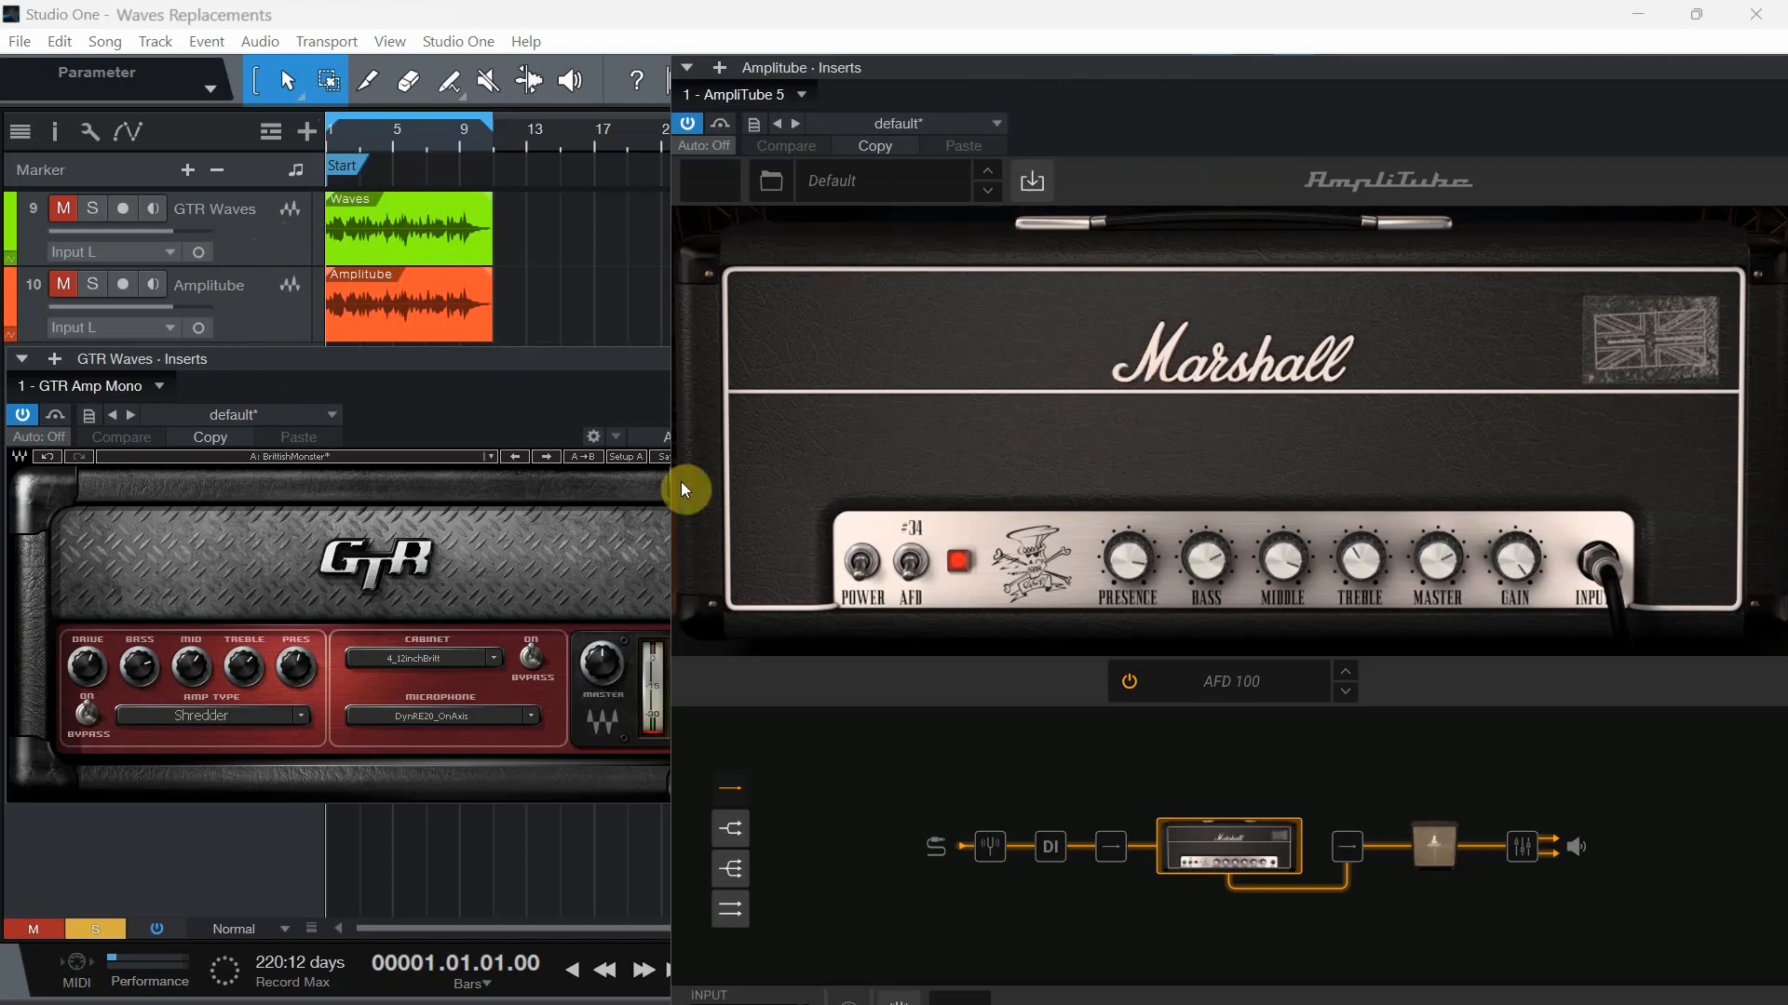
# Set the GTR amp type to the HighGain model Crunch
pyautogui.click(298, 715)
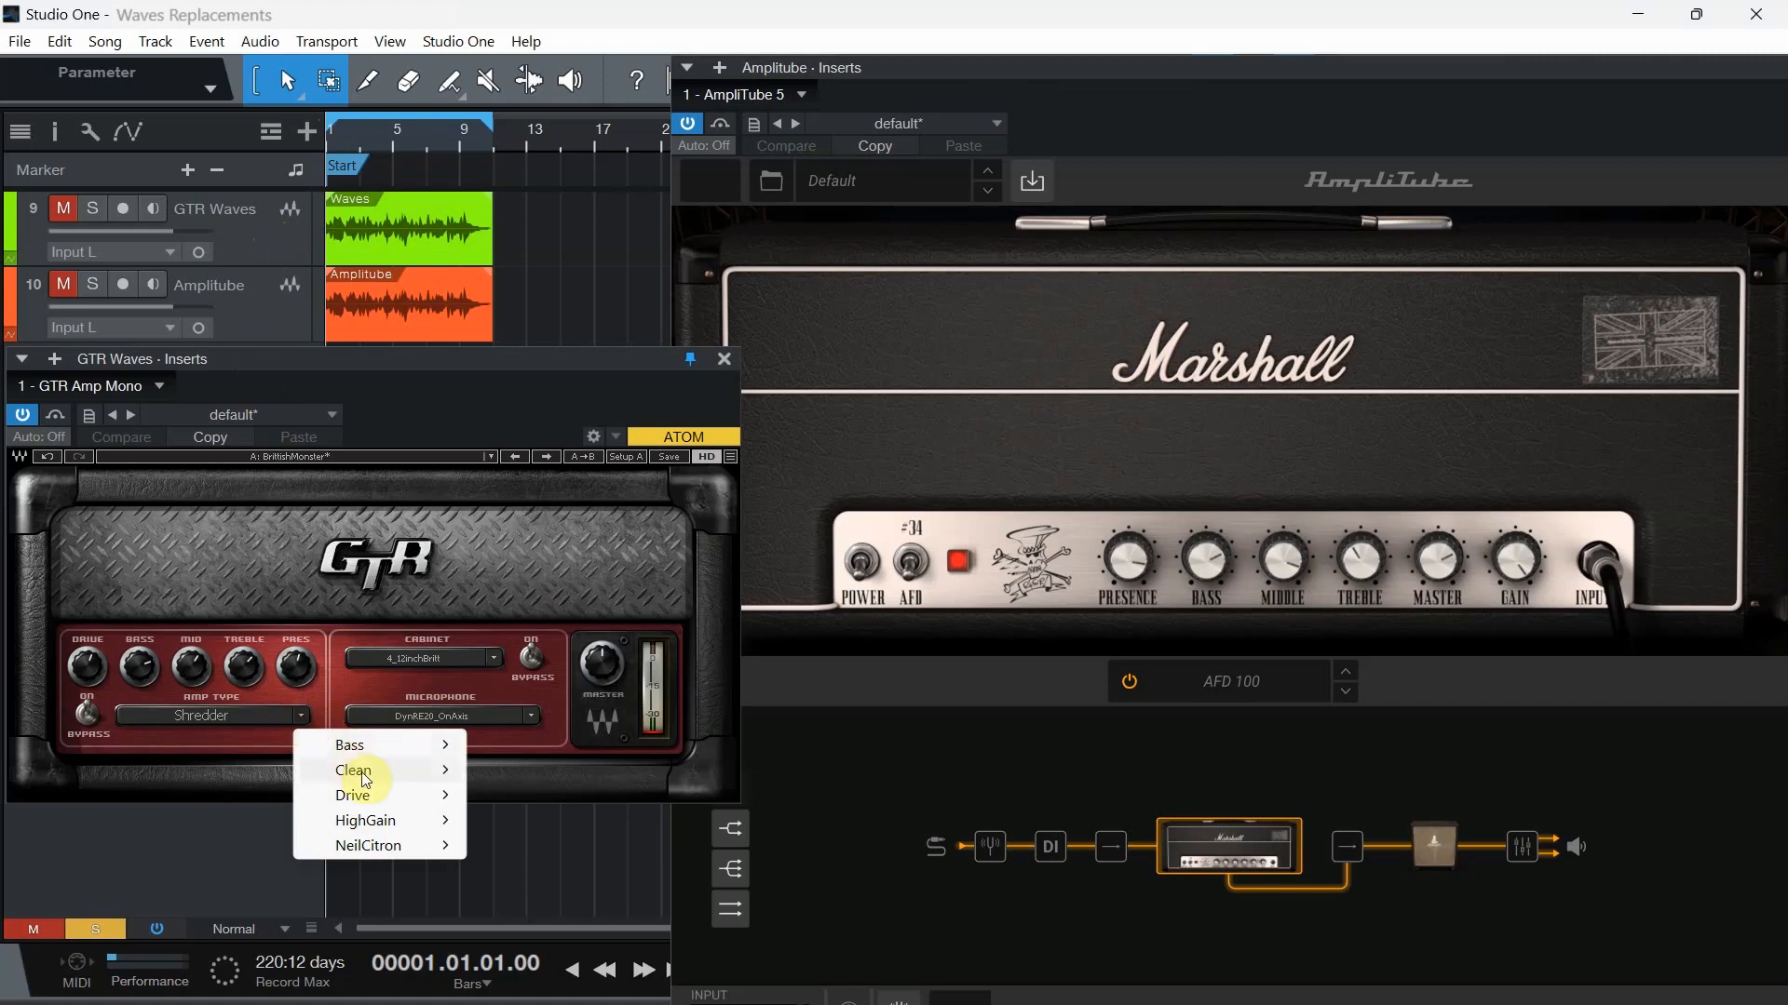
pyautogui.moveTo(382, 828)
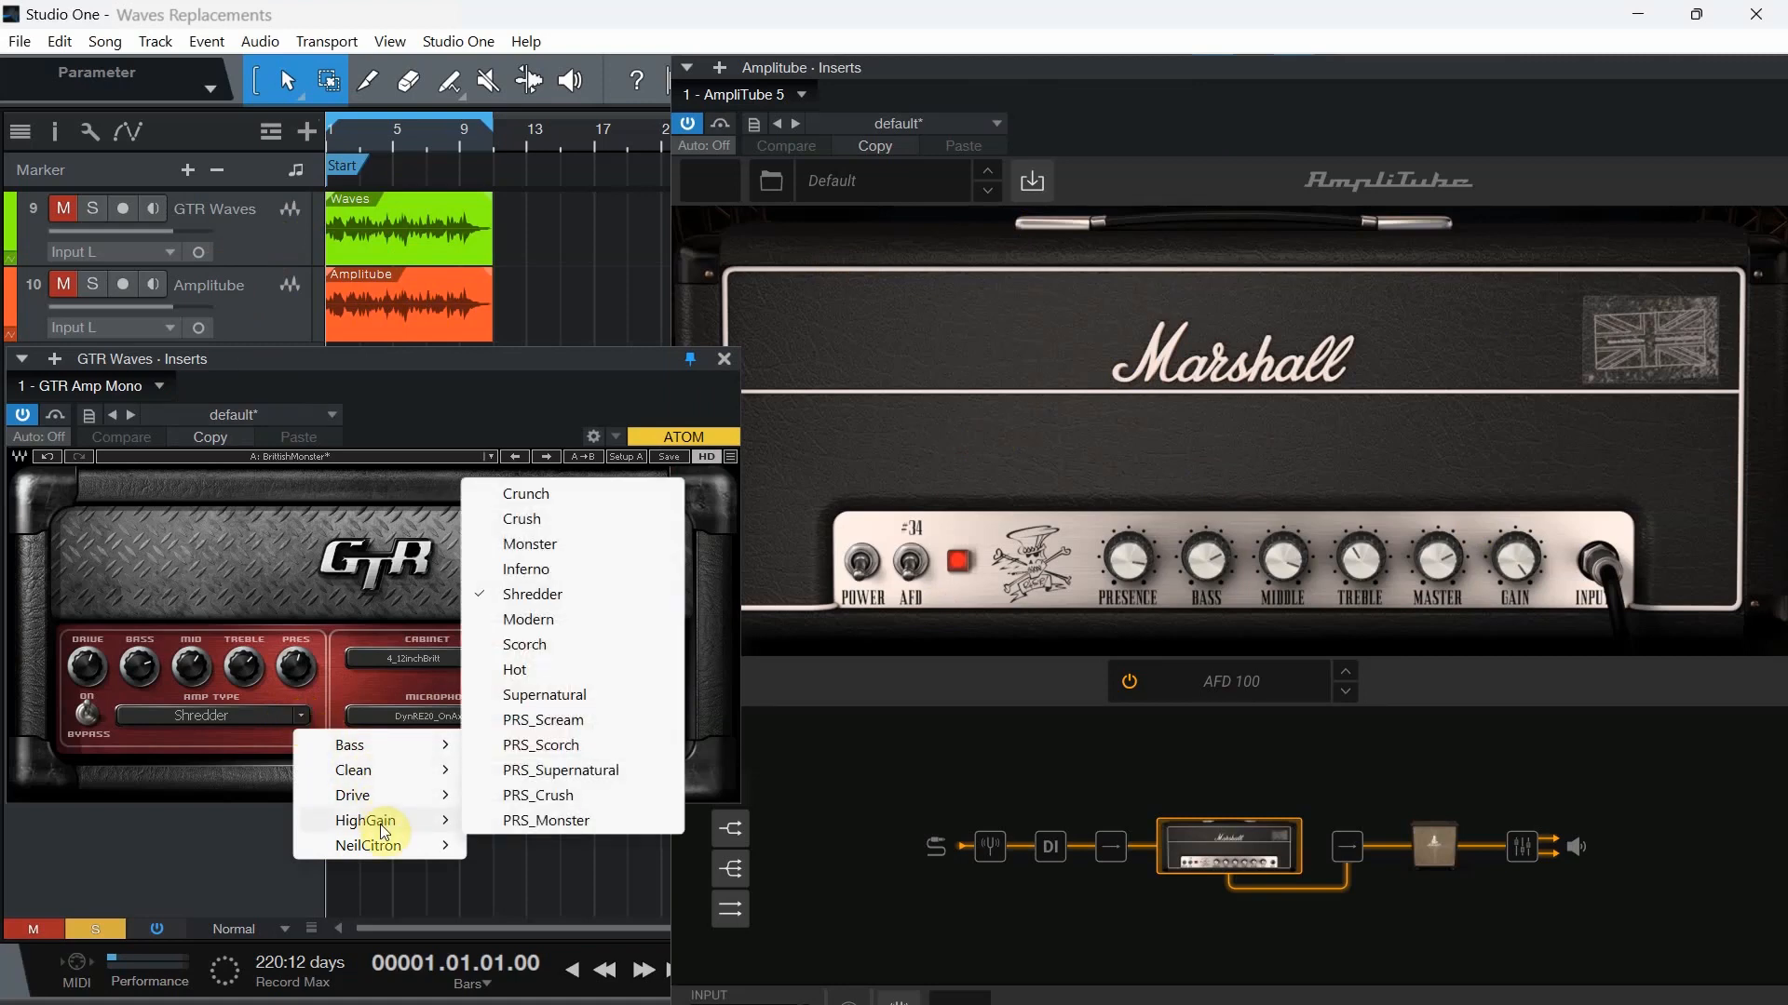
pyautogui.click(522, 496)
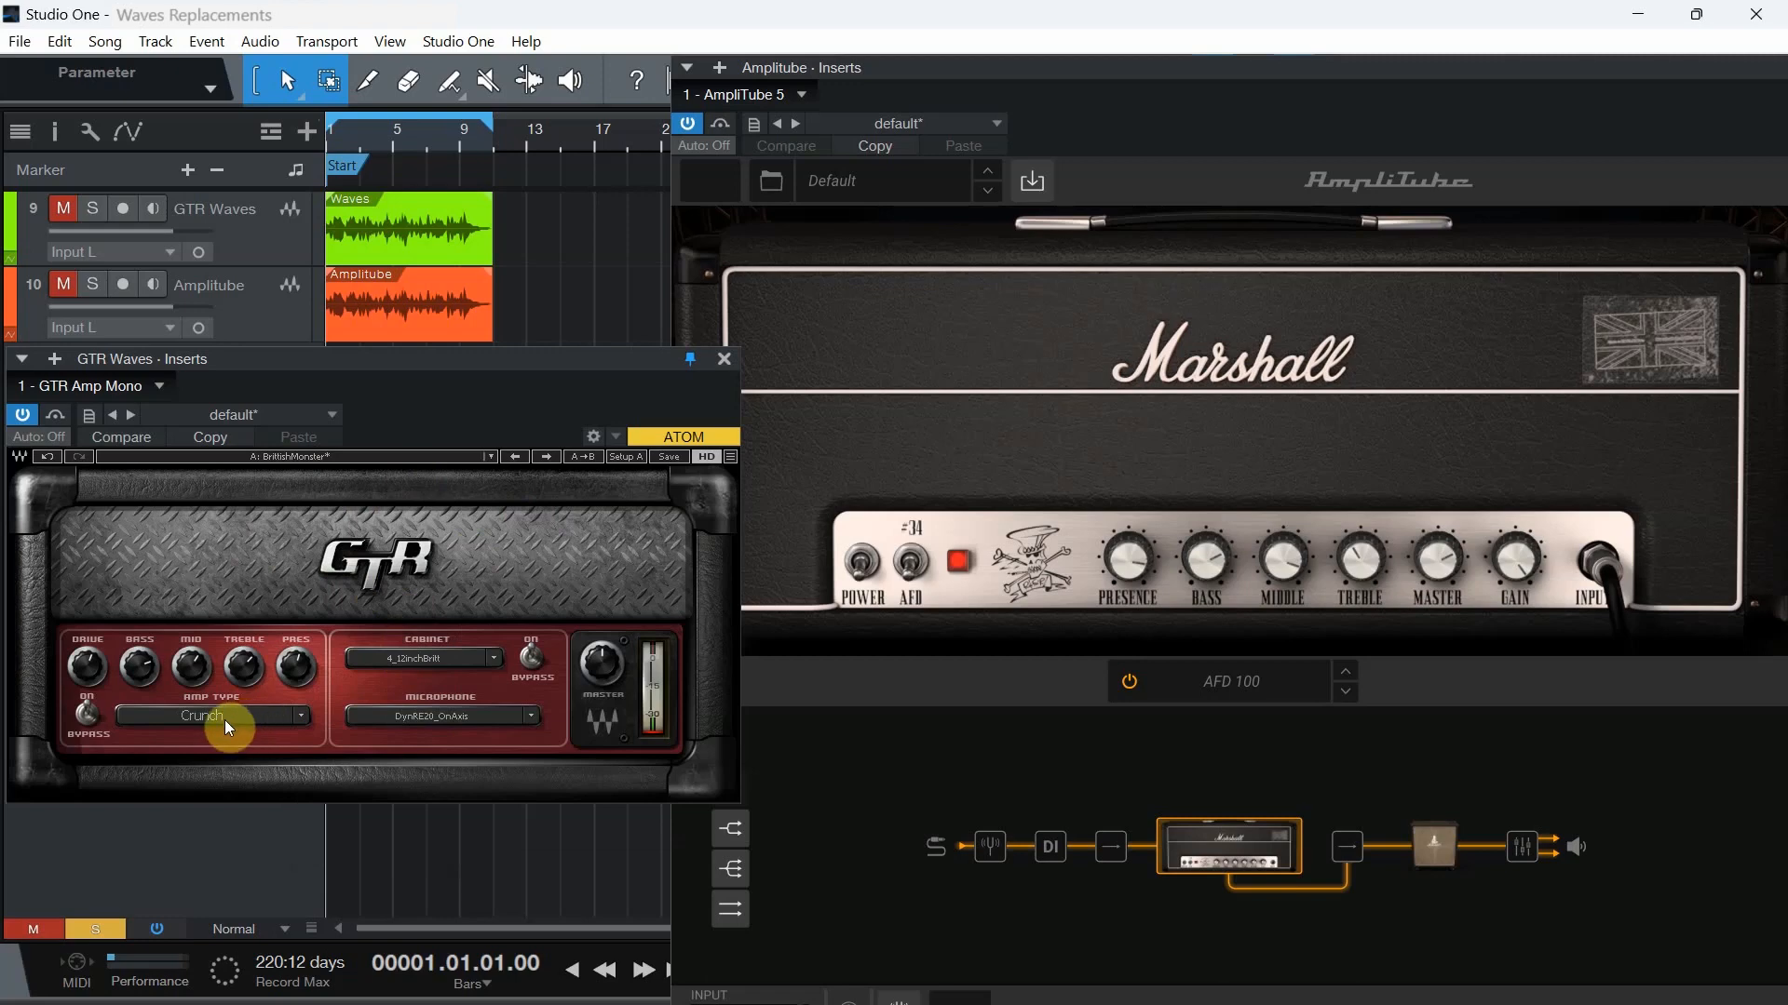
pyautogui.click(296, 718)
pyautogui.moveTo(392, 828)
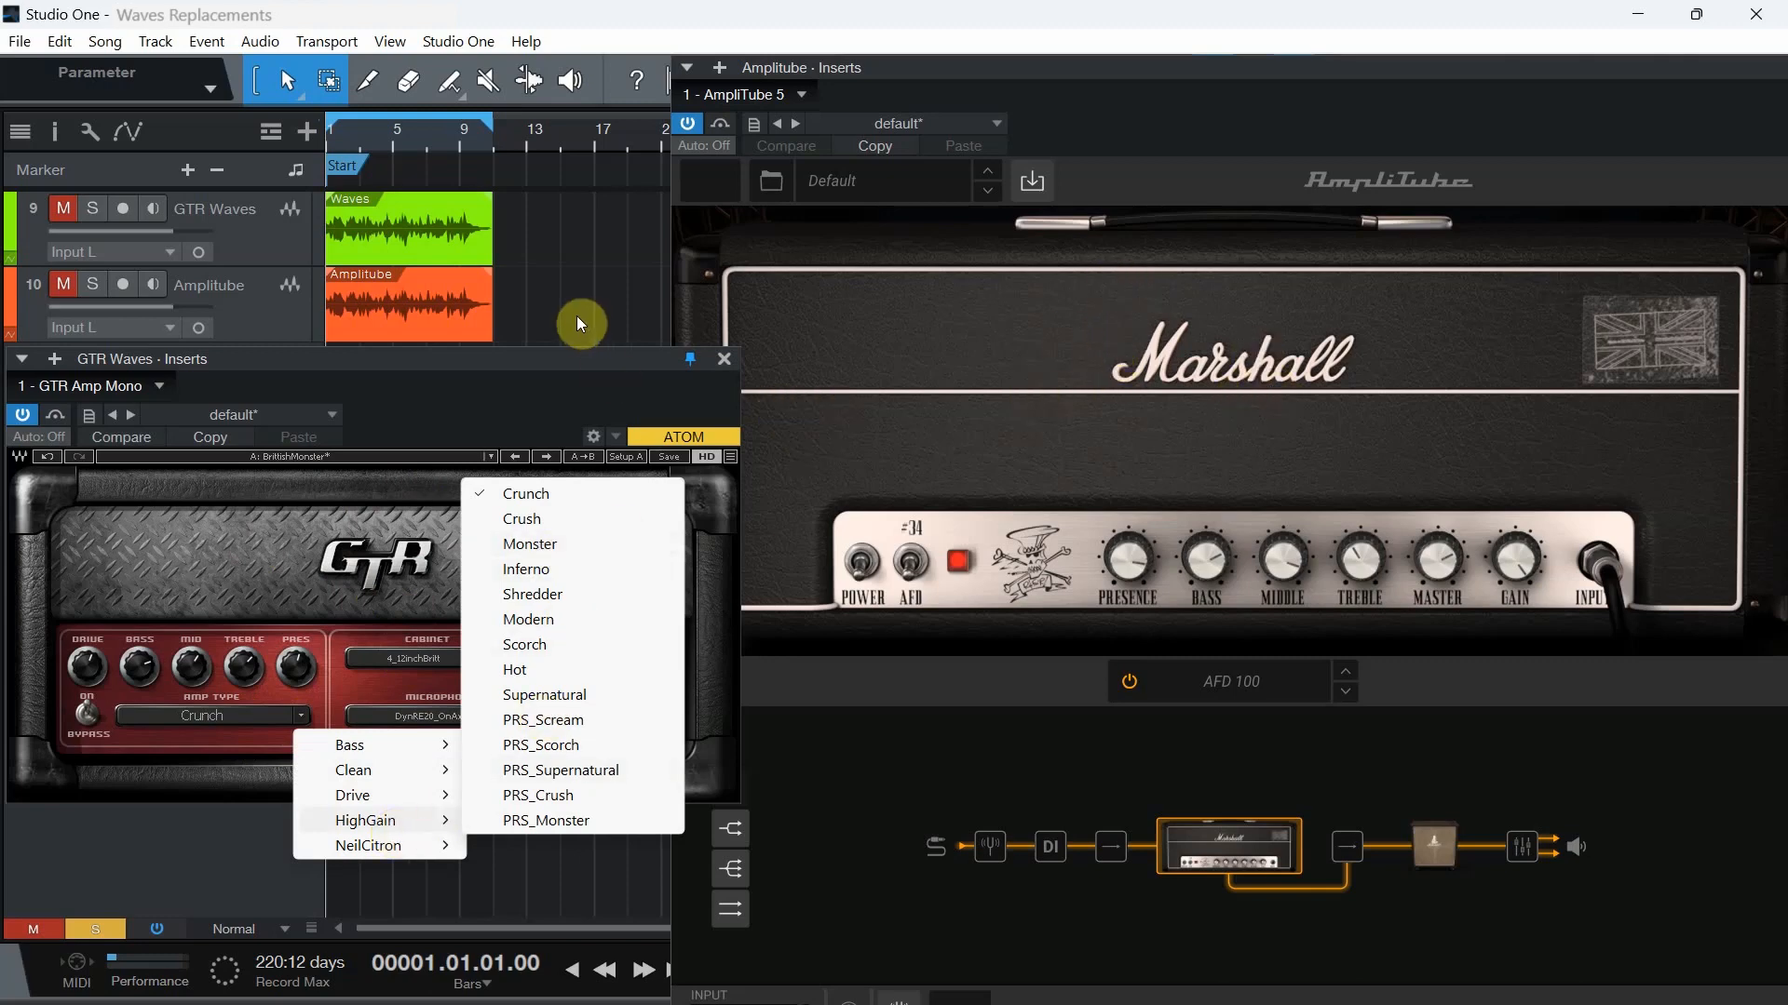
pyautogui.click(523, 495)
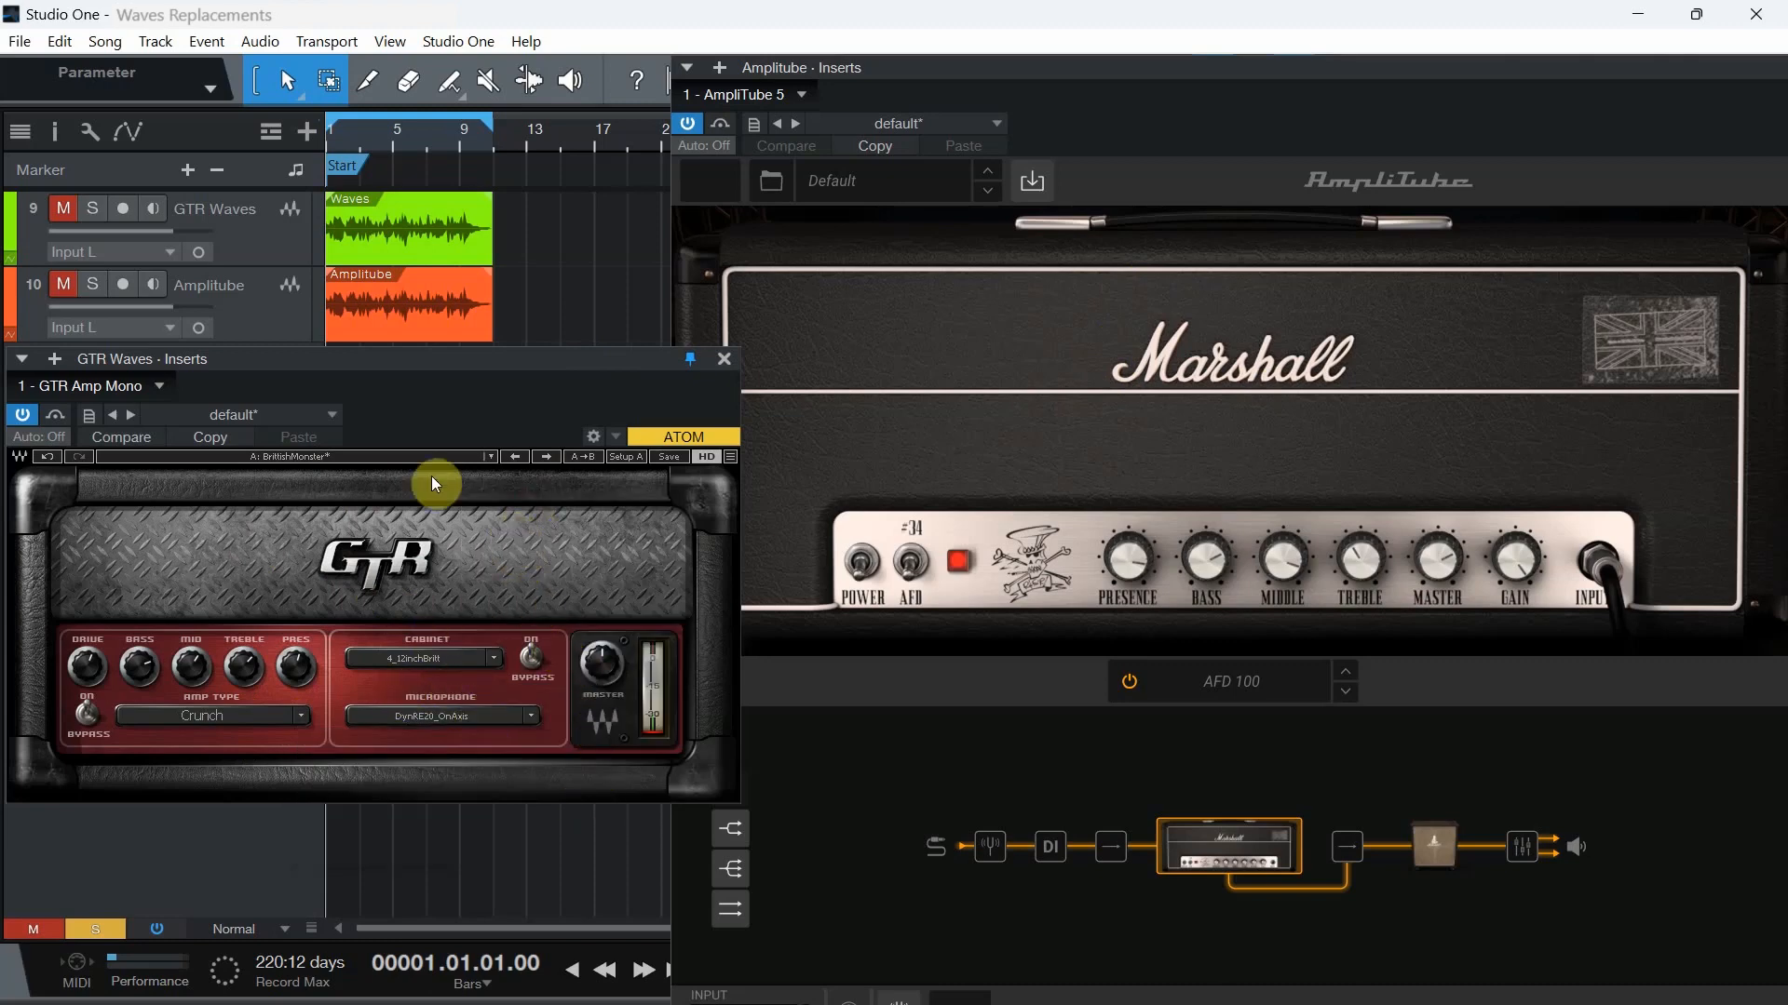
# Play the guitar clips with the GTR Waves track unmuted and soloed
pyautogui.press('space')
pyautogui.click(63, 209)
pyautogui.click(92, 208)
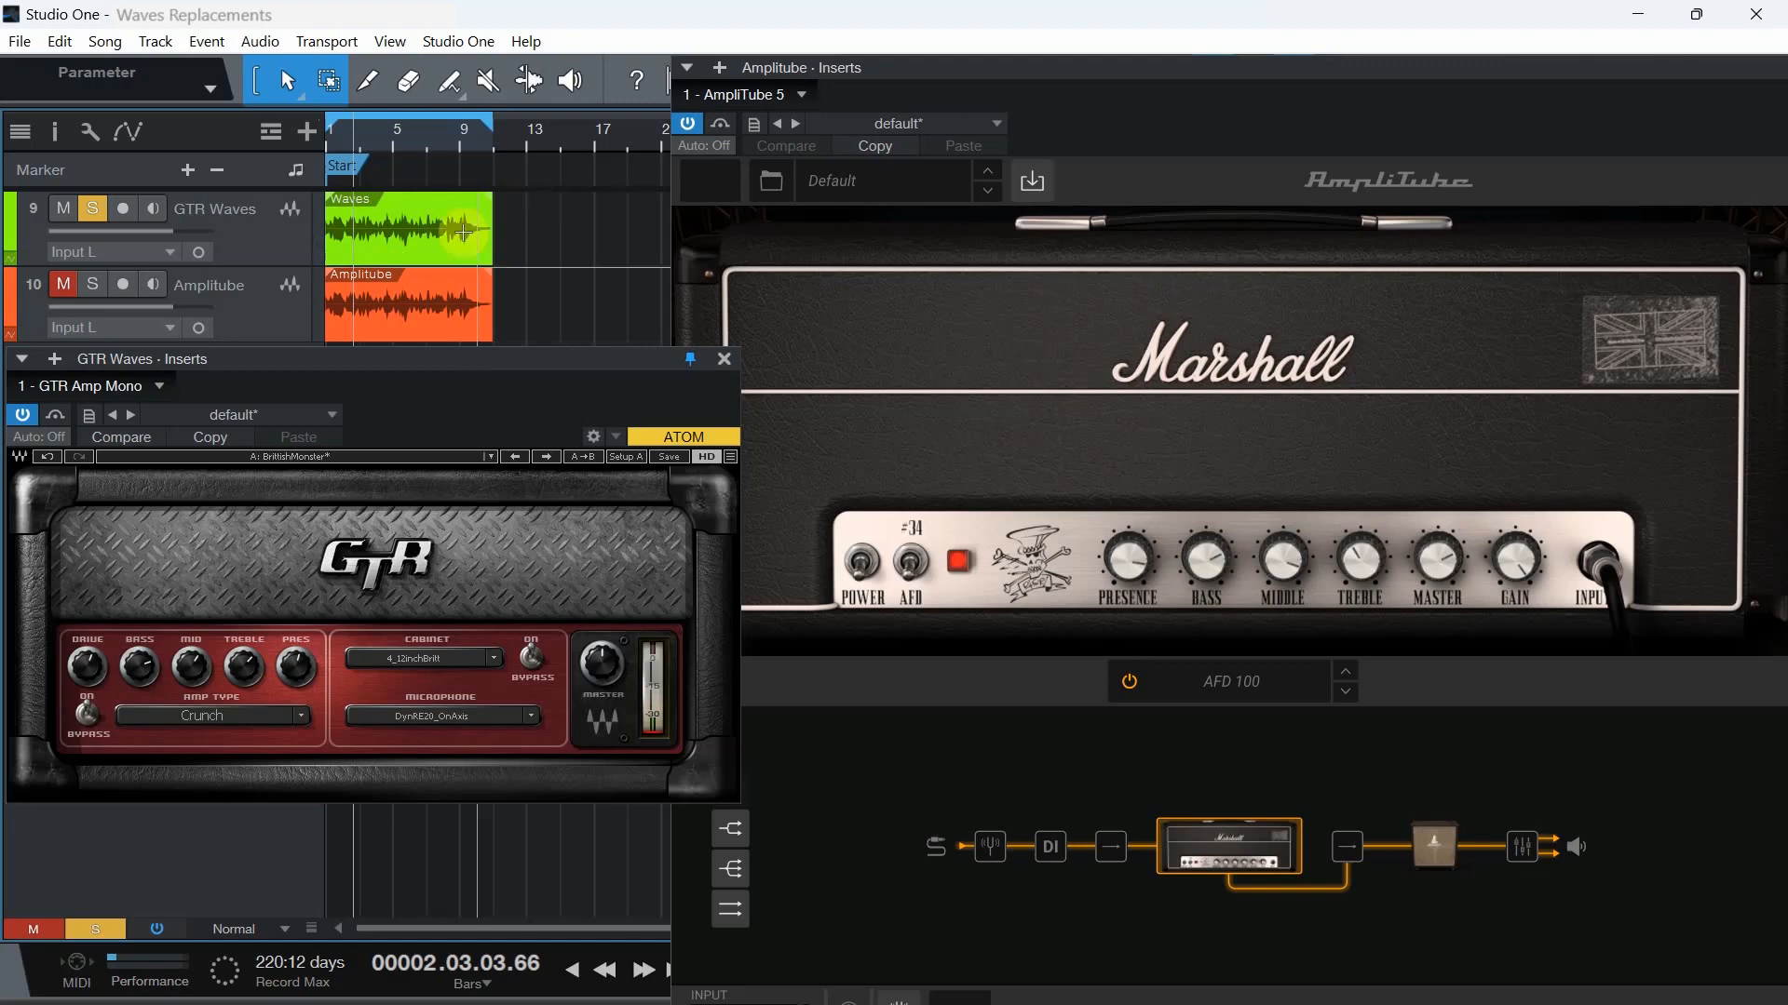
pyautogui.press('space')
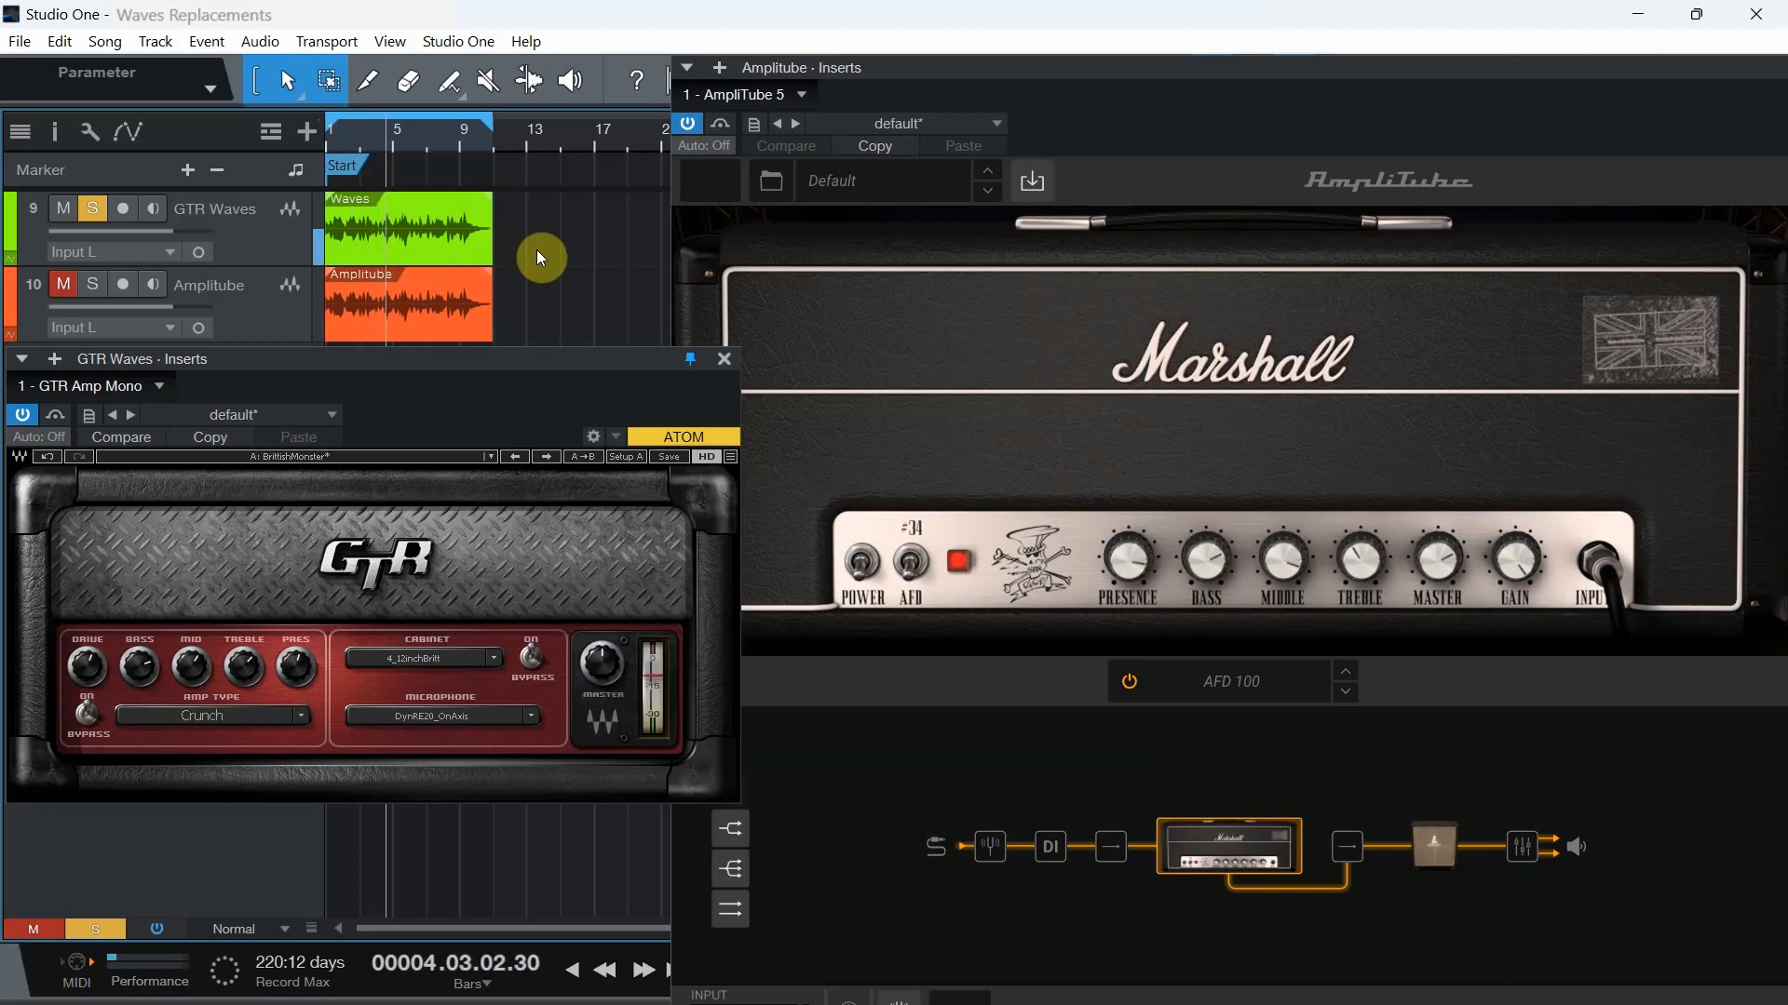
# Switch the solo to the Amplitube track and back to GTR Waves to compare the two amp tones
pyautogui.click(93, 285)
pyautogui.click(92, 208)
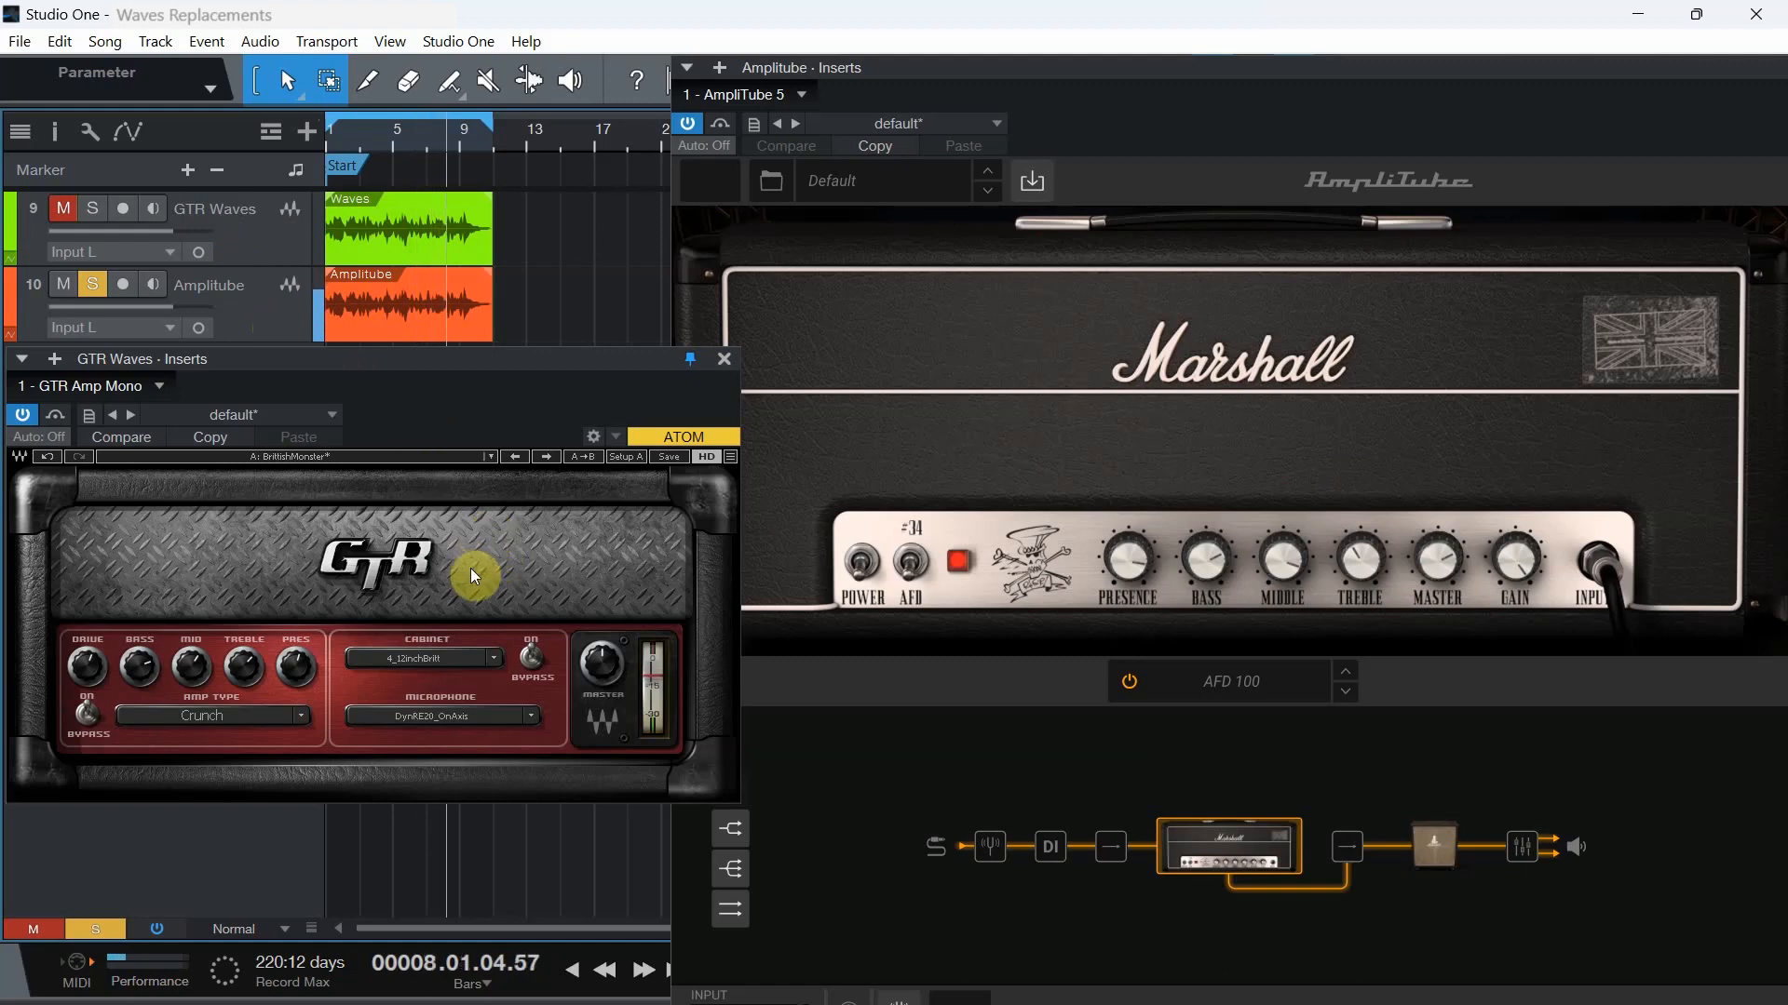
pyautogui.click(93, 210)
pyautogui.click(93, 284)
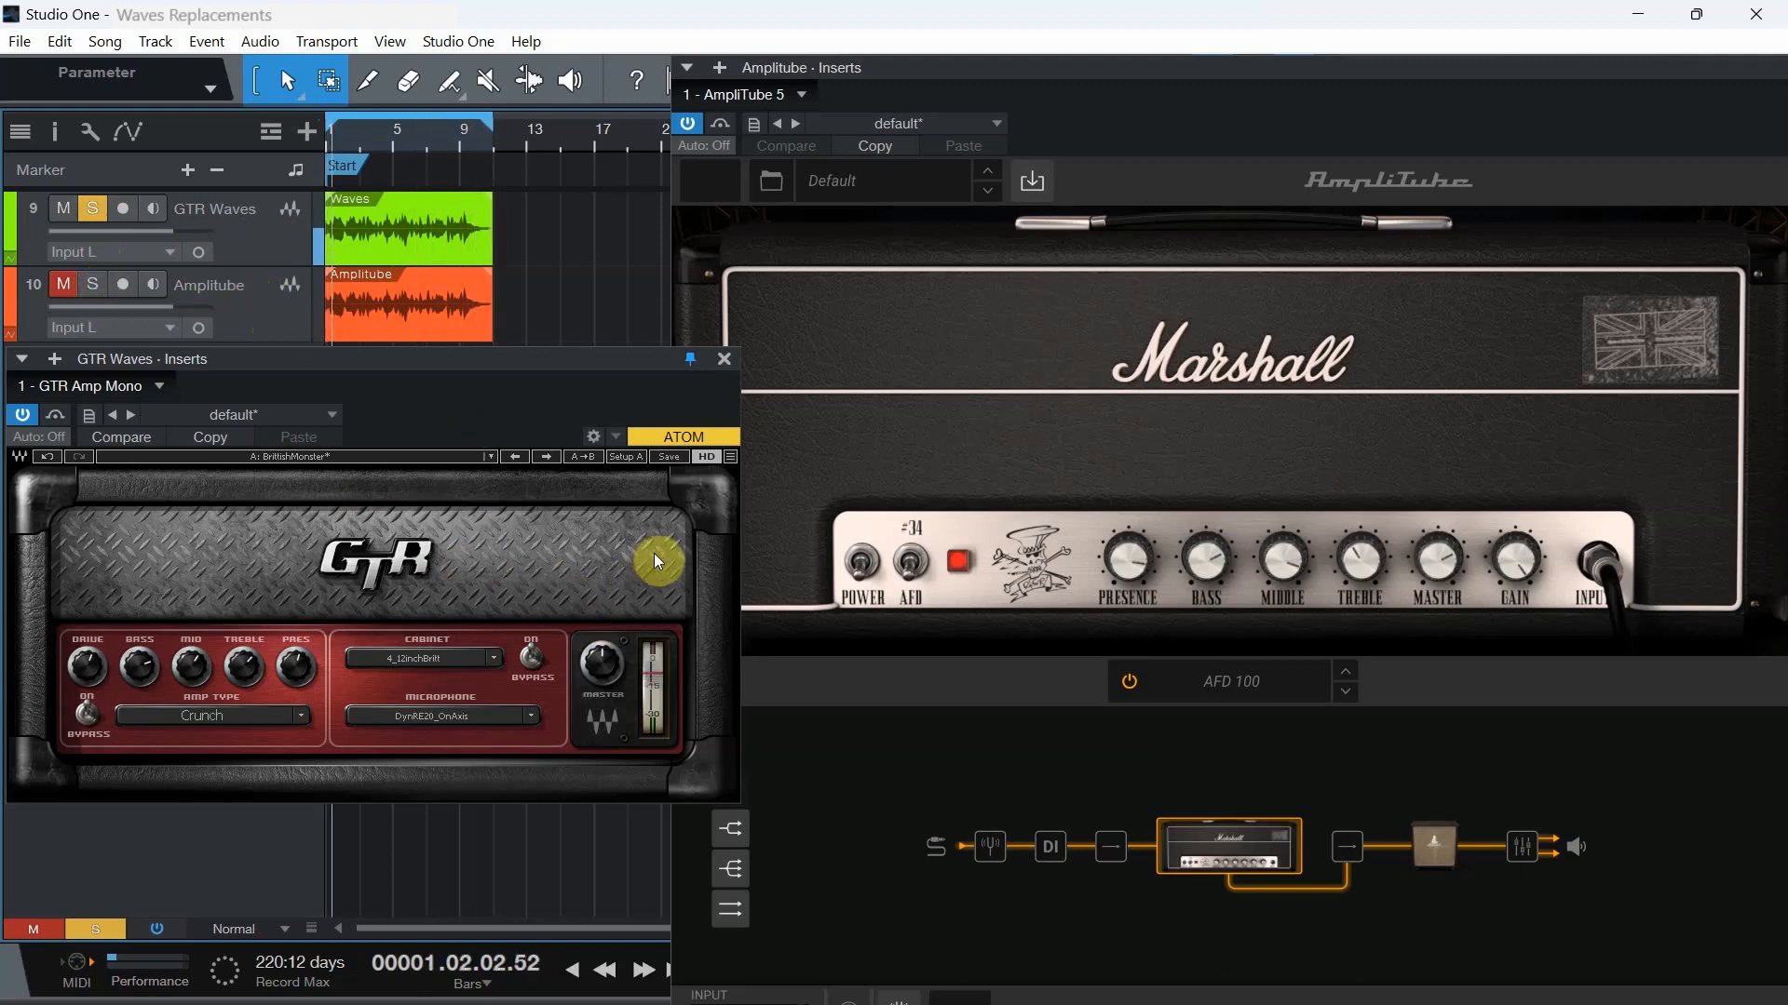
# Set the GTR amp type to the HighGain model Crush and move the solo to the Amplitube track for comparison
pyautogui.click(301, 717)
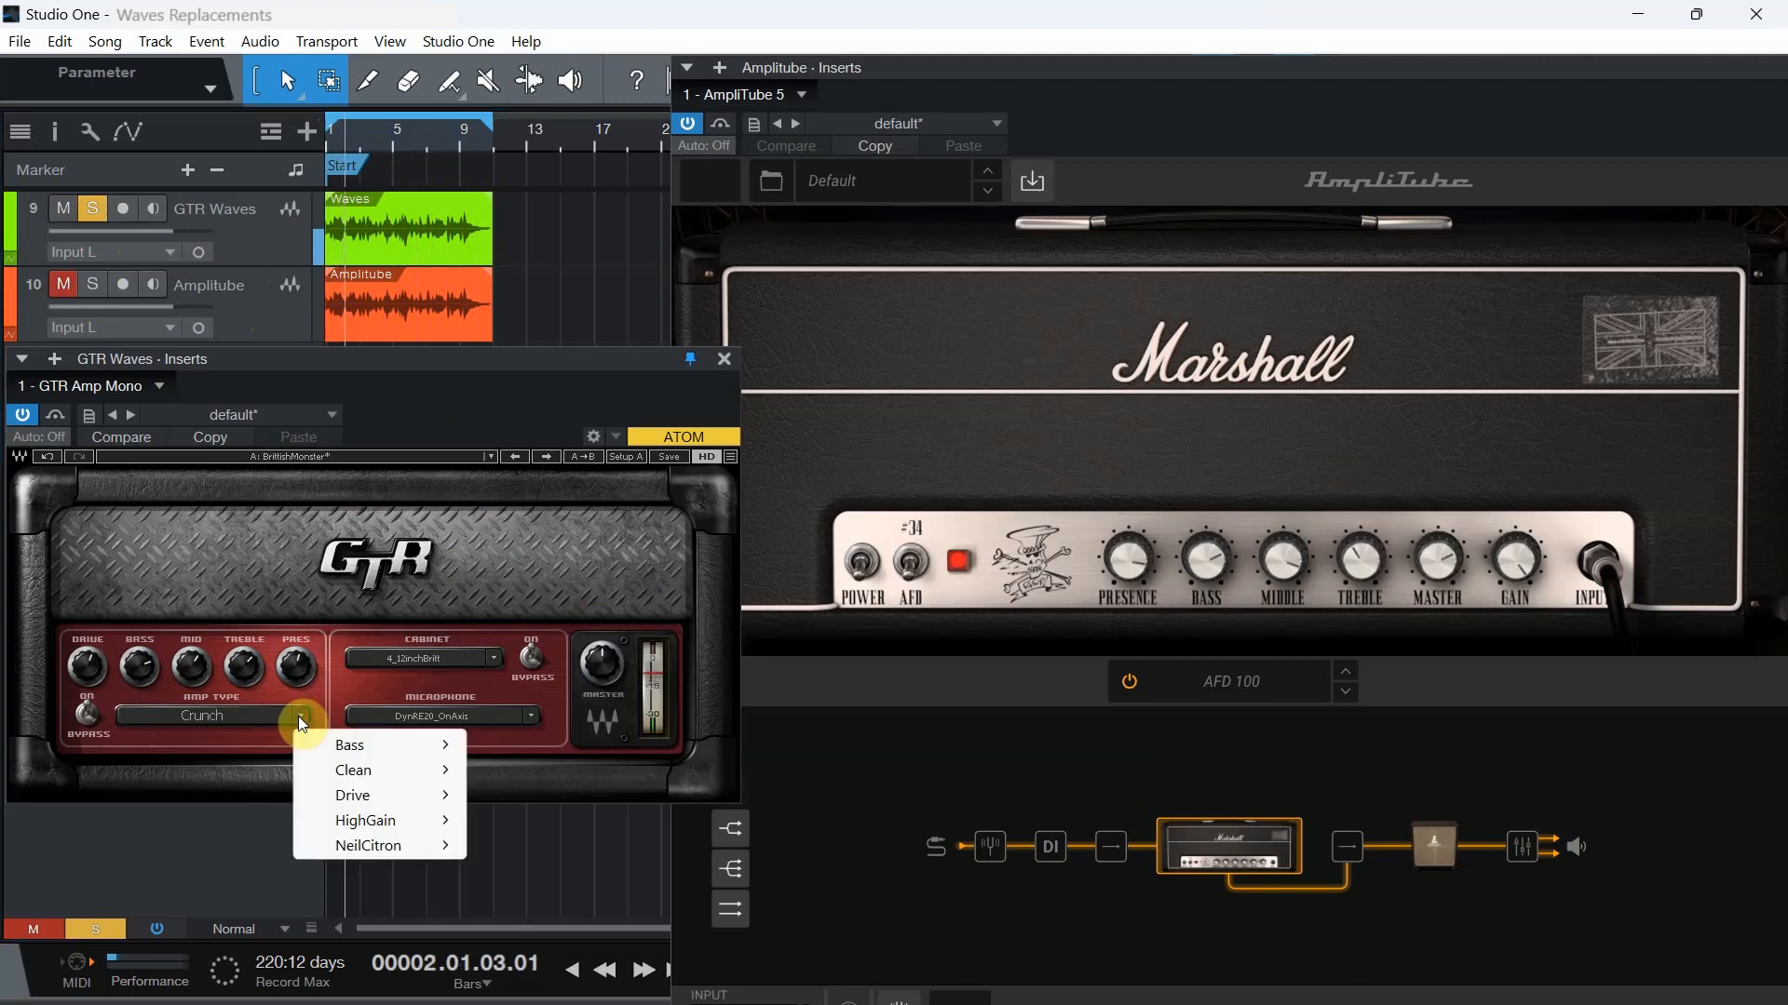
pyautogui.moveTo(391, 820)
pyautogui.click(533, 522)
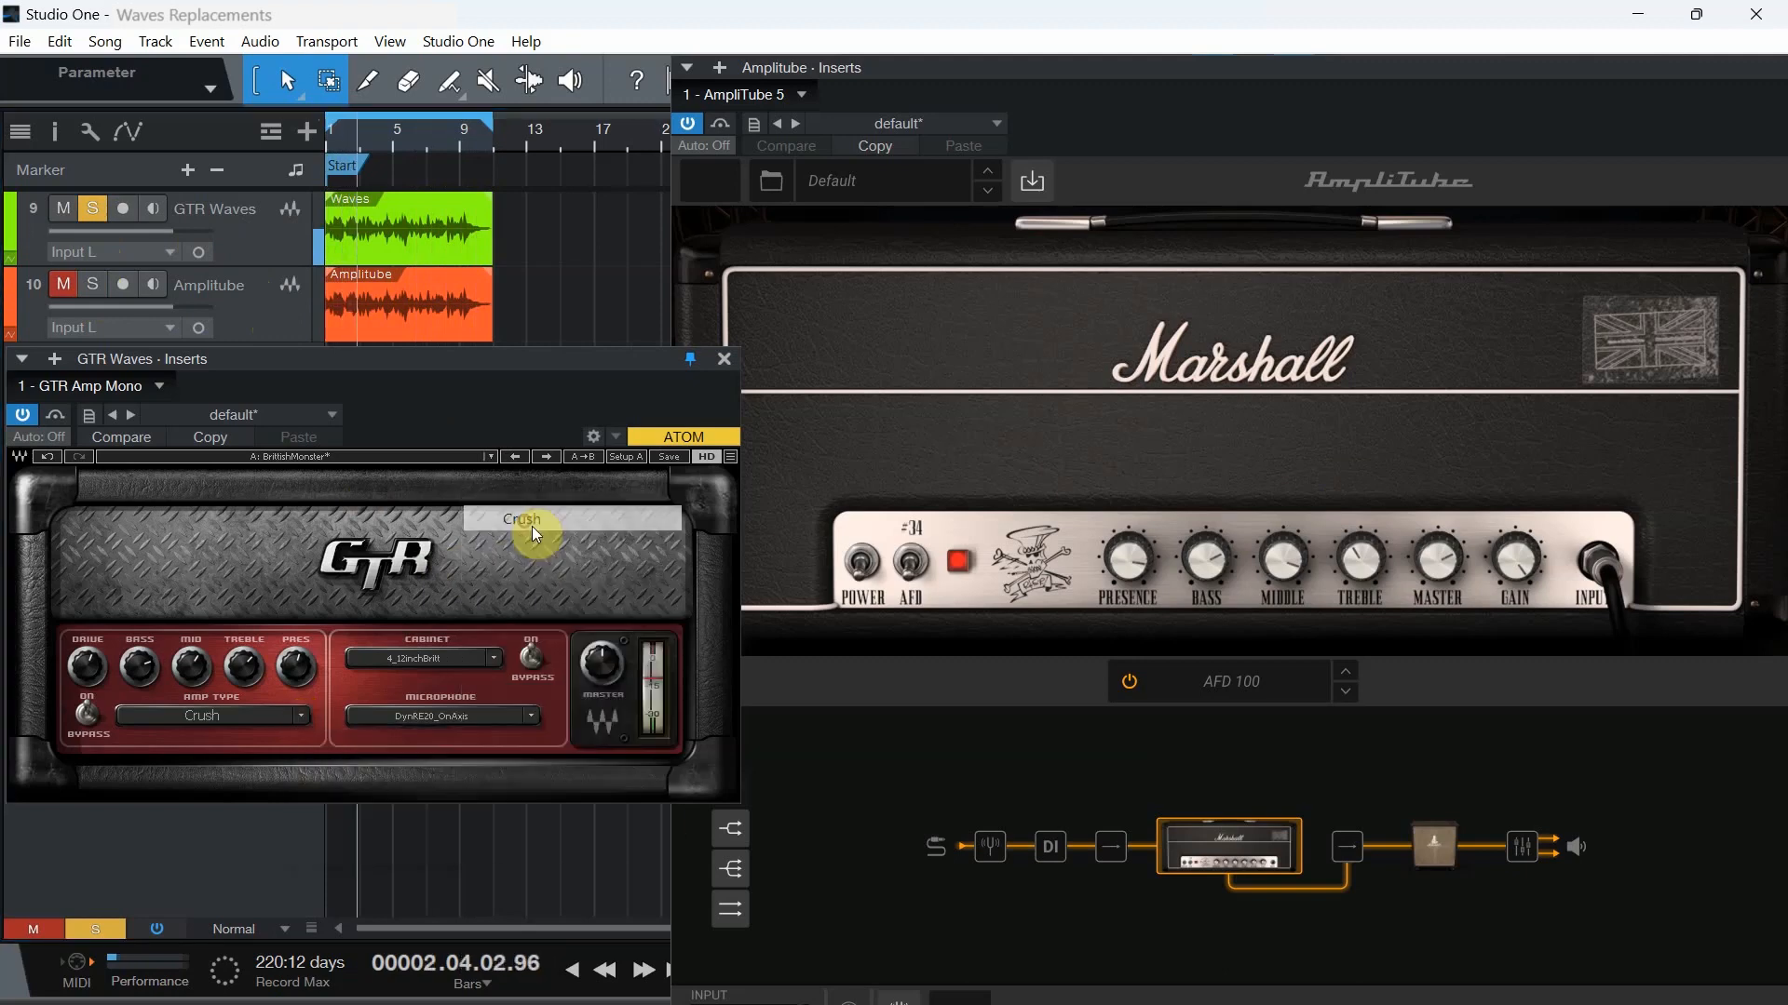
pyautogui.click(92, 283)
pyautogui.click(94, 220)
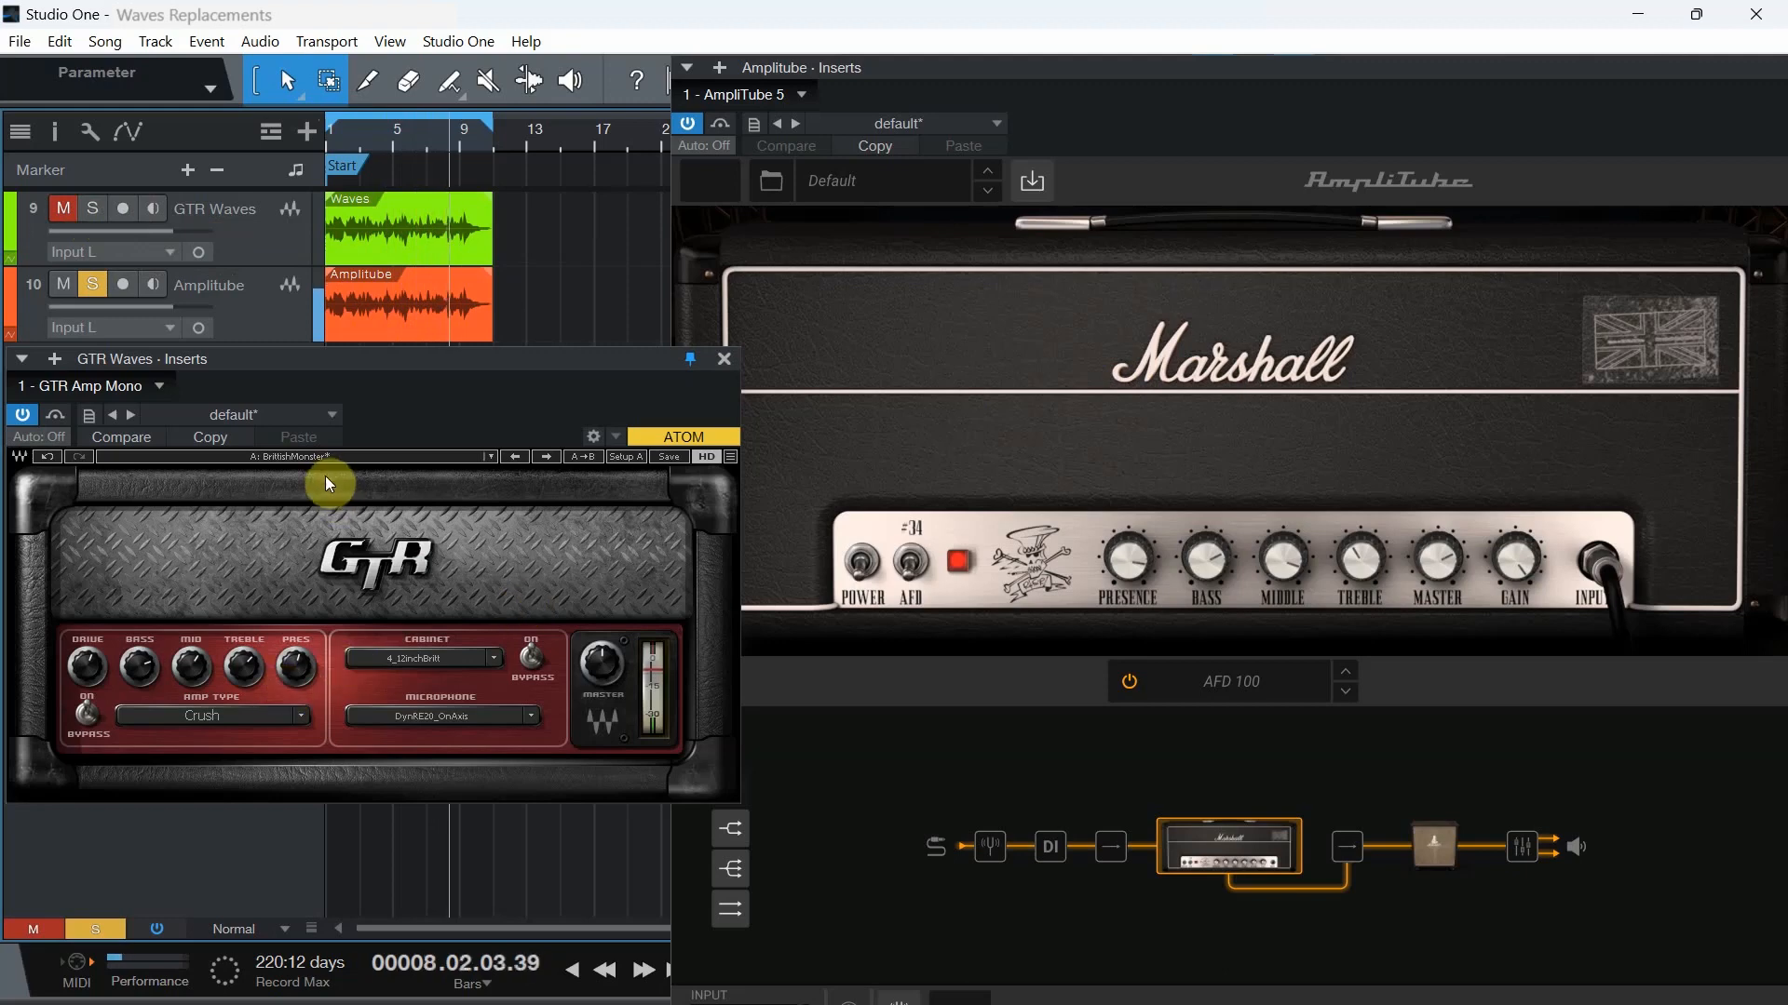
pyautogui.click(298, 713)
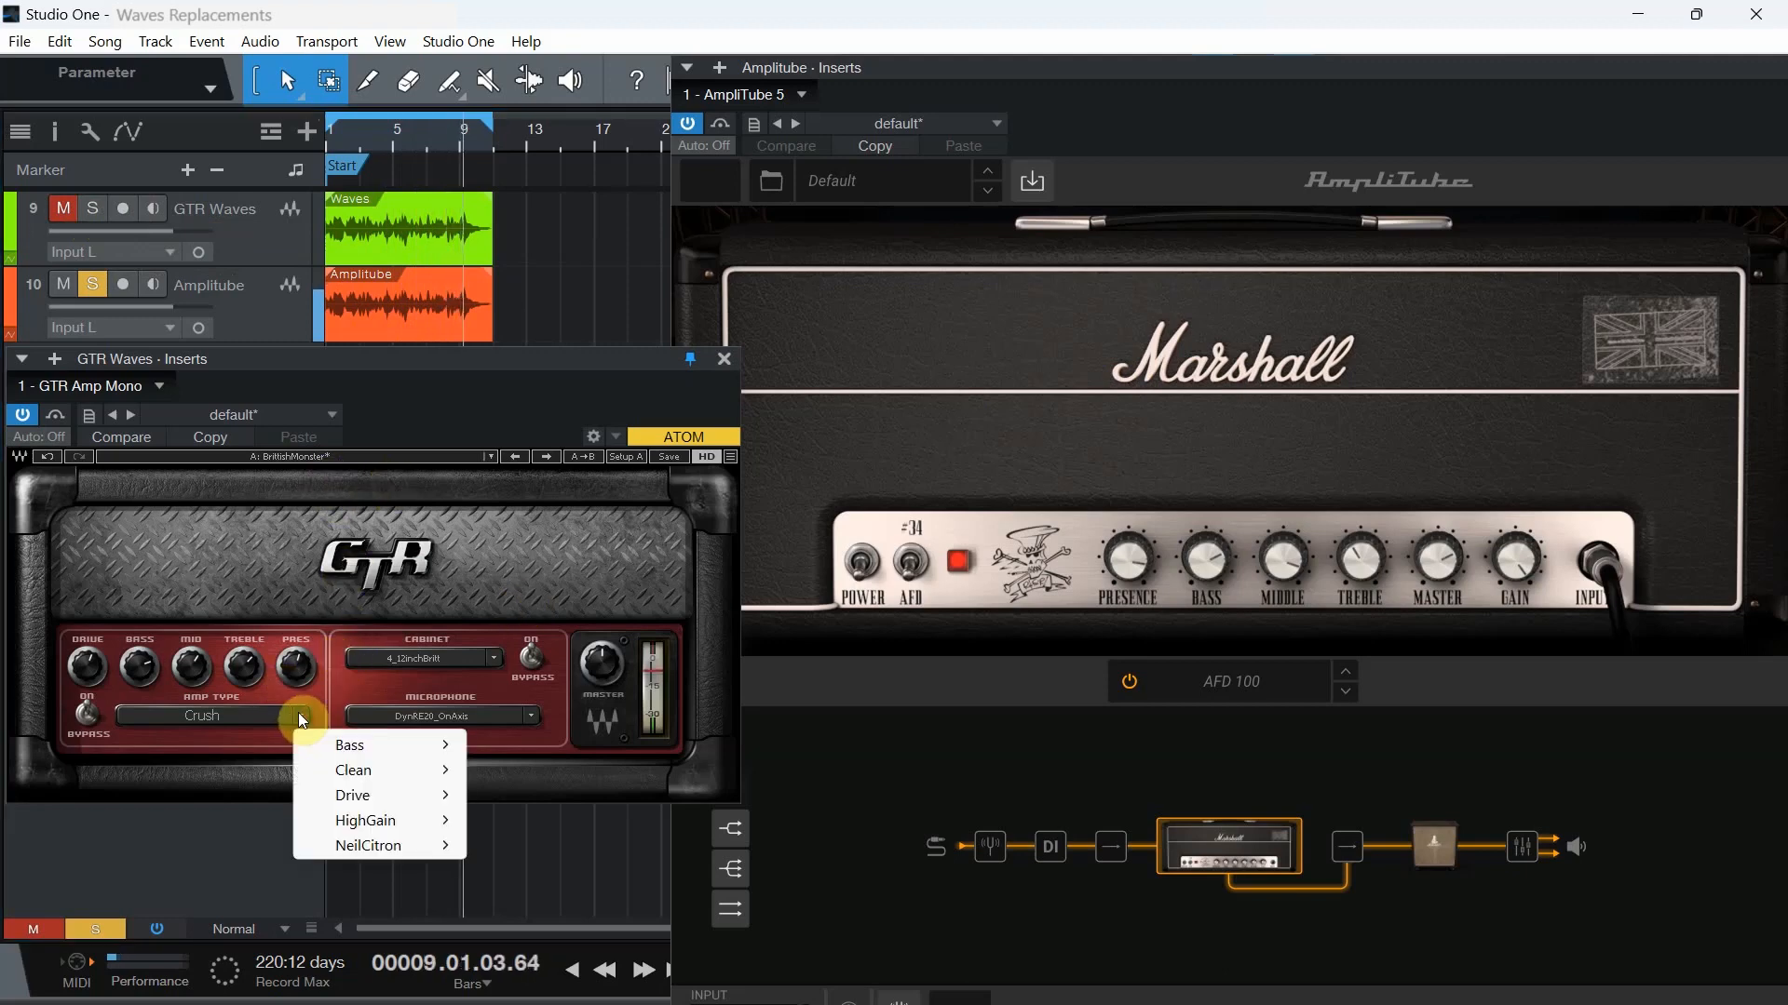
pyautogui.moveTo(360, 829)
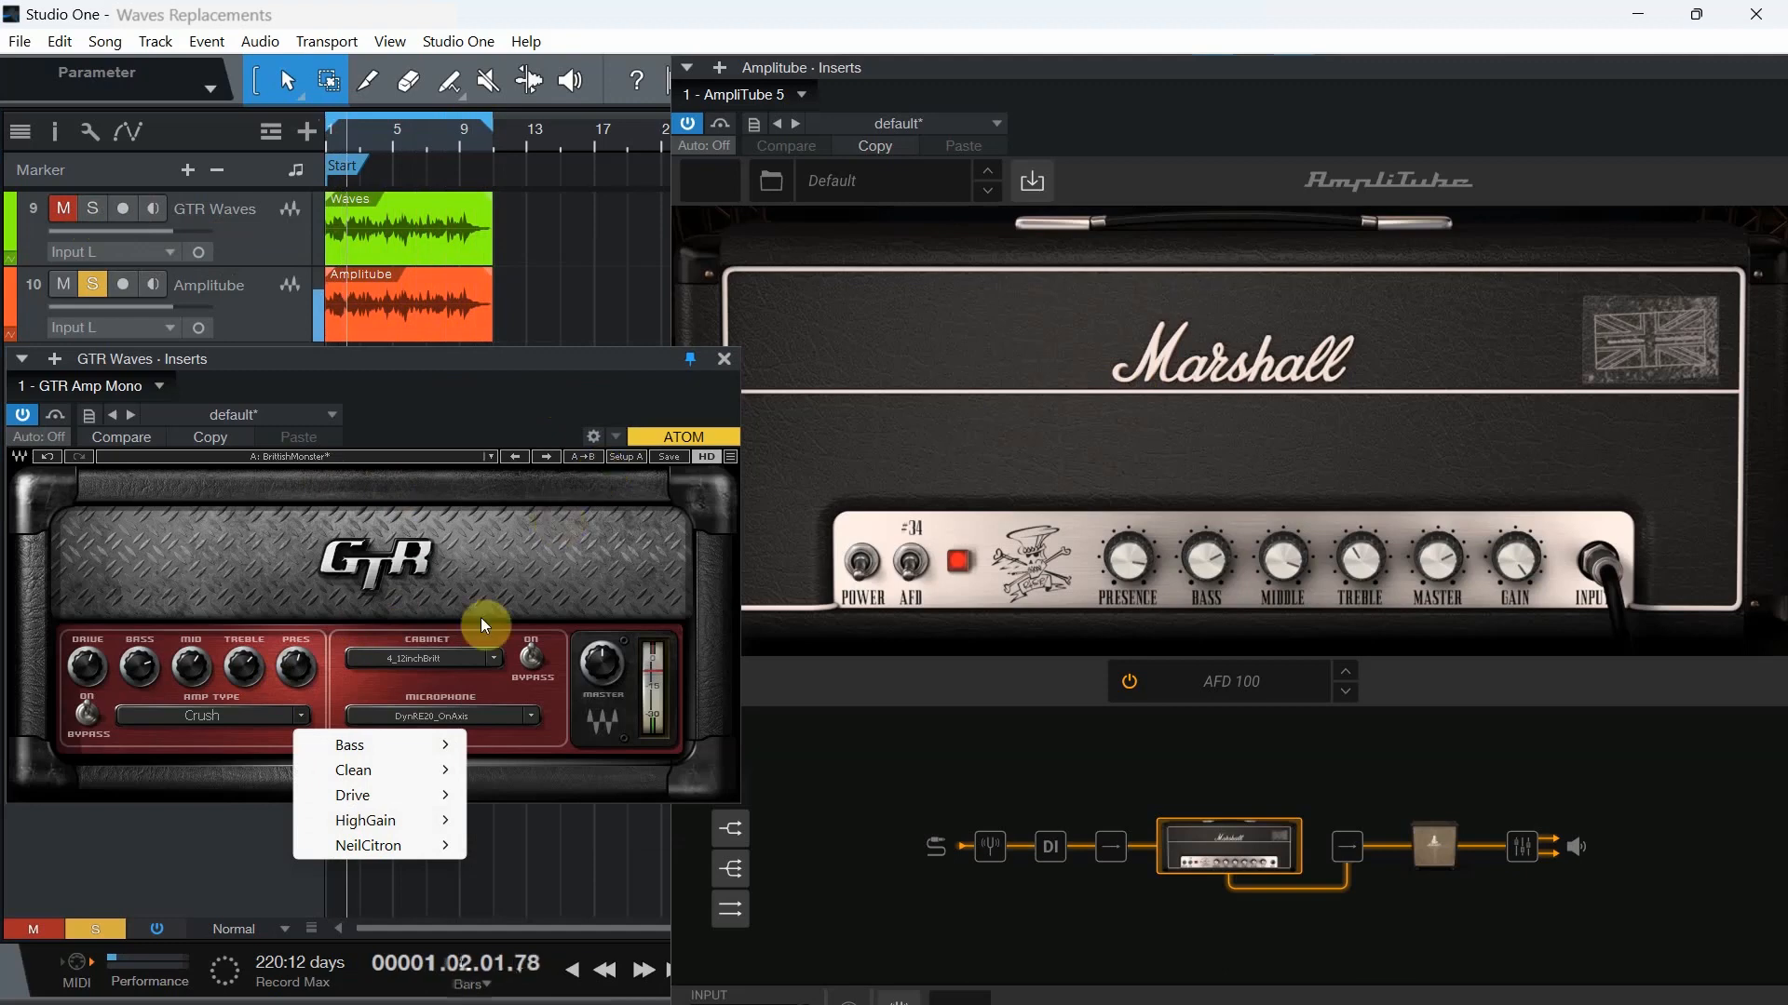
pyautogui.click(505, 377)
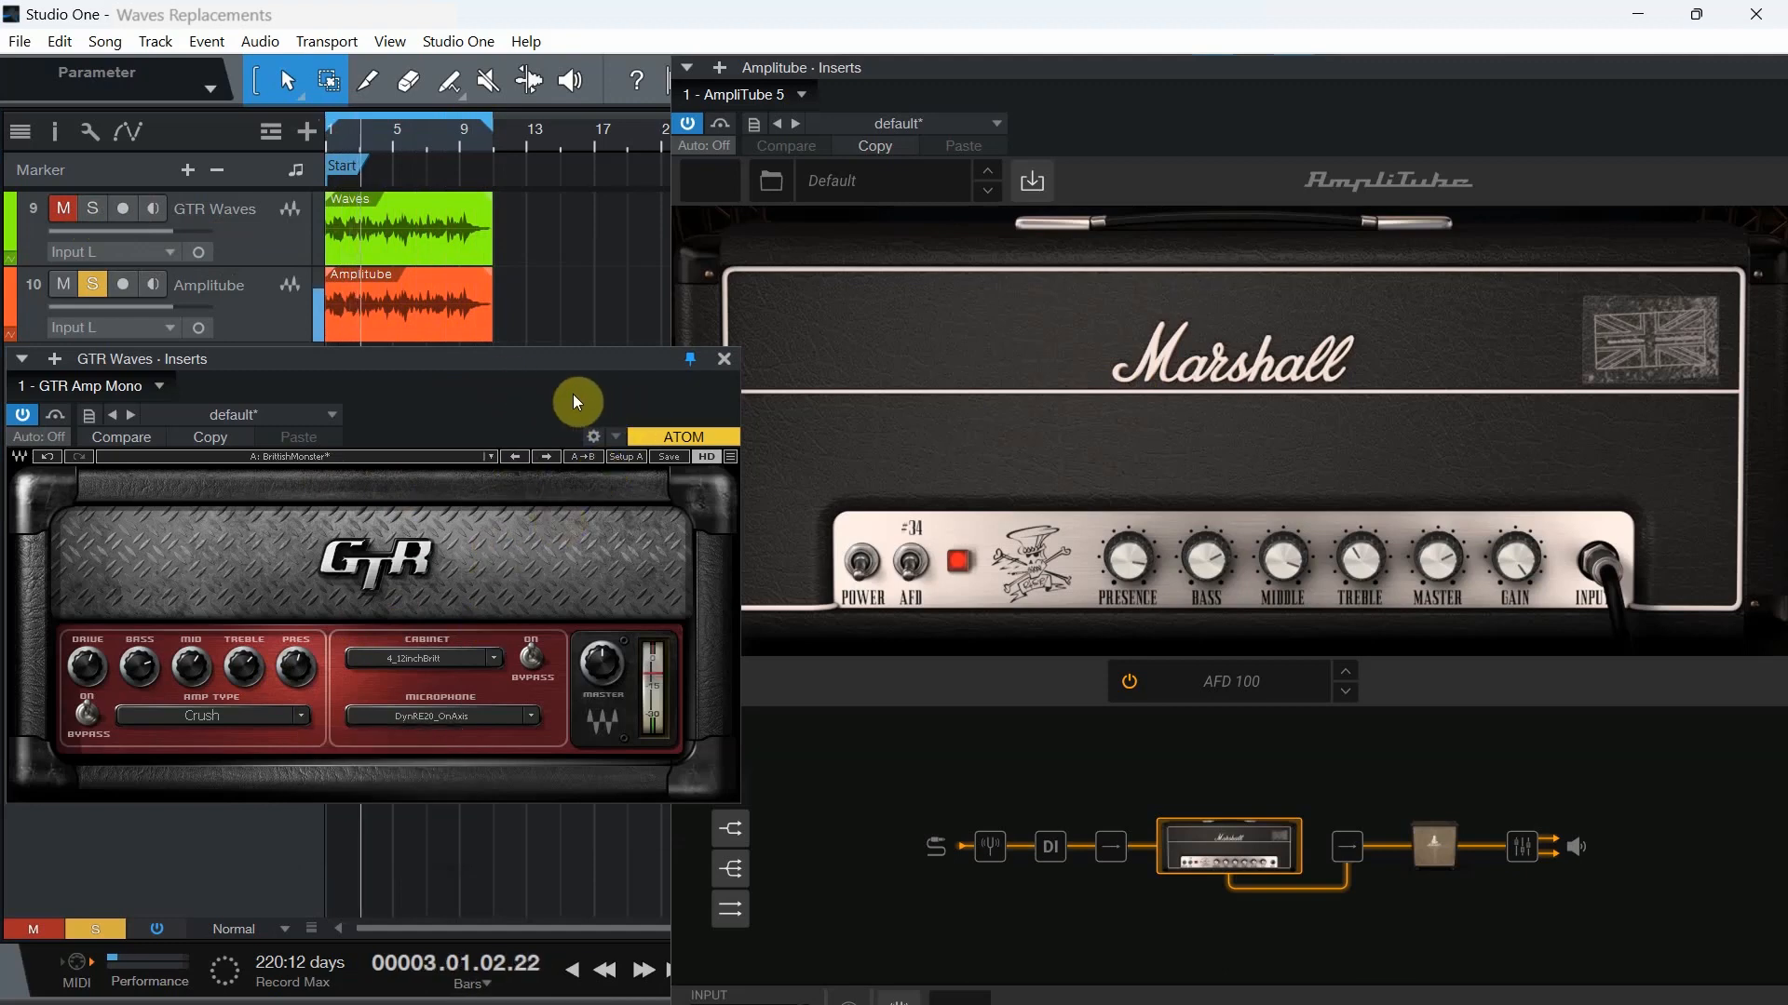
# Return the solo to GTR Waves and load the American Lead MKIII amp in AmpliTube 5
pyautogui.click(90, 209)
pyautogui.click(101, 283)
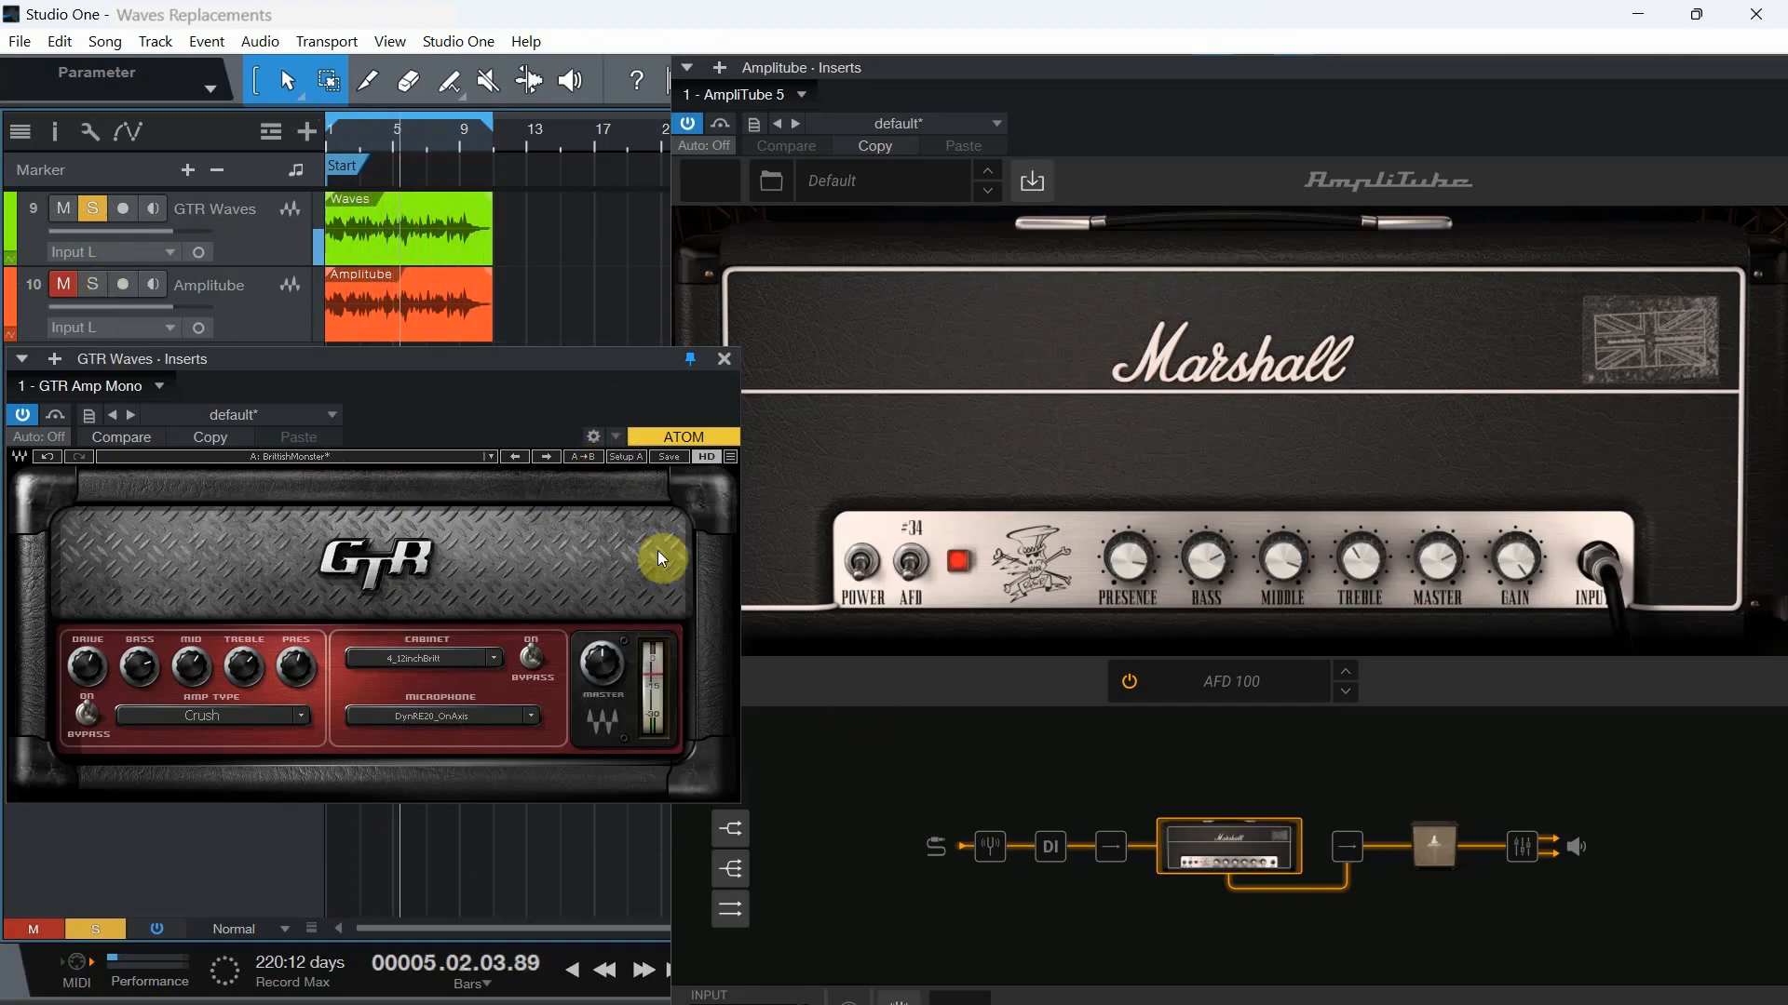
pyautogui.click(1347, 693)
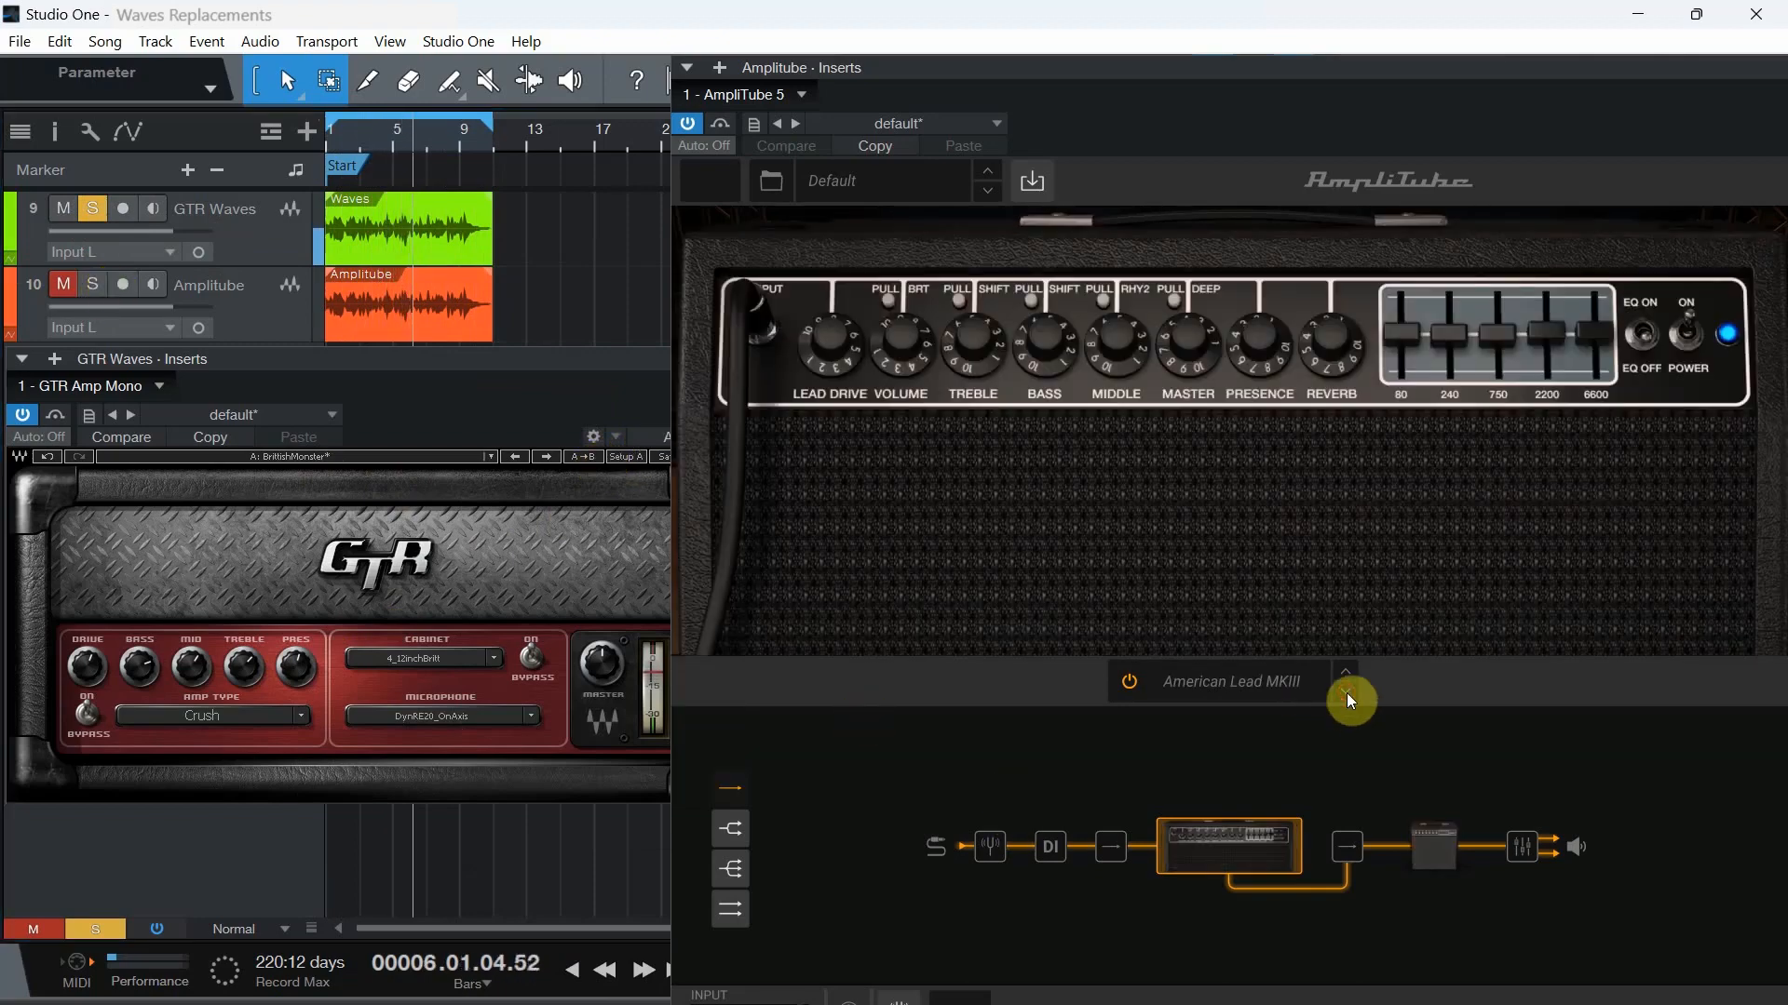
# Solo the Amplitube track instead of GTR Waves and change its amp model to Brit 8000
pyautogui.click(92, 284)
pyautogui.click(92, 209)
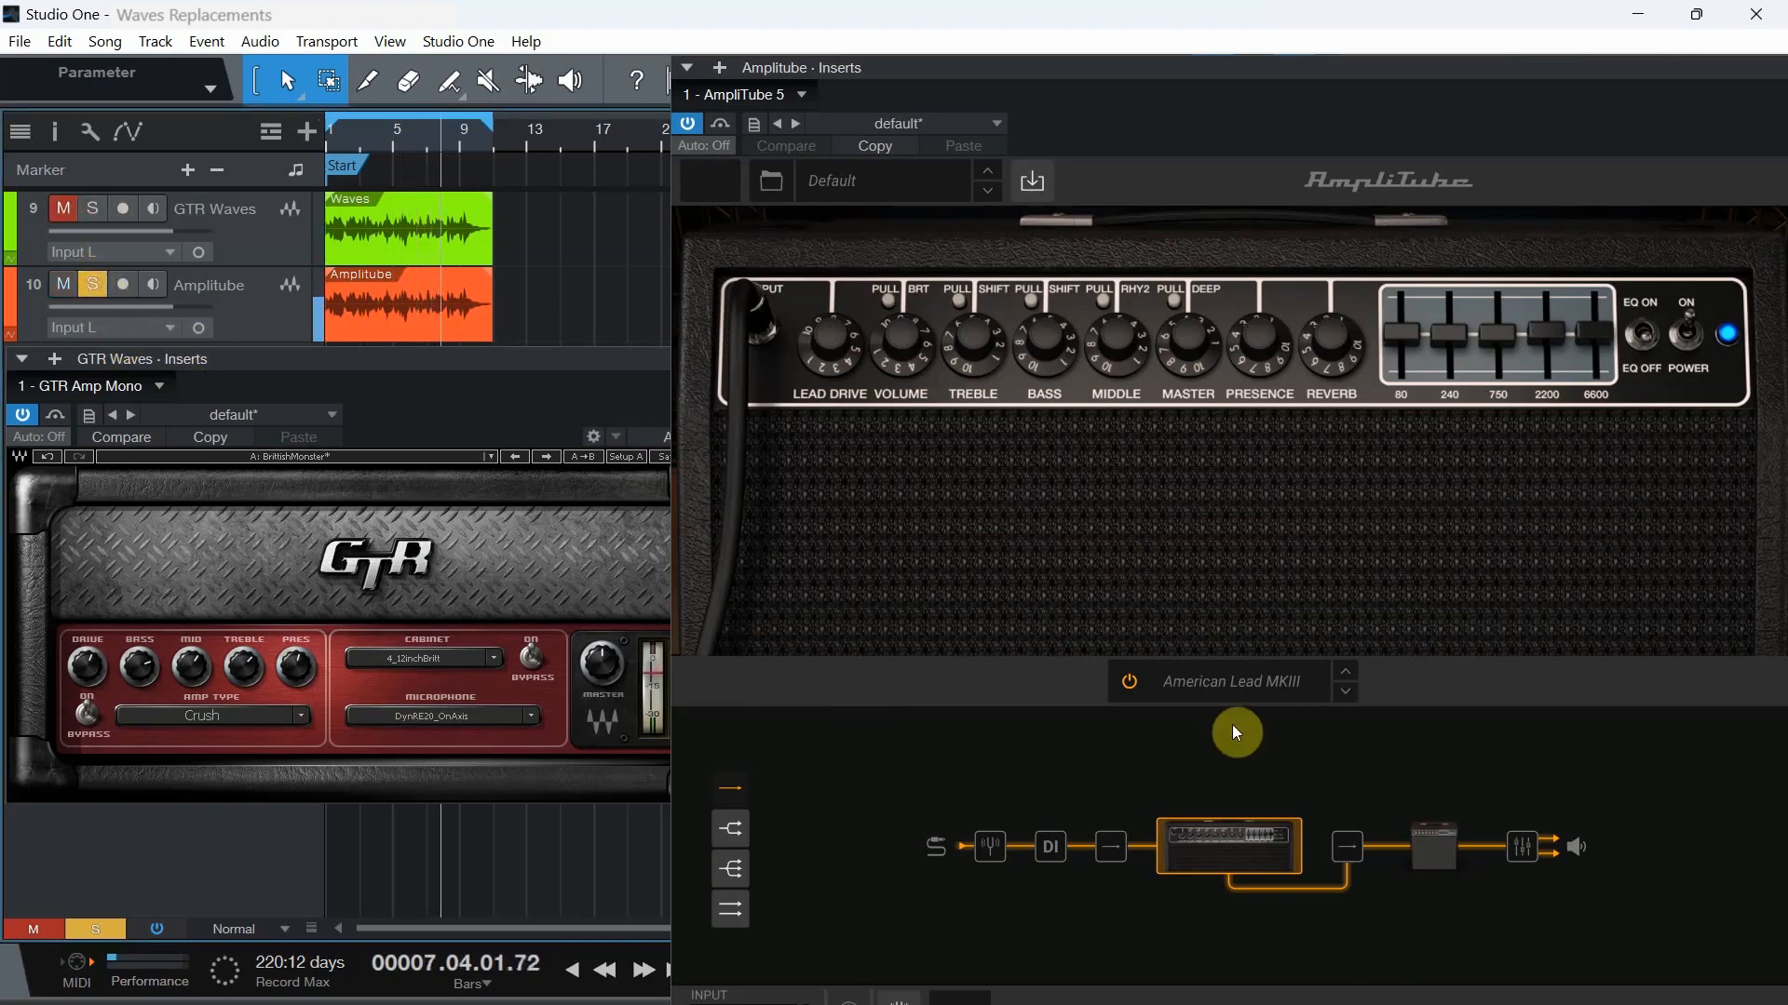
pyautogui.click(1347, 694)
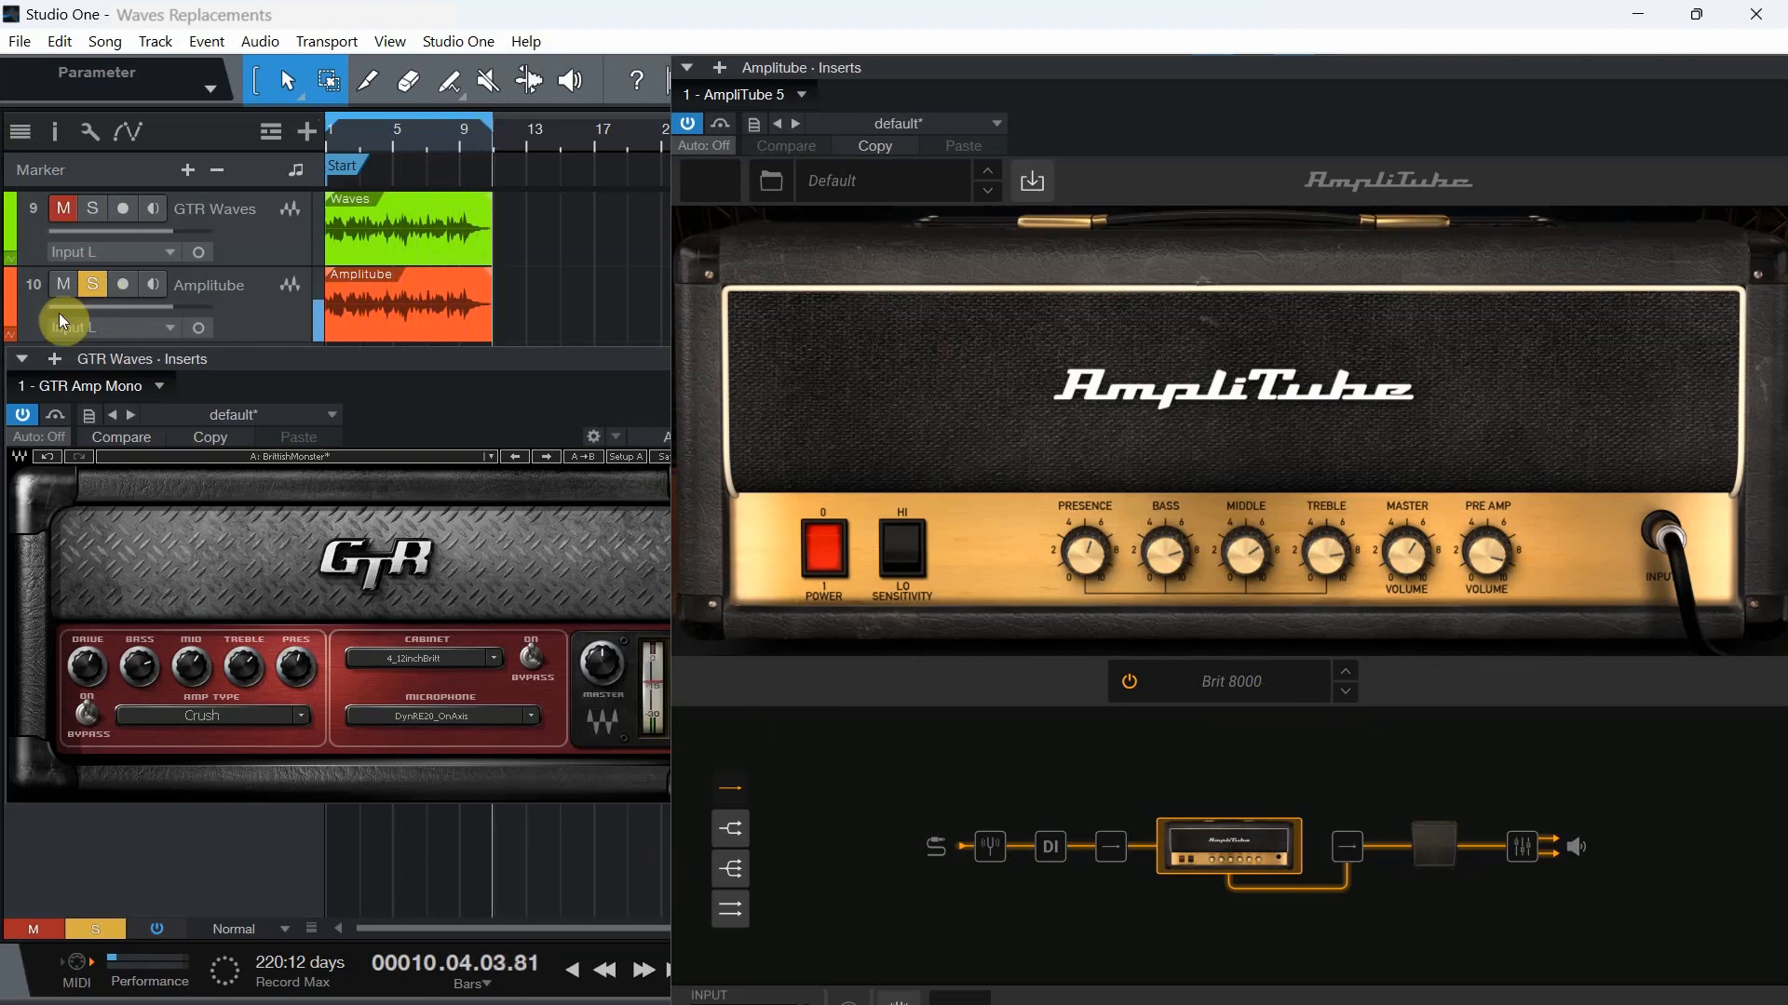
# Move the solo back to GTR Waves and set its GTR amp type to the HighGain model Monster
pyautogui.click(92, 206)
pyautogui.click(93, 282)
pyautogui.click(301, 718)
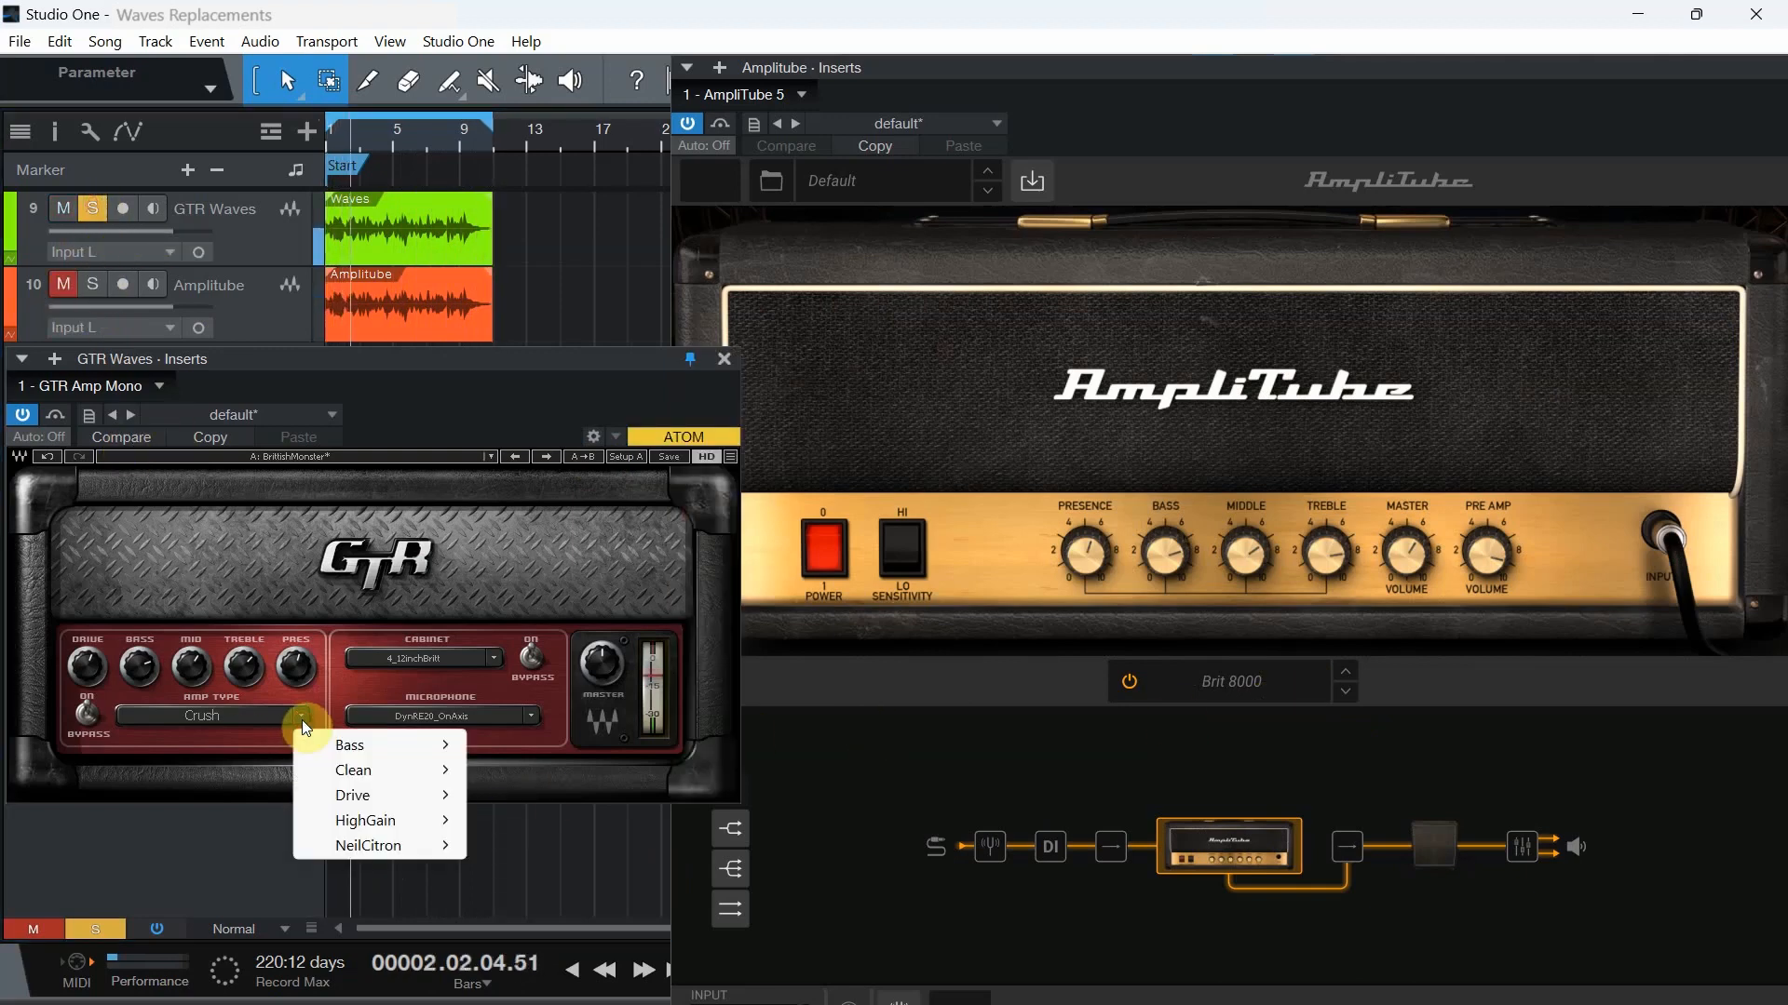
pyautogui.click(530, 544)
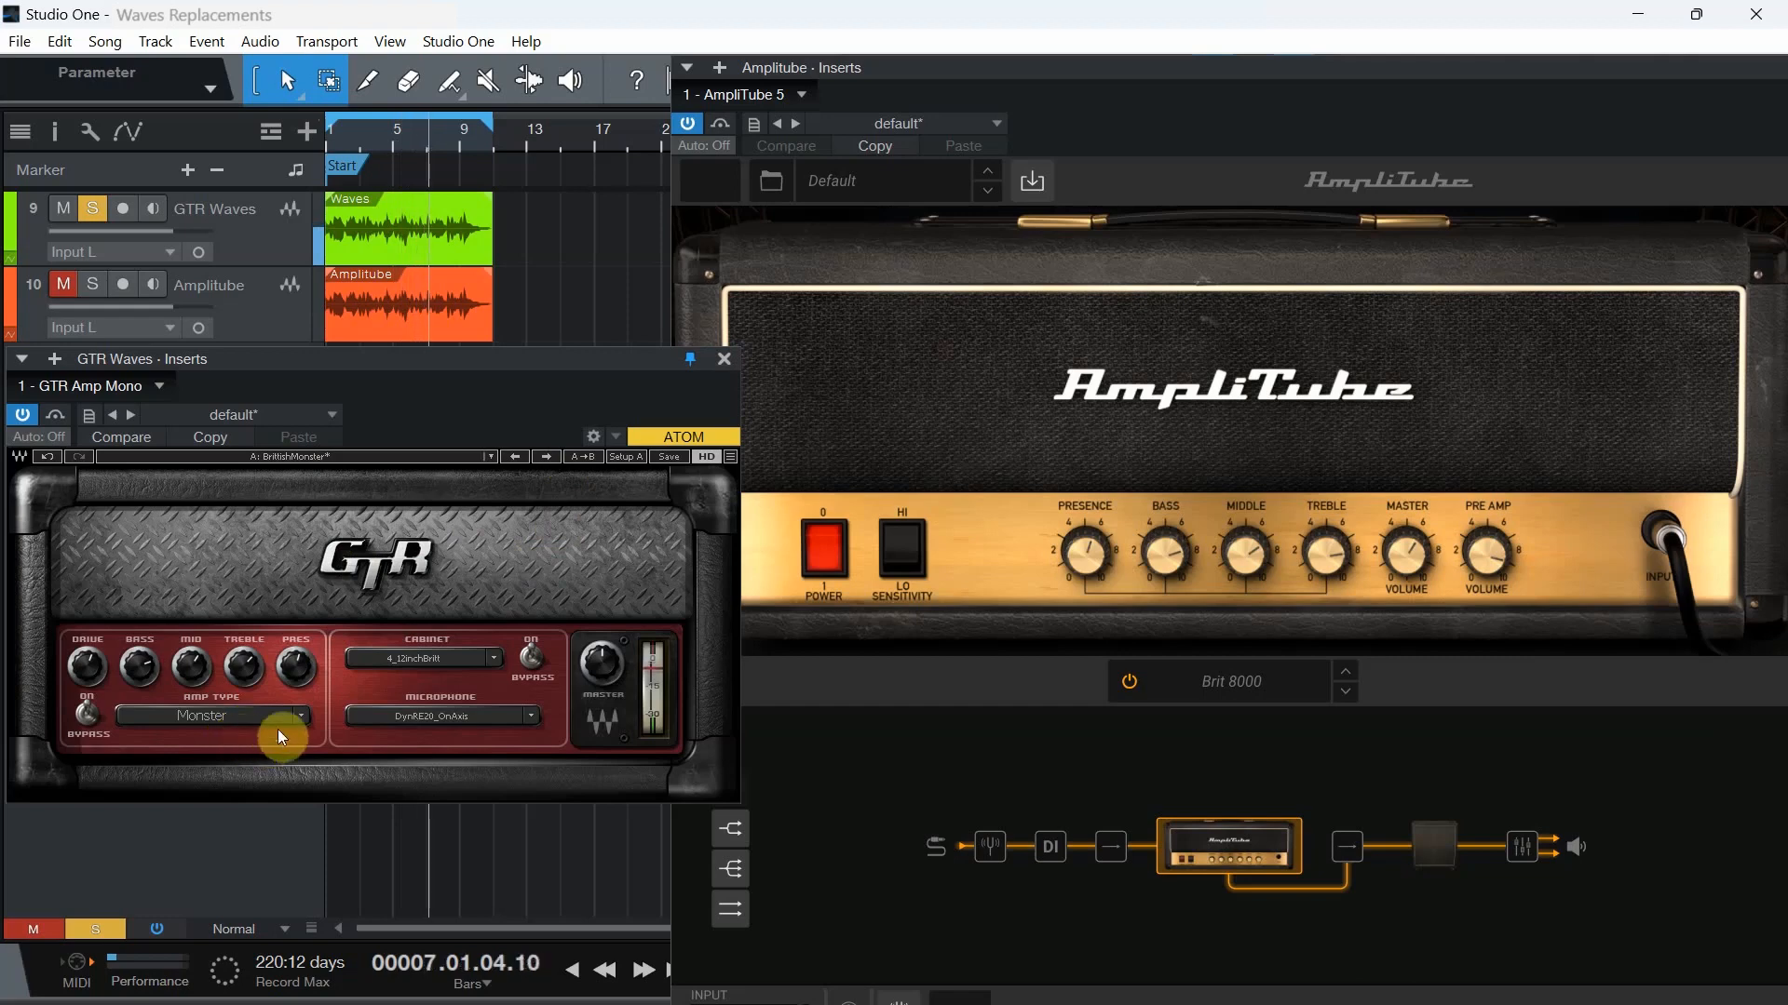
pyautogui.click(301, 721)
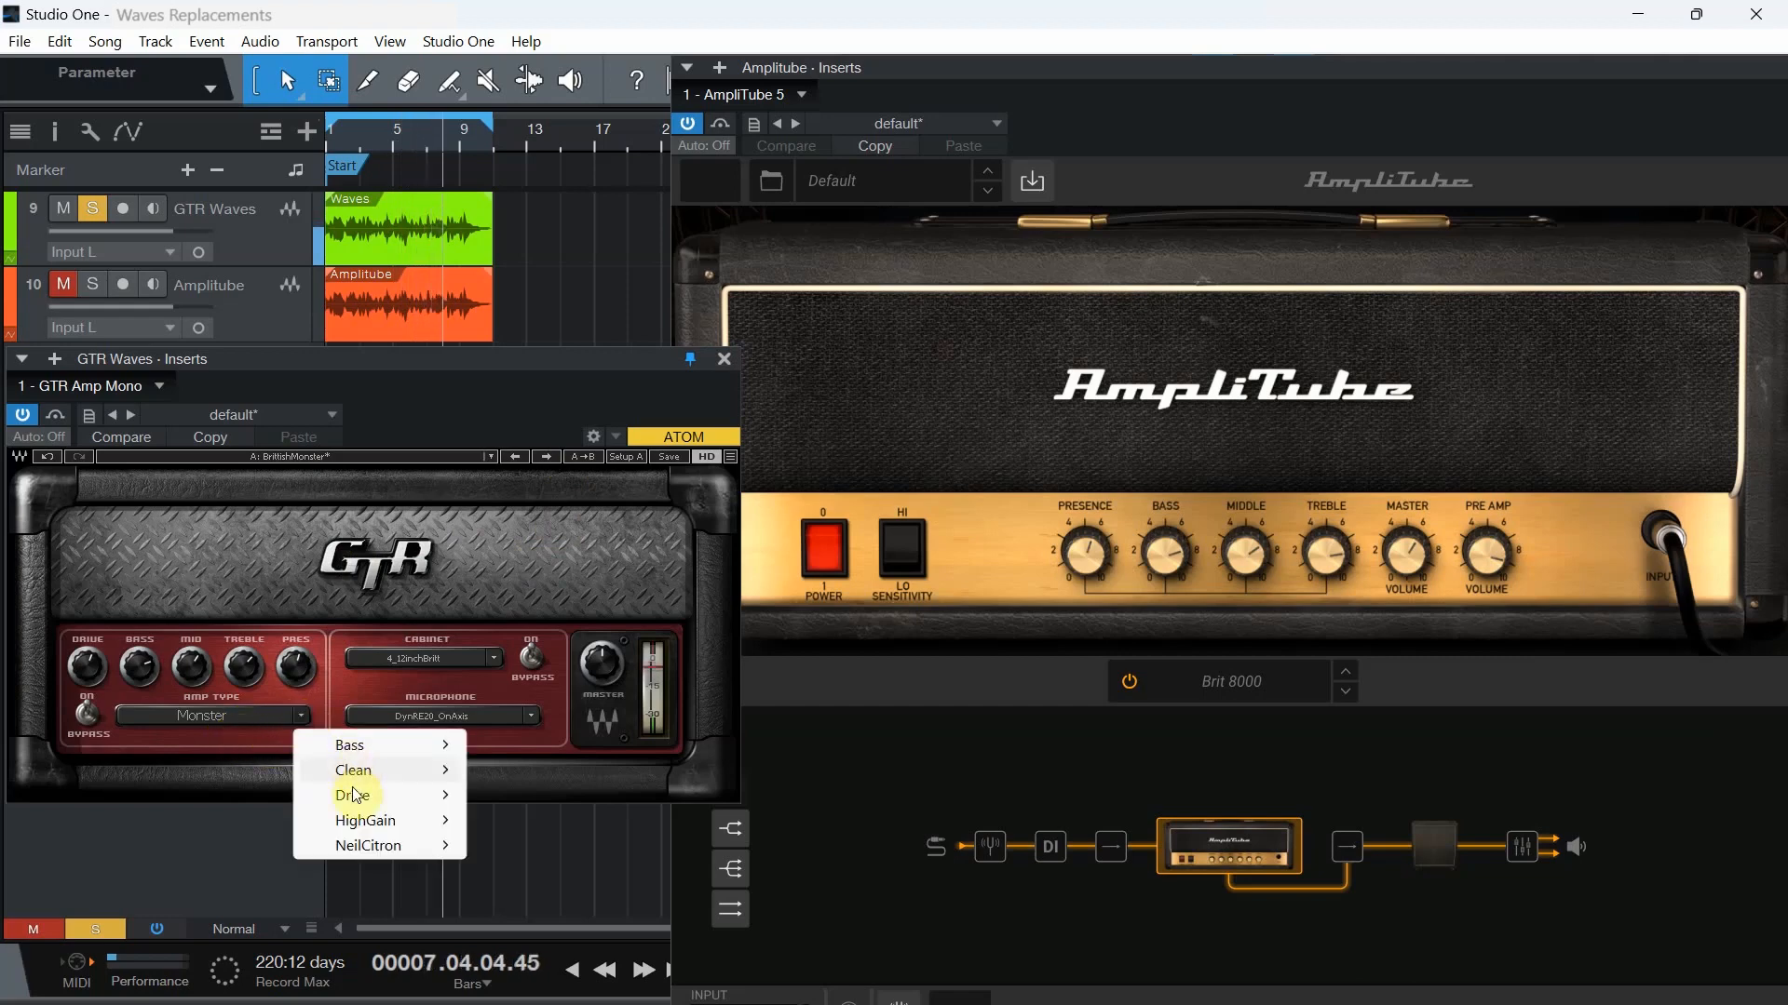
pyautogui.moveTo(363, 820)
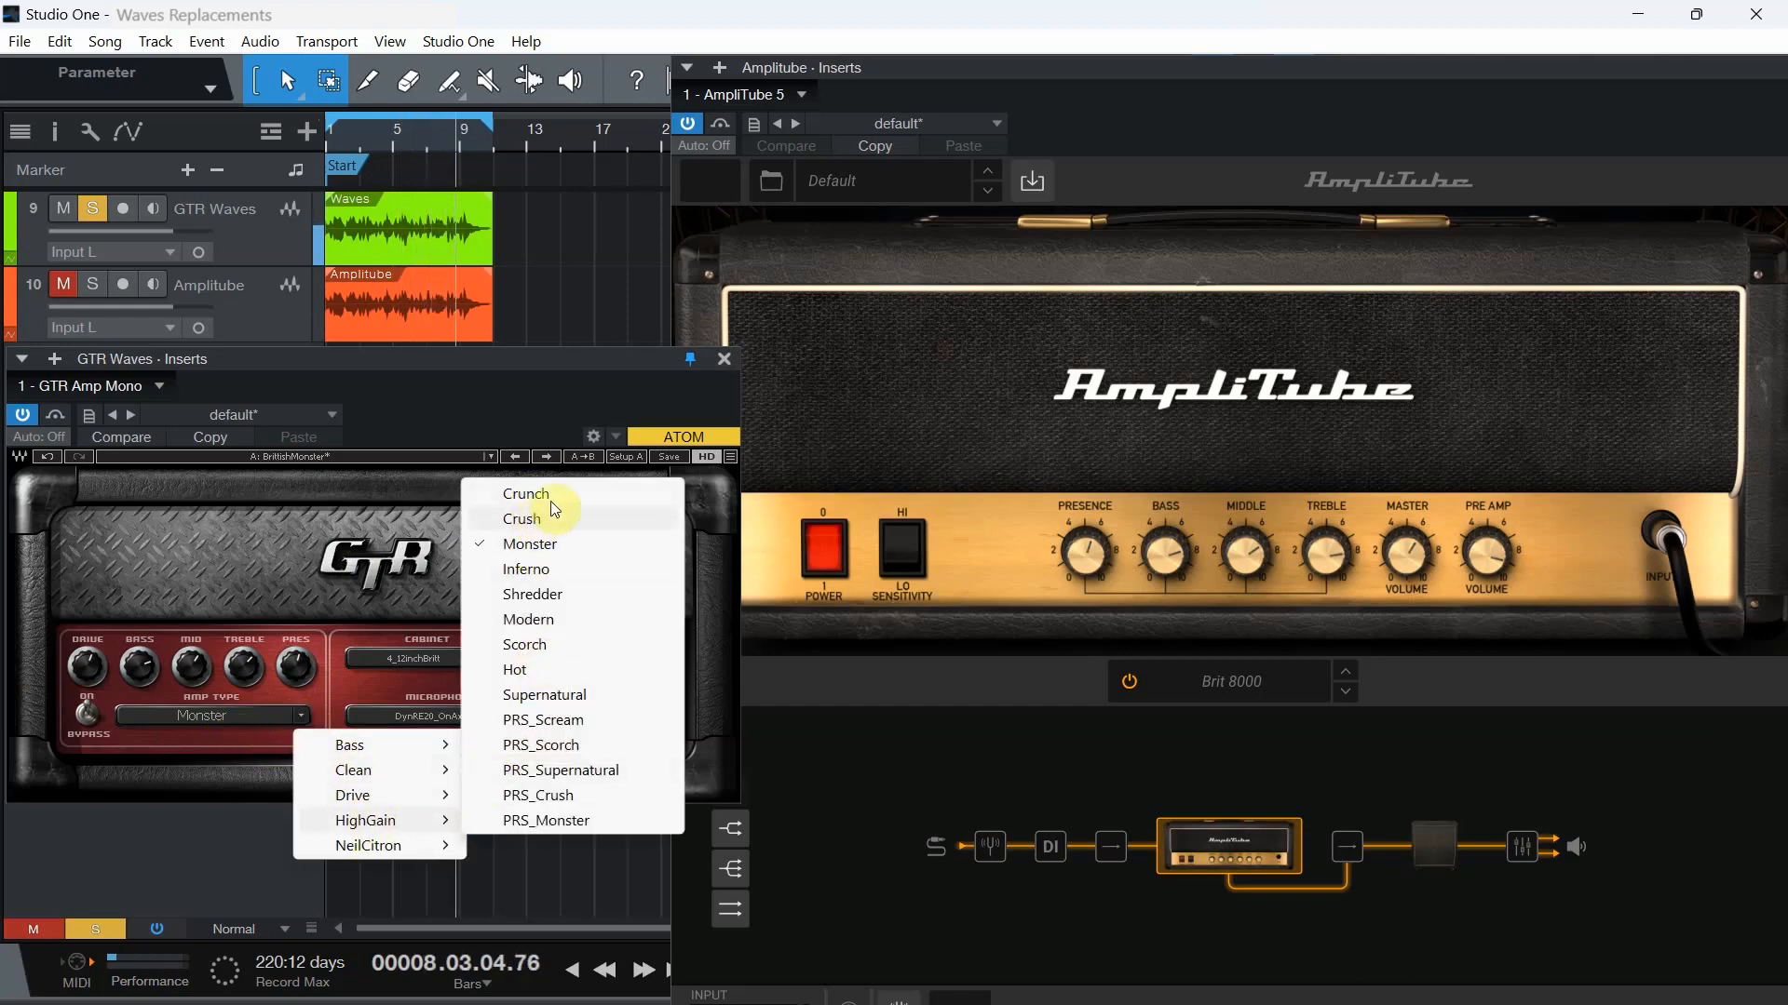
pyautogui.click(550, 557)
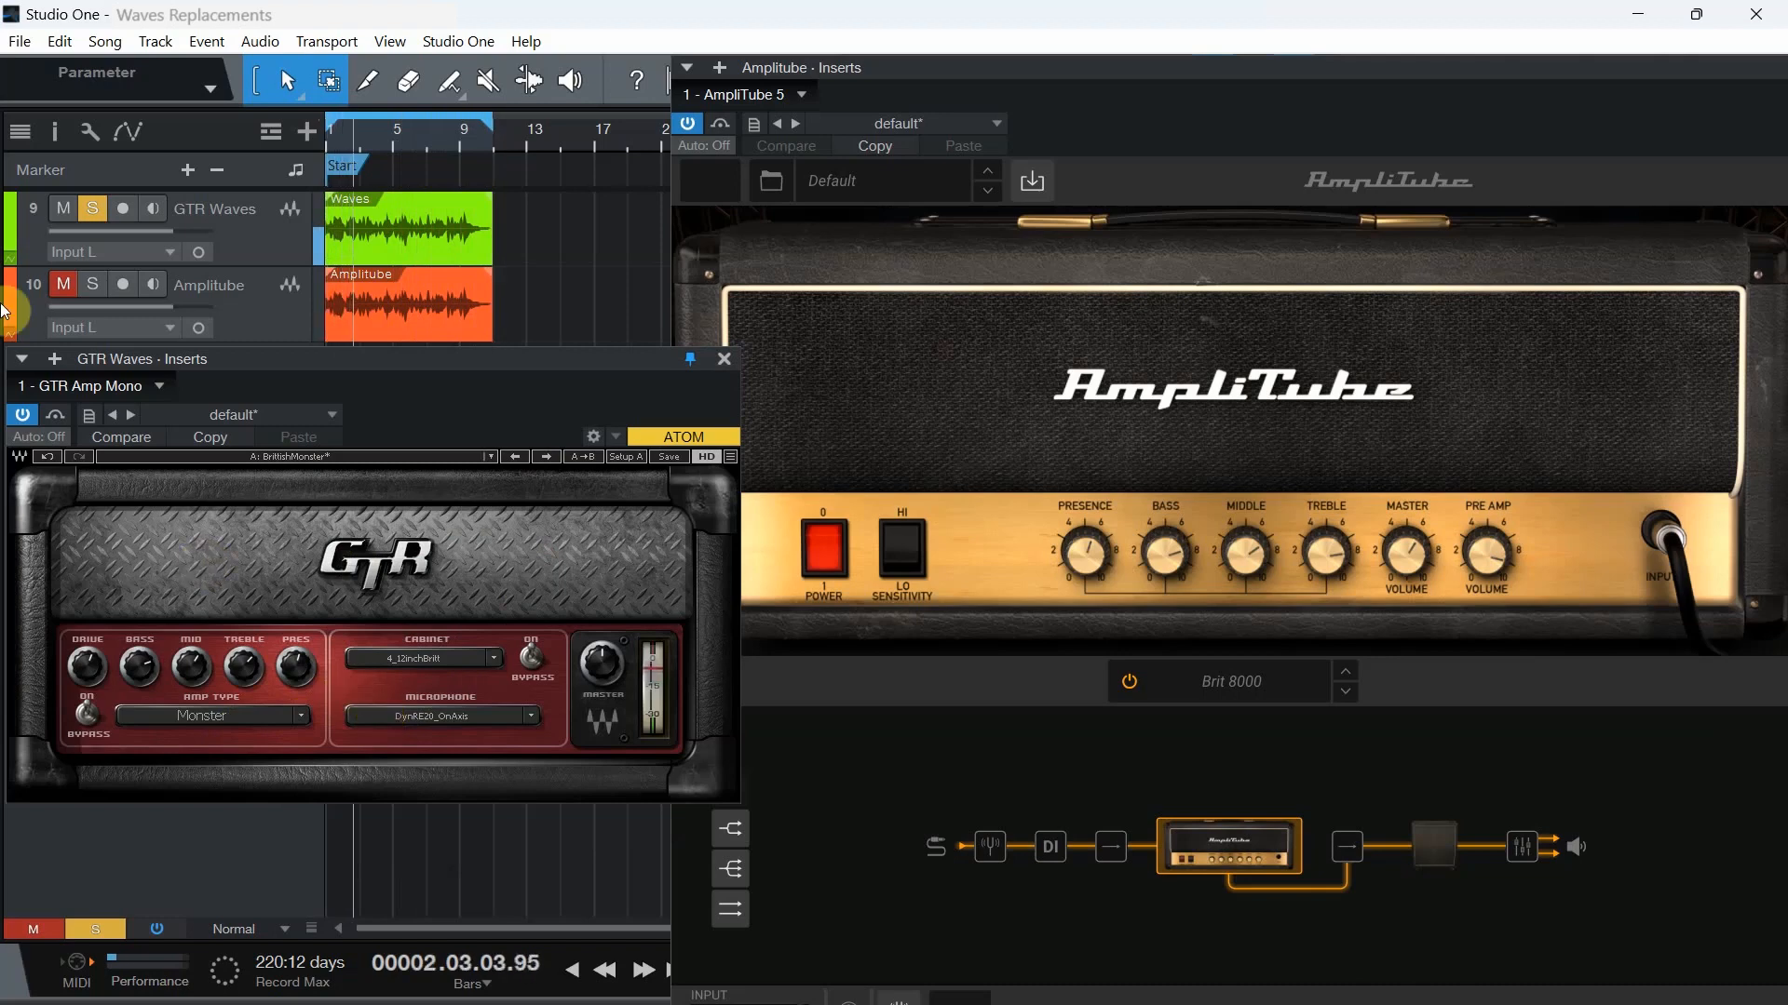
# Alternate the solo between Amplitube and GTR Waves to compare Brit 8000 with Monster, ending on GTR Waves
pyautogui.click(93, 284)
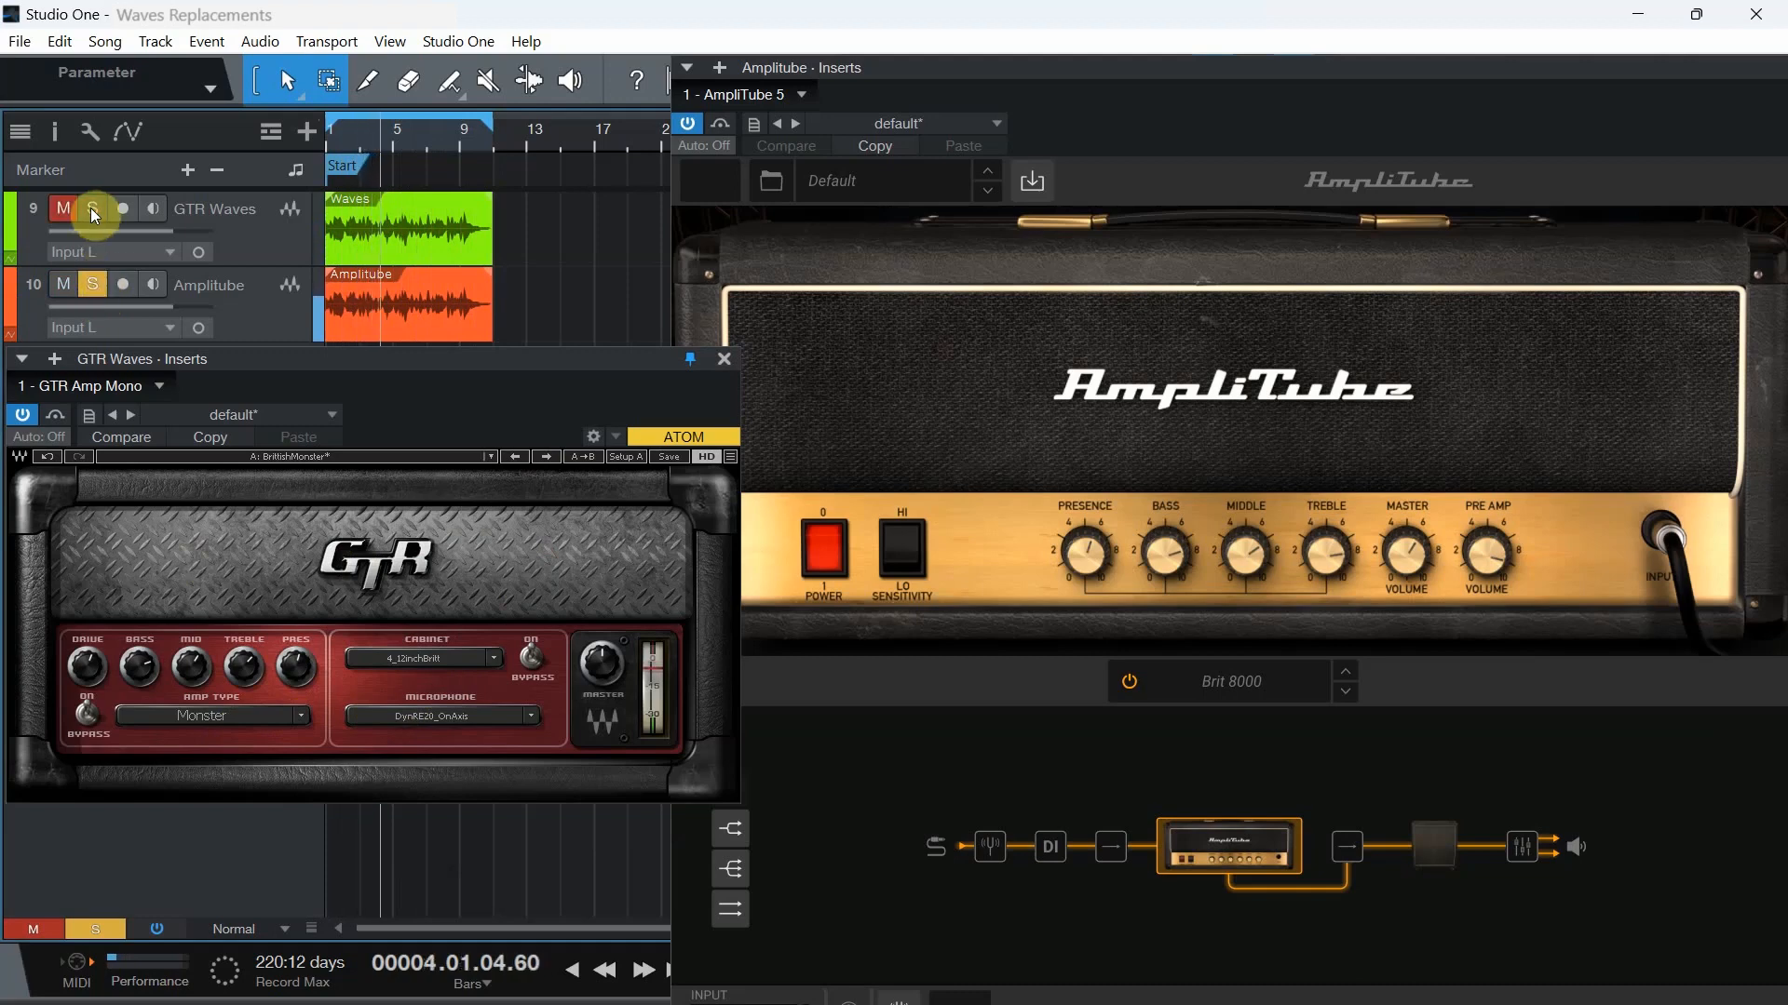
pyautogui.click(70, 287)
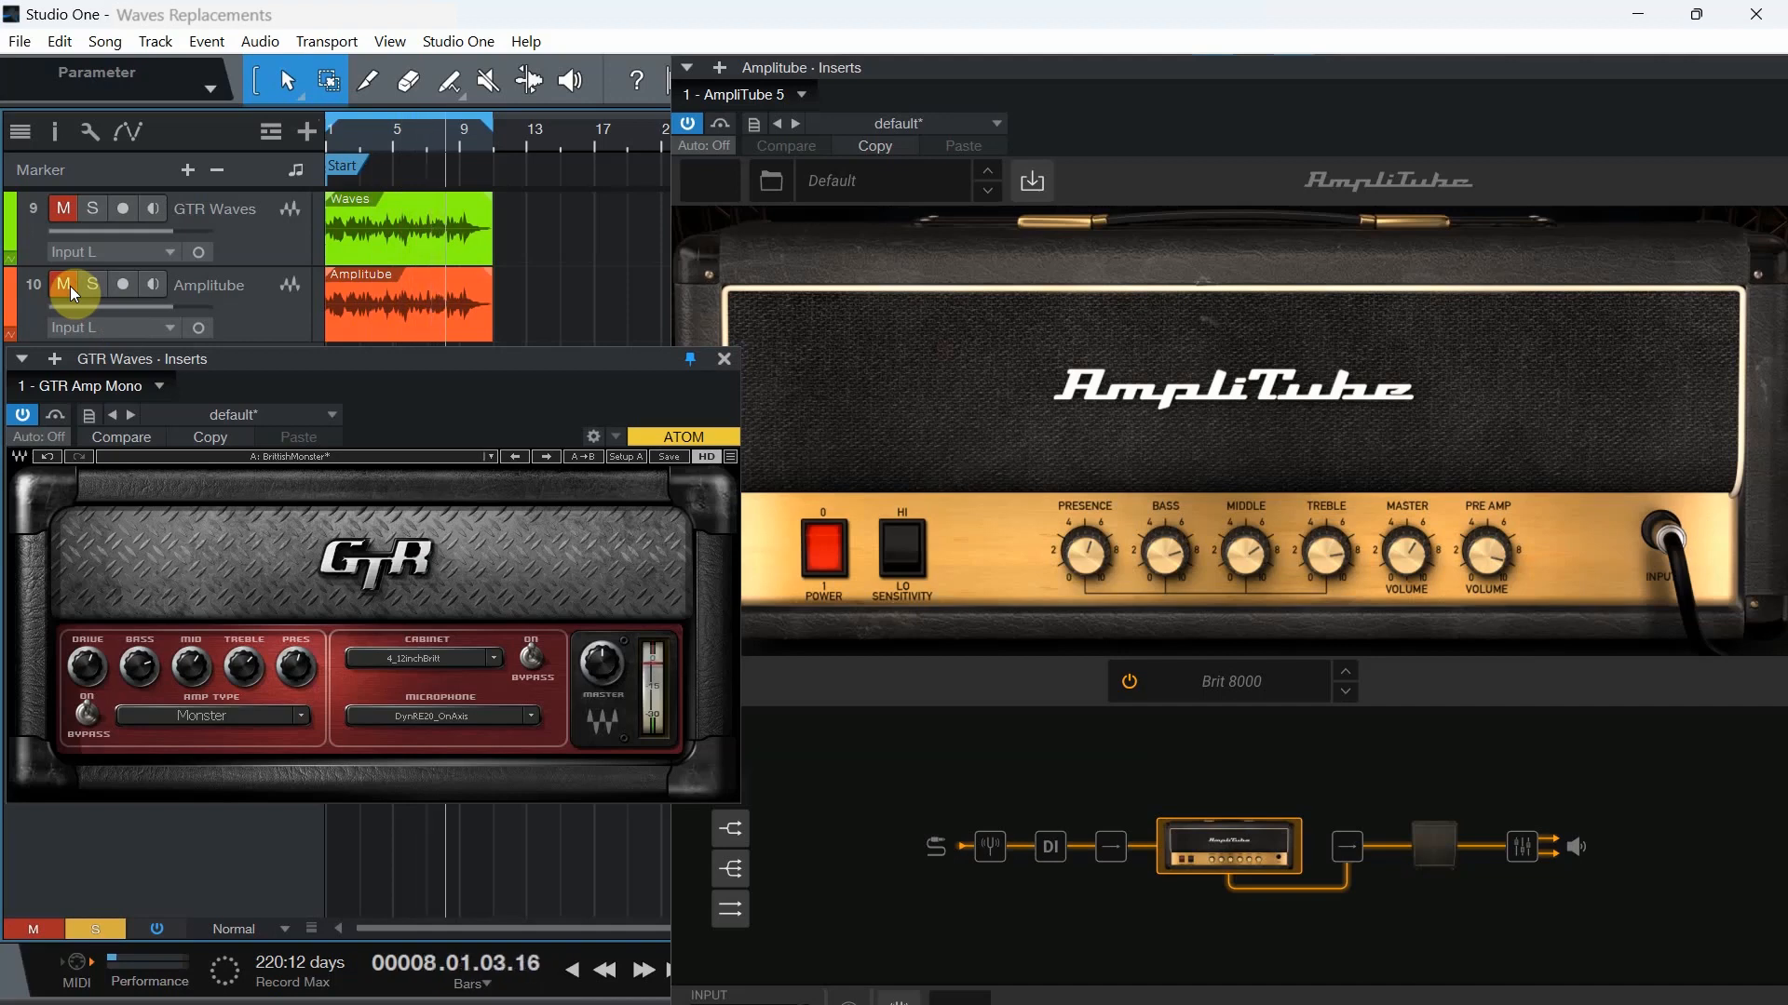
pyautogui.click(1185, 450)
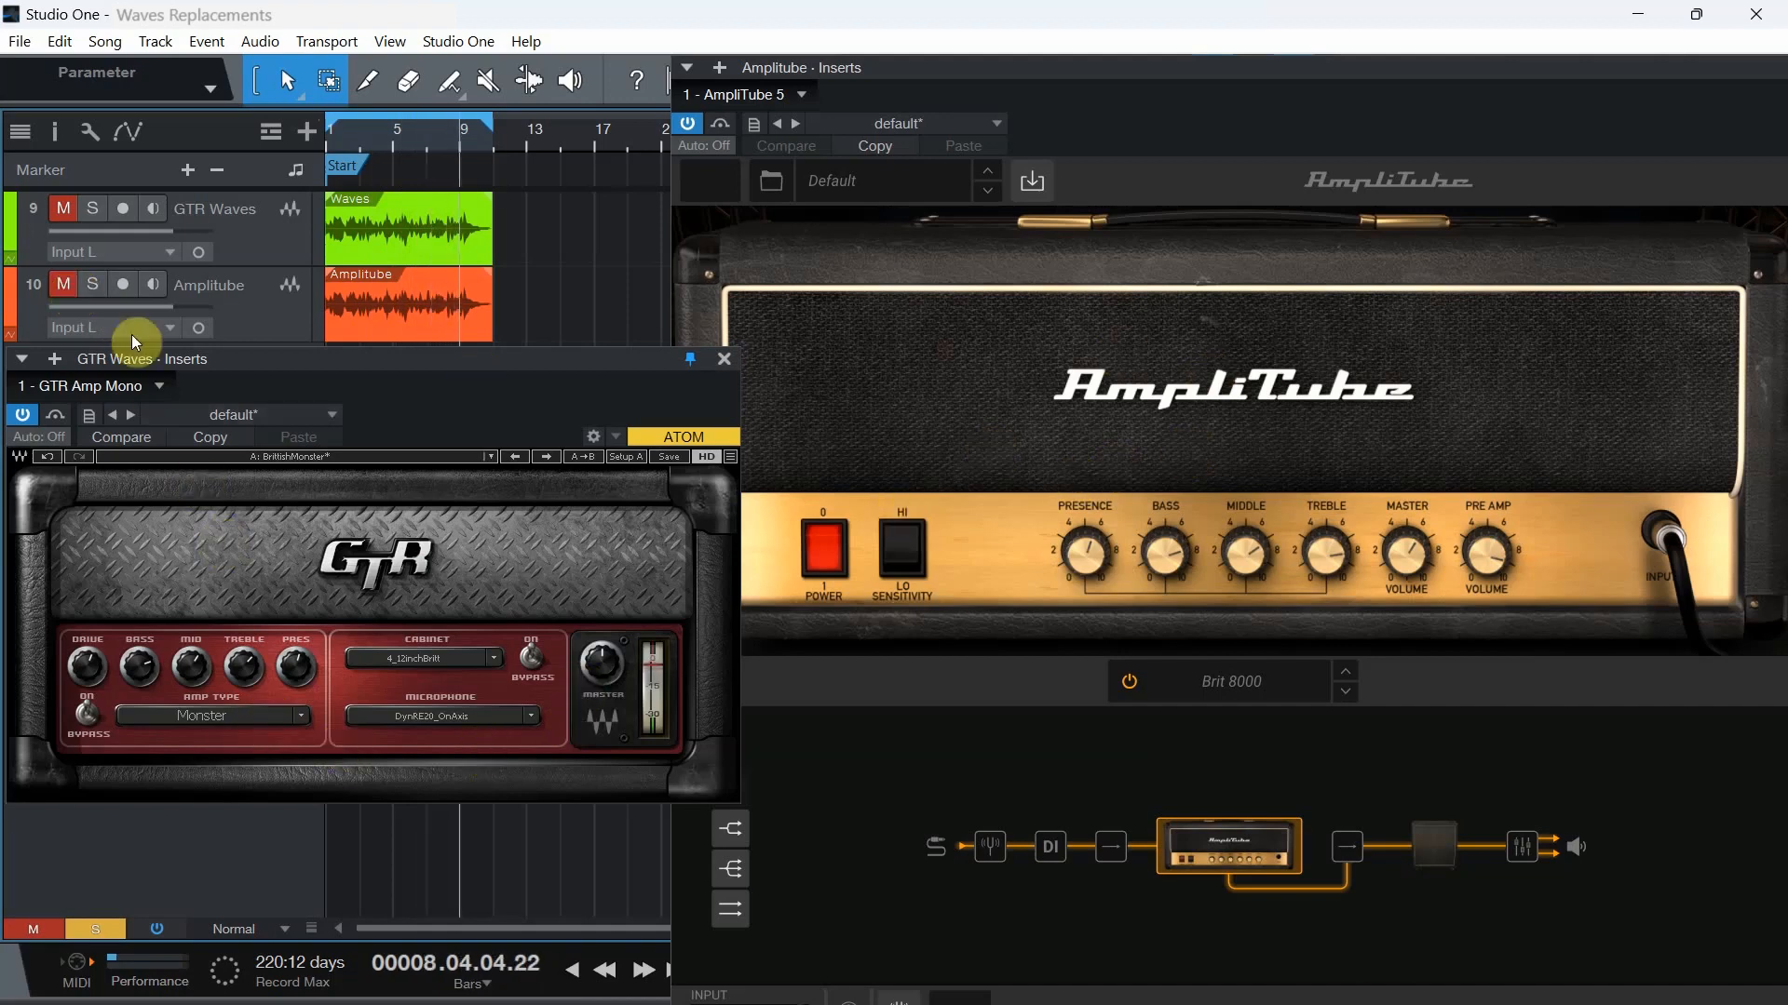
pyautogui.click(95, 285)
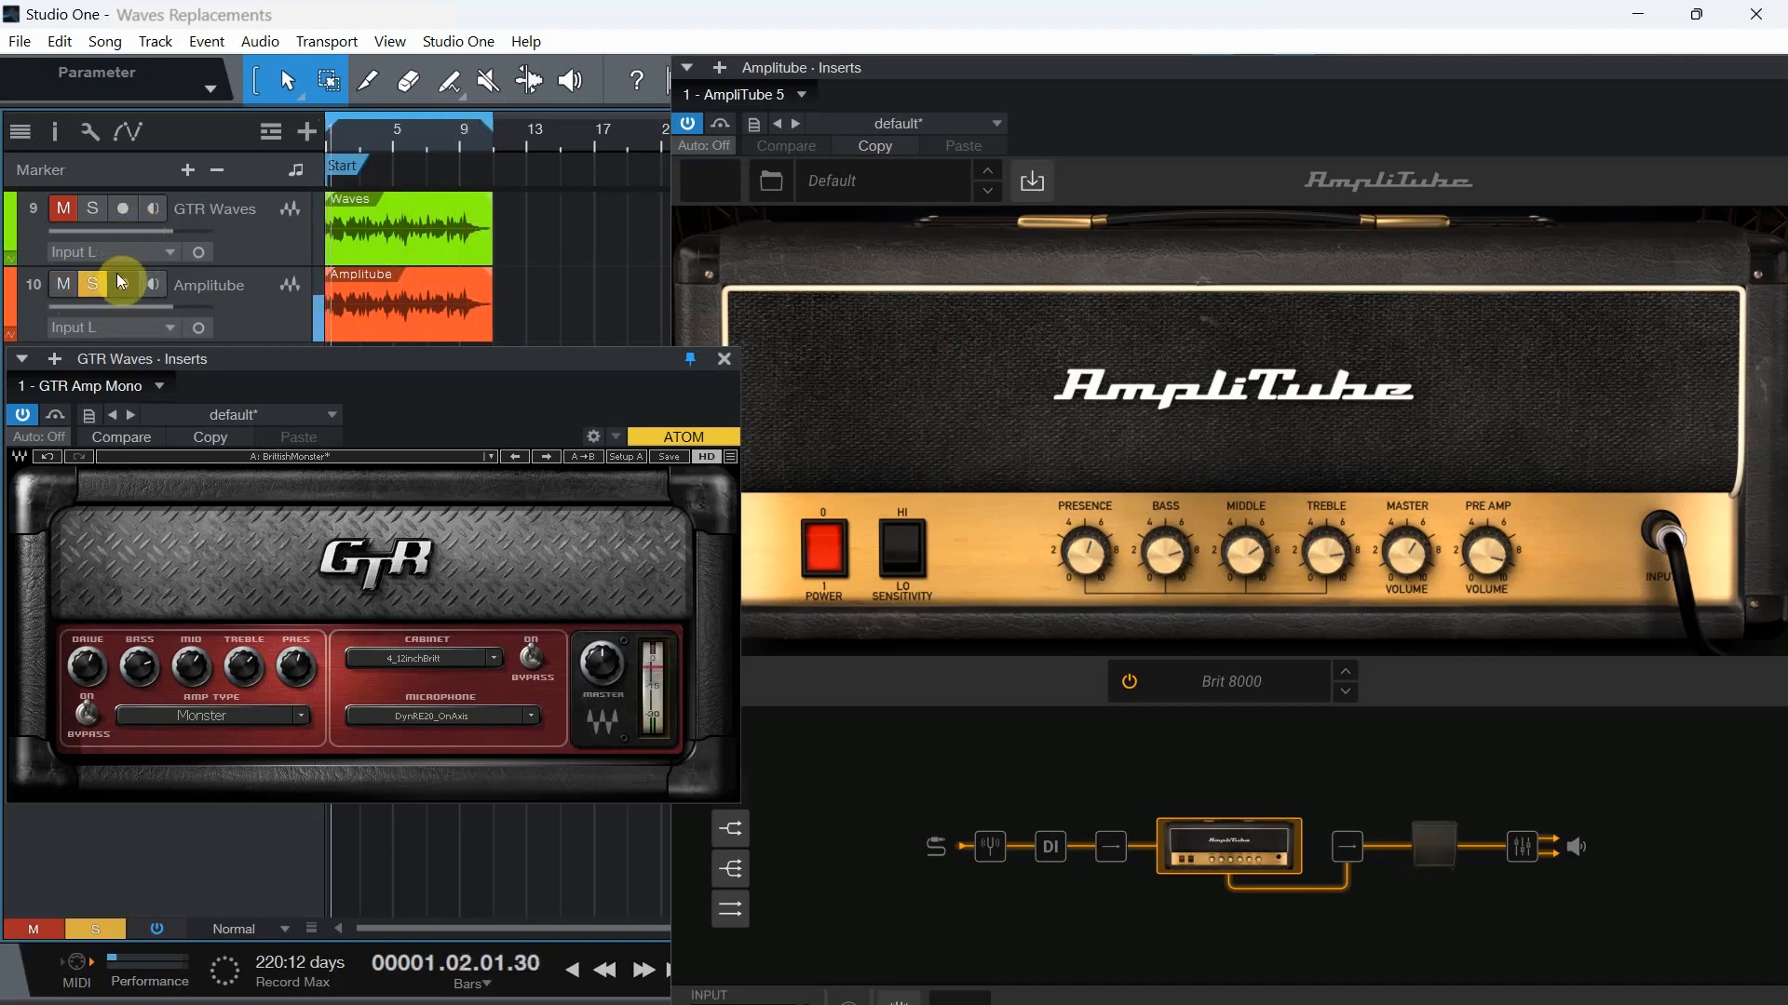
pyautogui.click(93, 214)
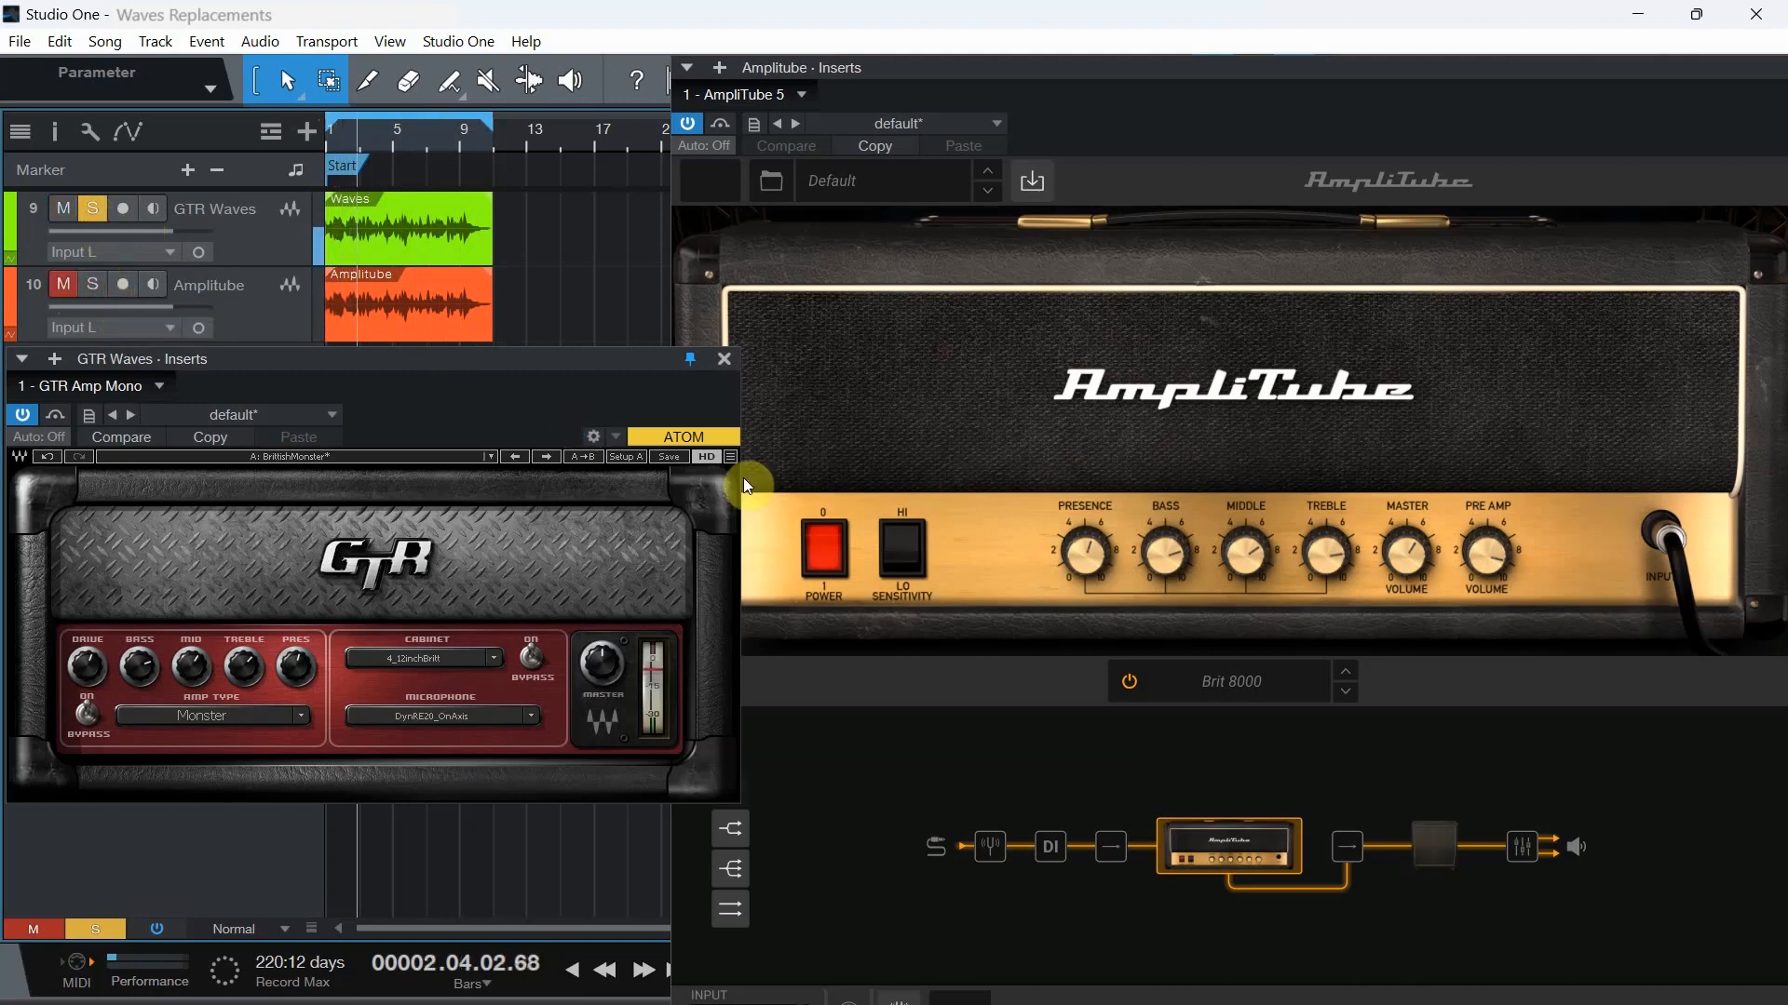
pyautogui.click(1153, 561)
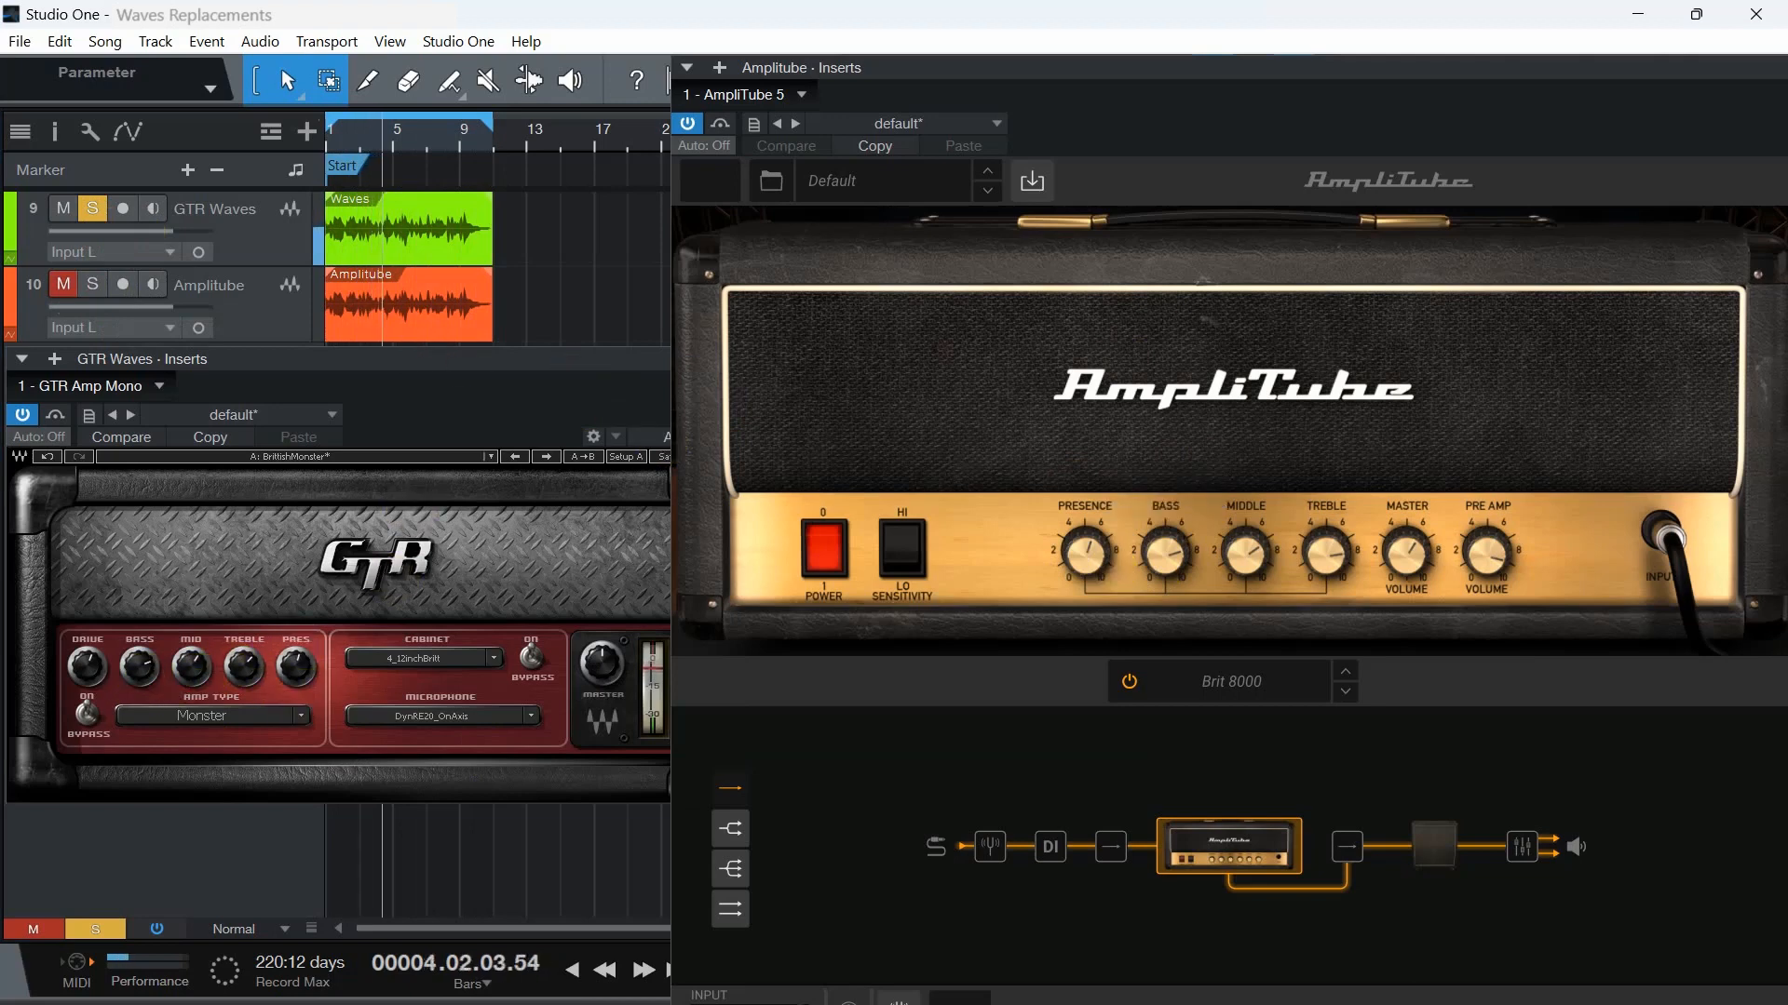
pyautogui.click(141, 666)
pyautogui.click(192, 667)
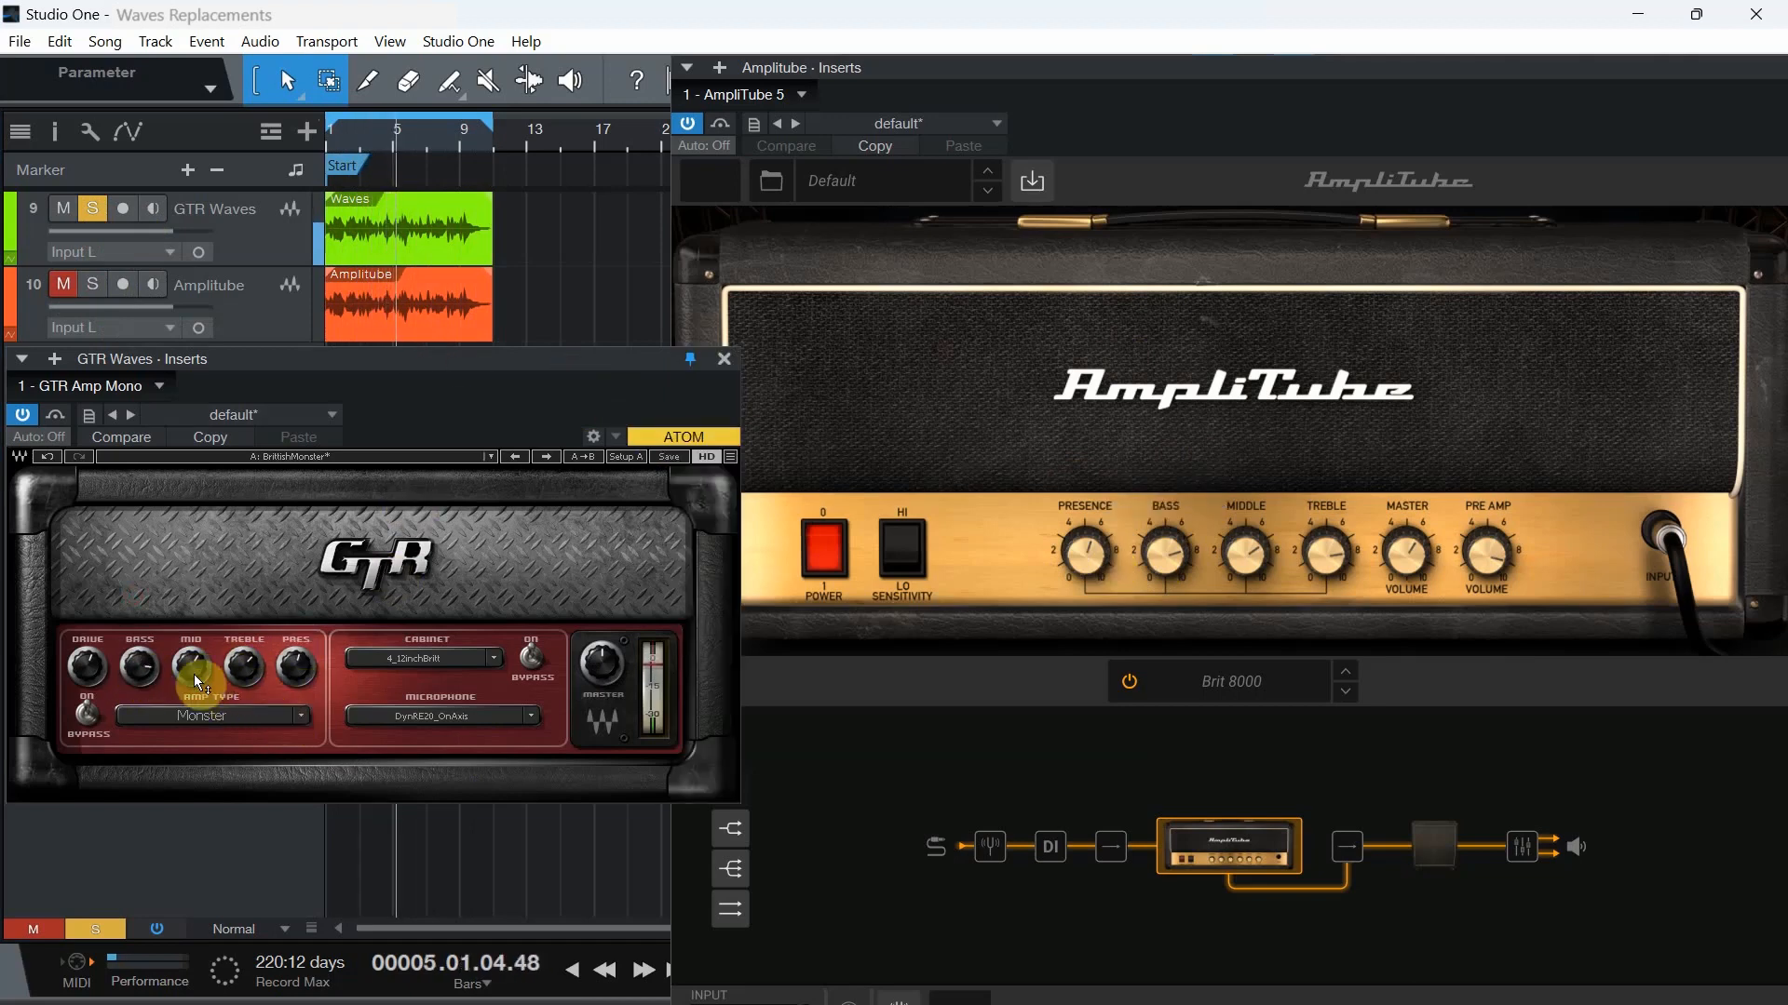
# Set the GTR amp type to the HighGain model Inferno
pyautogui.click(301, 716)
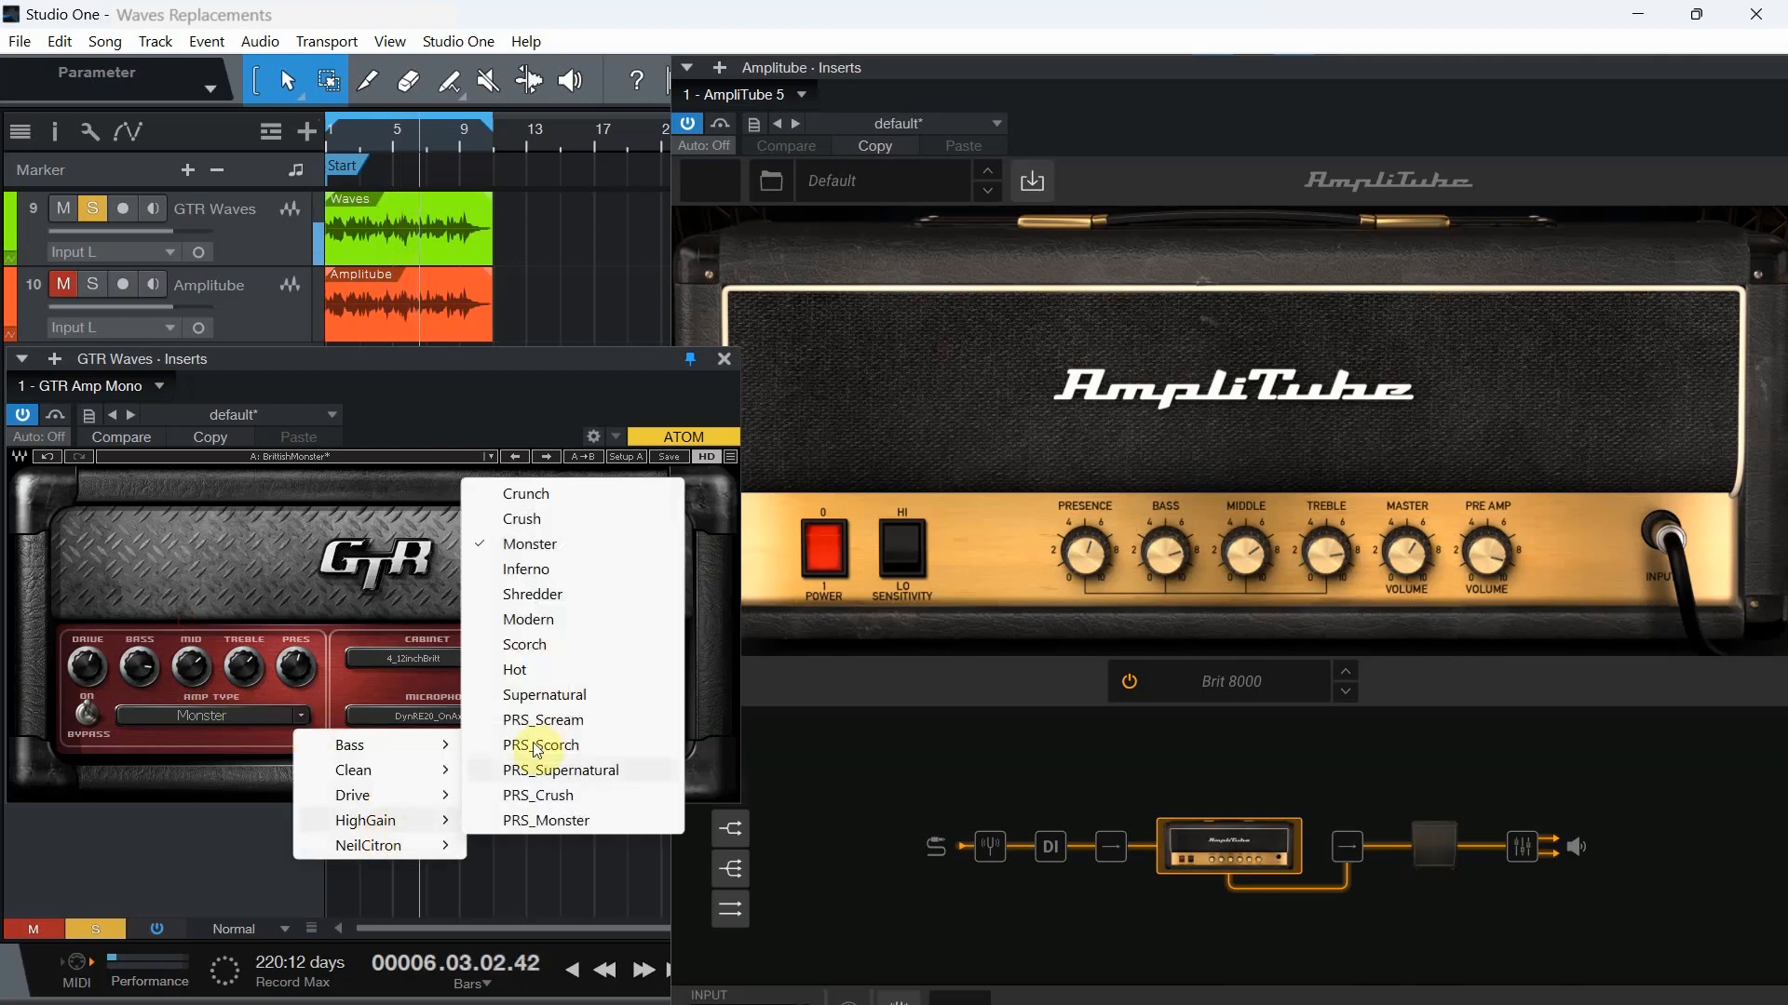
pyautogui.click(555, 569)
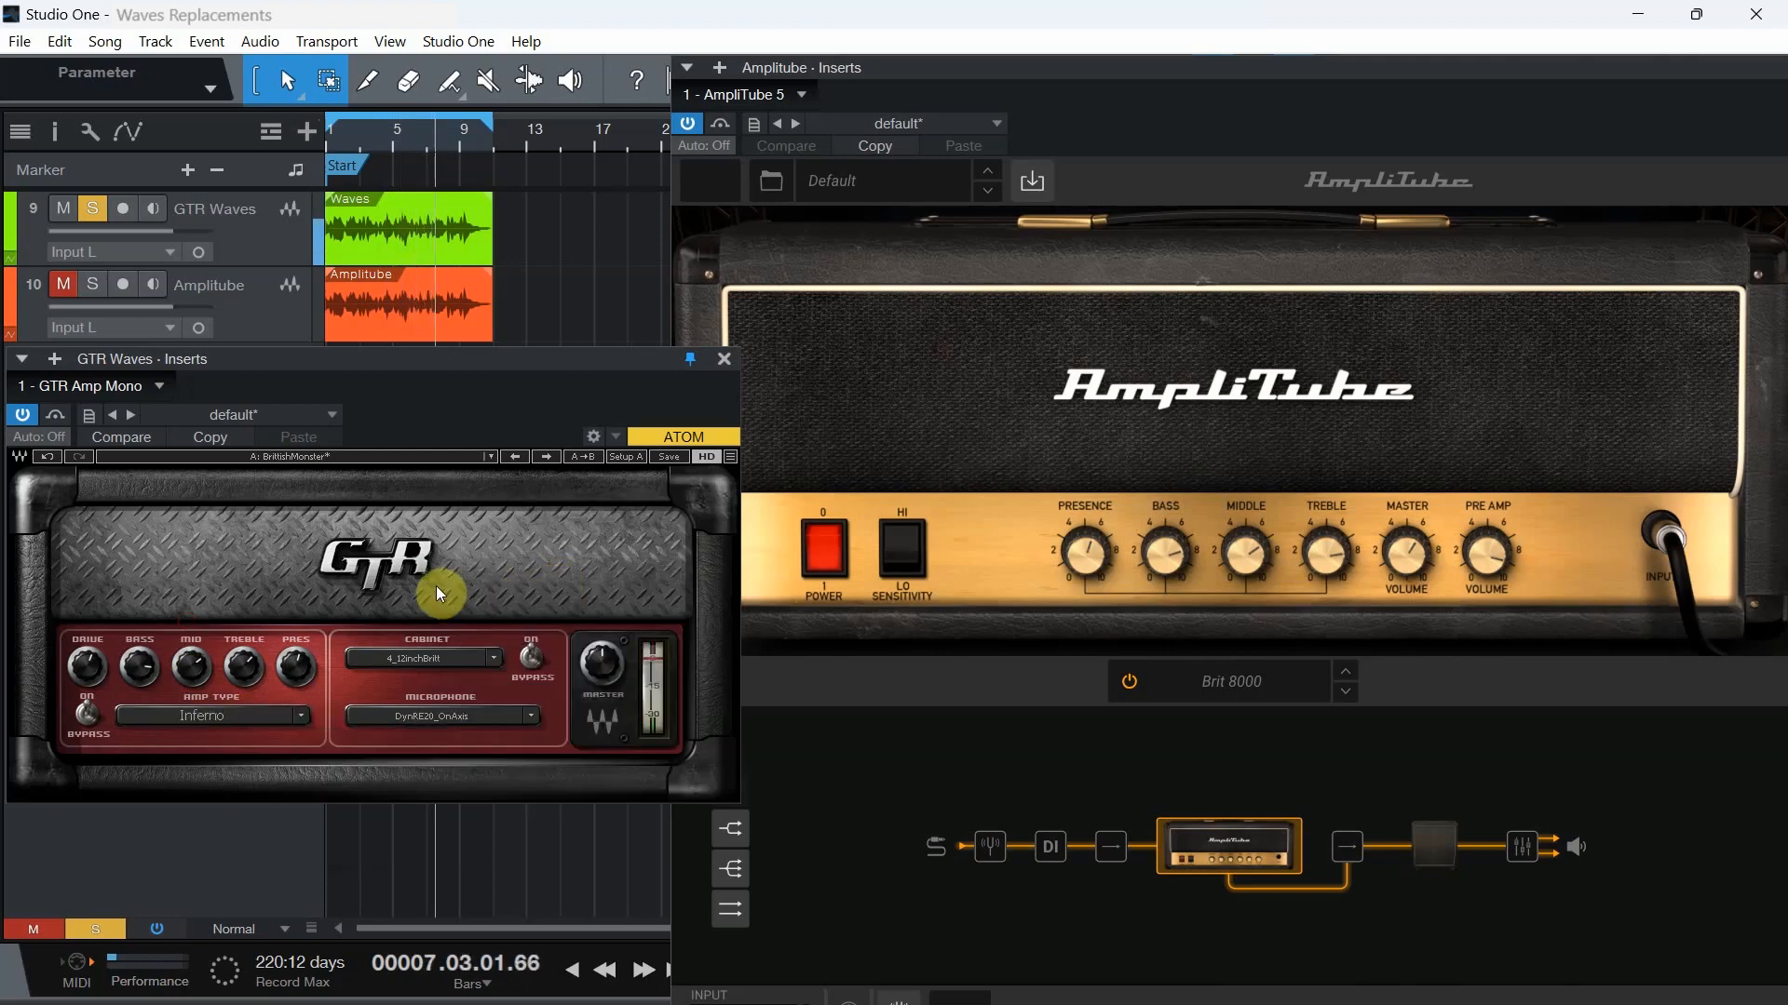
# Solo the Amplitube track, and return the solo to GTR Waves to compare Brit 8000 with Inferno
pyautogui.click(63, 284)
pyautogui.click(92, 284)
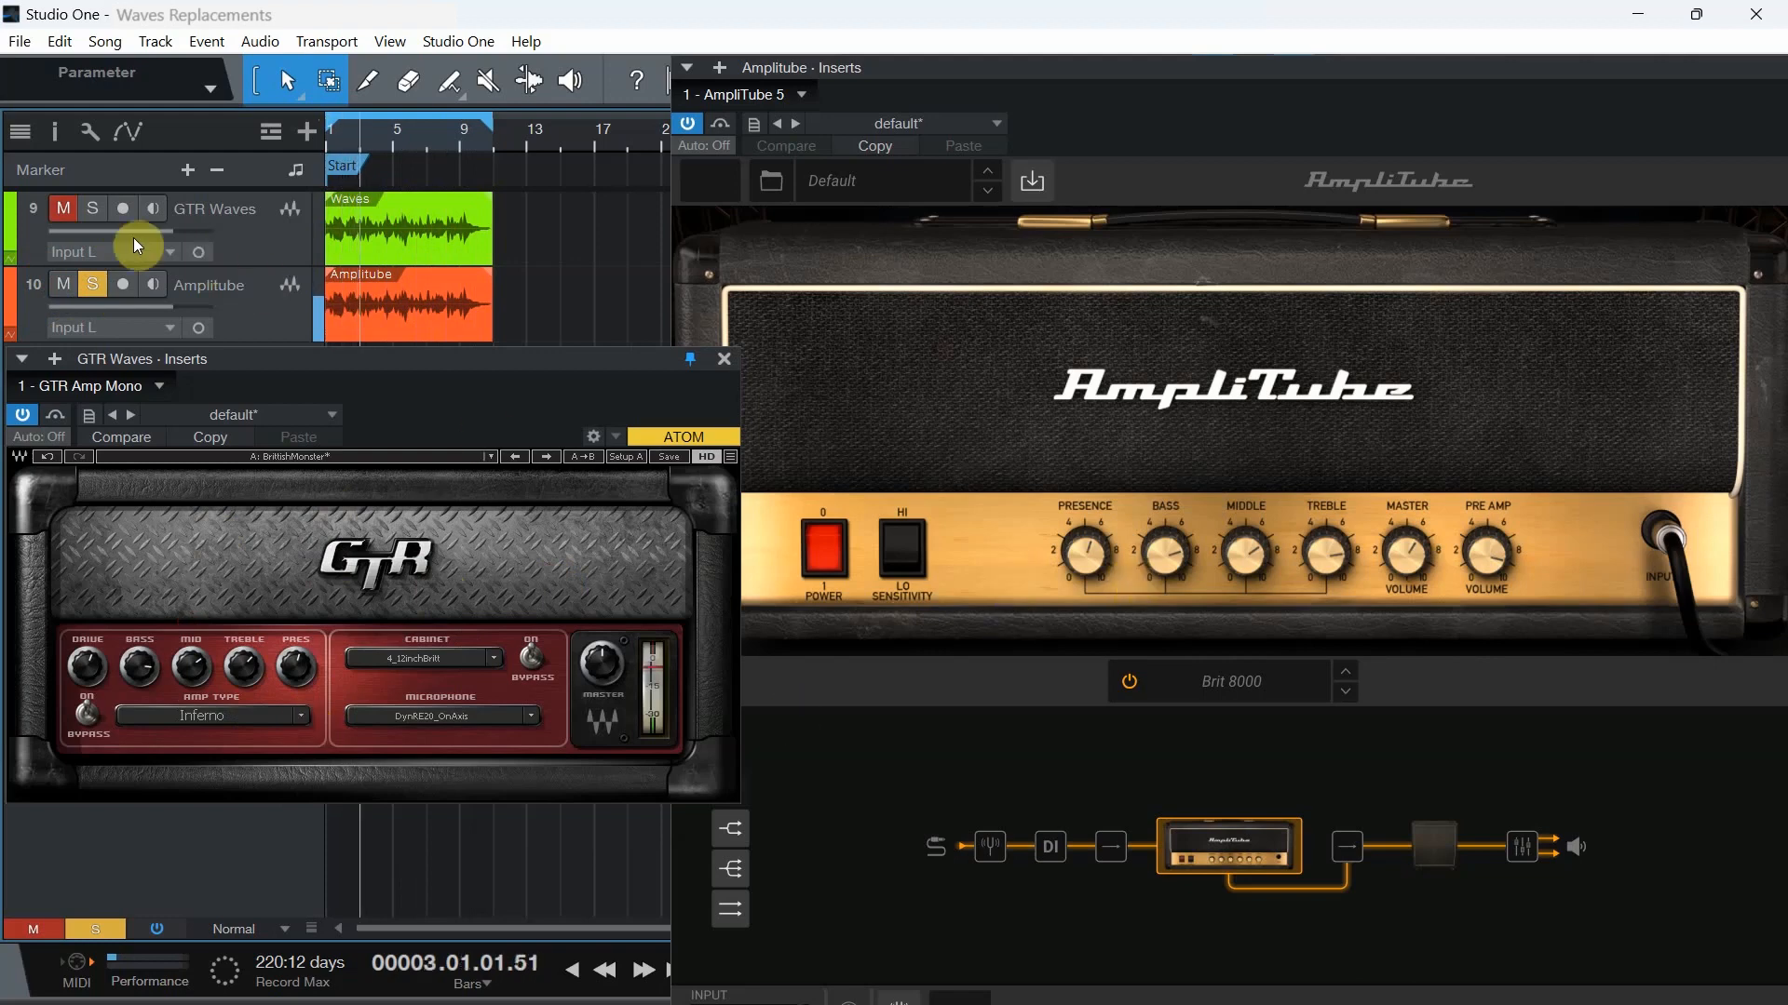
pyautogui.click(91, 288)
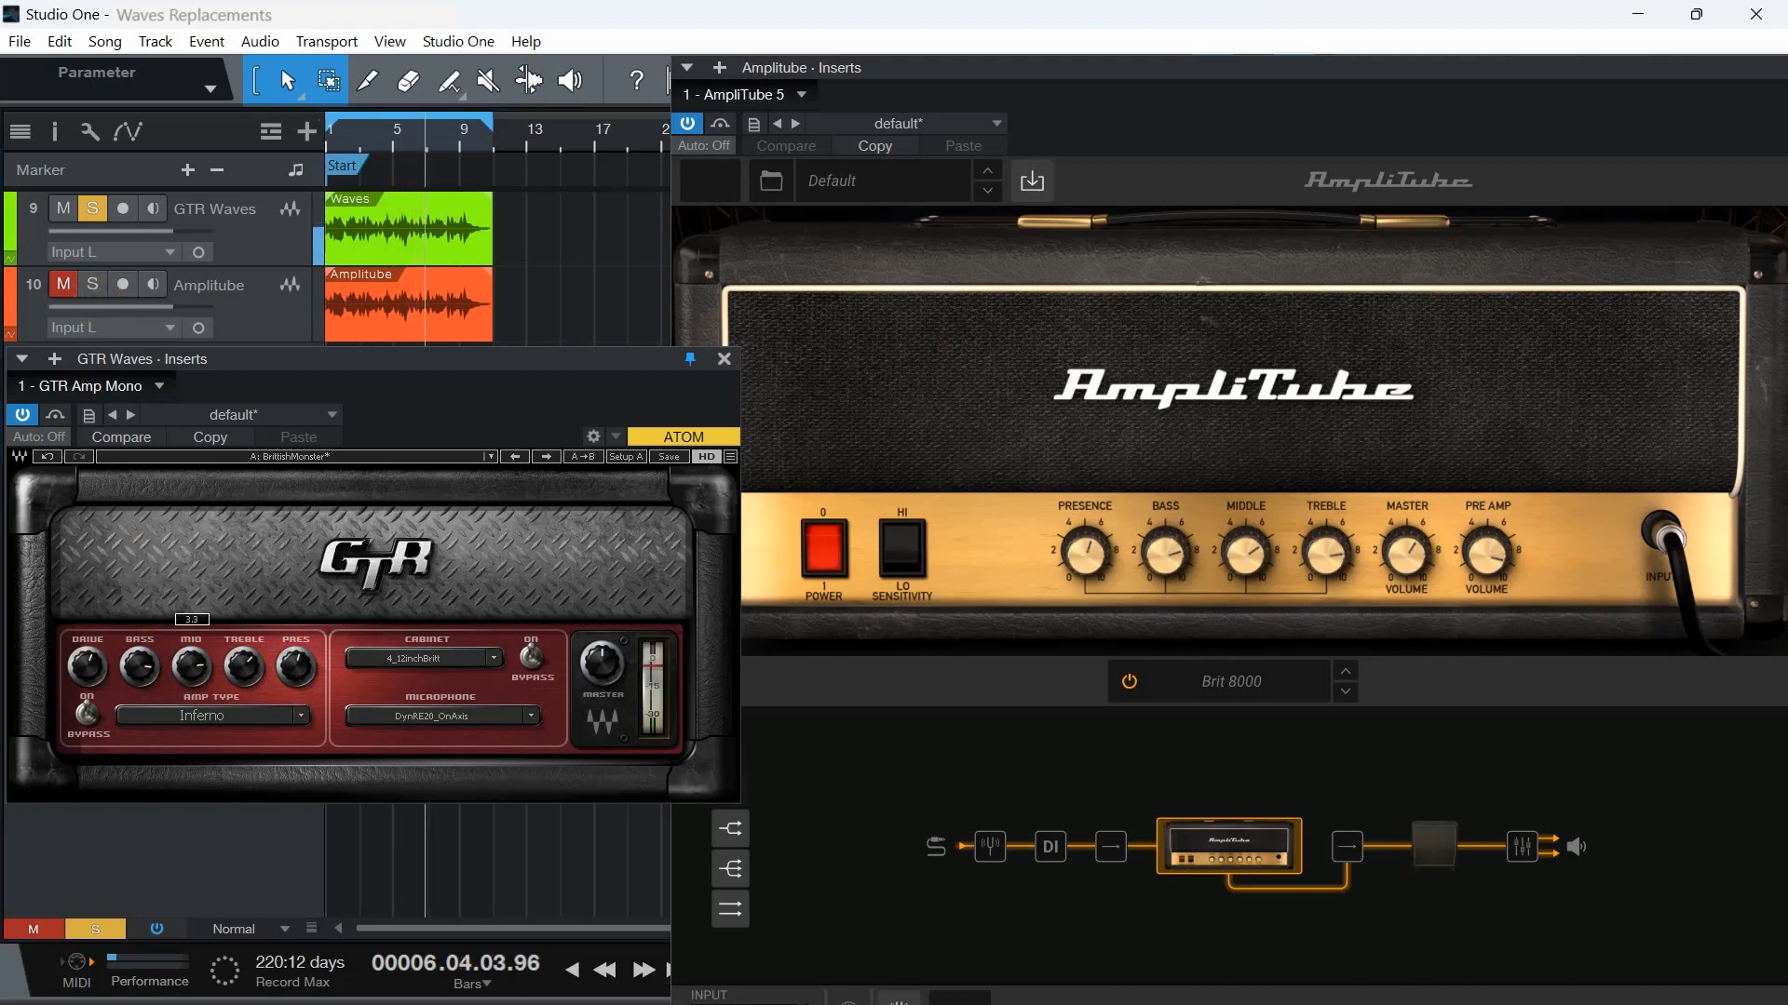
# Switch the solo to Amplitube and back to GTR Waves to hear Brit 8000 against Inferno
pyautogui.moveTo(240, 672); pyautogui.dragTo(87, 661)
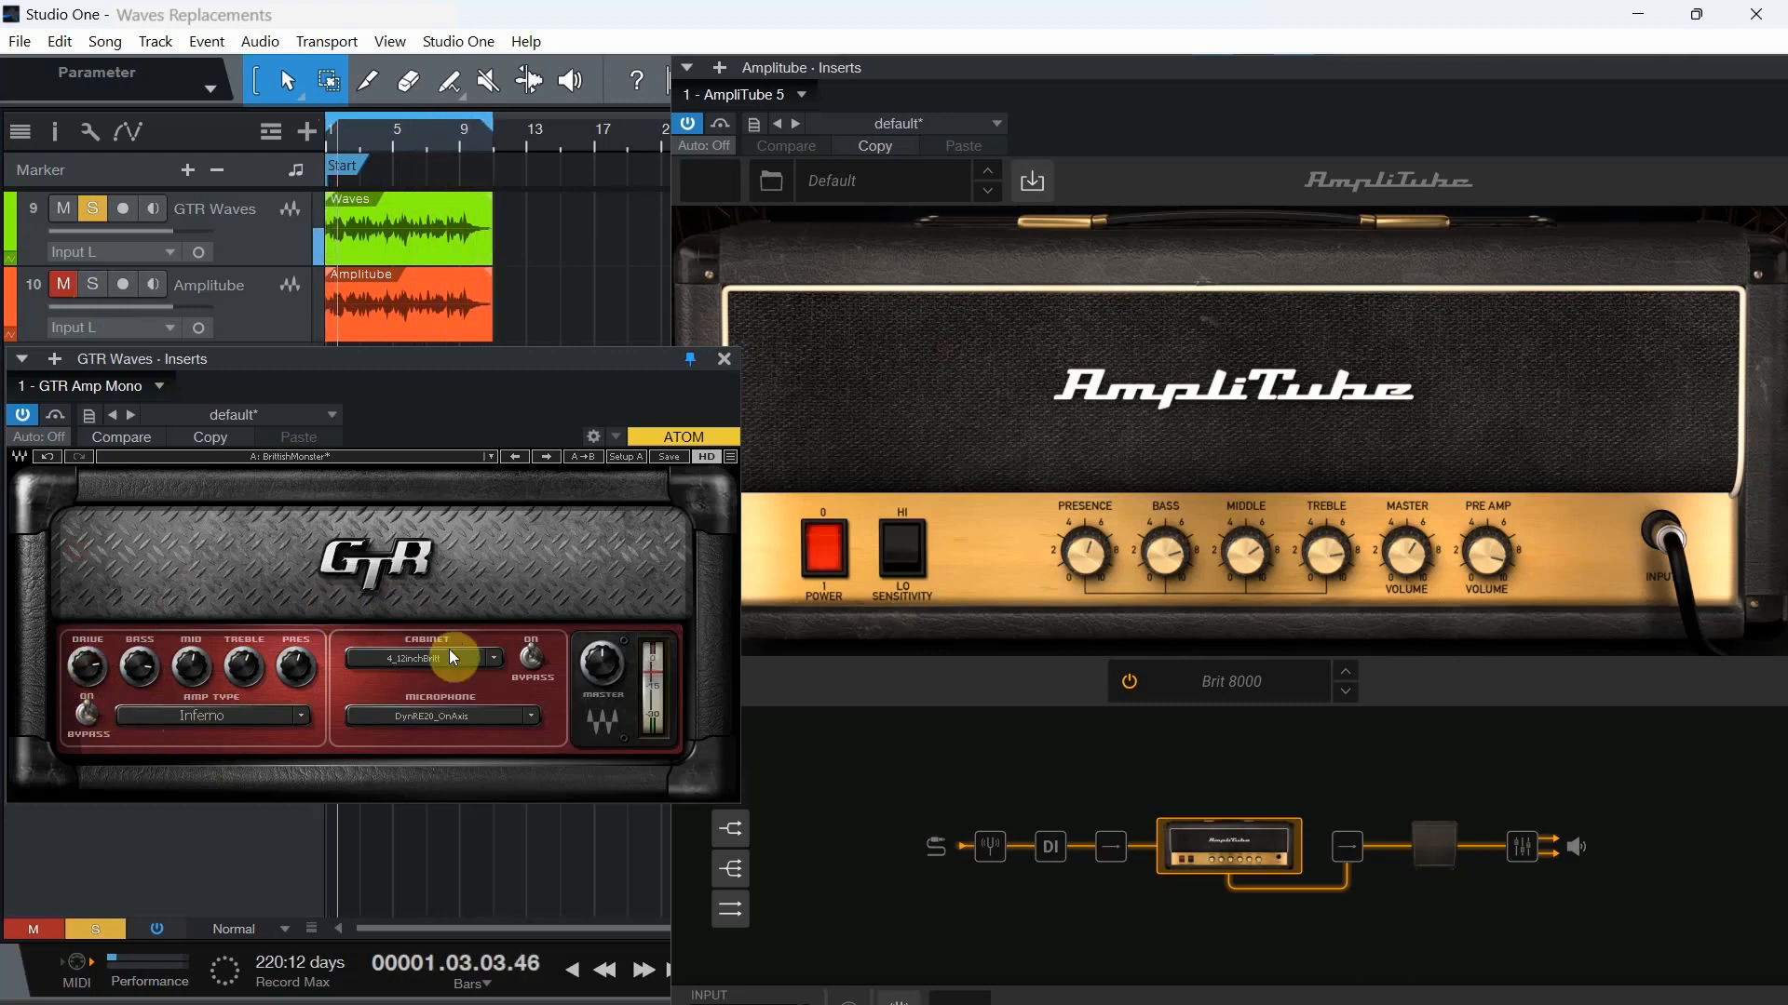
pyautogui.click(93, 285)
pyautogui.click(93, 211)
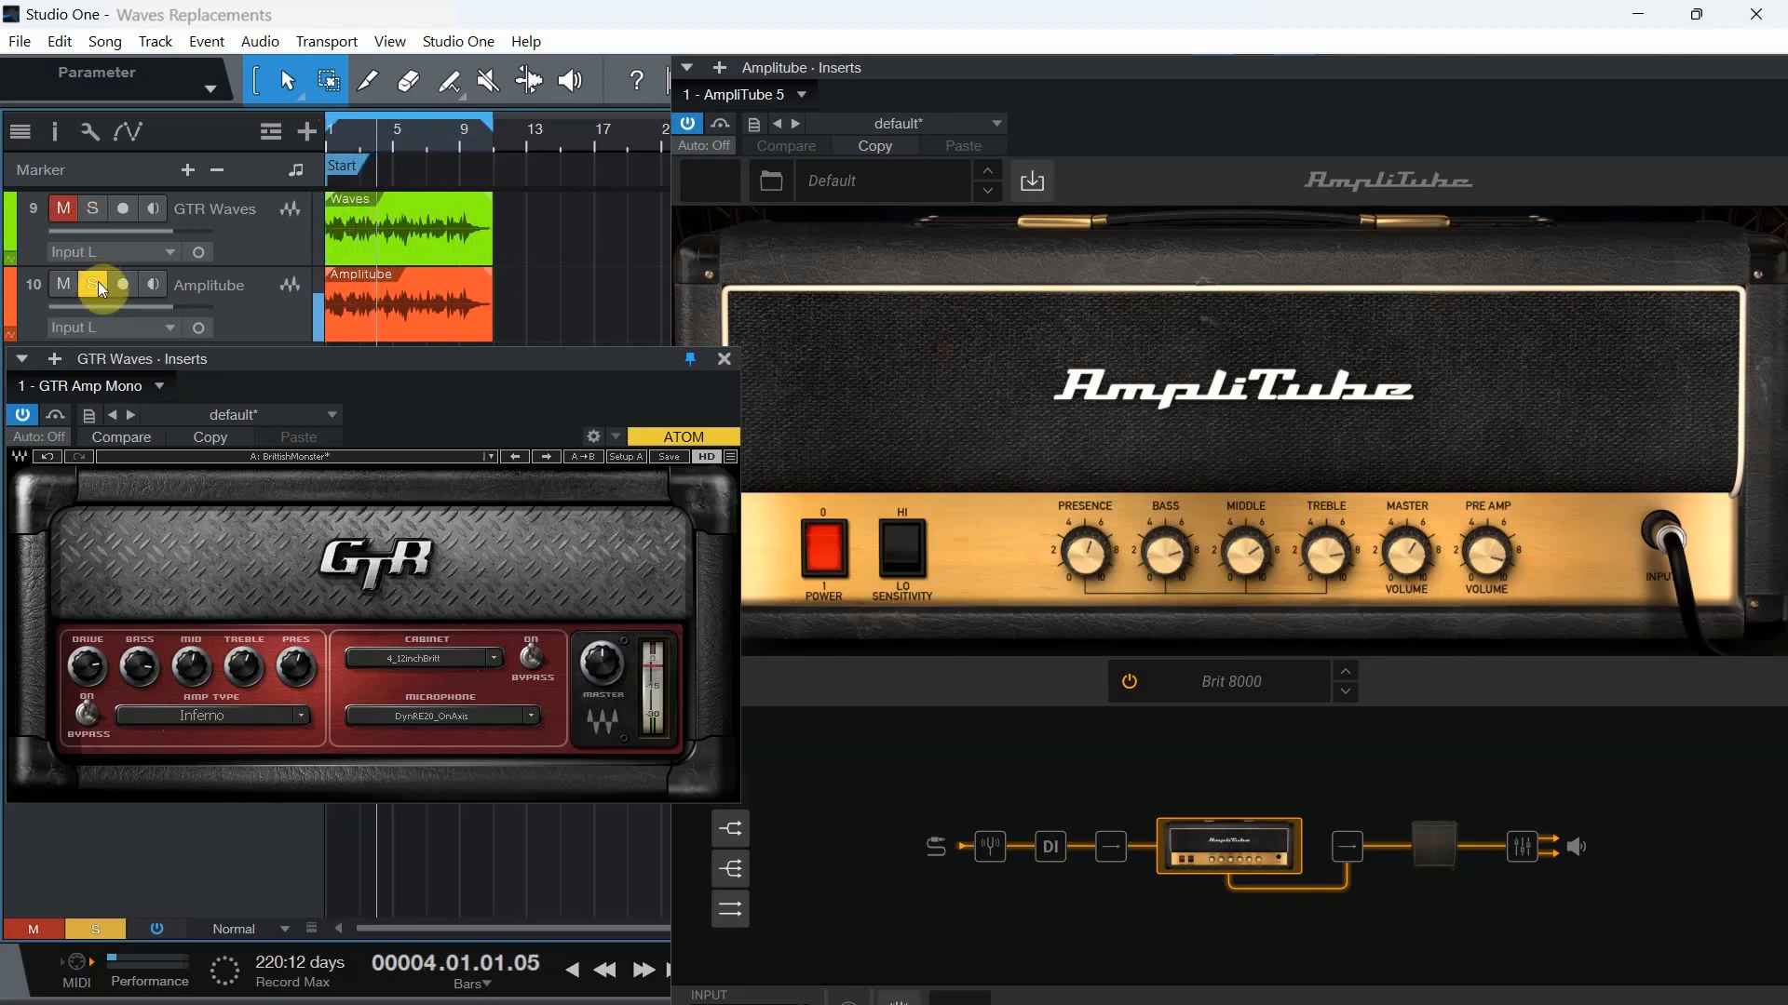
pyautogui.click(93, 212)
pyautogui.click(89, 277)
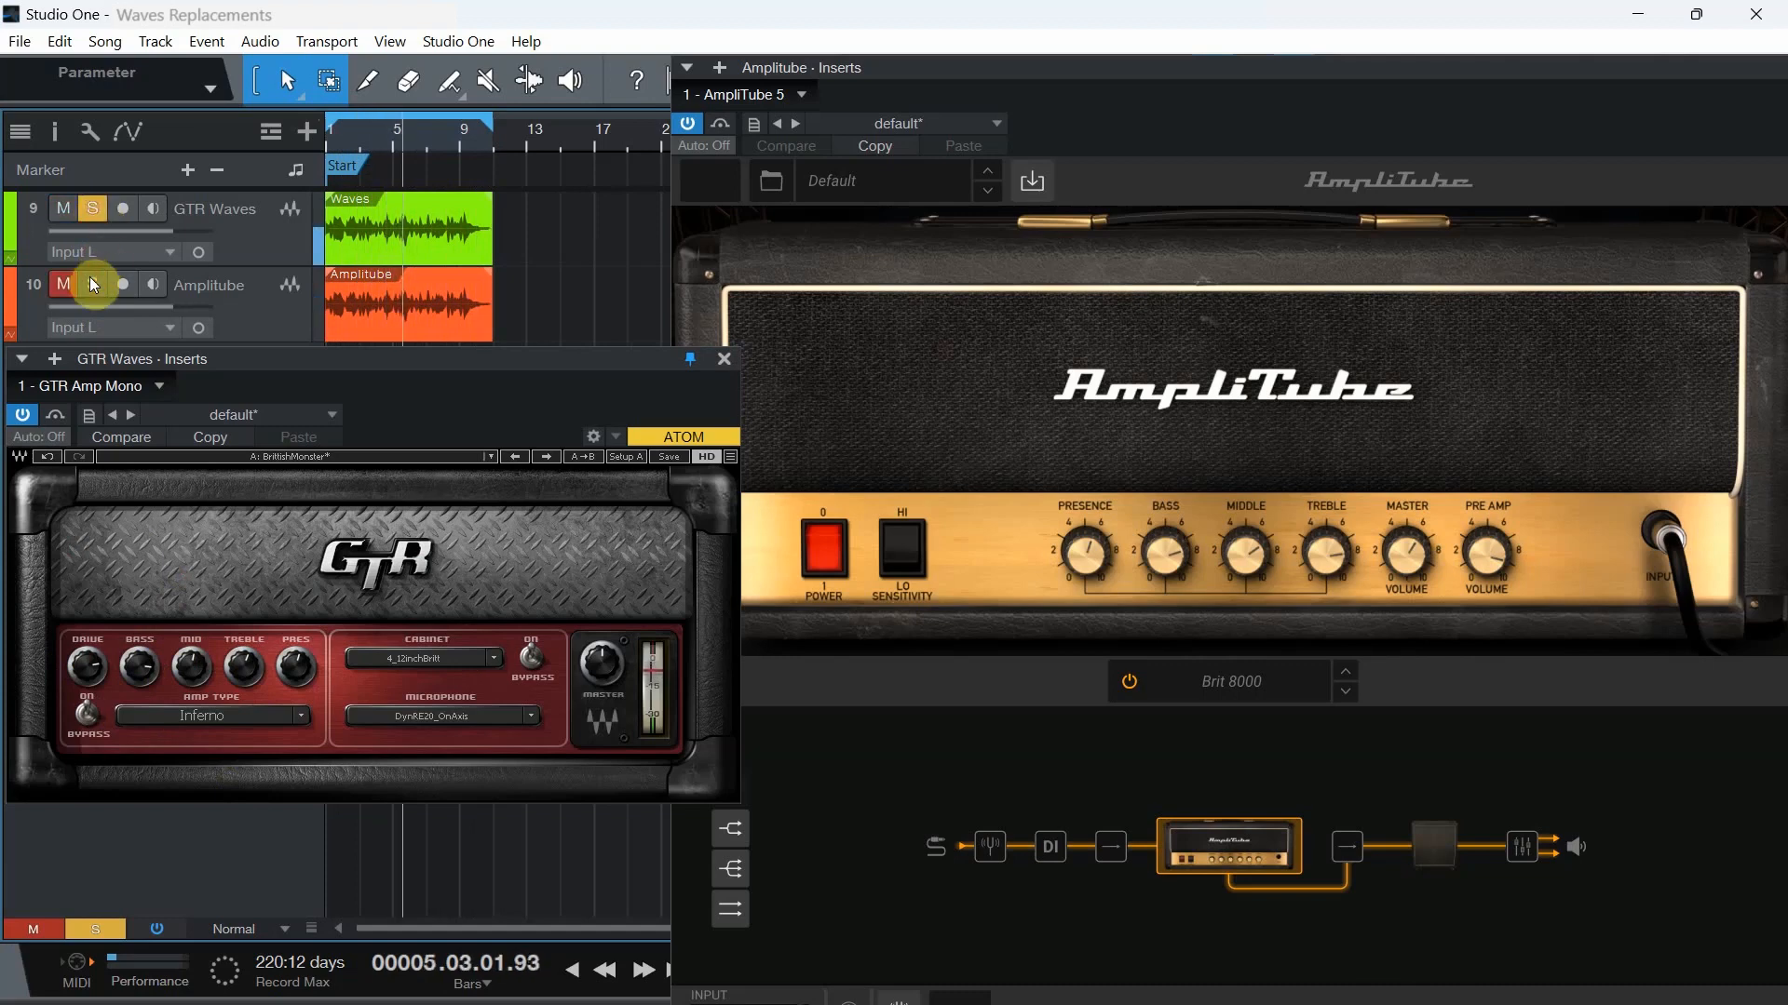
# Mute the GTR Waves track for a pause, and restore its solo with Amplitube kept muted
pyautogui.click(64, 210)
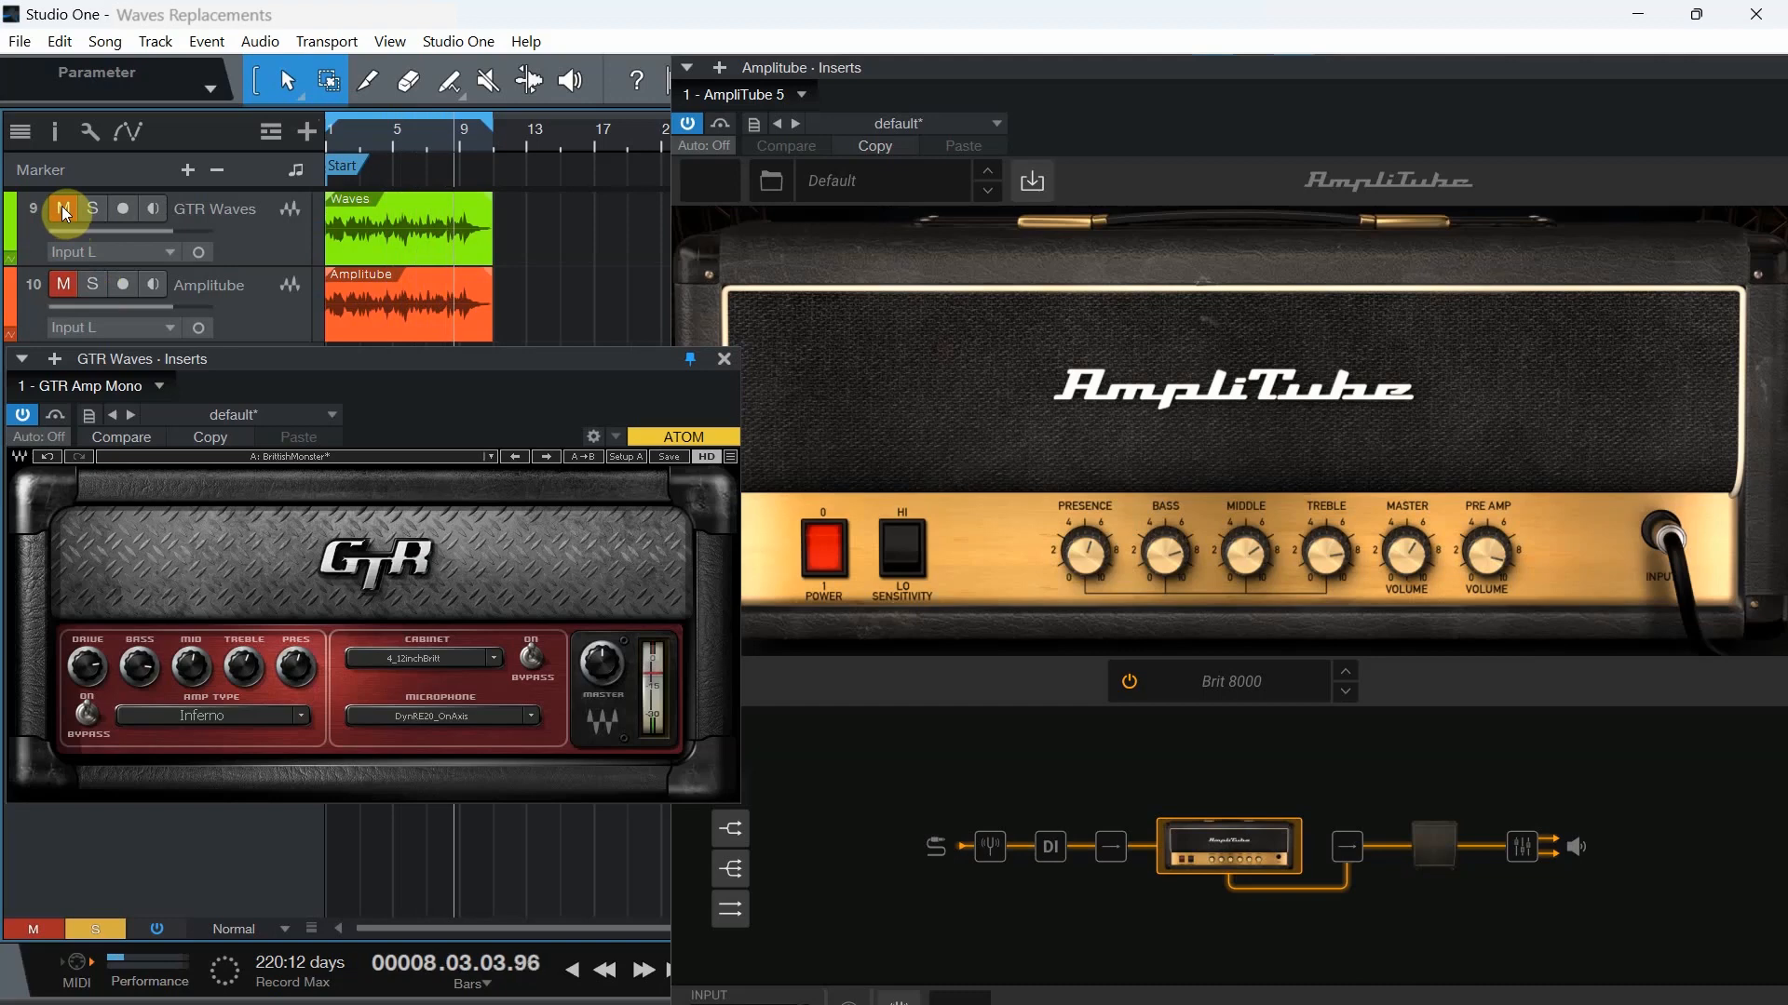
pyautogui.click(63, 209)
pyautogui.click(92, 208)
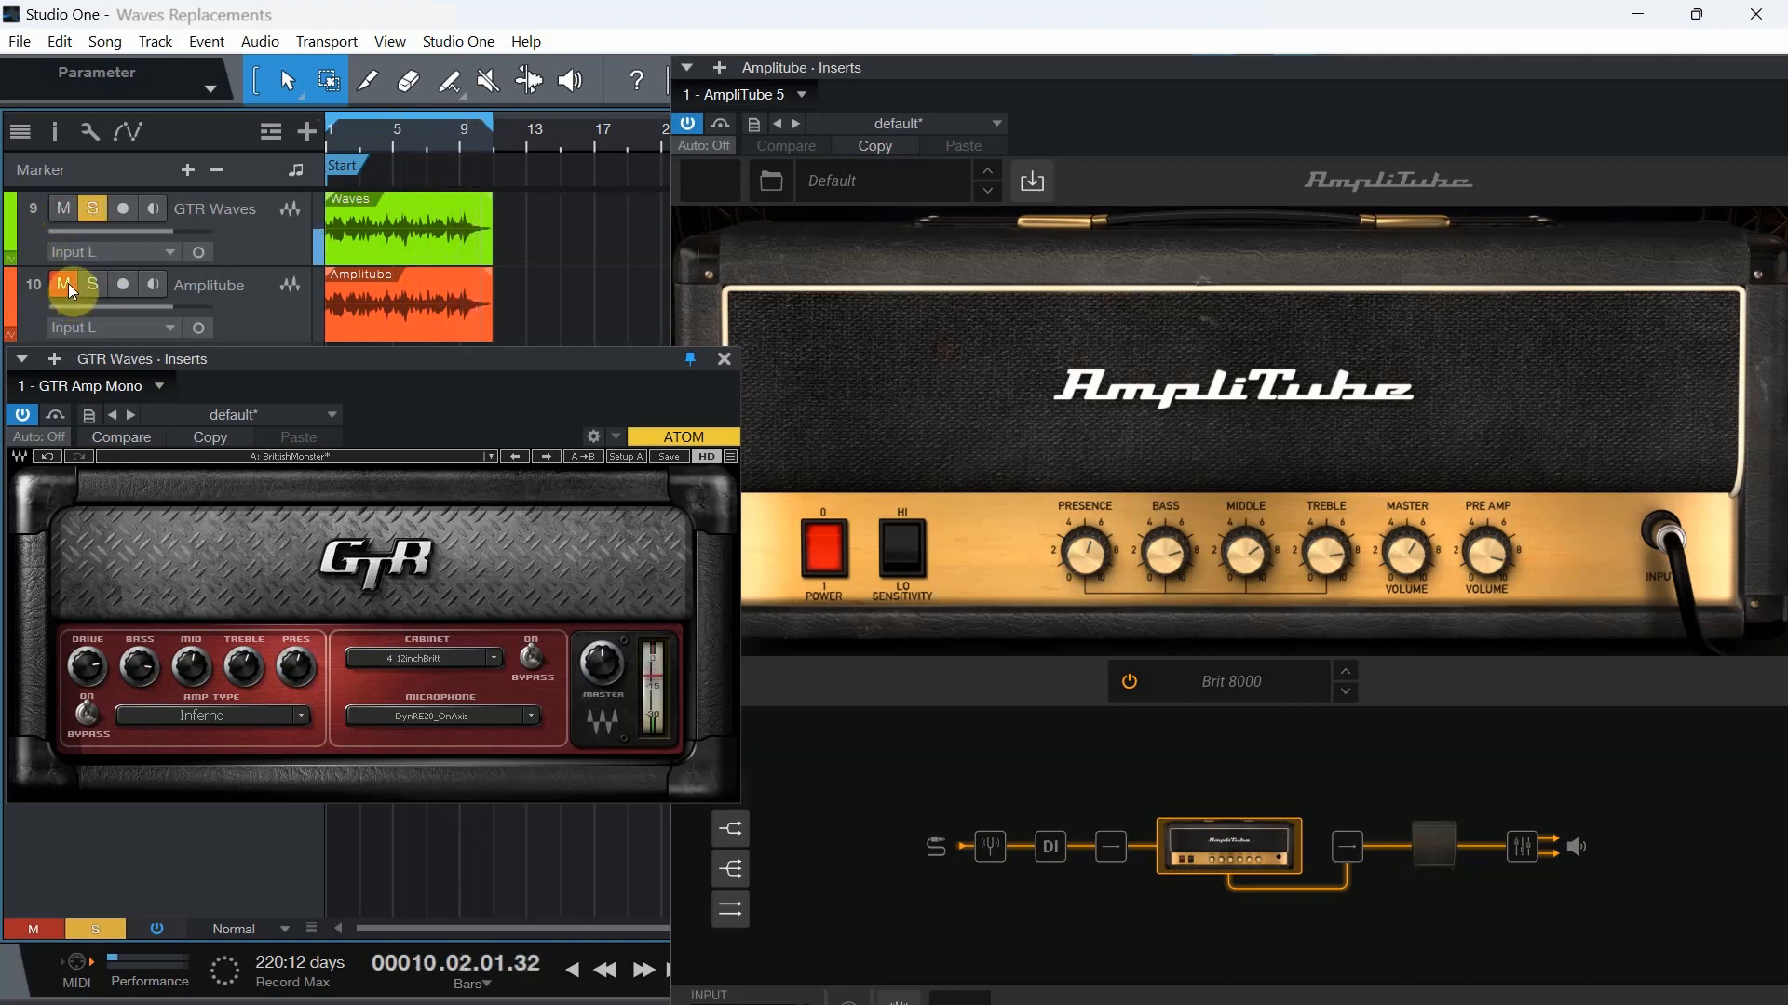
pyautogui.click(69, 283)
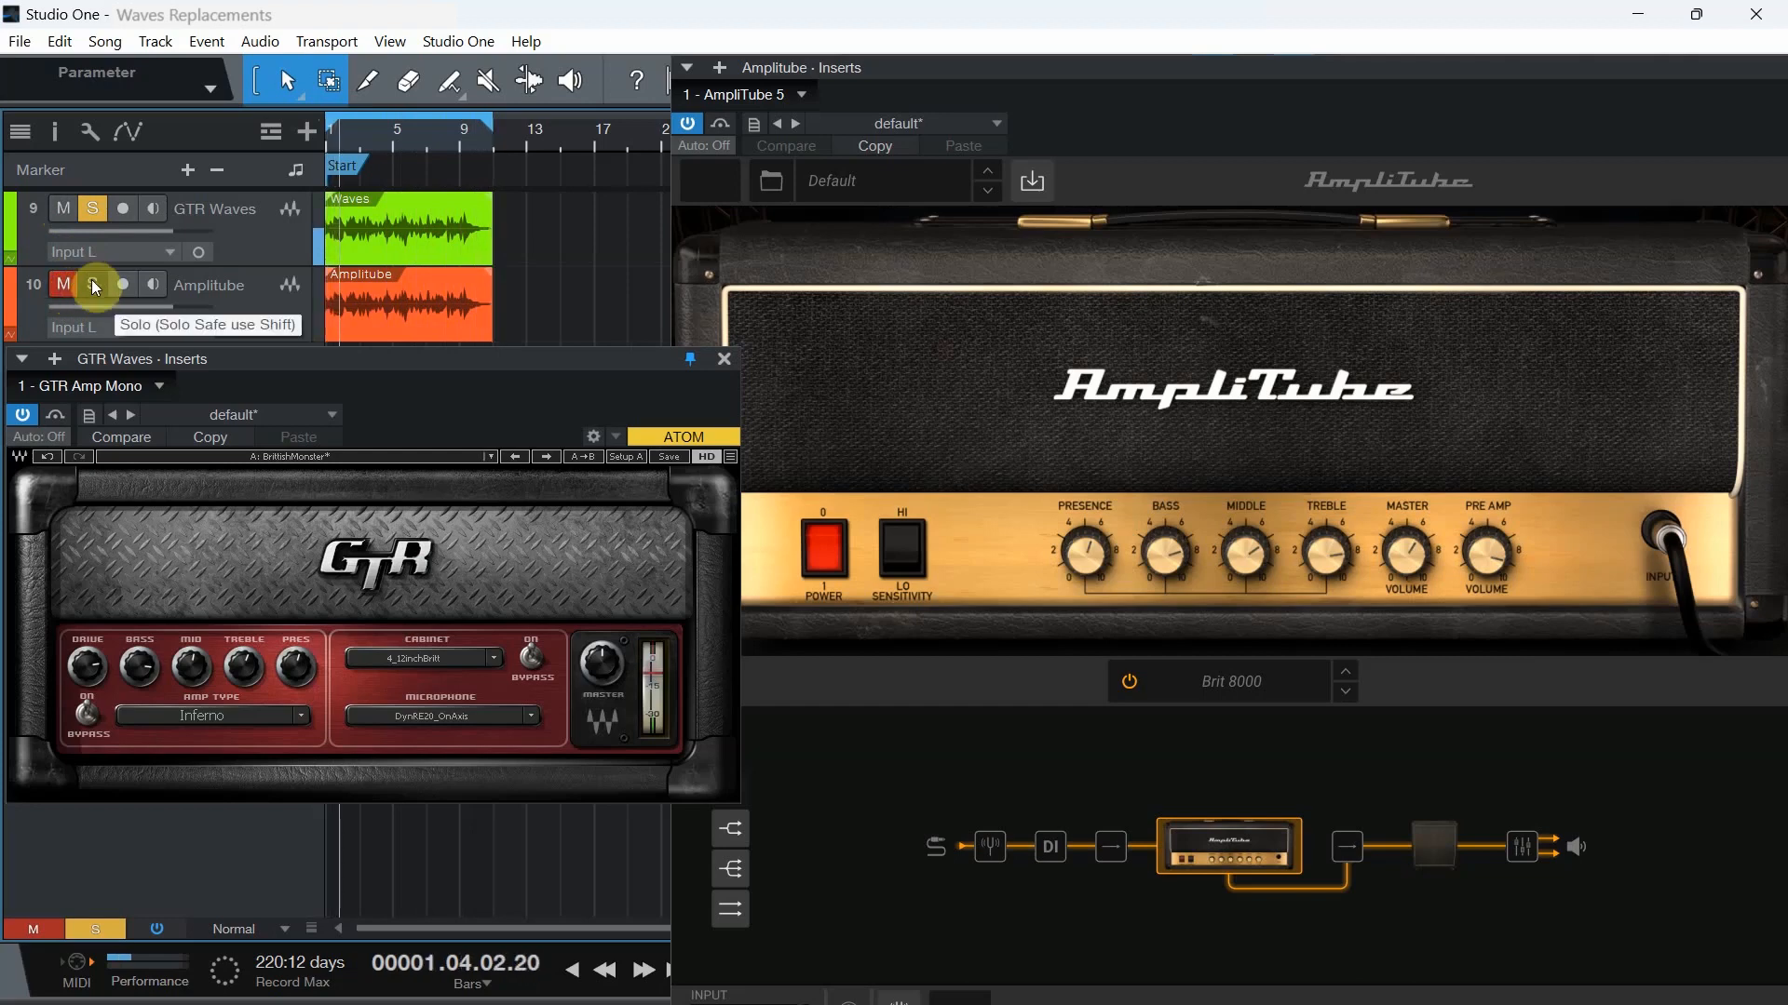
# Solo the Amplitube track to hear Brit 8000, and mute it to silence both tracks
pyautogui.click(92, 279)
pyautogui.click(91, 211)
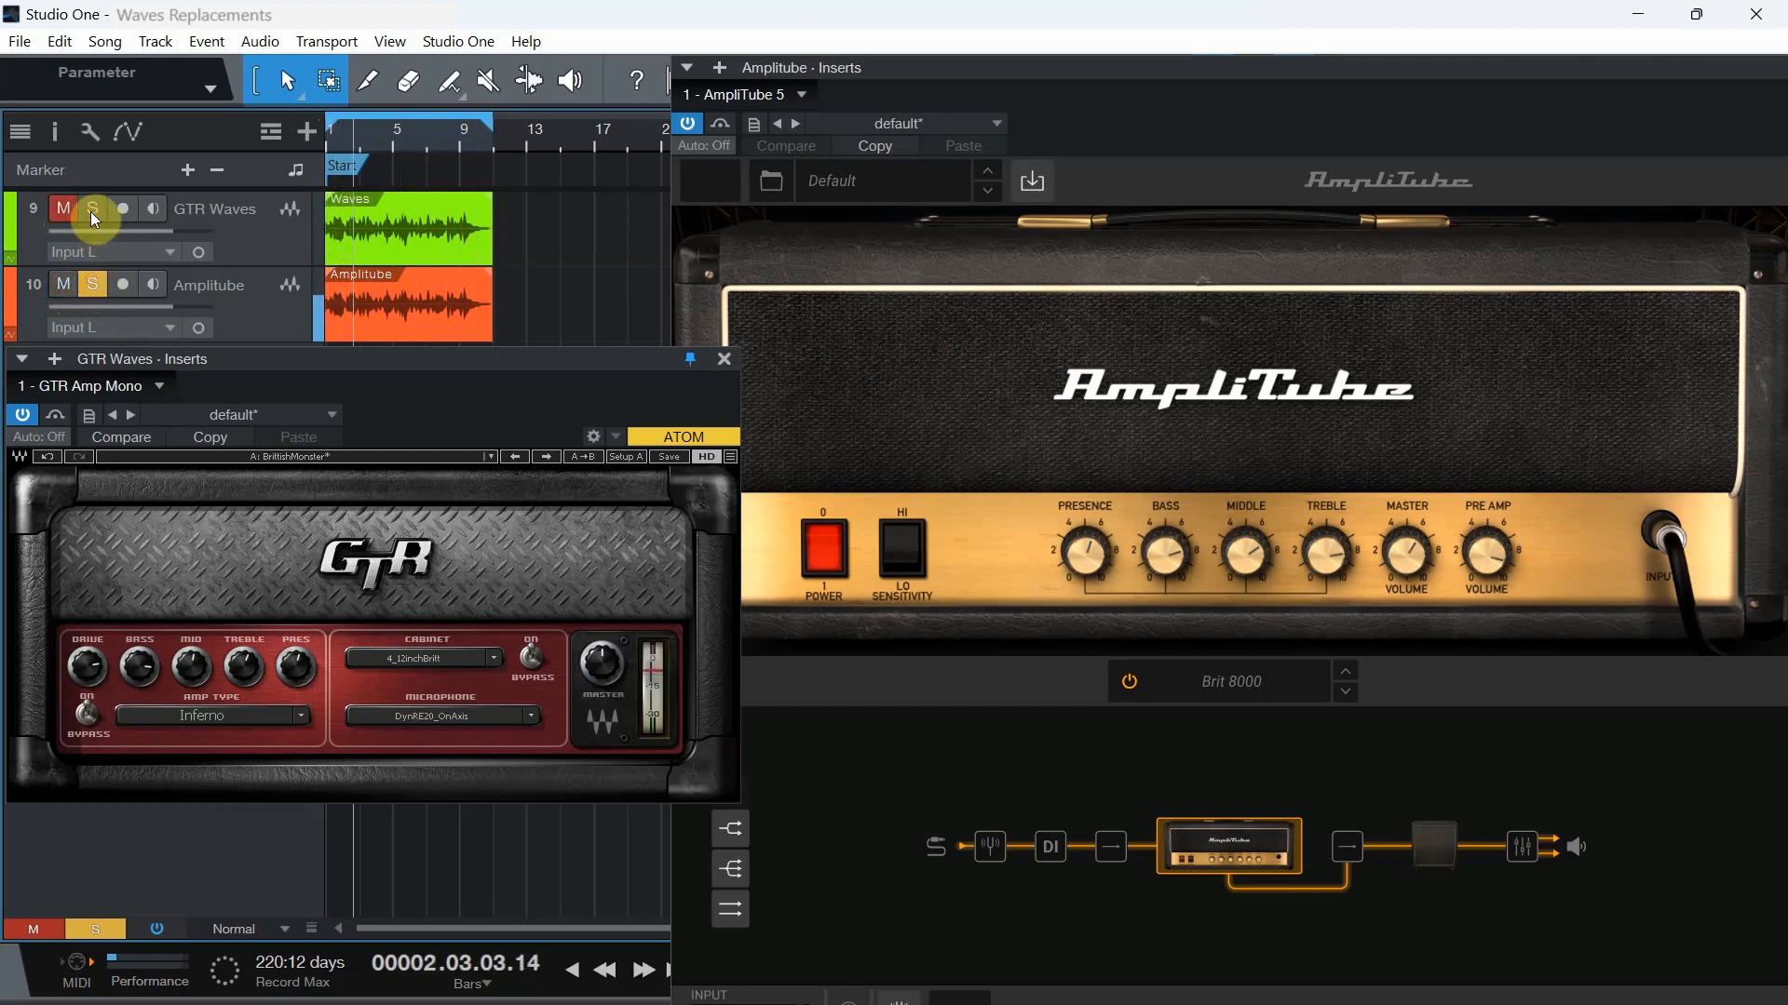
pyautogui.click(63, 285)
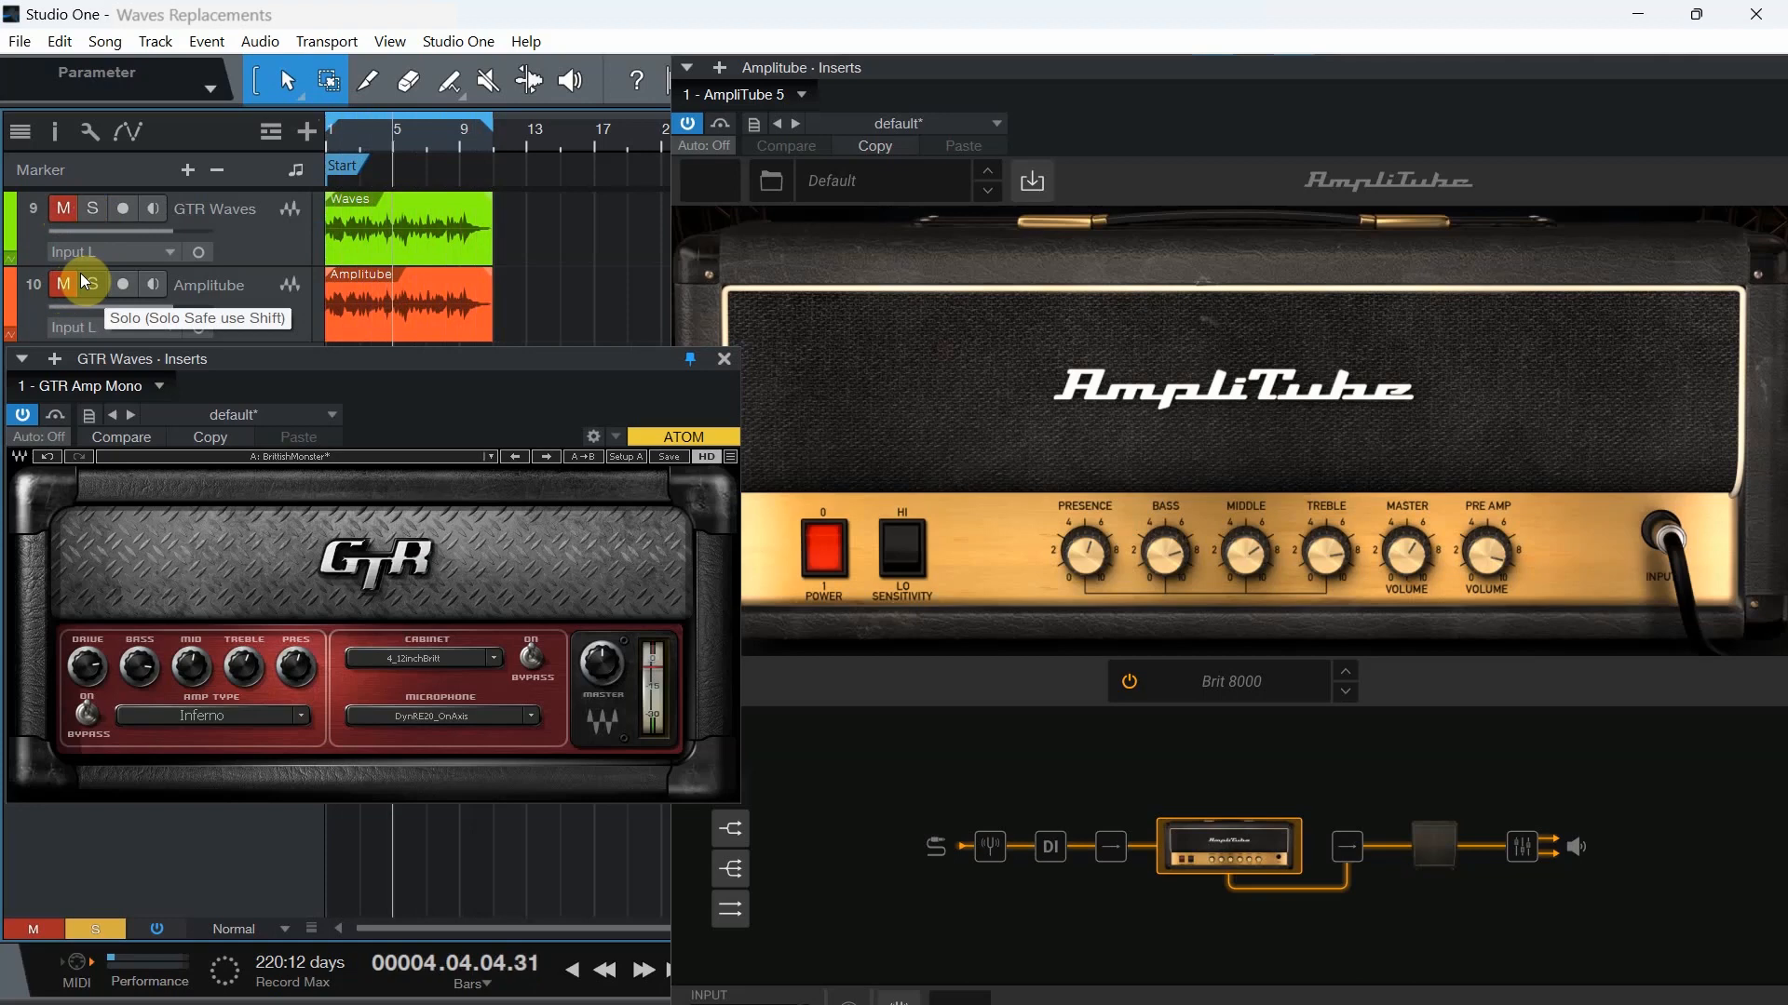
# Check the Mid and Treble knob settings of the GTR amp's Inferno model
pyautogui.moveTo(149, 673)
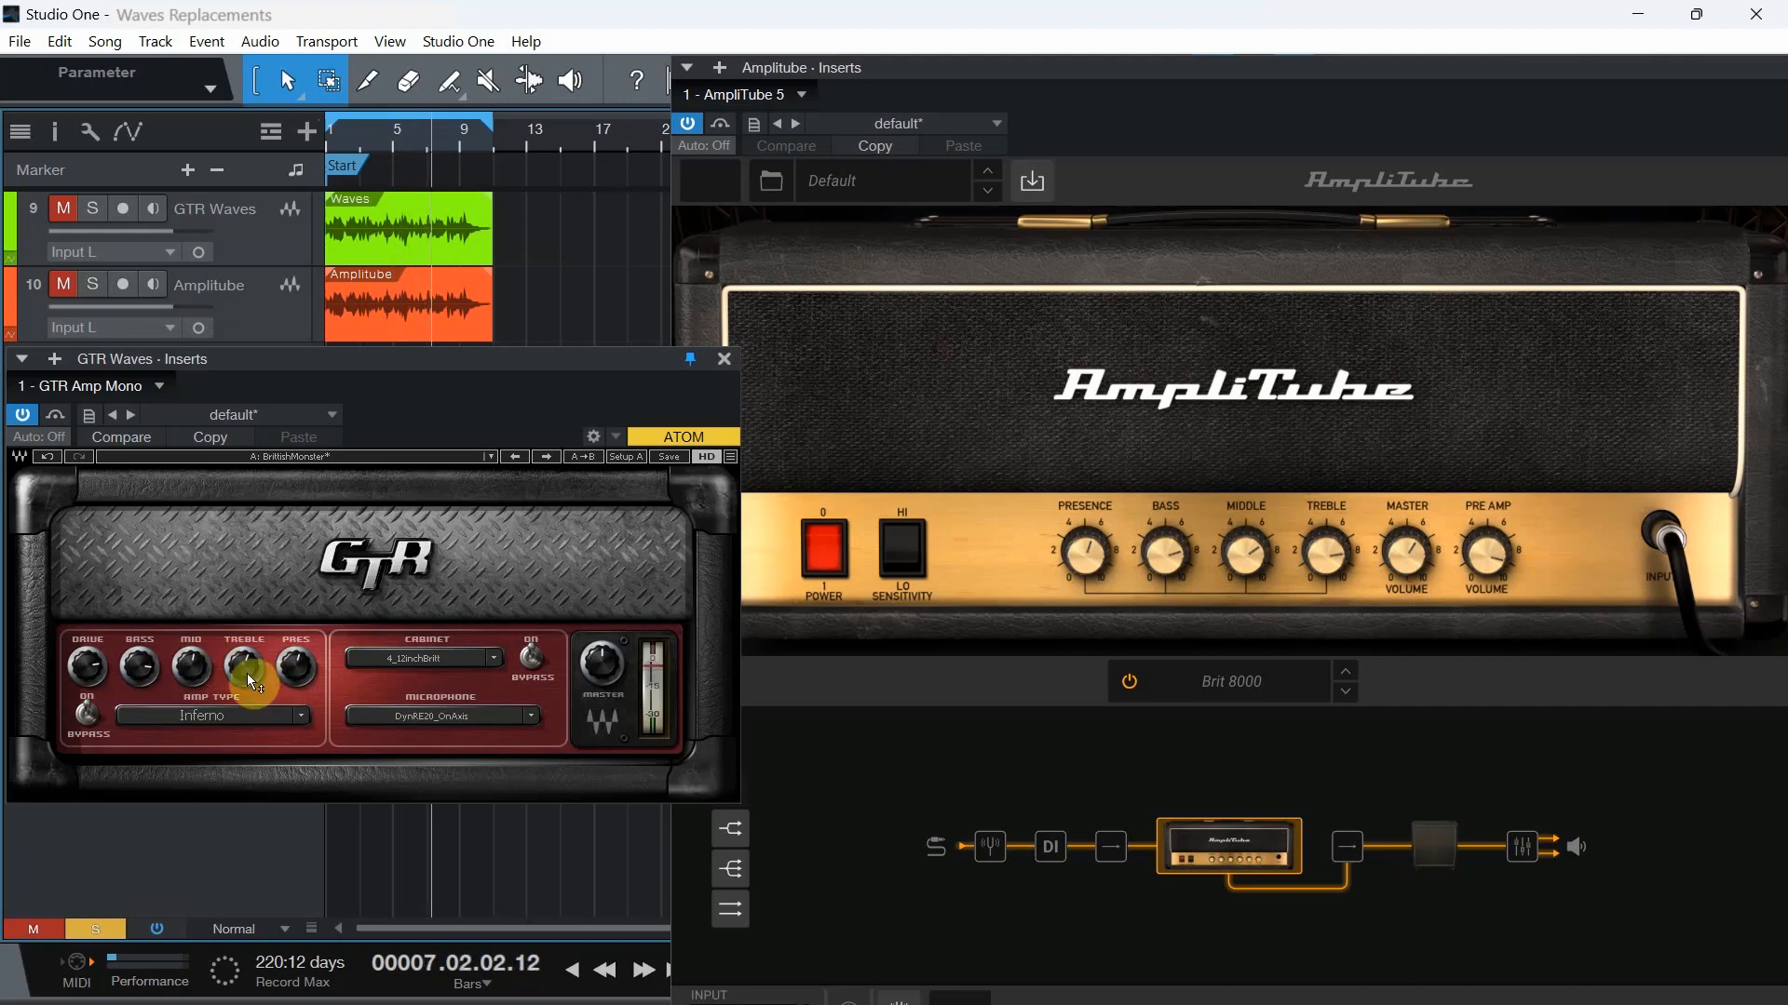
pyautogui.click(196, 676)
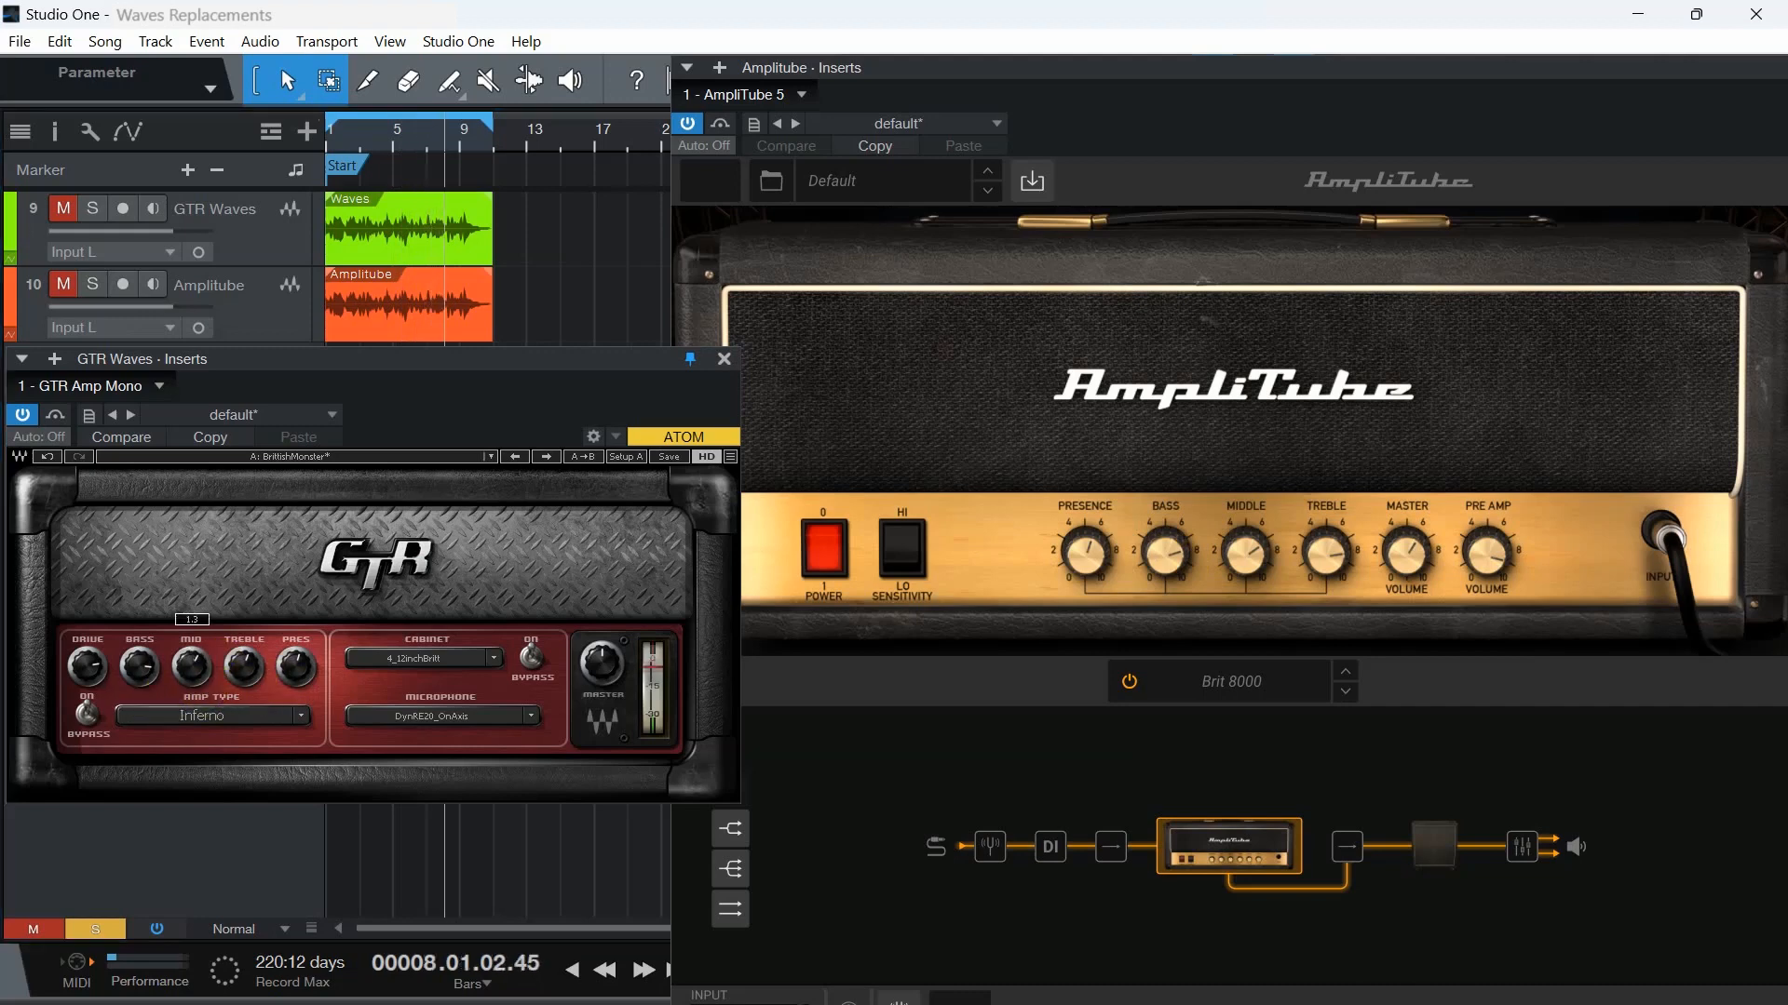
pyautogui.click(244, 667)
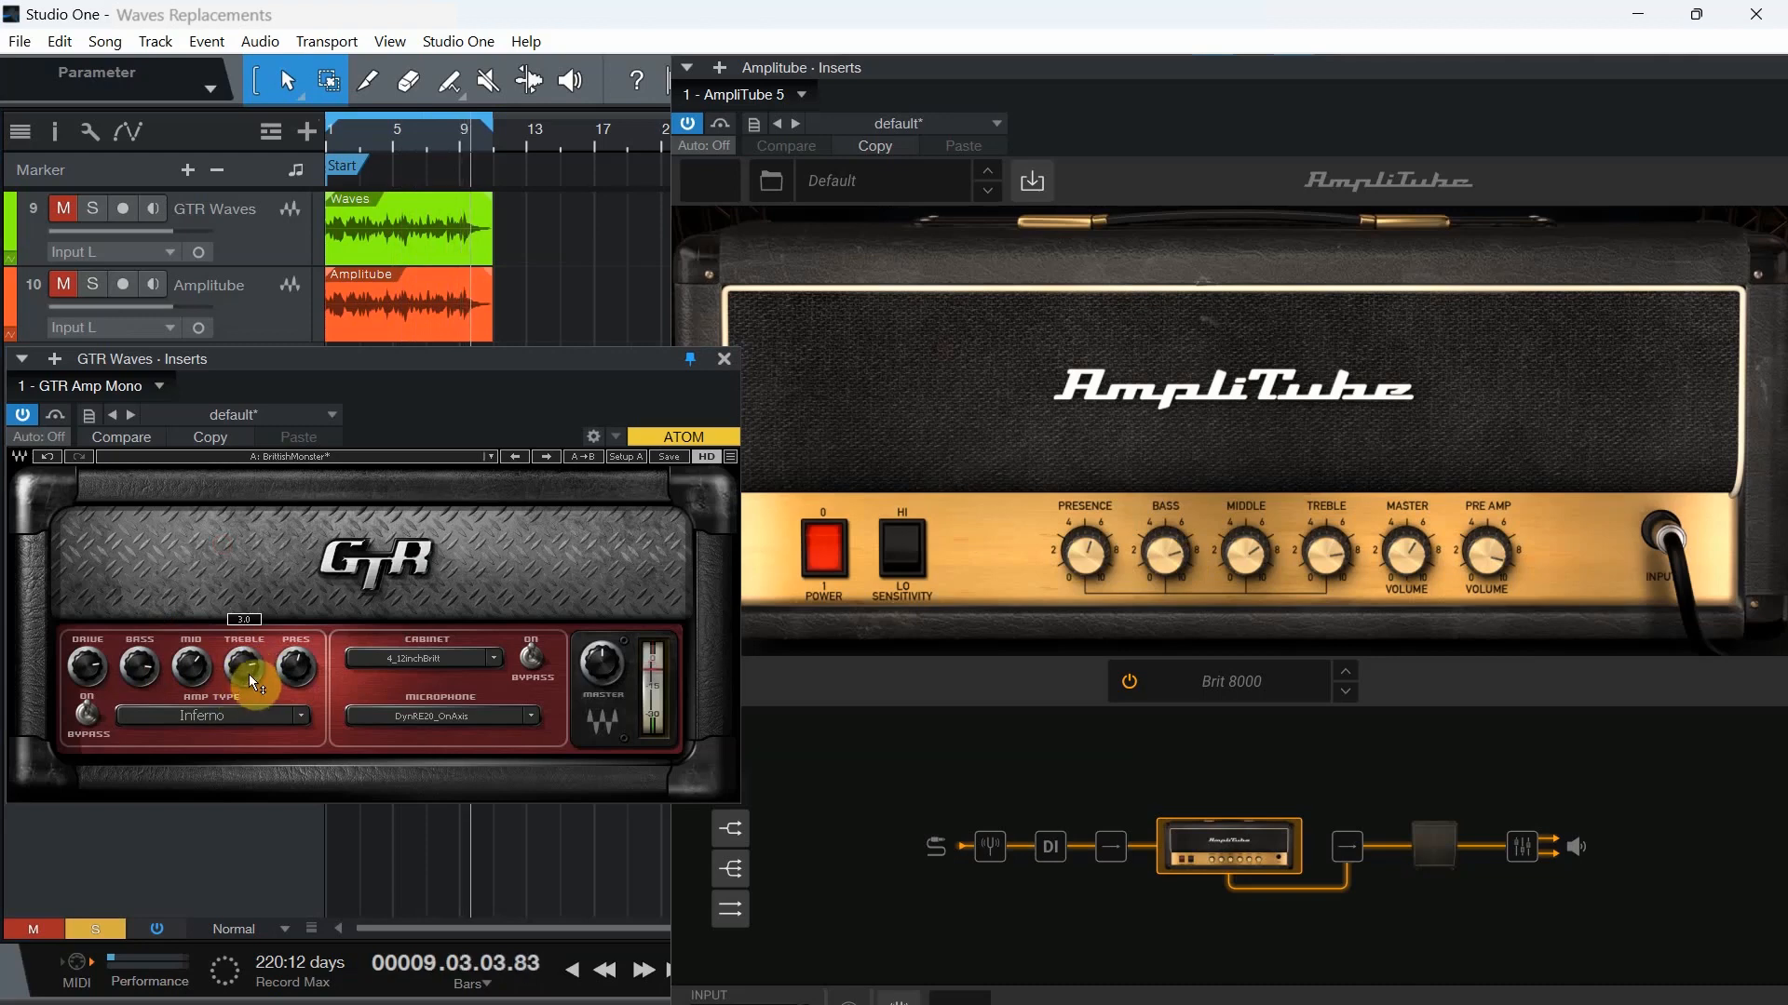
# Solo GTR Waves, then Amplitube, and return the solo to GTR Waves to compare Inferno with Brit 8000
pyautogui.click(91, 215)
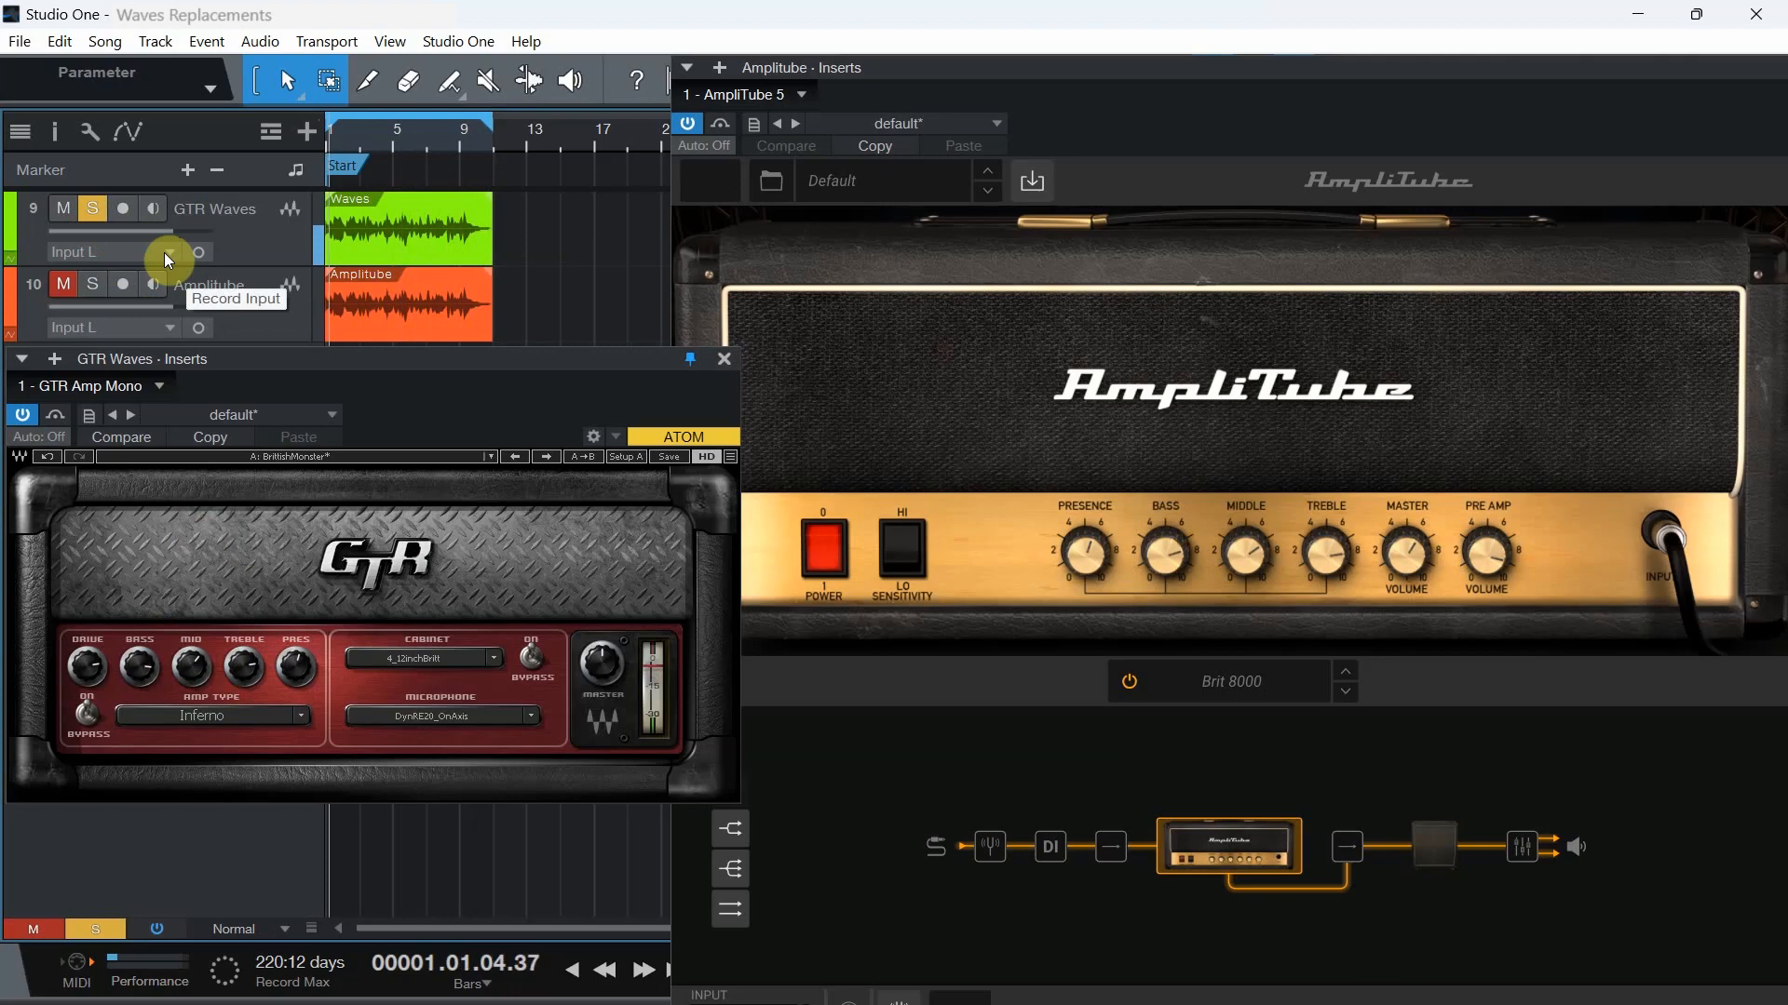
pyautogui.click(96, 285)
pyautogui.click(91, 214)
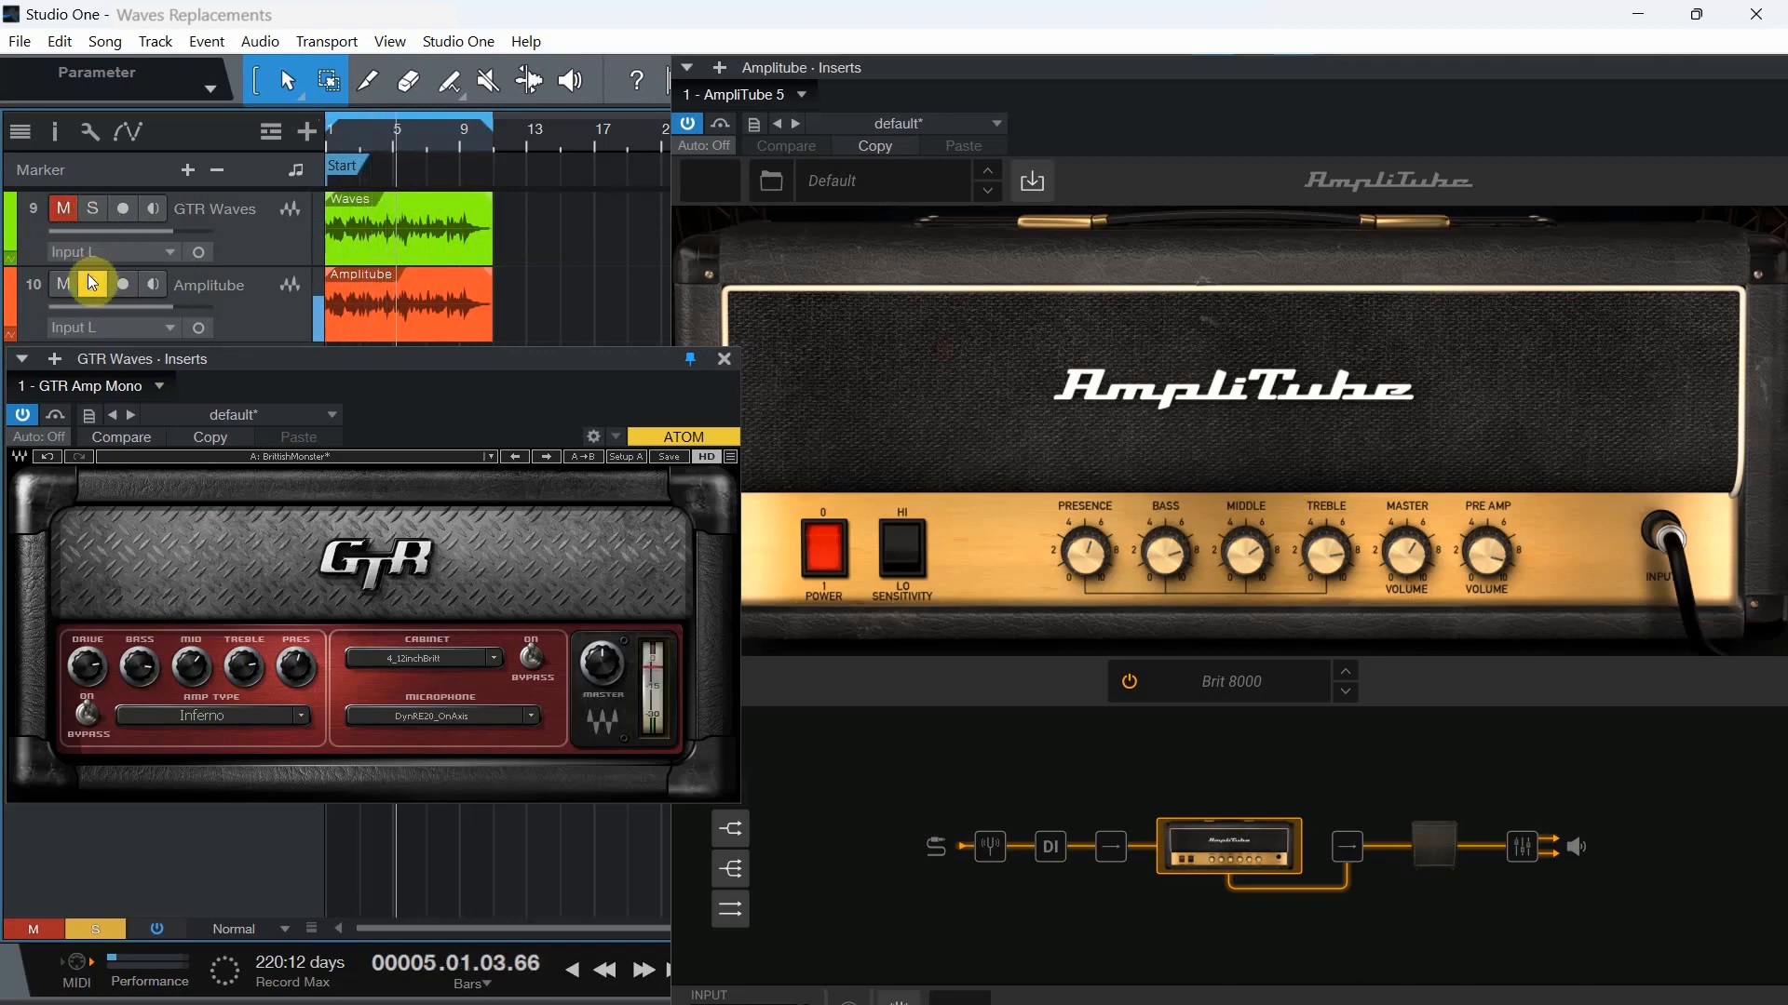
pyautogui.click(91, 209)
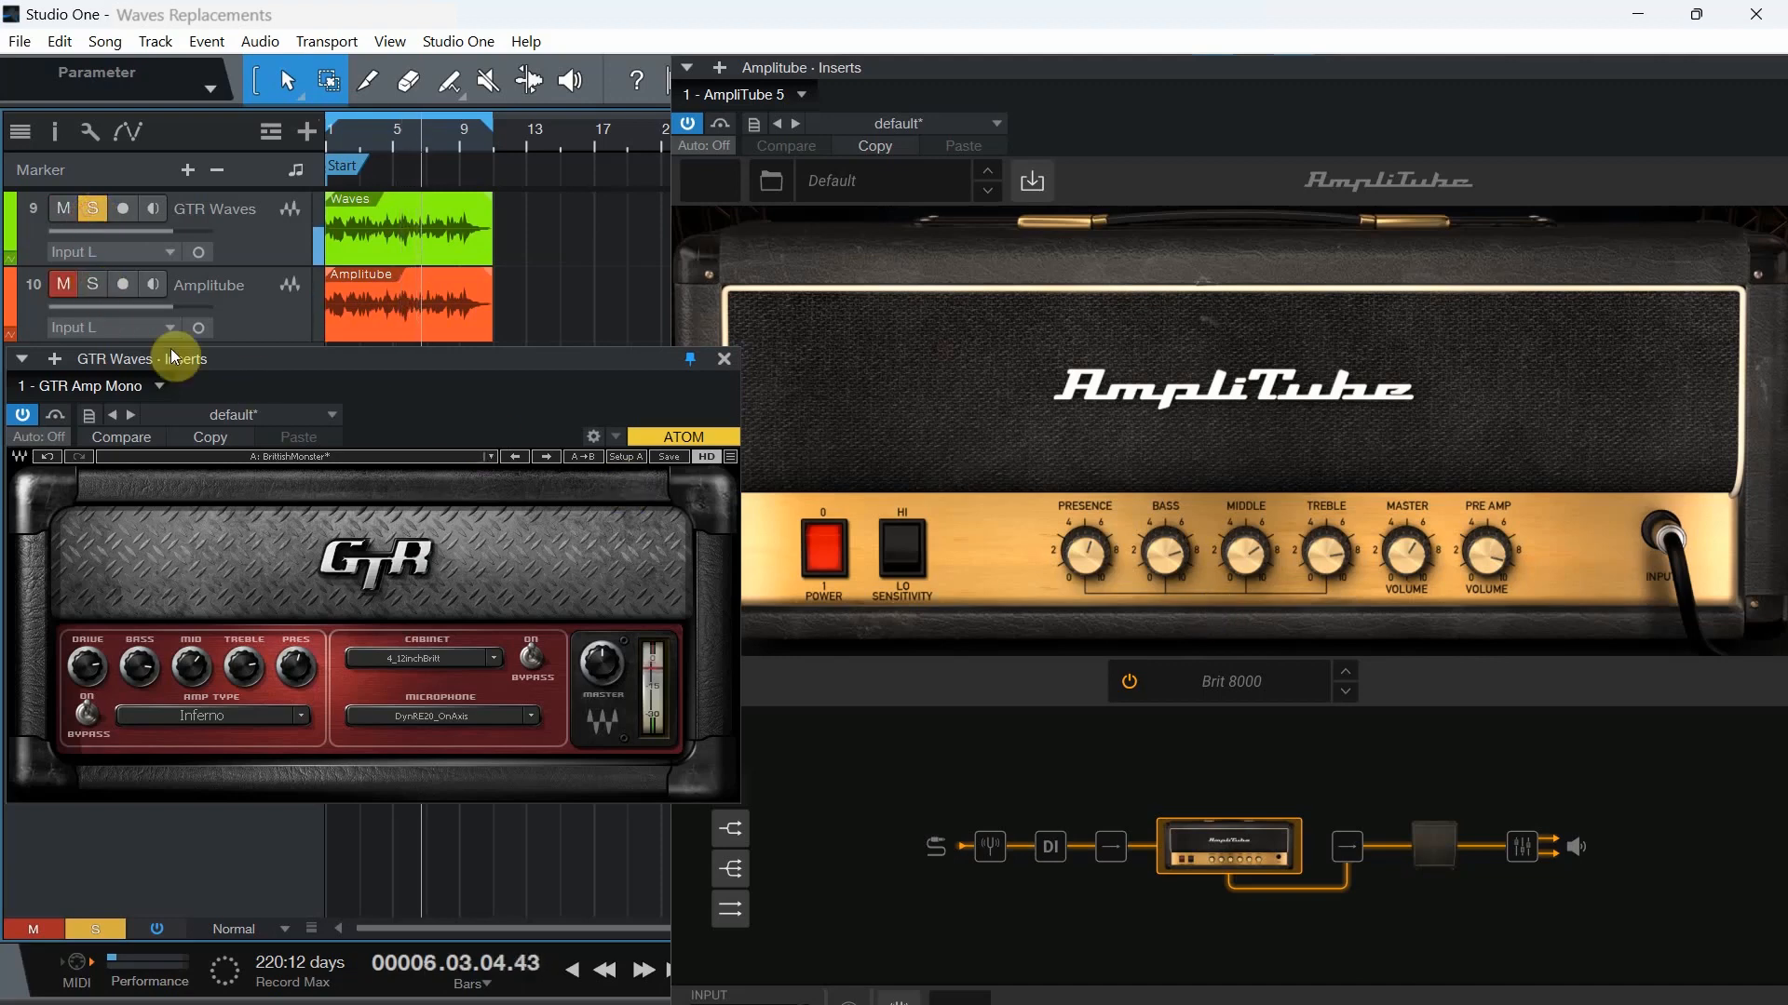
# Silence GTR Waves, change the AmpliTube amp model to Brit 9000 and solo the Amplitube track
pyautogui.click(63, 209)
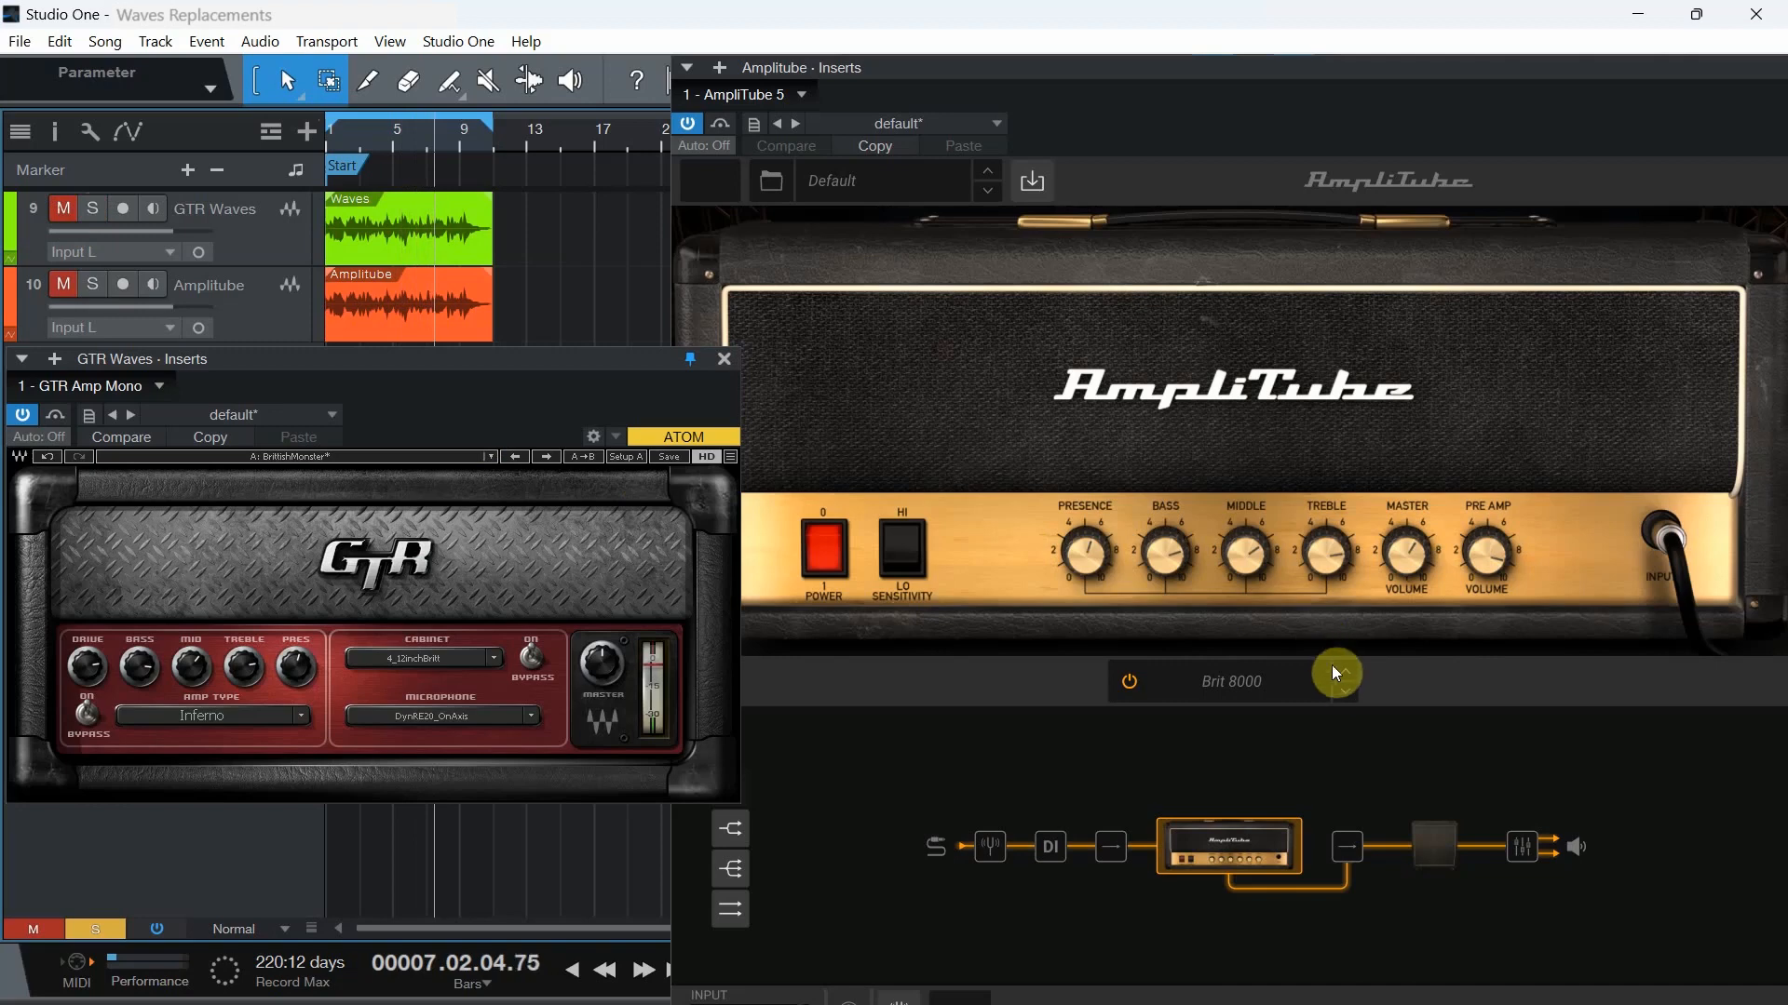
pyautogui.click(1346, 691)
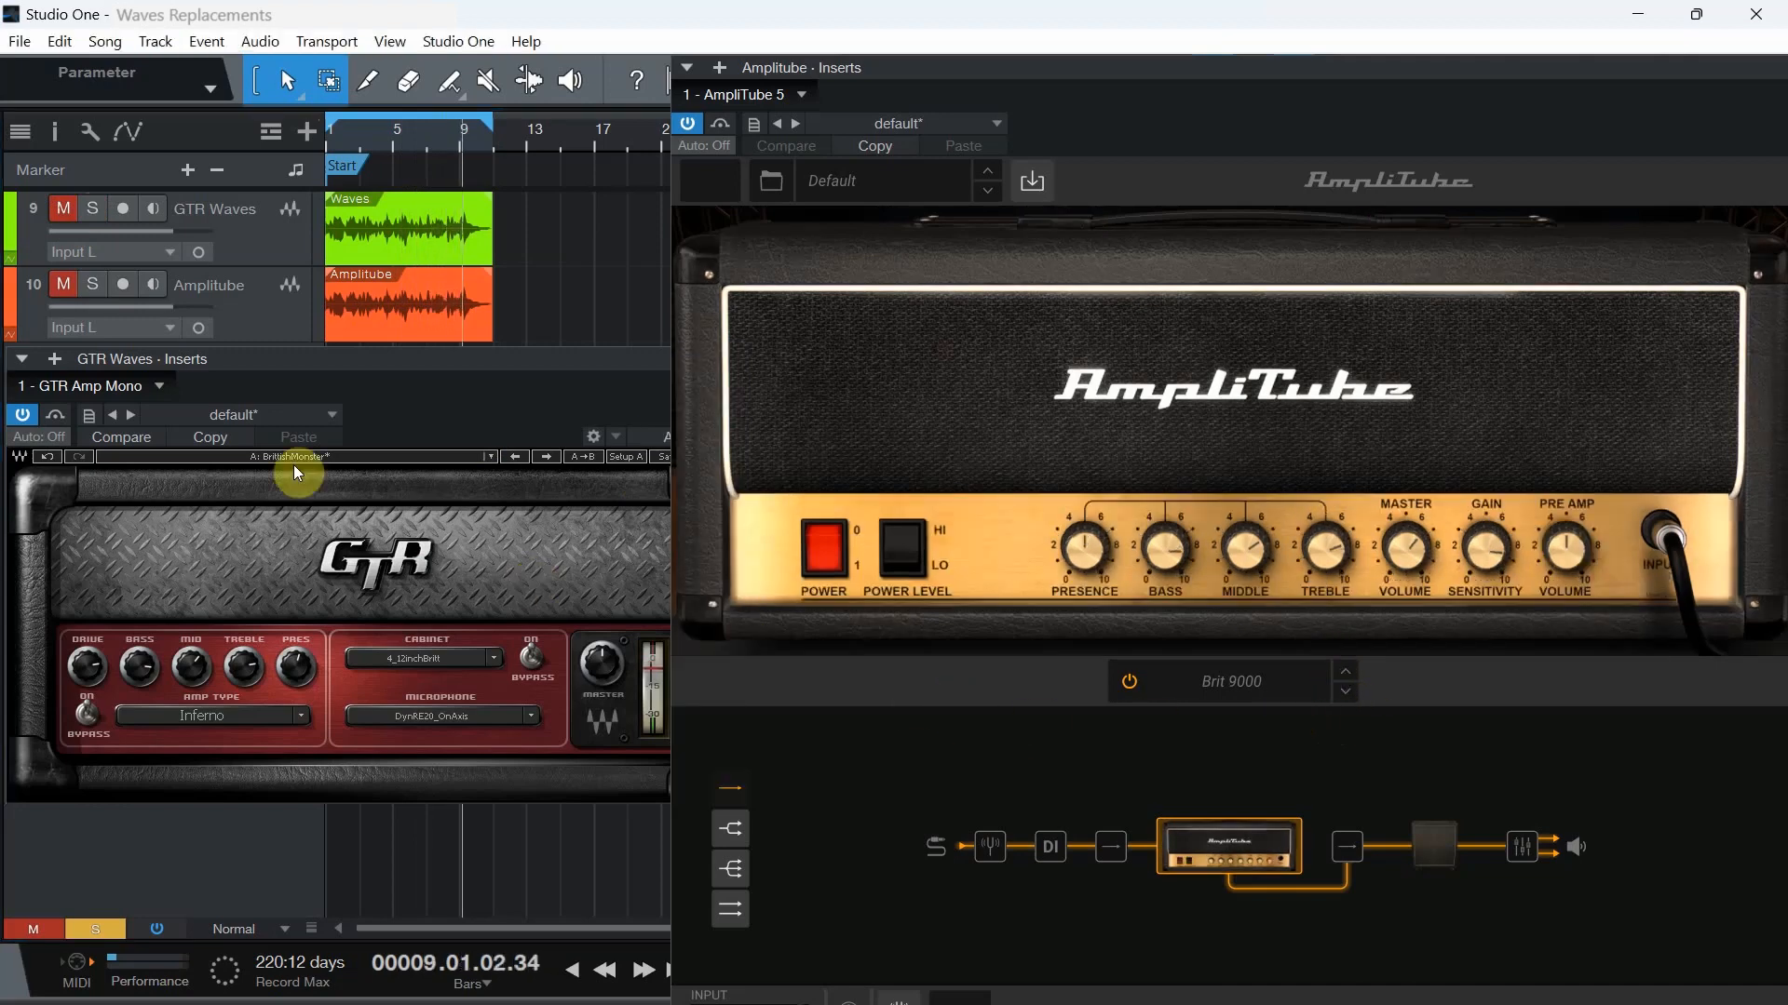
pyautogui.click(90, 285)
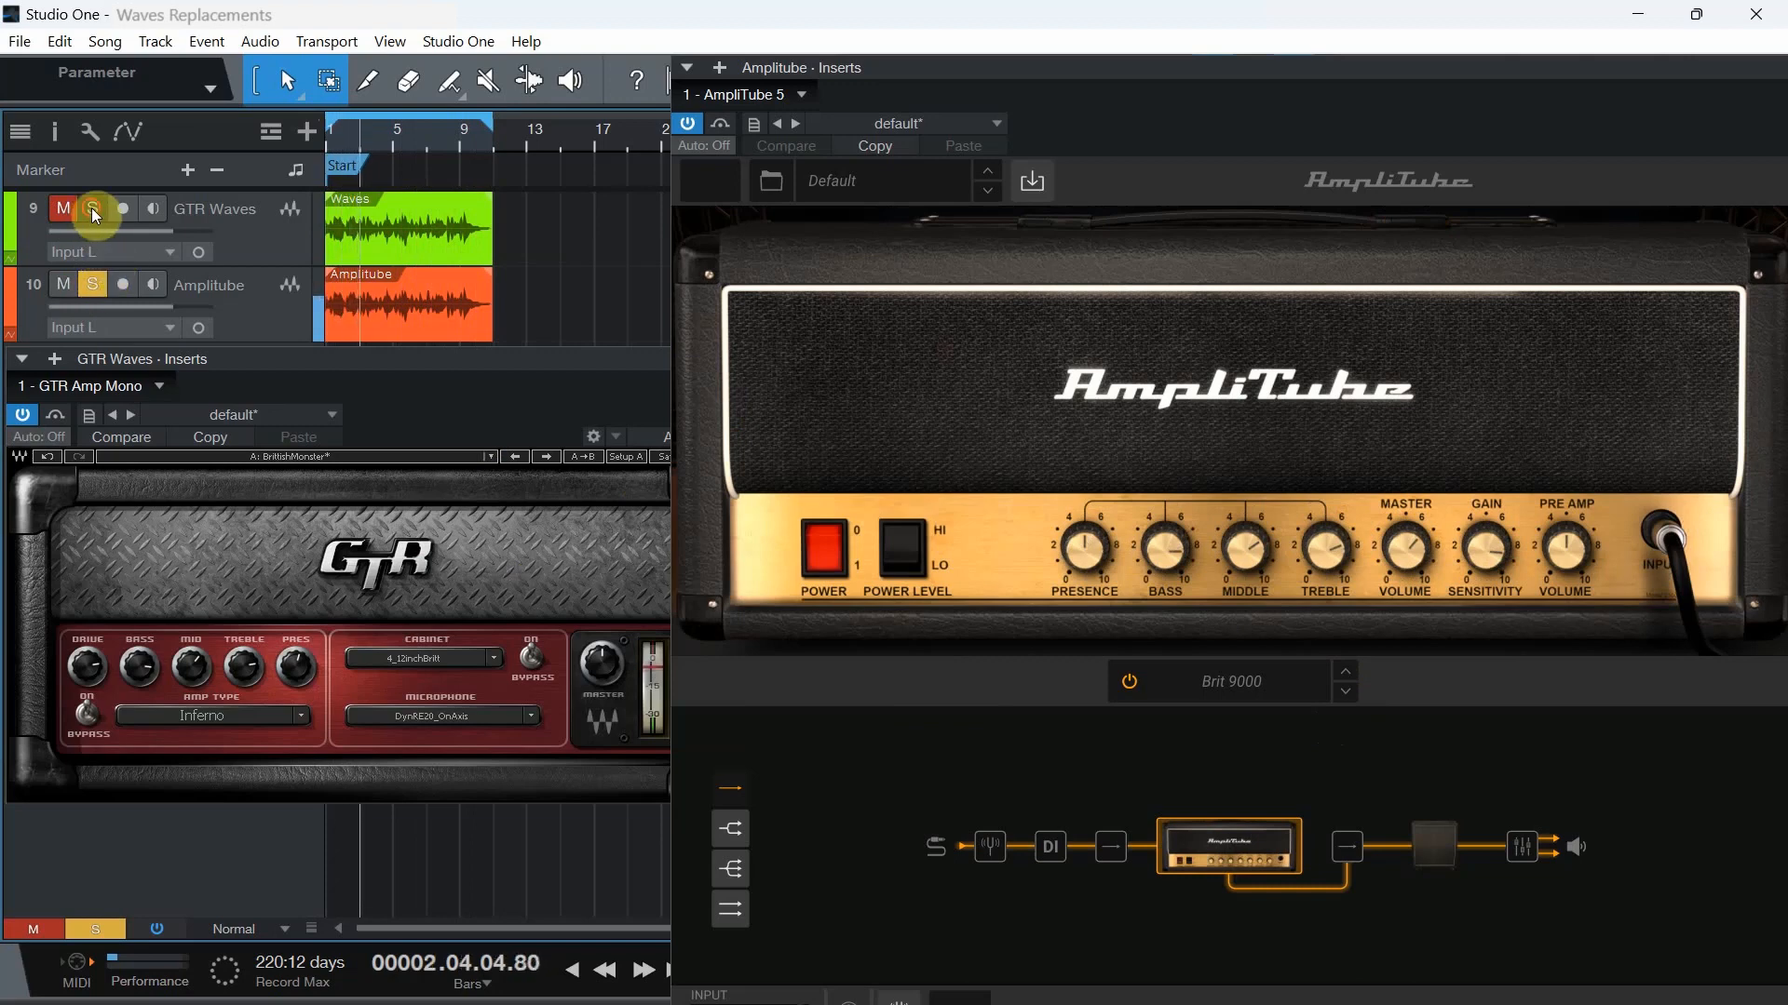
# Alternate the solo between GTR Waves and Amplitube to compare Inferno with Brit 9000, ending on Amplitube
pyautogui.click(91, 209)
pyautogui.click(94, 276)
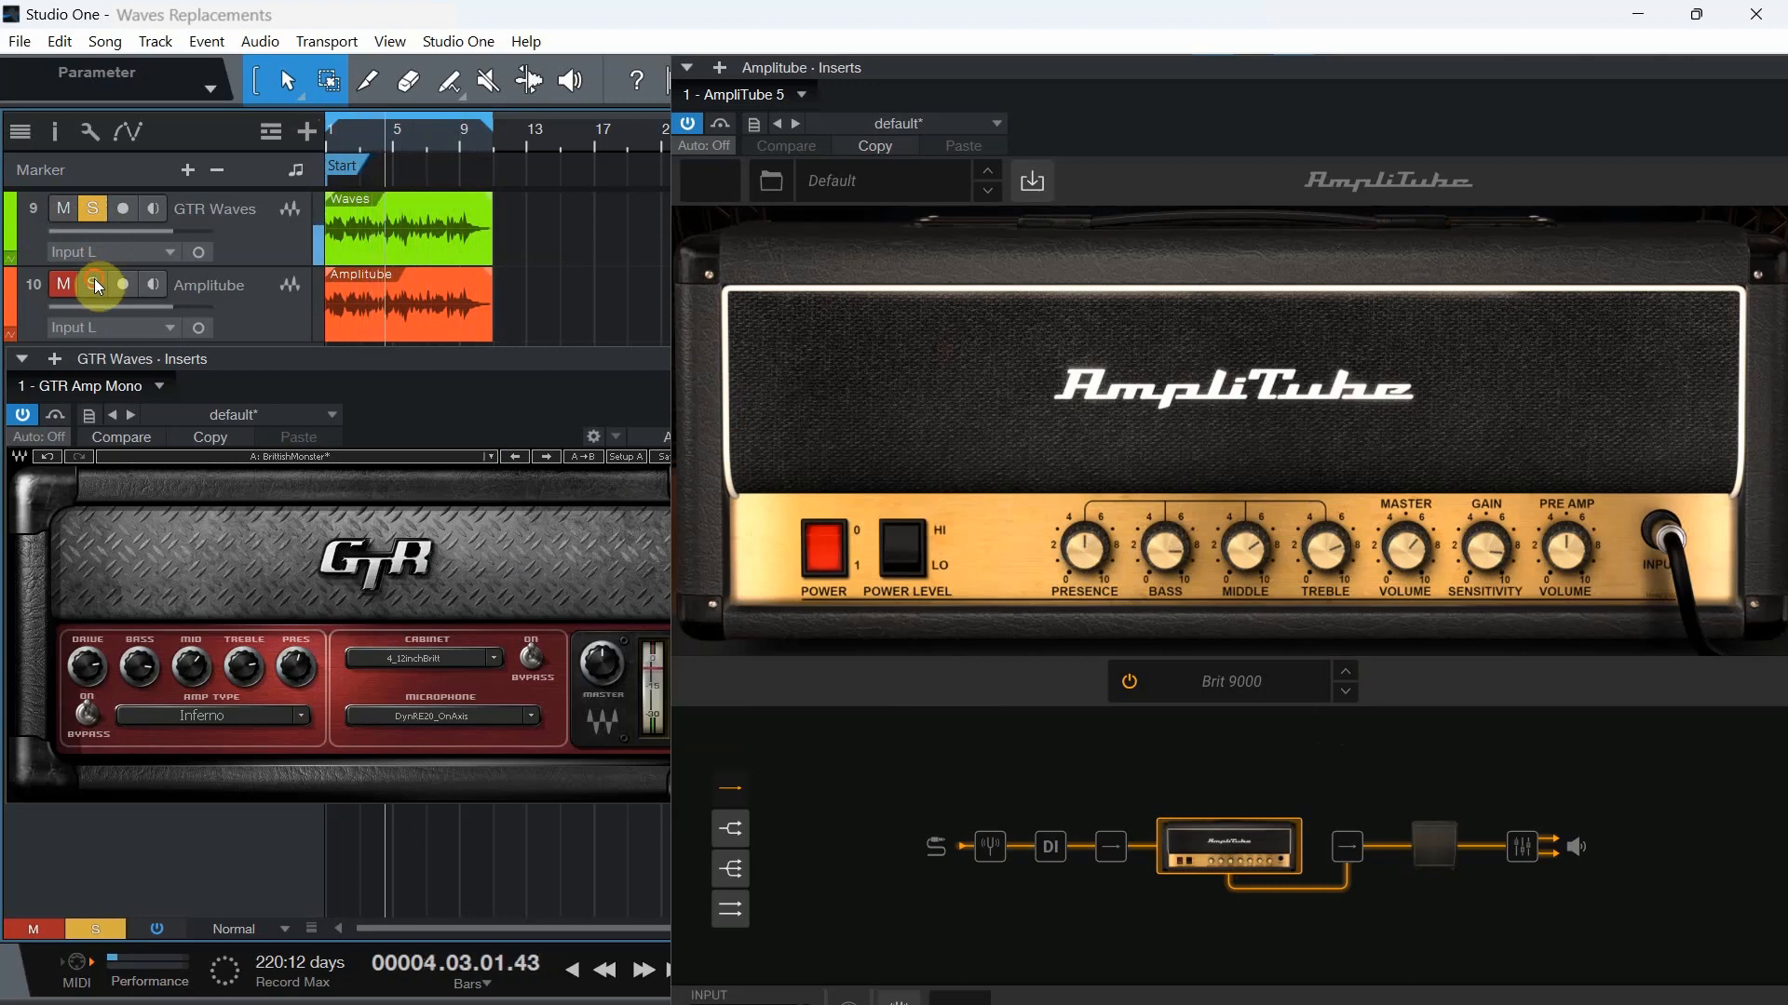
pyautogui.click(93, 278)
pyautogui.click(93, 209)
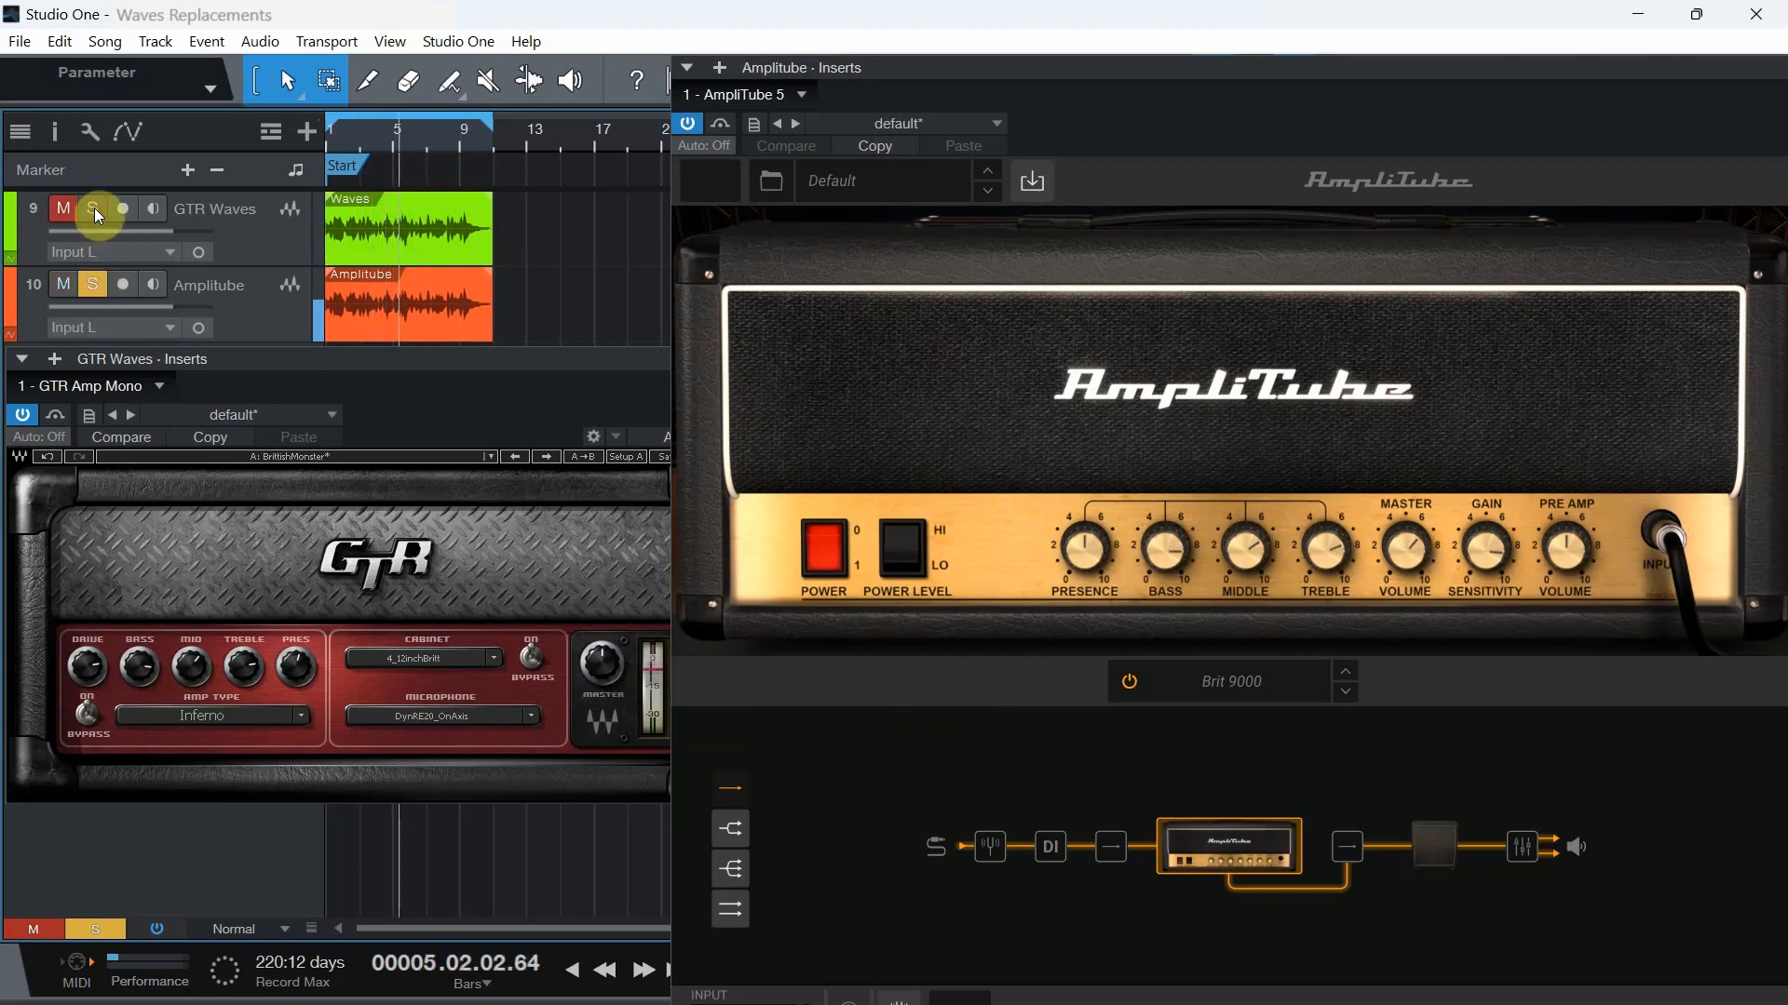
pyautogui.click(94, 208)
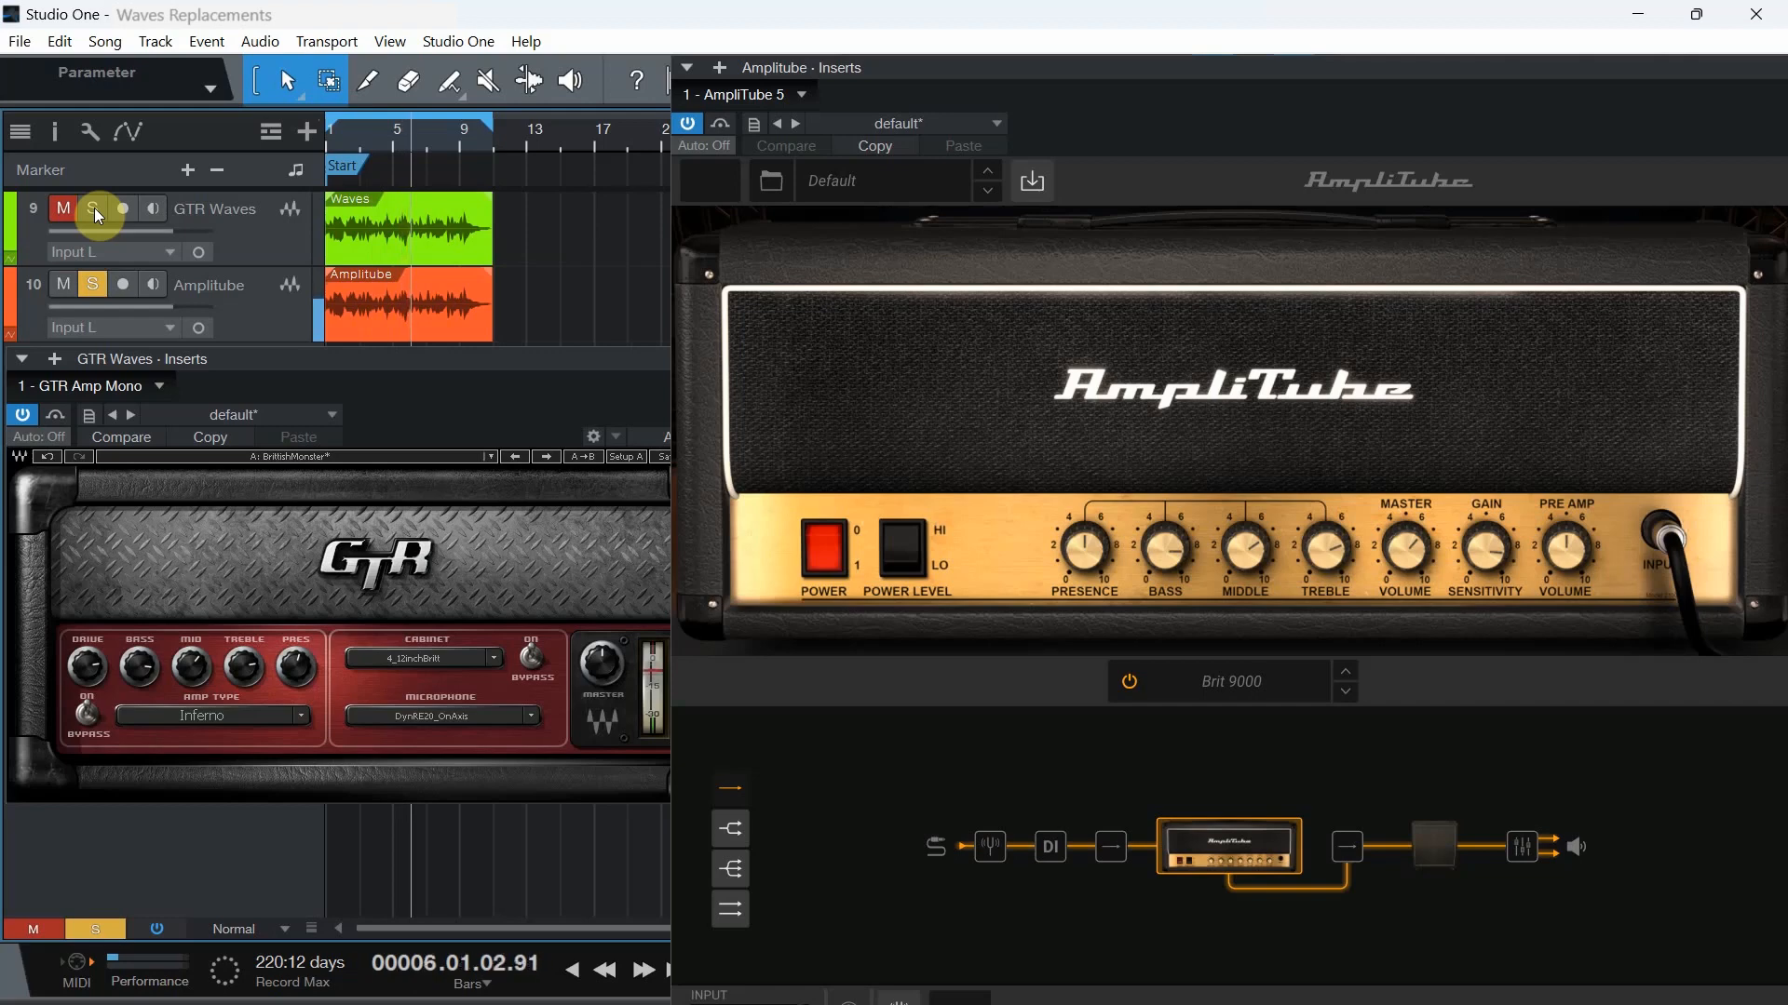
pyautogui.click(100, 279)
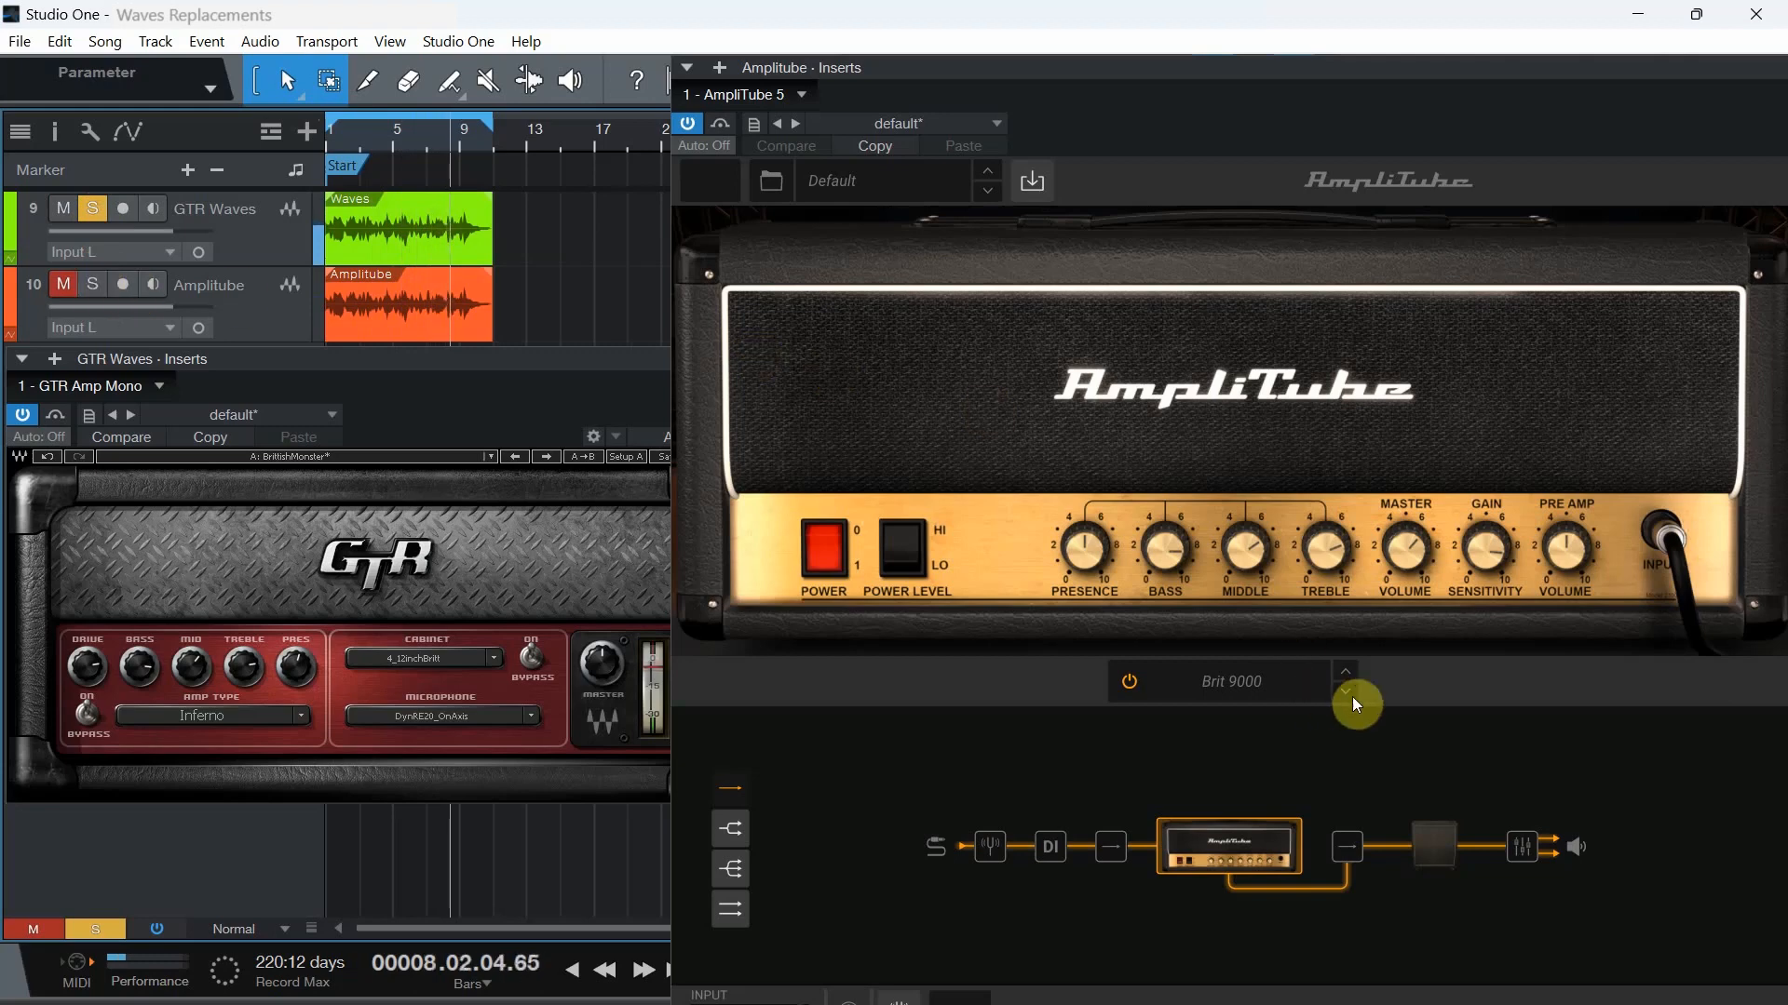
pyautogui.click(92, 280)
pyautogui.click(92, 209)
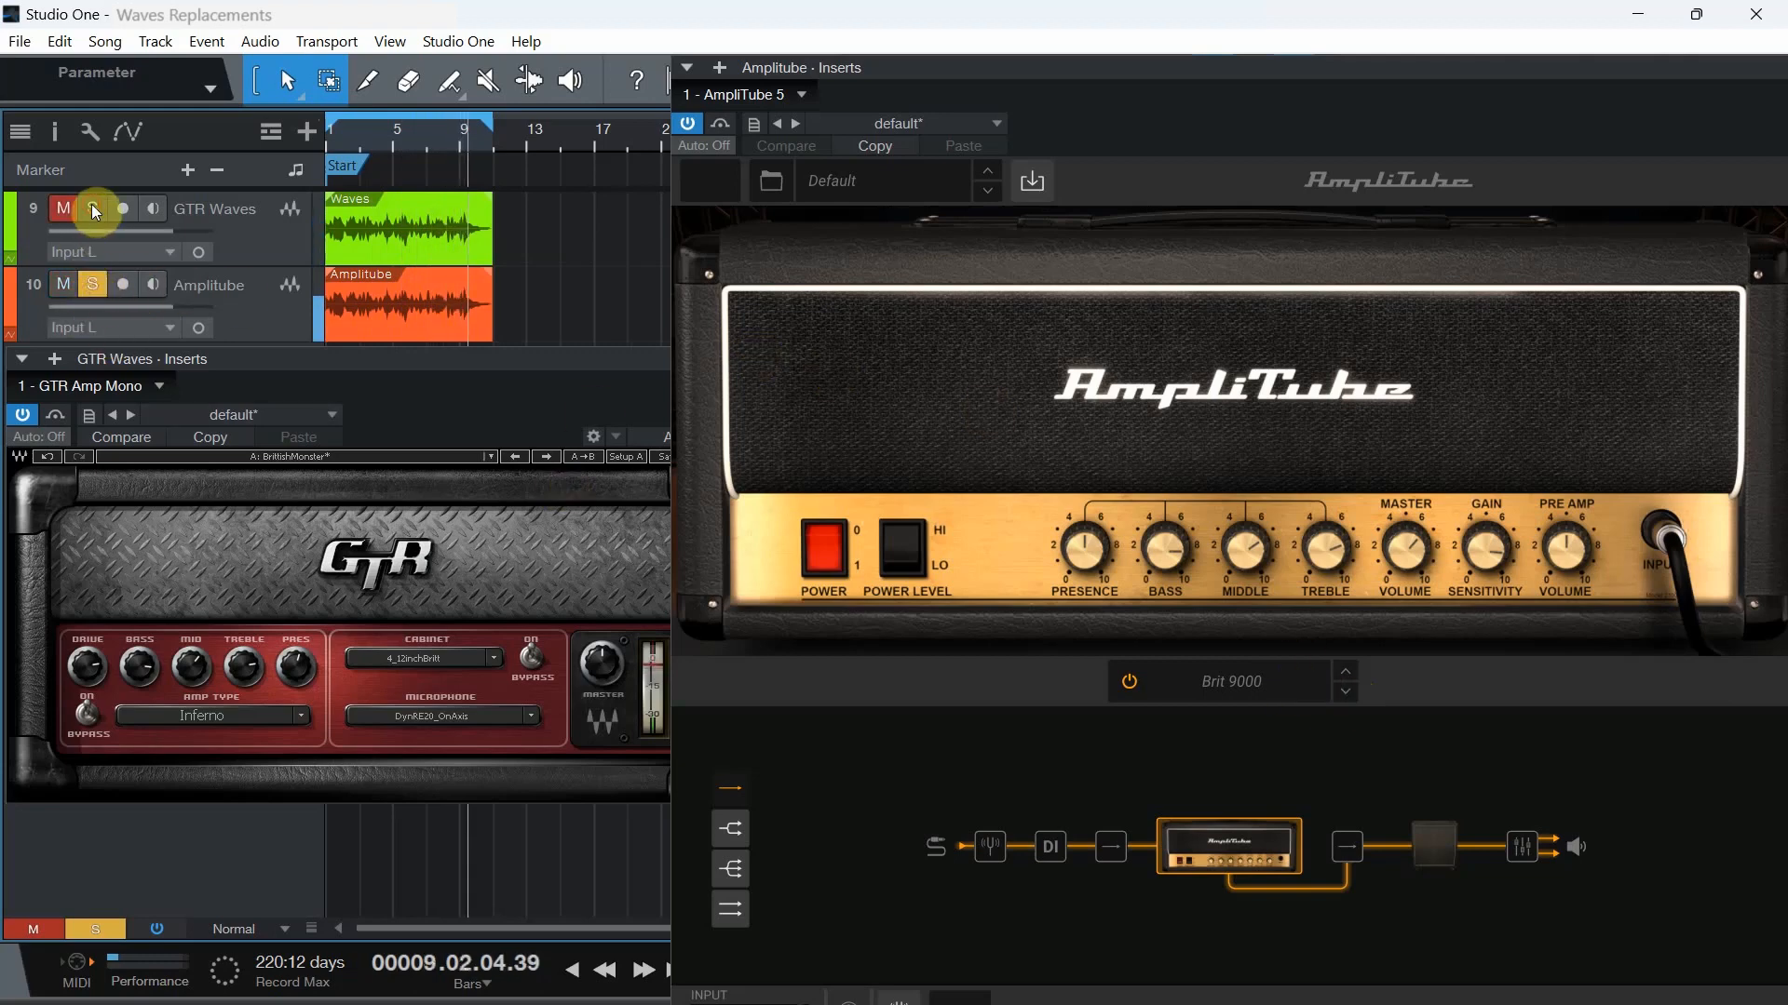
# Set the GTR amp type to the HighGain model Shredder, and move the solo to GTR Waves
pyautogui.click(299, 716)
pyautogui.moveTo(372, 821)
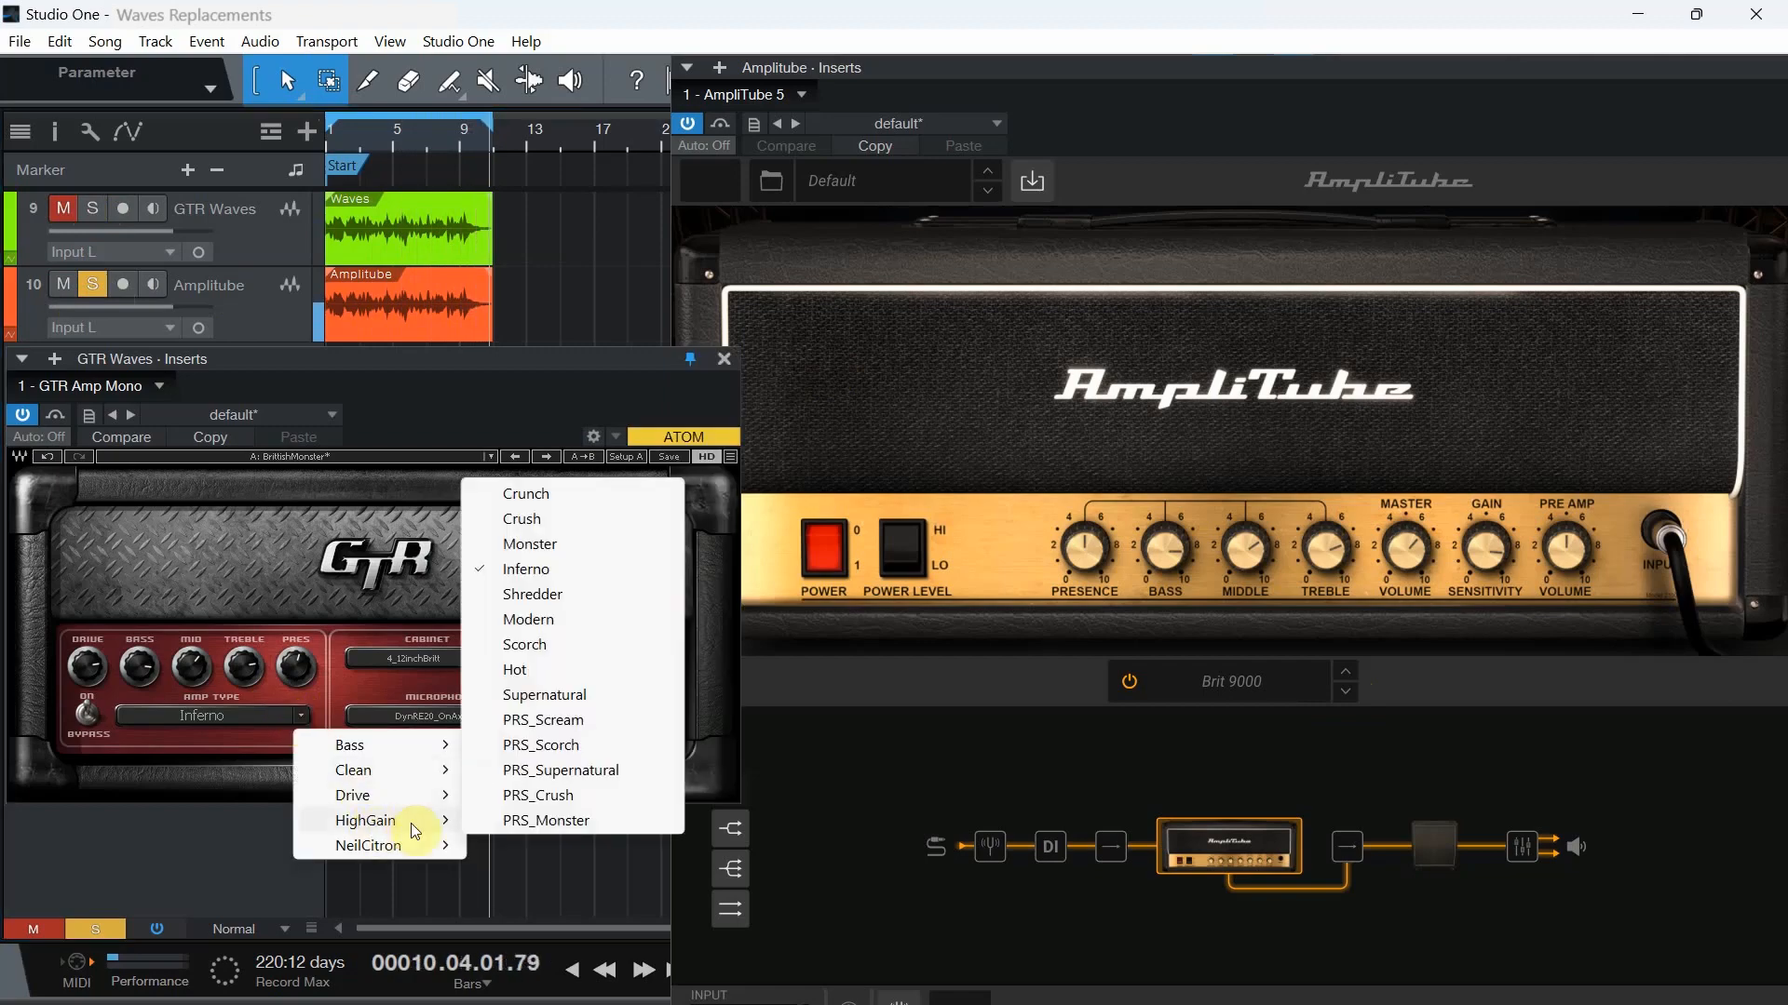
pyautogui.click(533, 586)
pyautogui.click(92, 208)
pyautogui.click(92, 284)
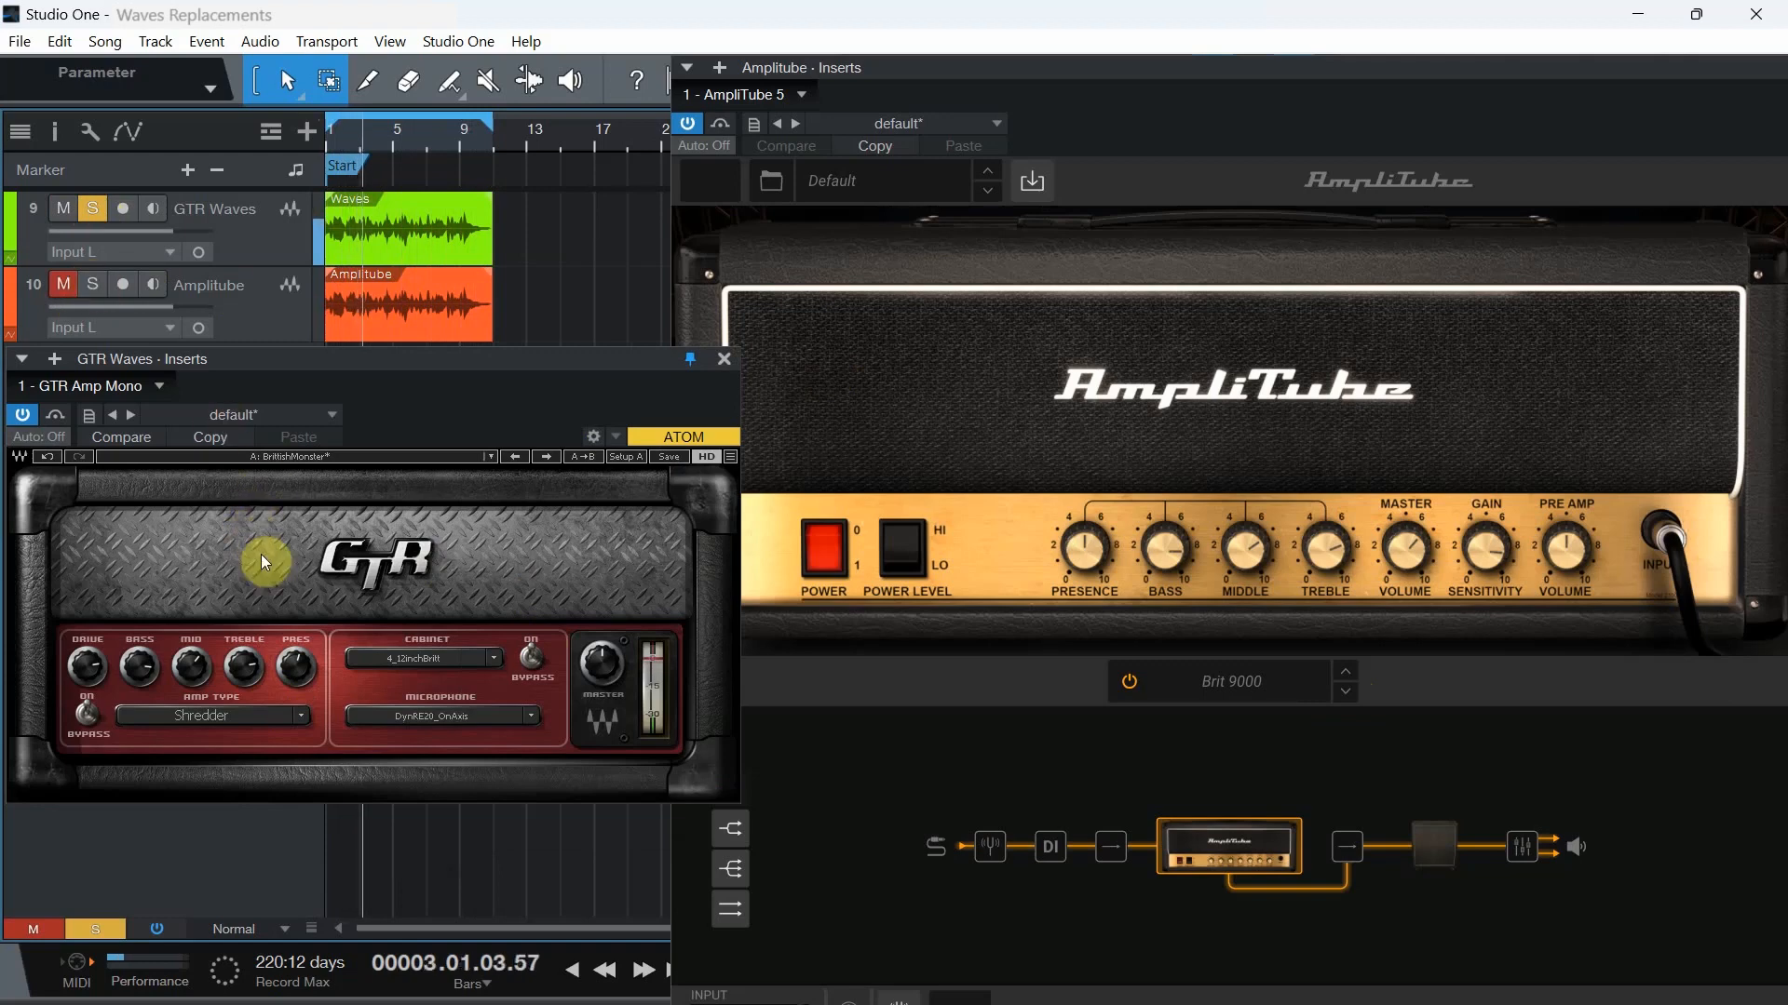
# Mute and unmute GTR Waves, and switch the solo to Amplitube to compare Shredder with Brit 9000
pyautogui.click(63, 211)
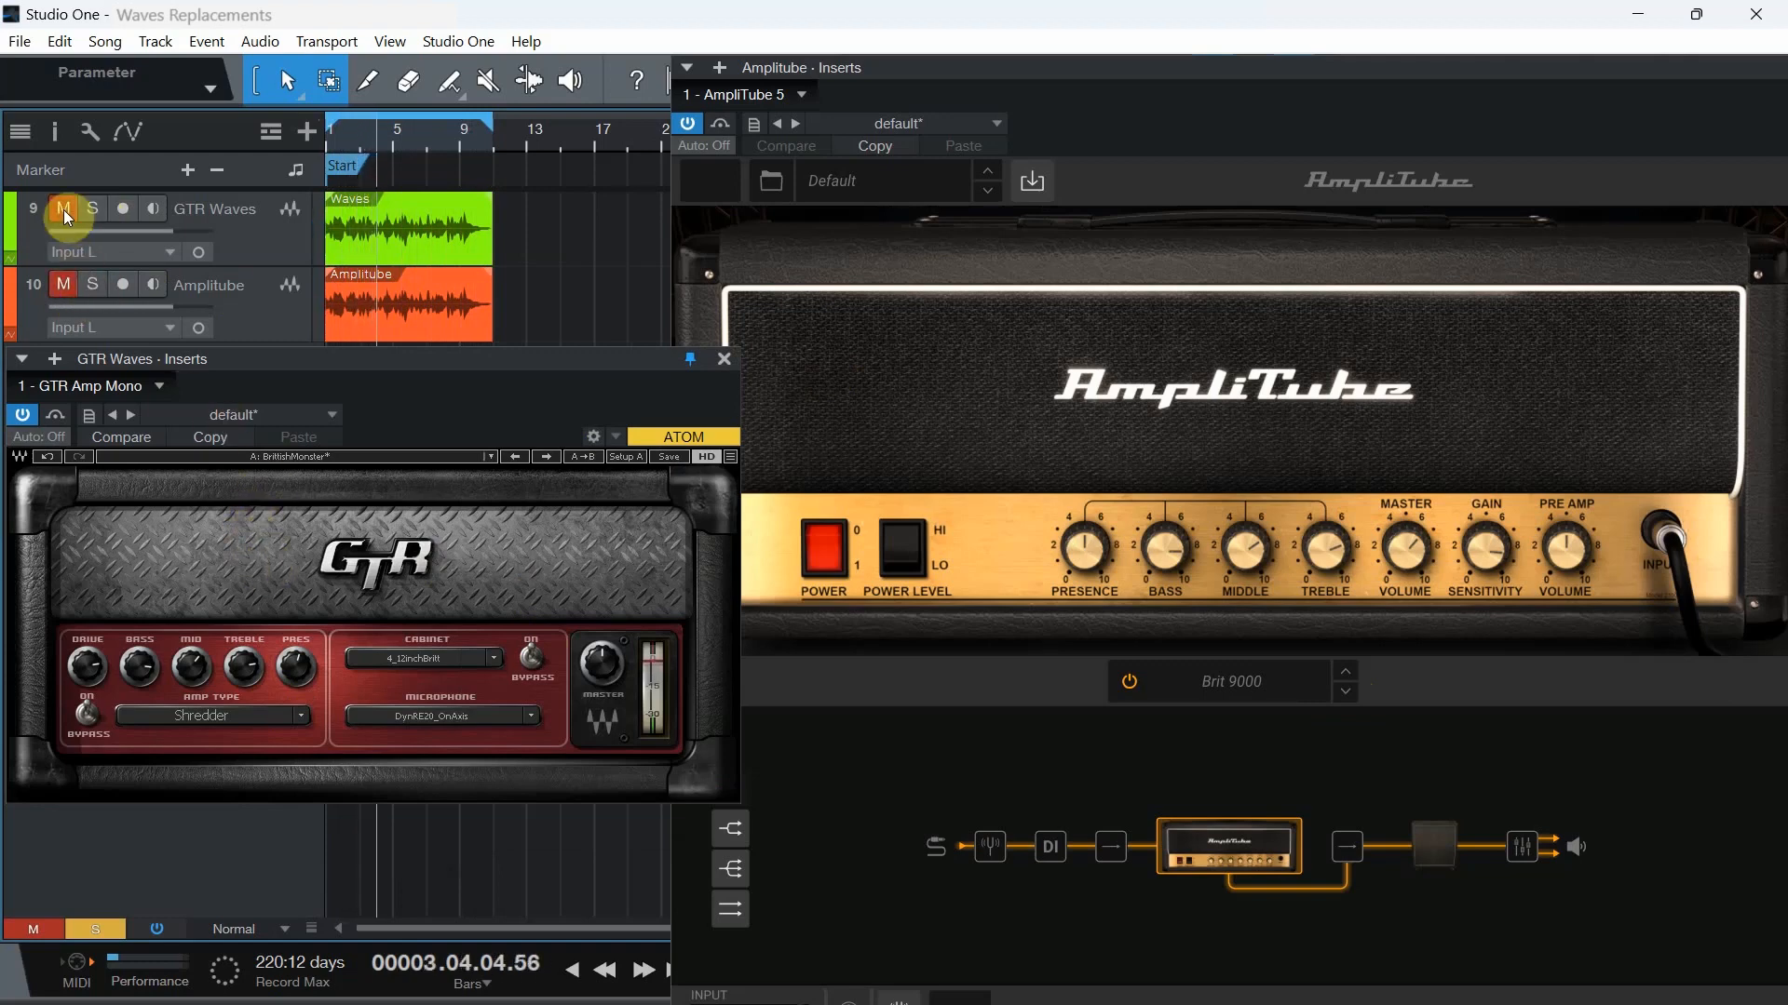
pyautogui.click(63, 211)
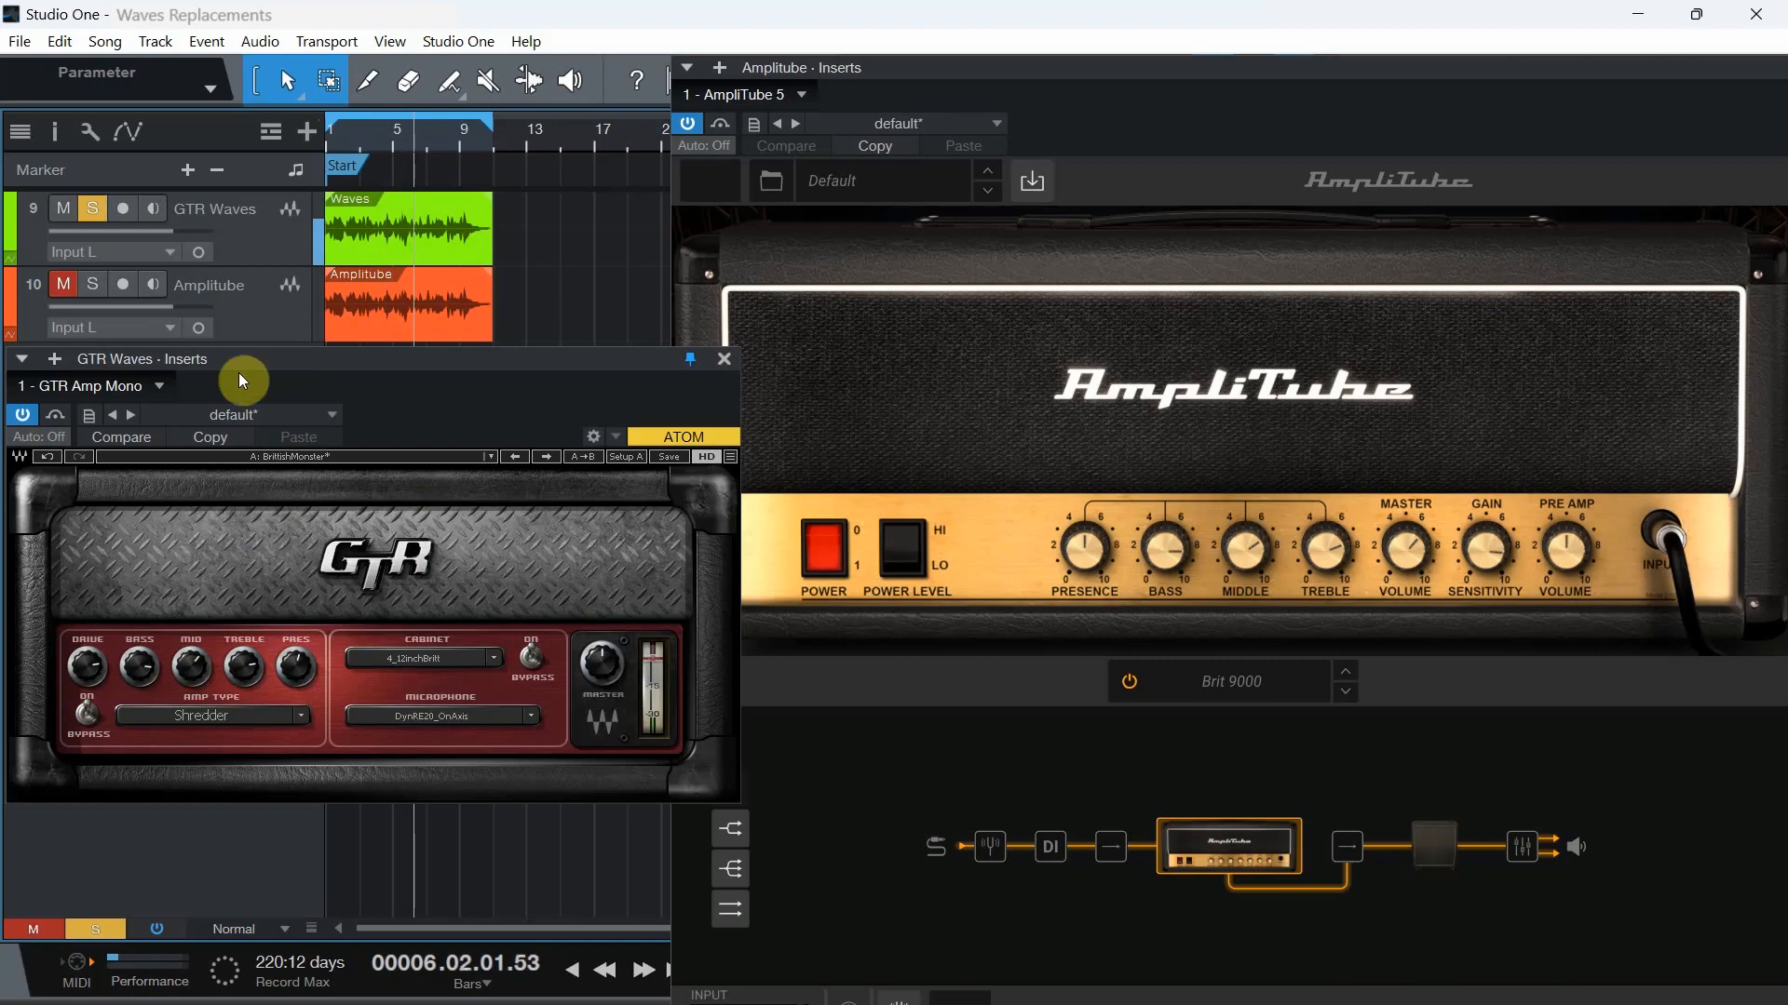
pyautogui.click(95, 281)
pyautogui.click(91, 205)
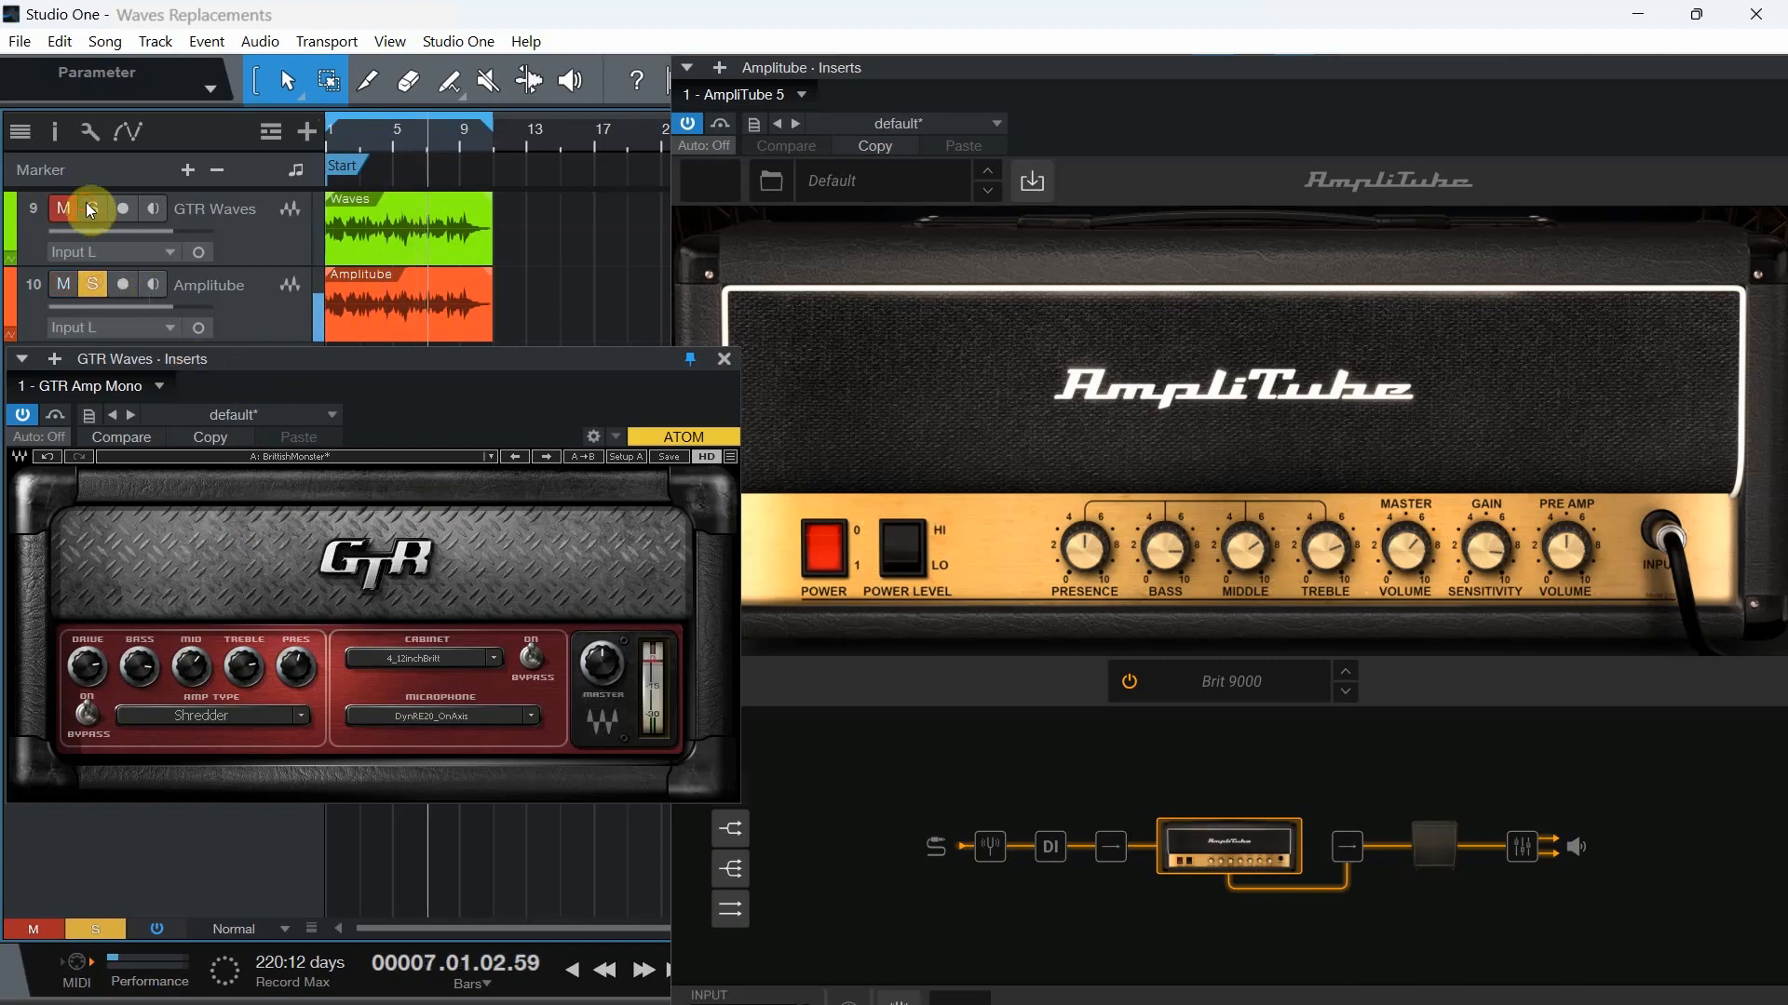
# Change the AmpliTube amp model to Brit Silver, and move the solo from Amplitube to GTR Waves
pyautogui.click(1346, 691)
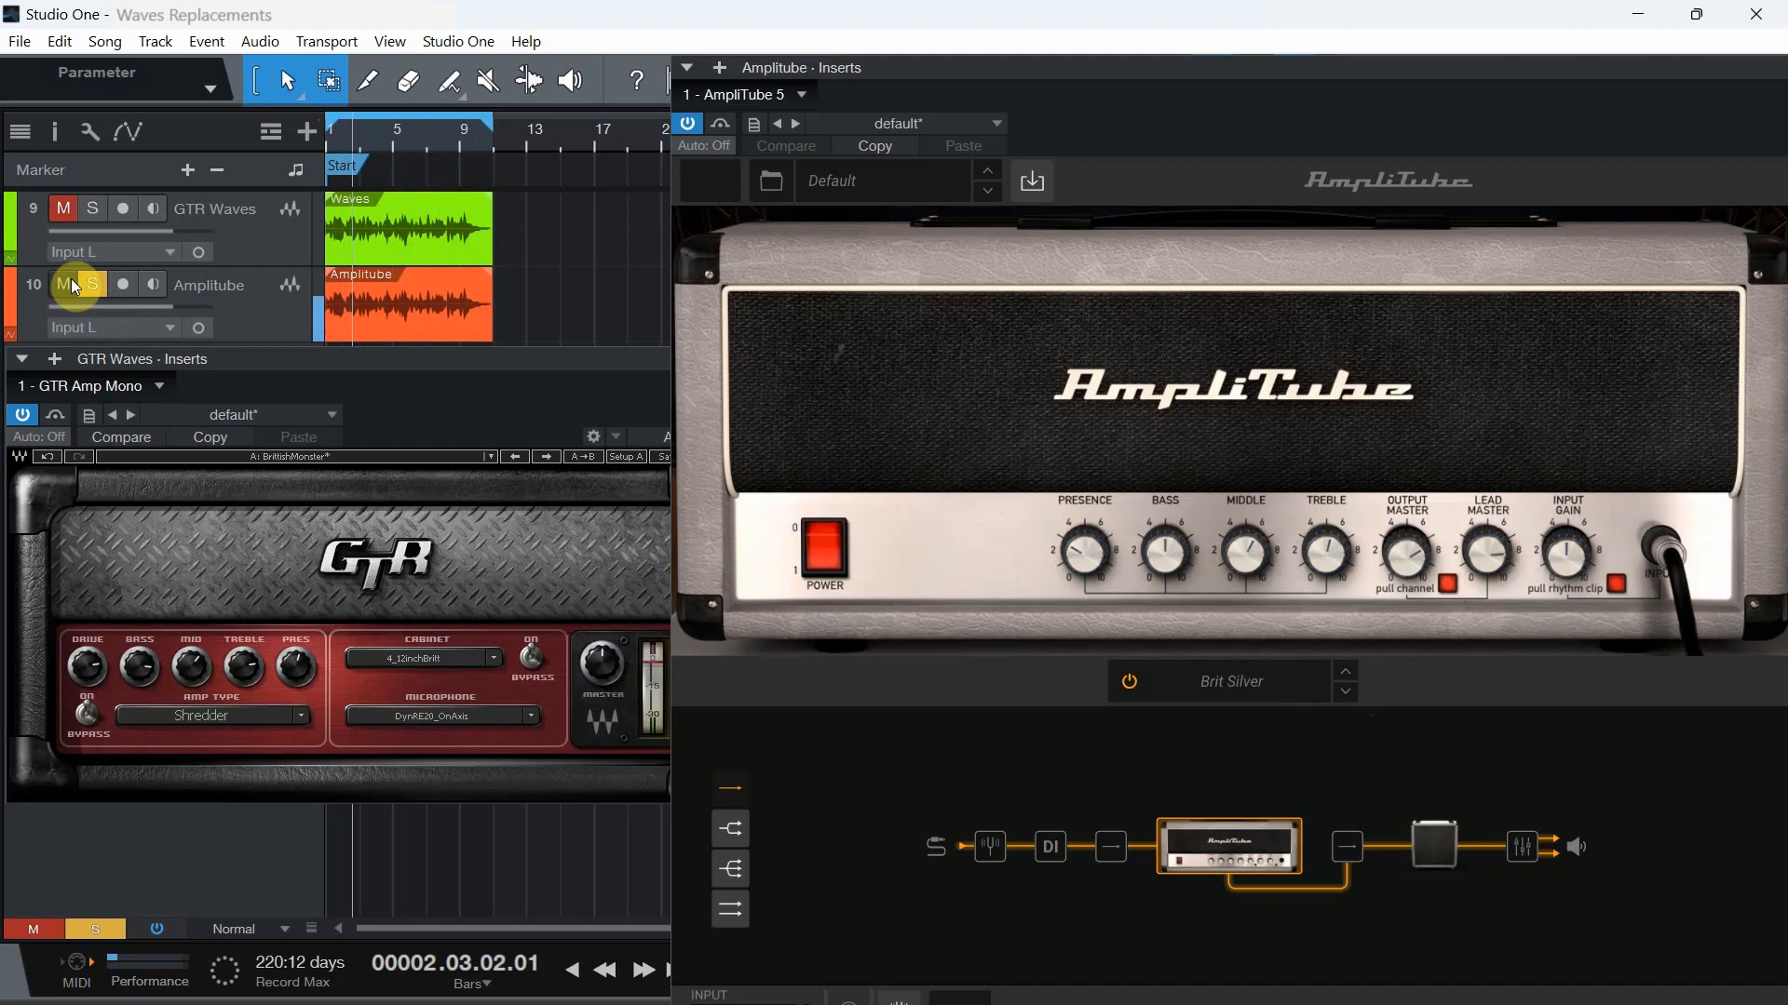
pyautogui.click(94, 283)
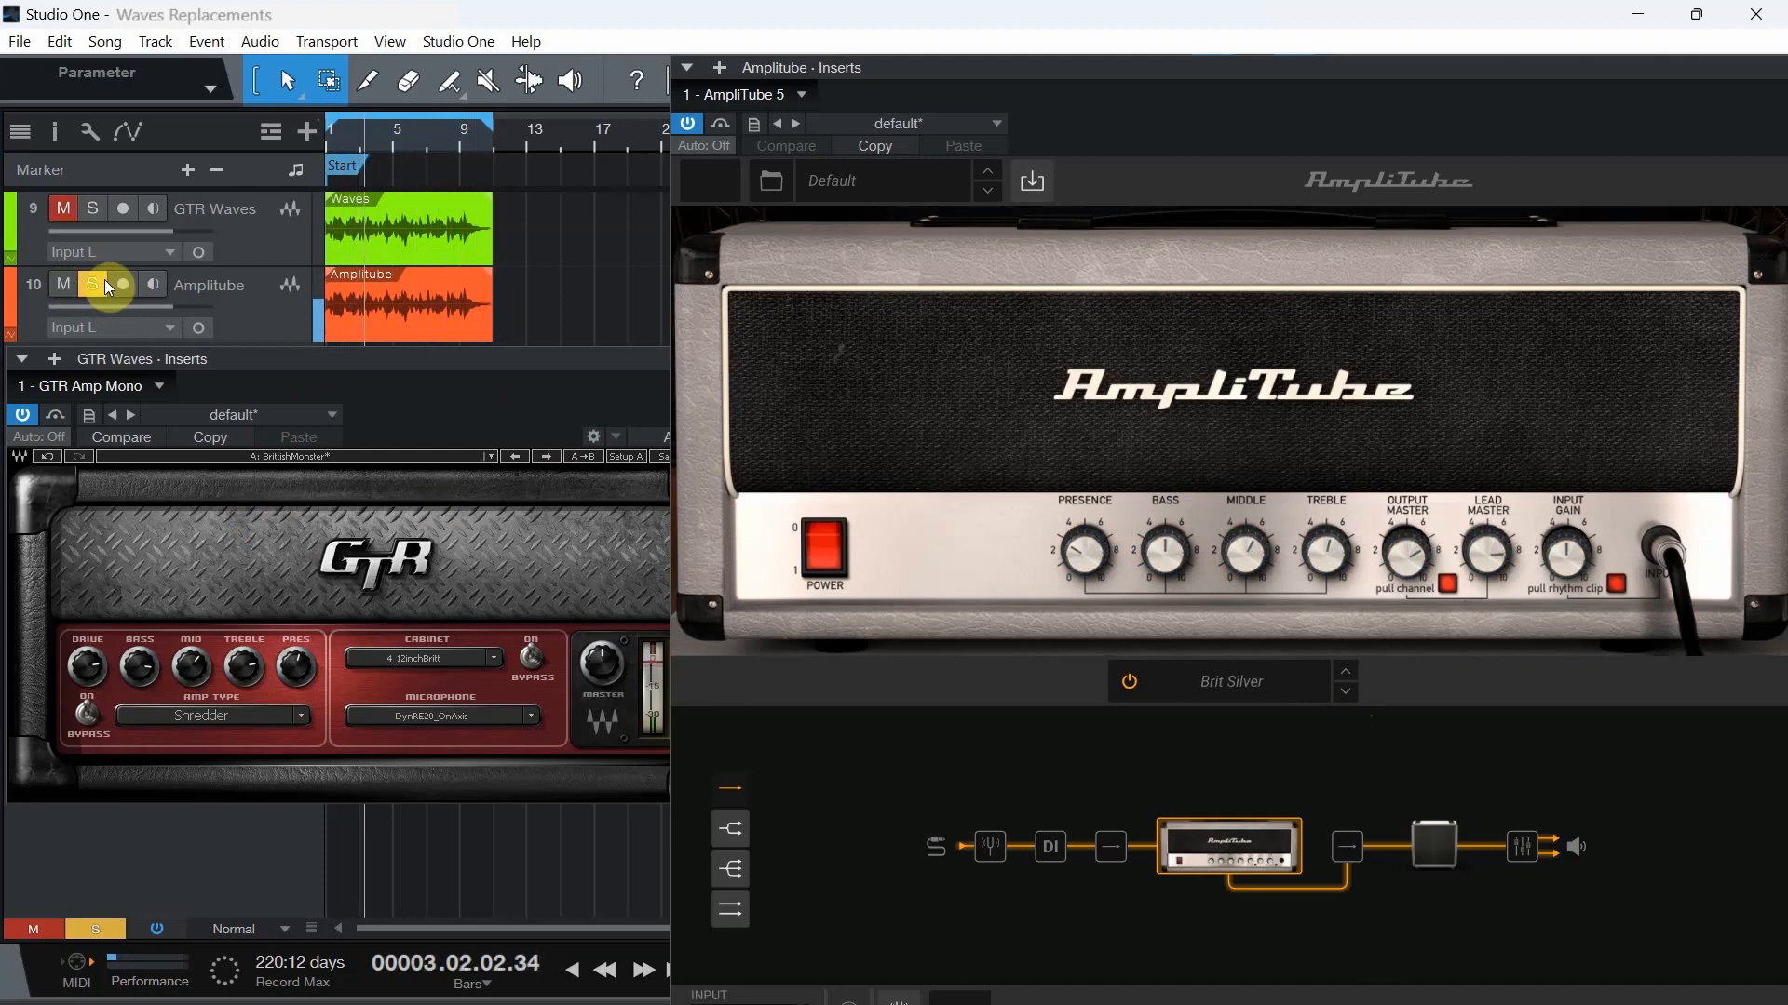
pyautogui.click(94, 209)
pyautogui.click(93, 279)
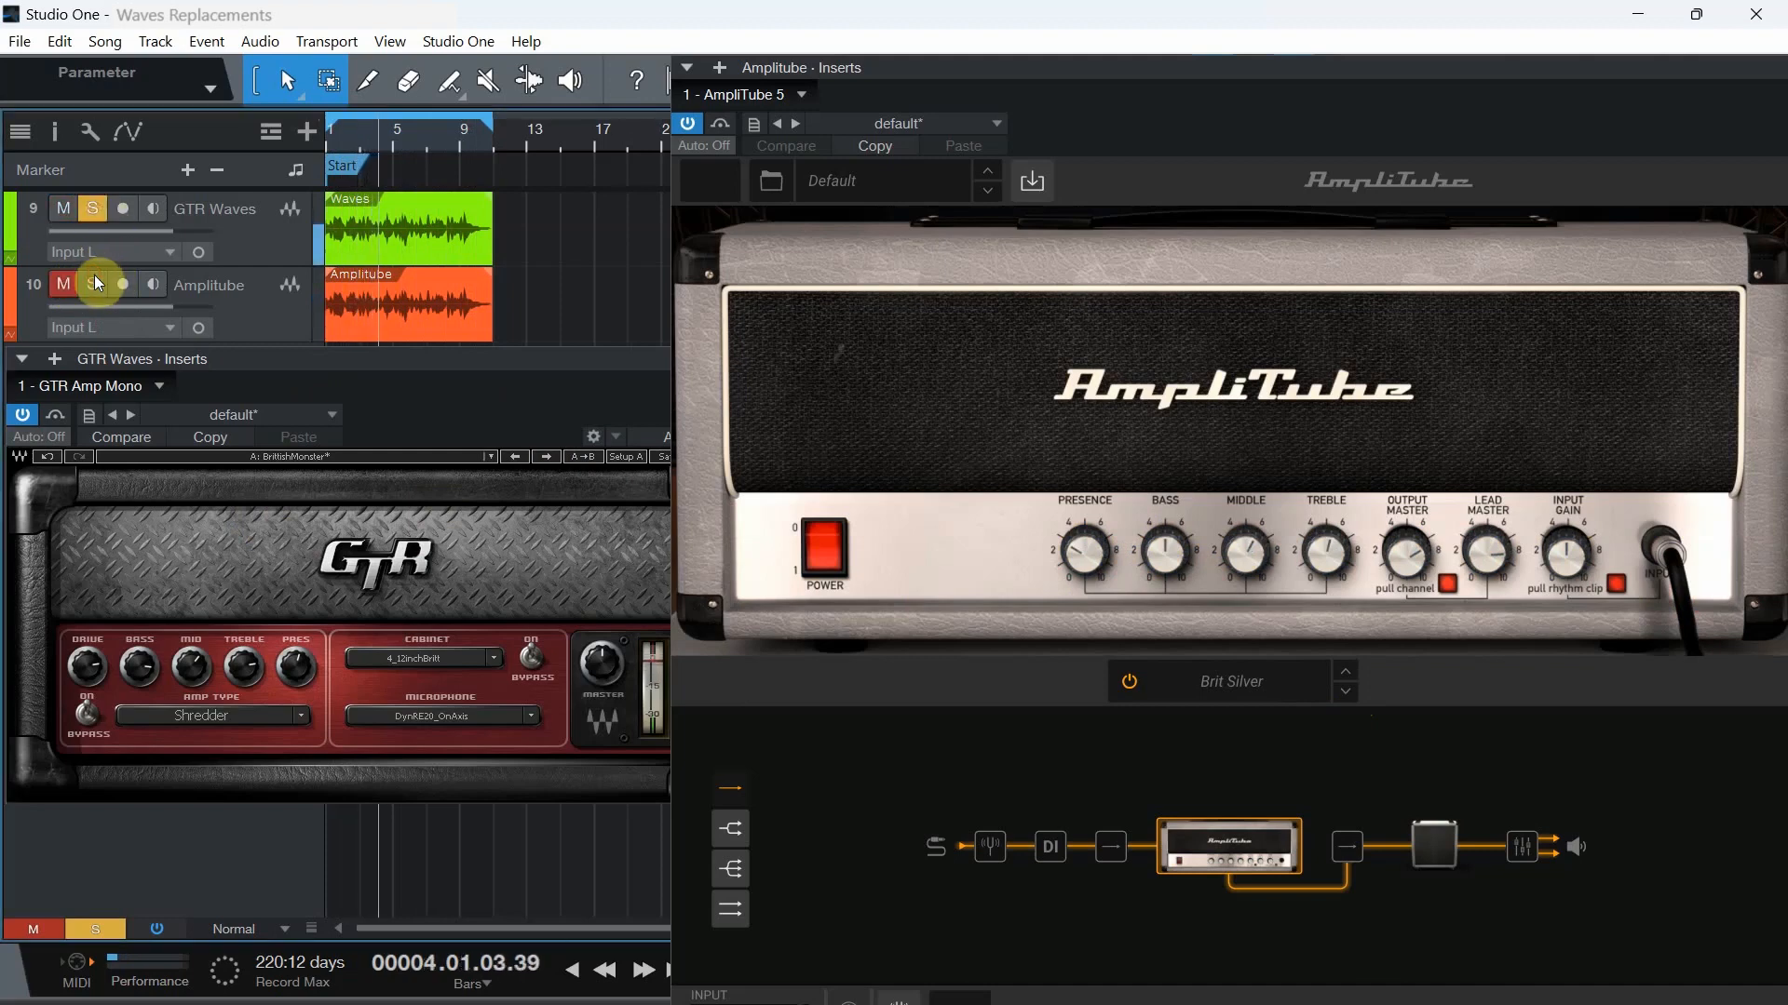
# Alternate the solo between Amplitube and GTR Waves to compare Brit Silver with Shredder, muting both tracks in between and ending on GTR Waves
pyautogui.click(89, 282)
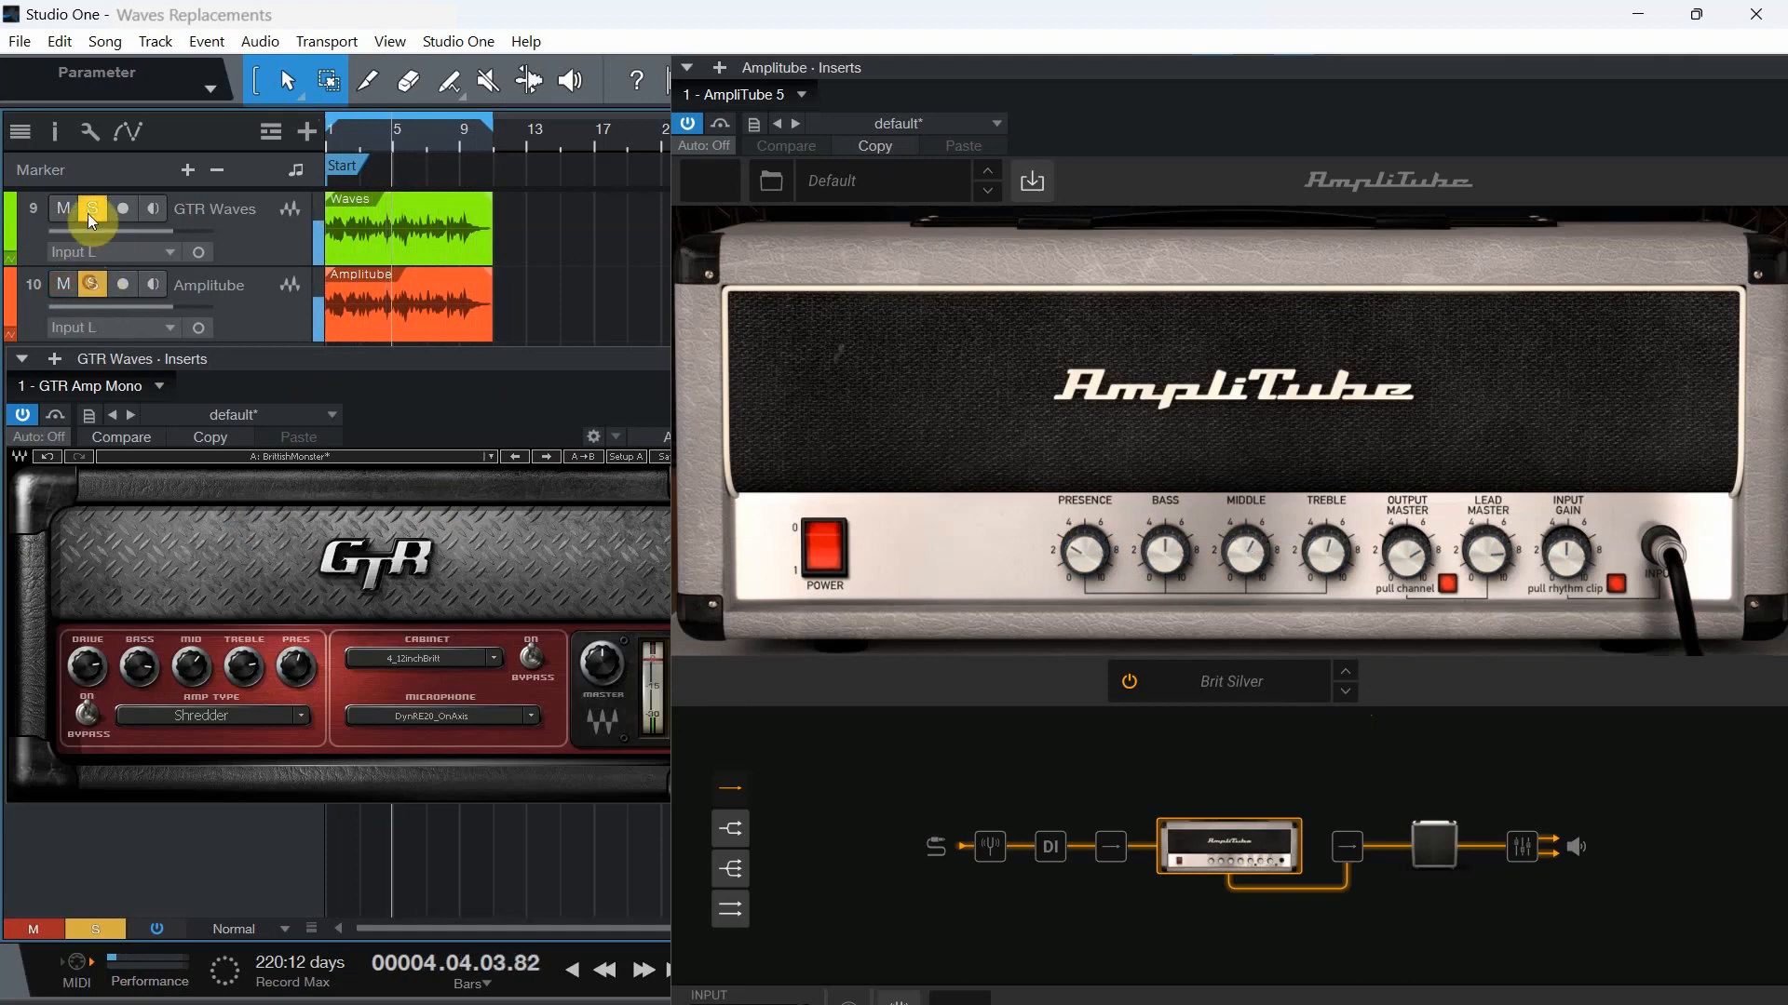
pyautogui.click(69, 286)
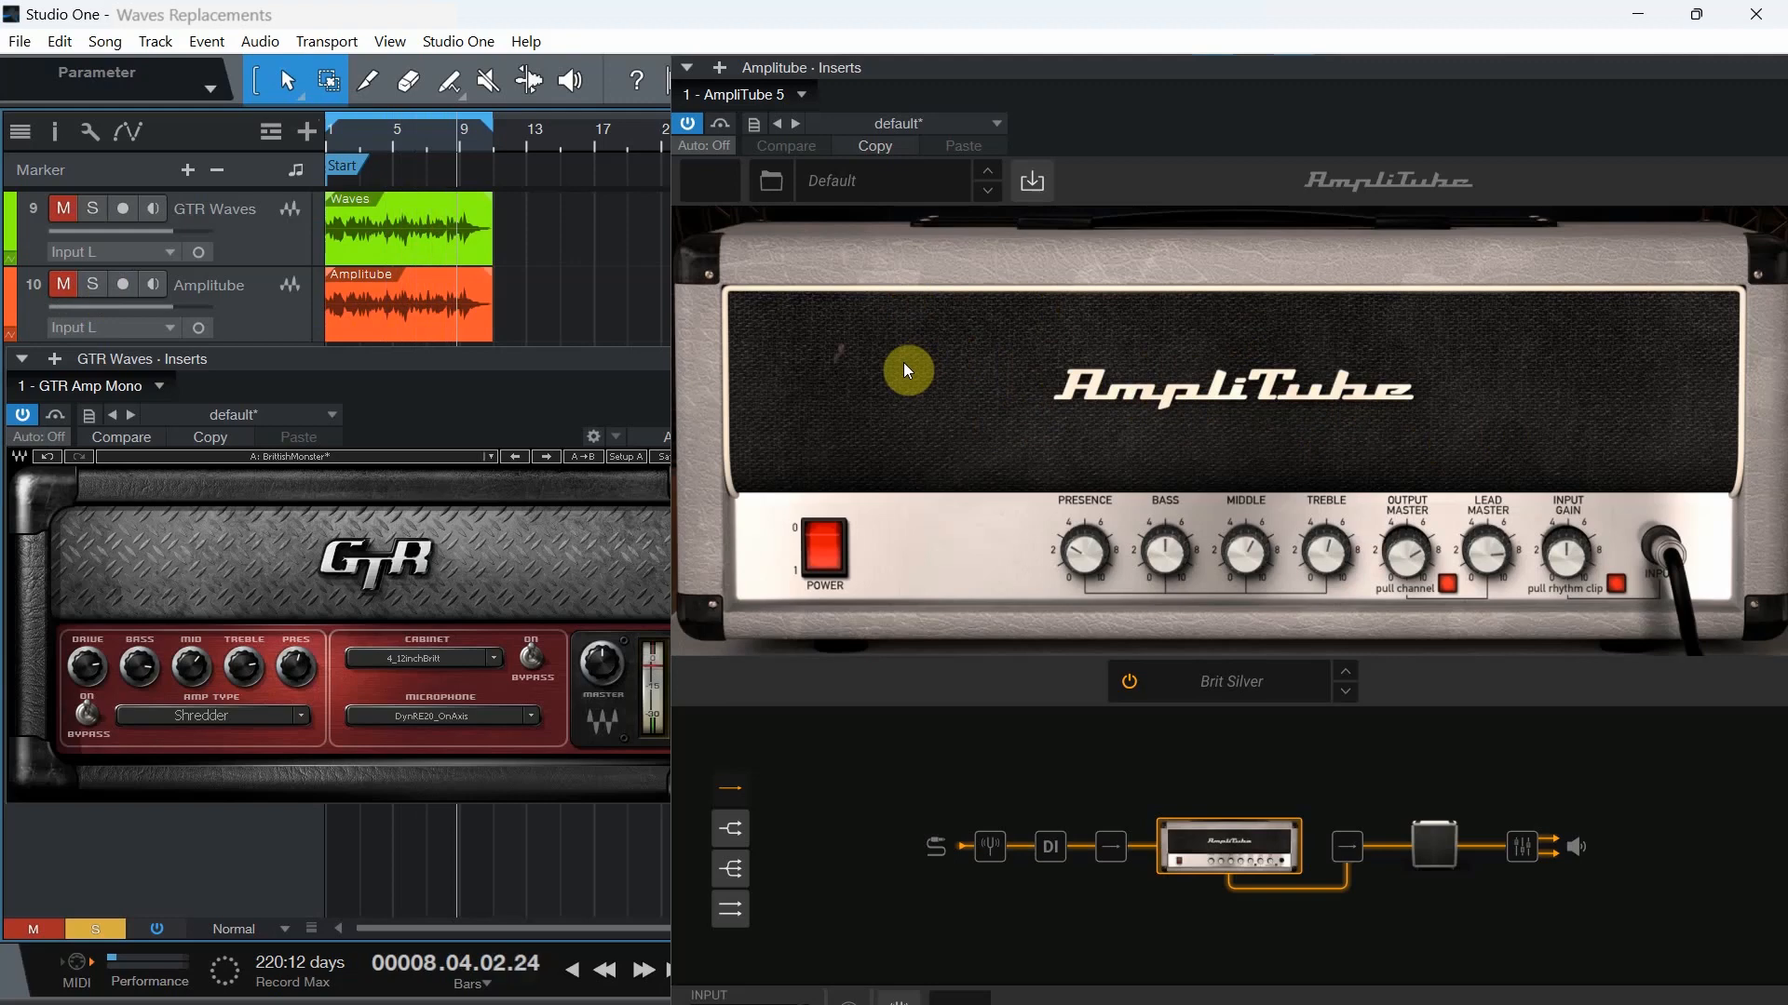
pyautogui.click(87, 281)
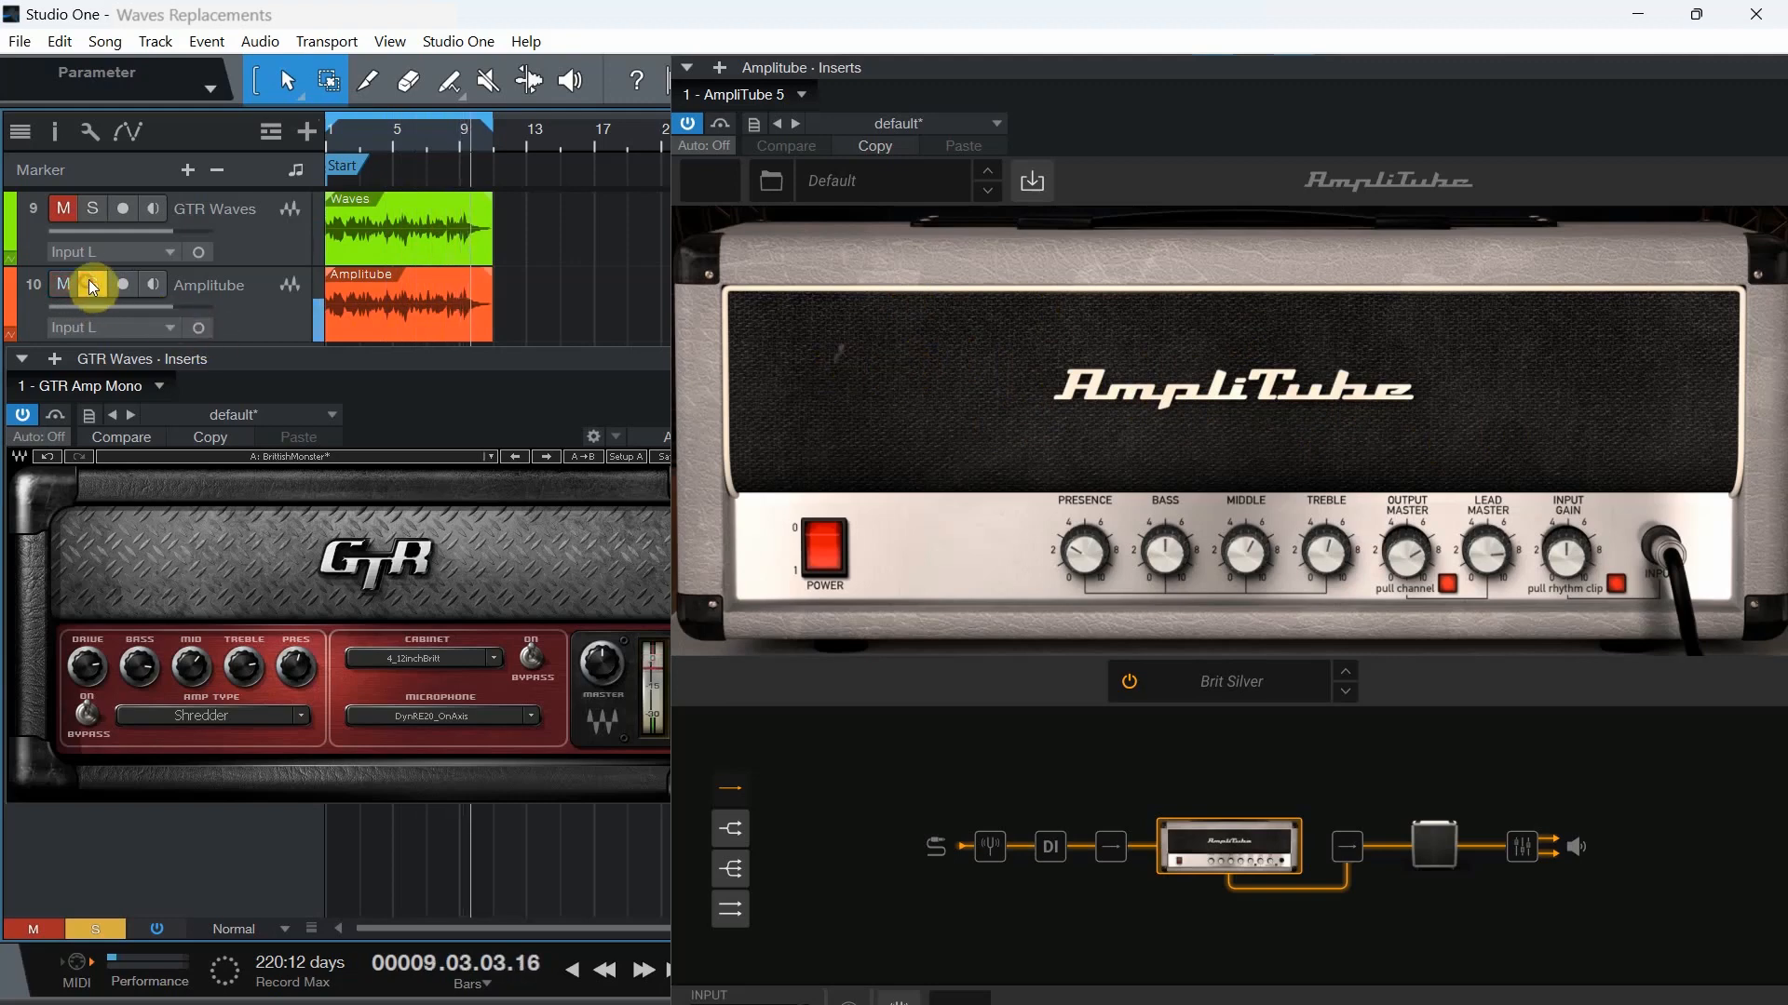
pyautogui.moveTo(98, 228)
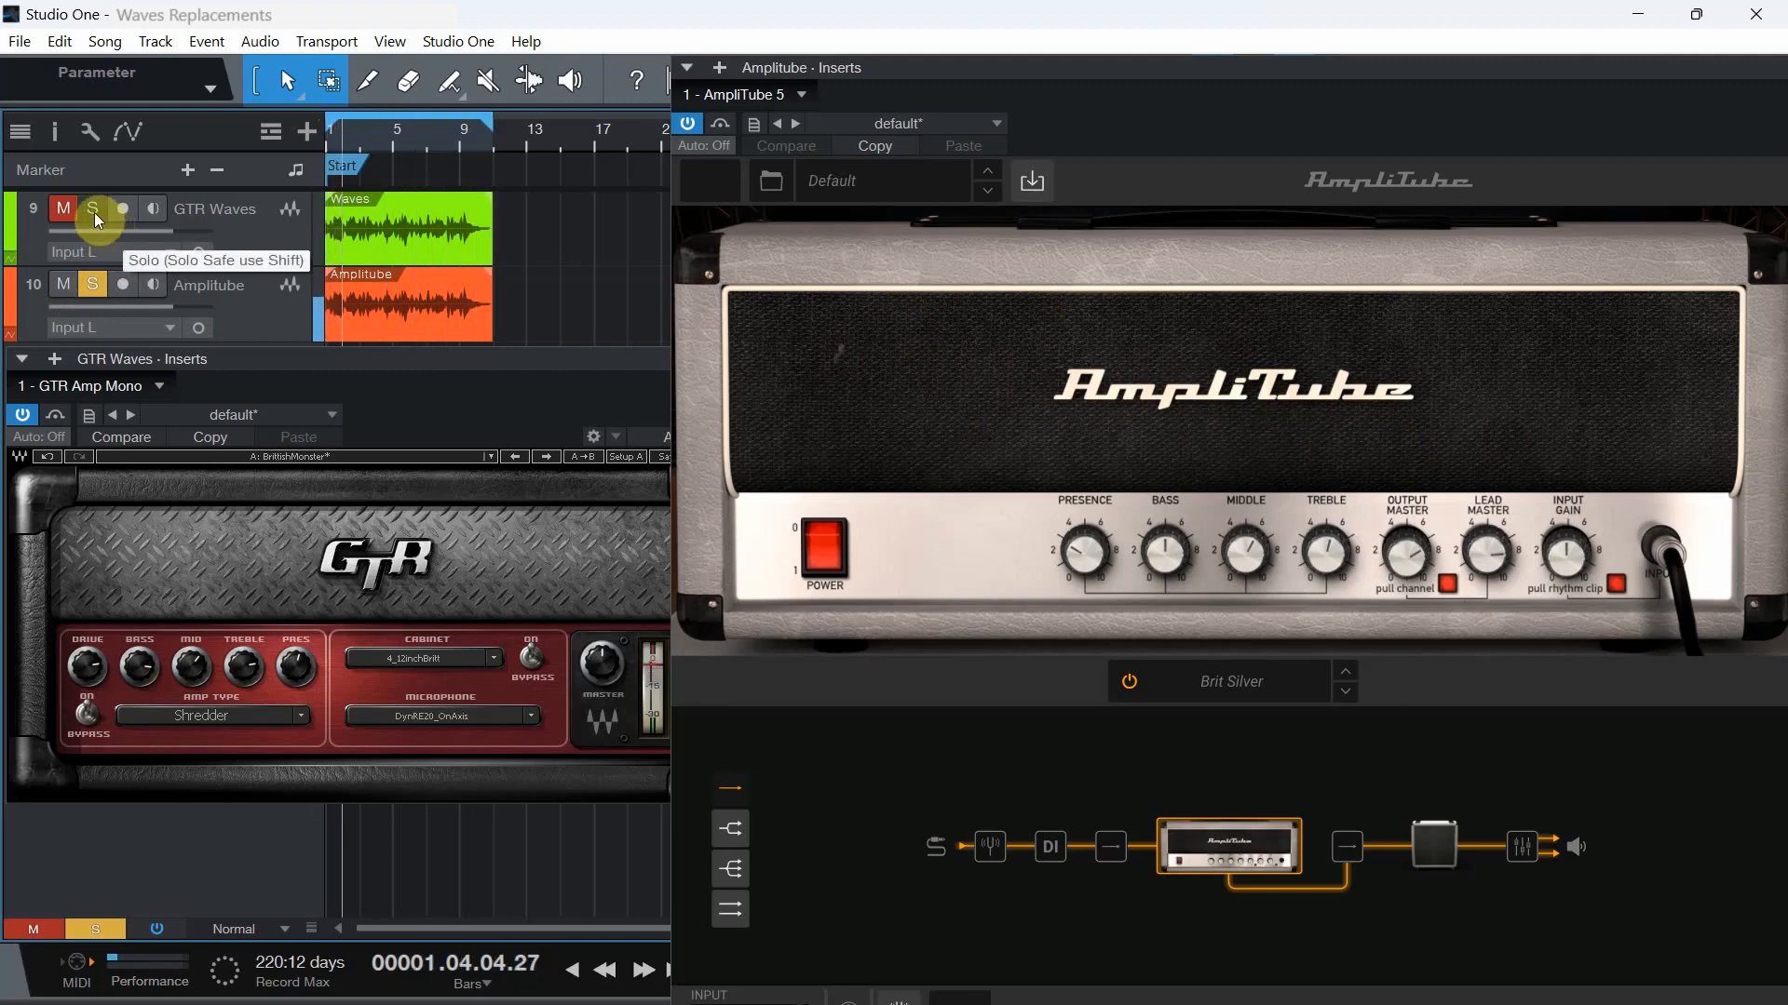
pyautogui.click(93, 210)
pyautogui.click(91, 280)
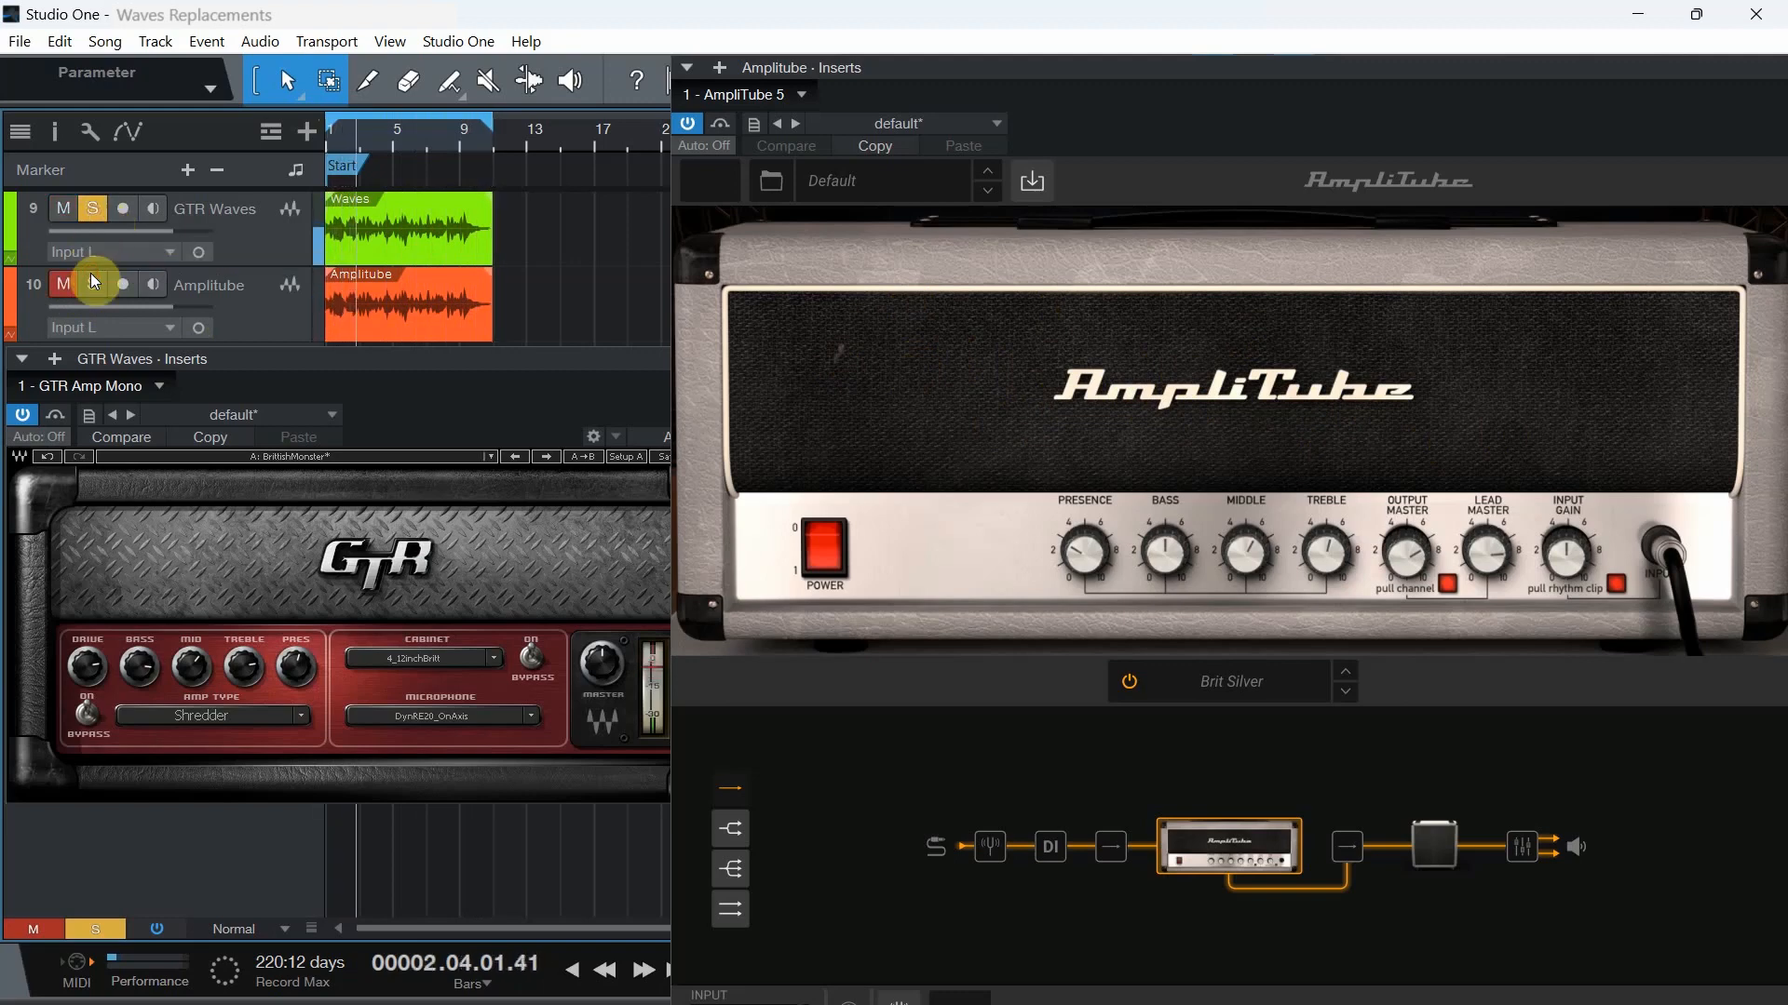
# Try the HighGain model Modern as the GTR amp type, and change it to PRS_Supernatural
pyautogui.click(297, 715)
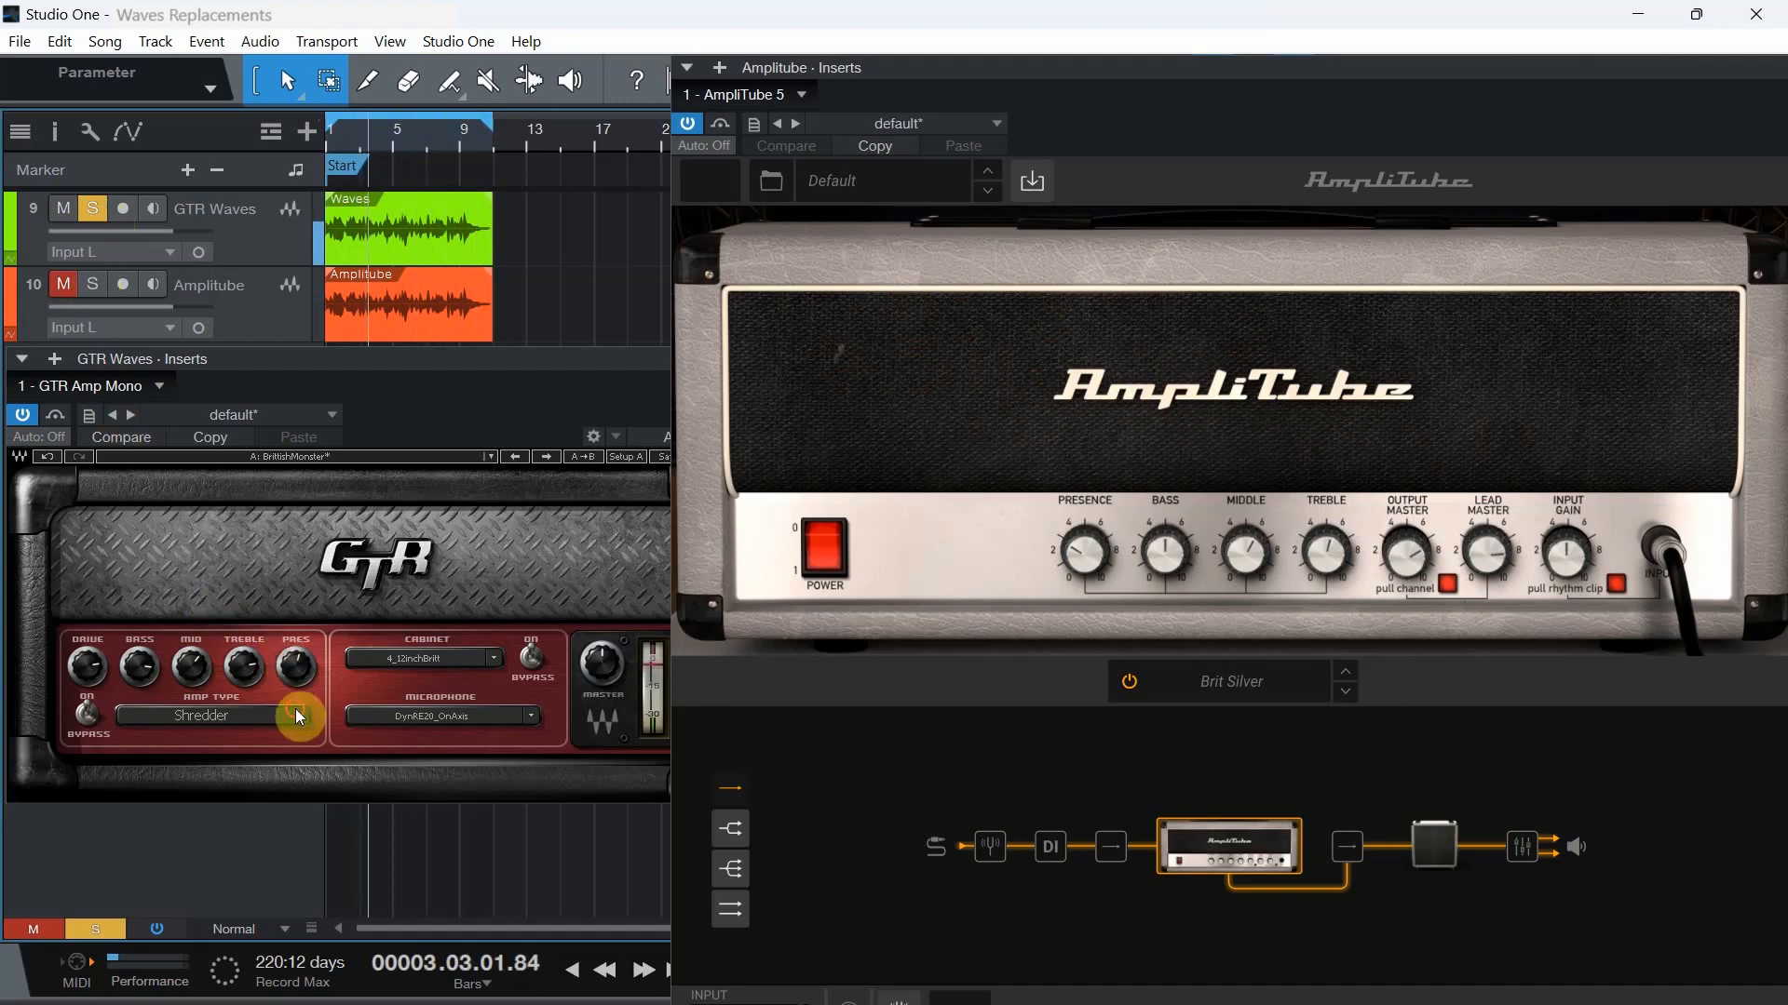
pyautogui.moveTo(368, 820)
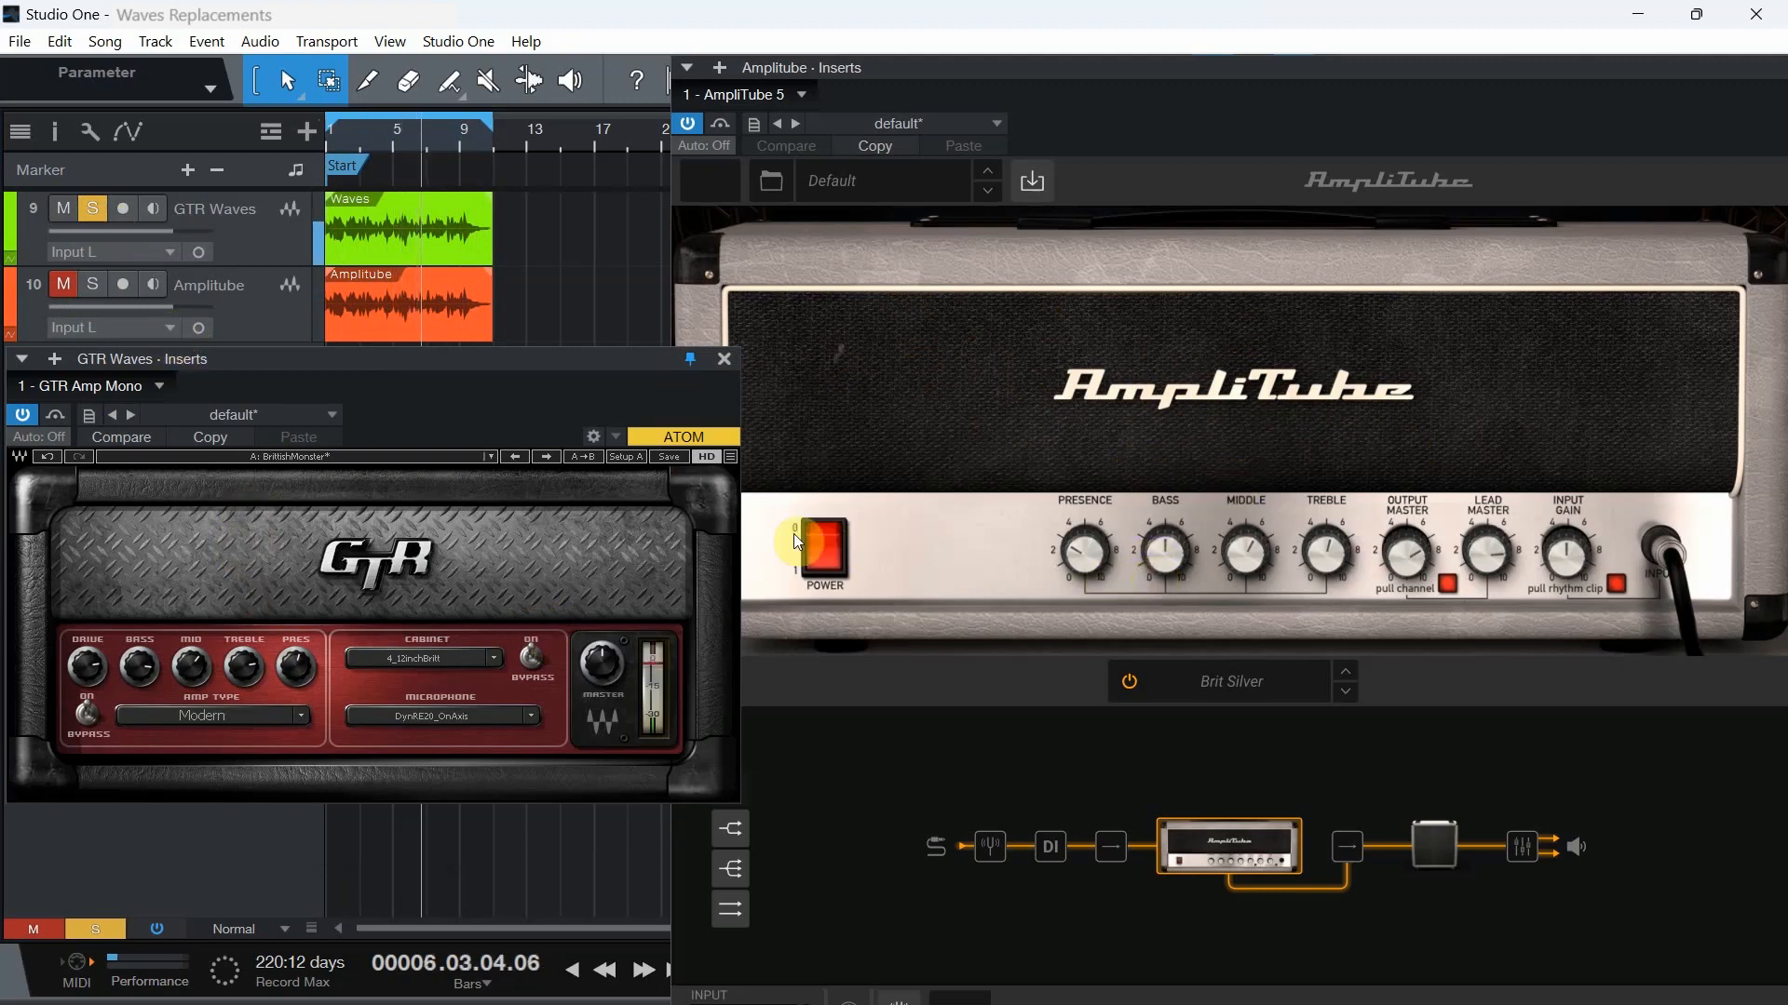
pyautogui.click(304, 717)
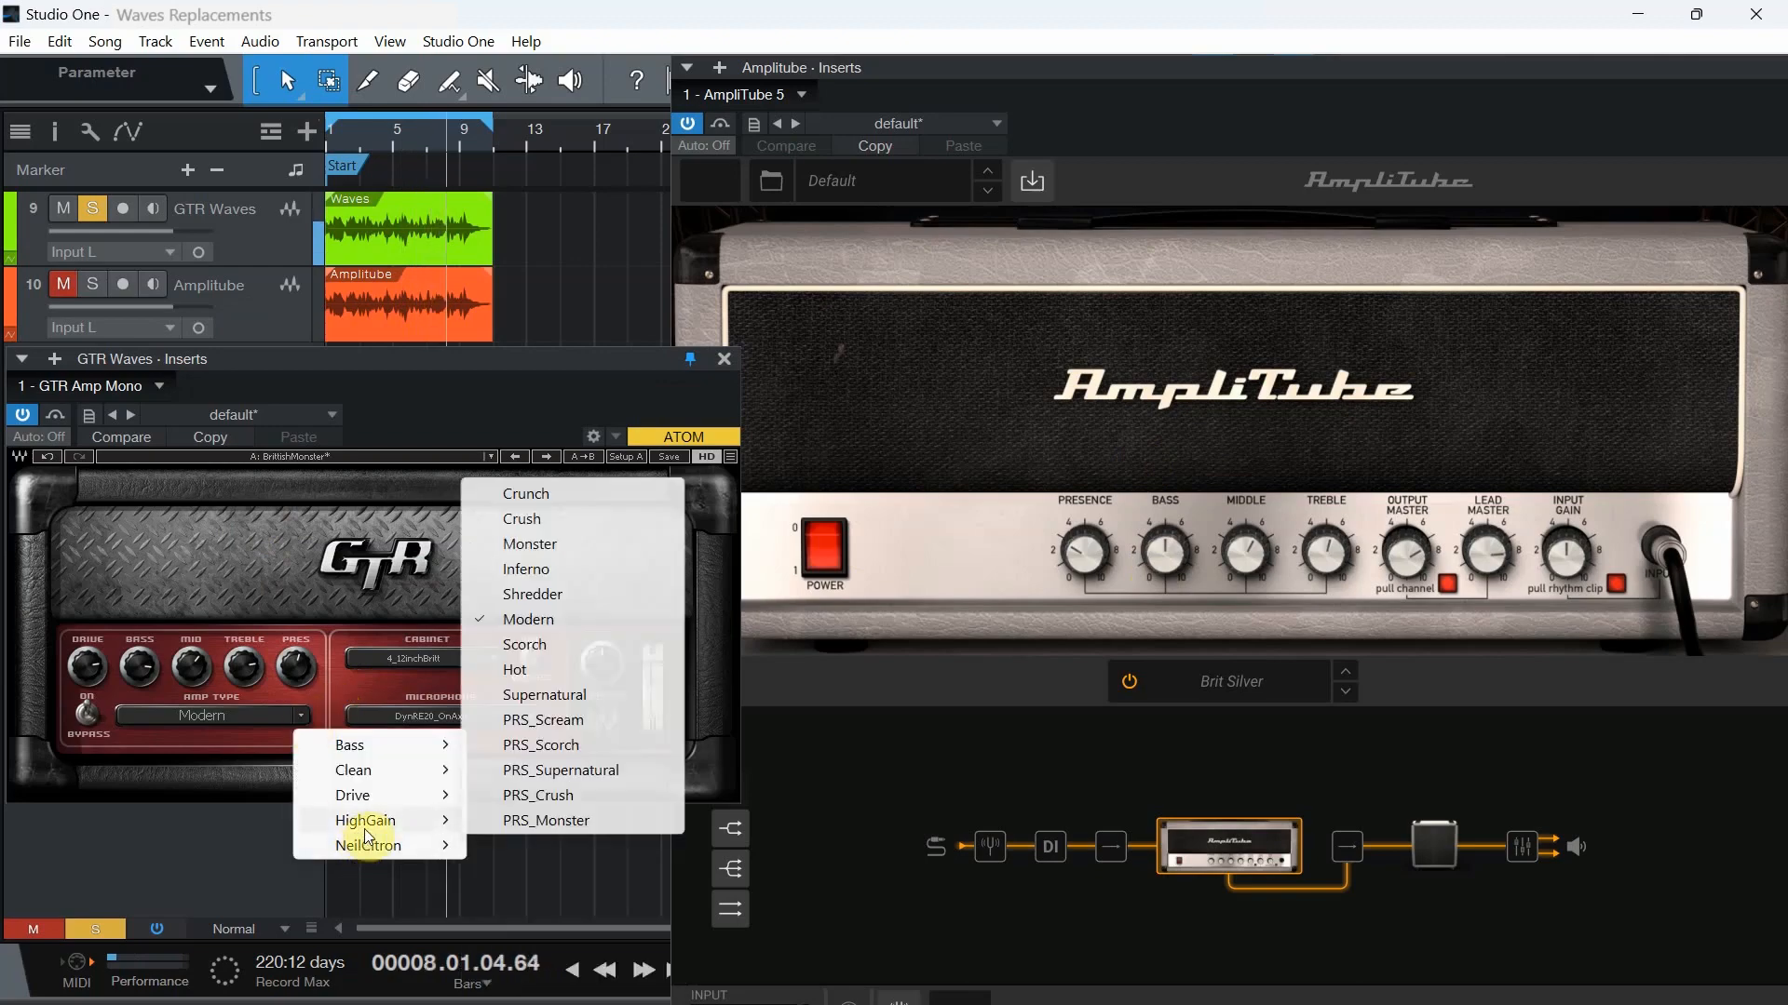
pyautogui.moveTo(451, 816)
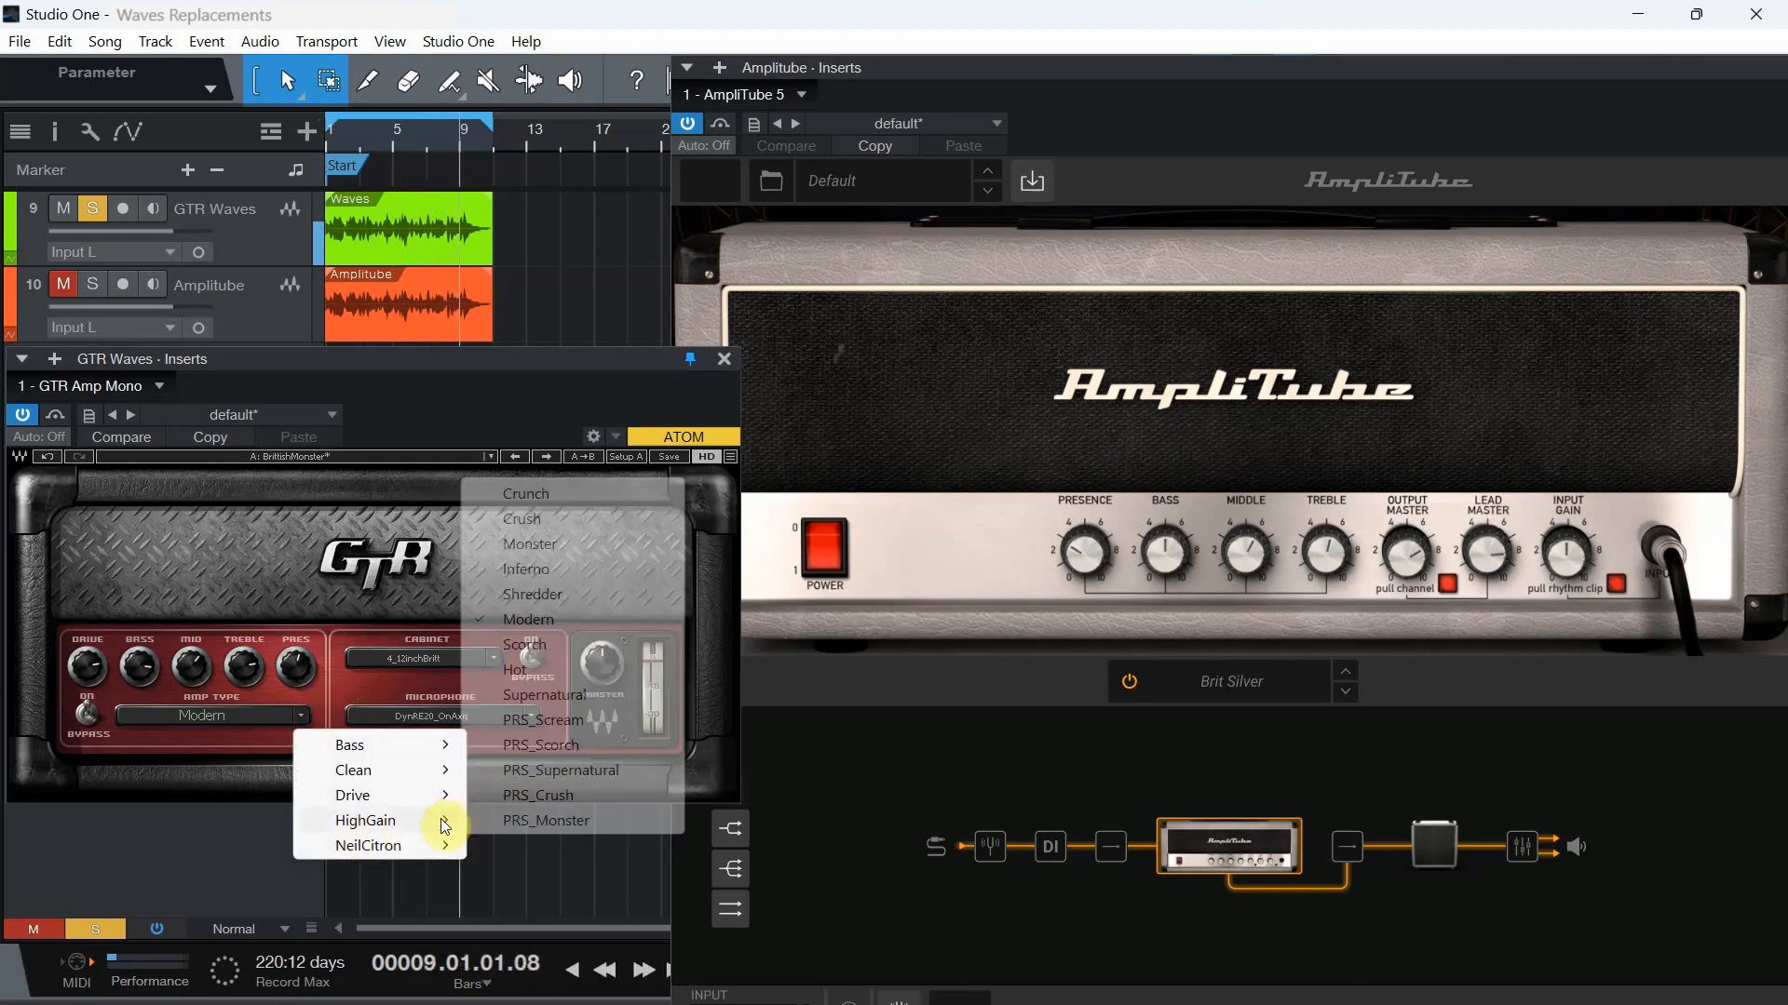
pyautogui.click(541, 773)
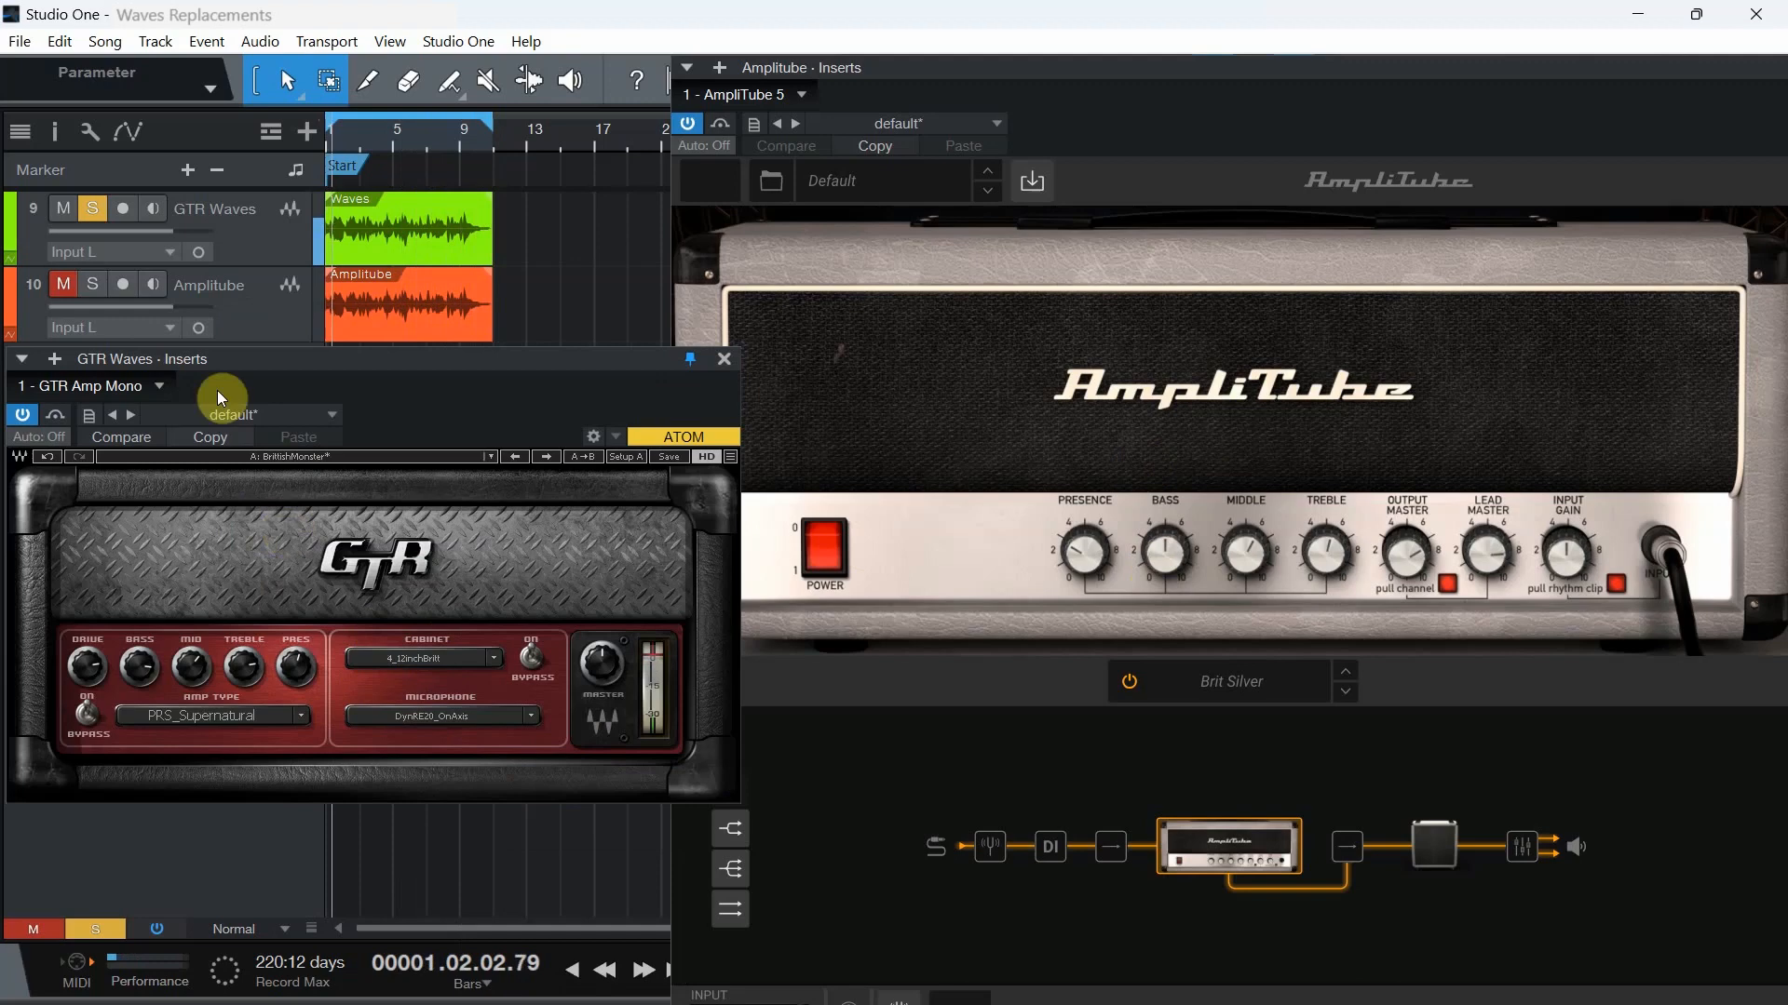
# Alternate the solo between Amplitube and GTR Waves to compare Brit Silver with PRS_Supernatural, muting Amplitube in between
pyautogui.click(92, 288)
pyautogui.click(95, 211)
pyautogui.click(64, 287)
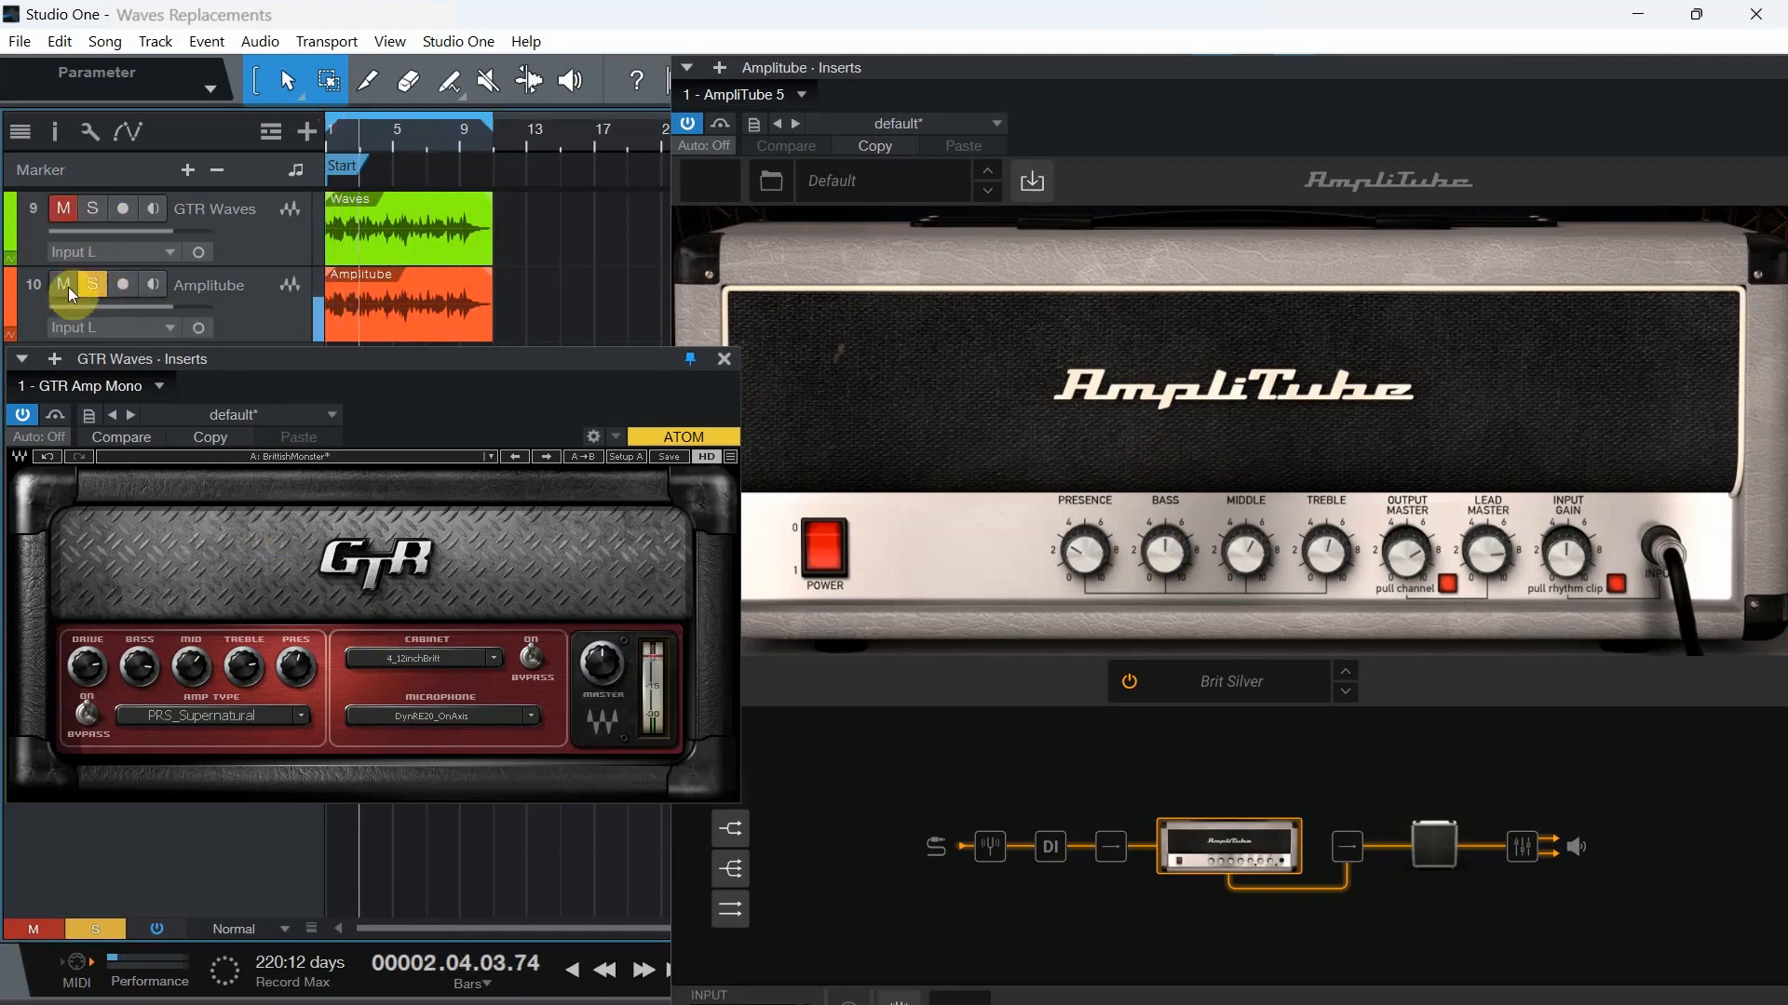
pyautogui.click(72, 281)
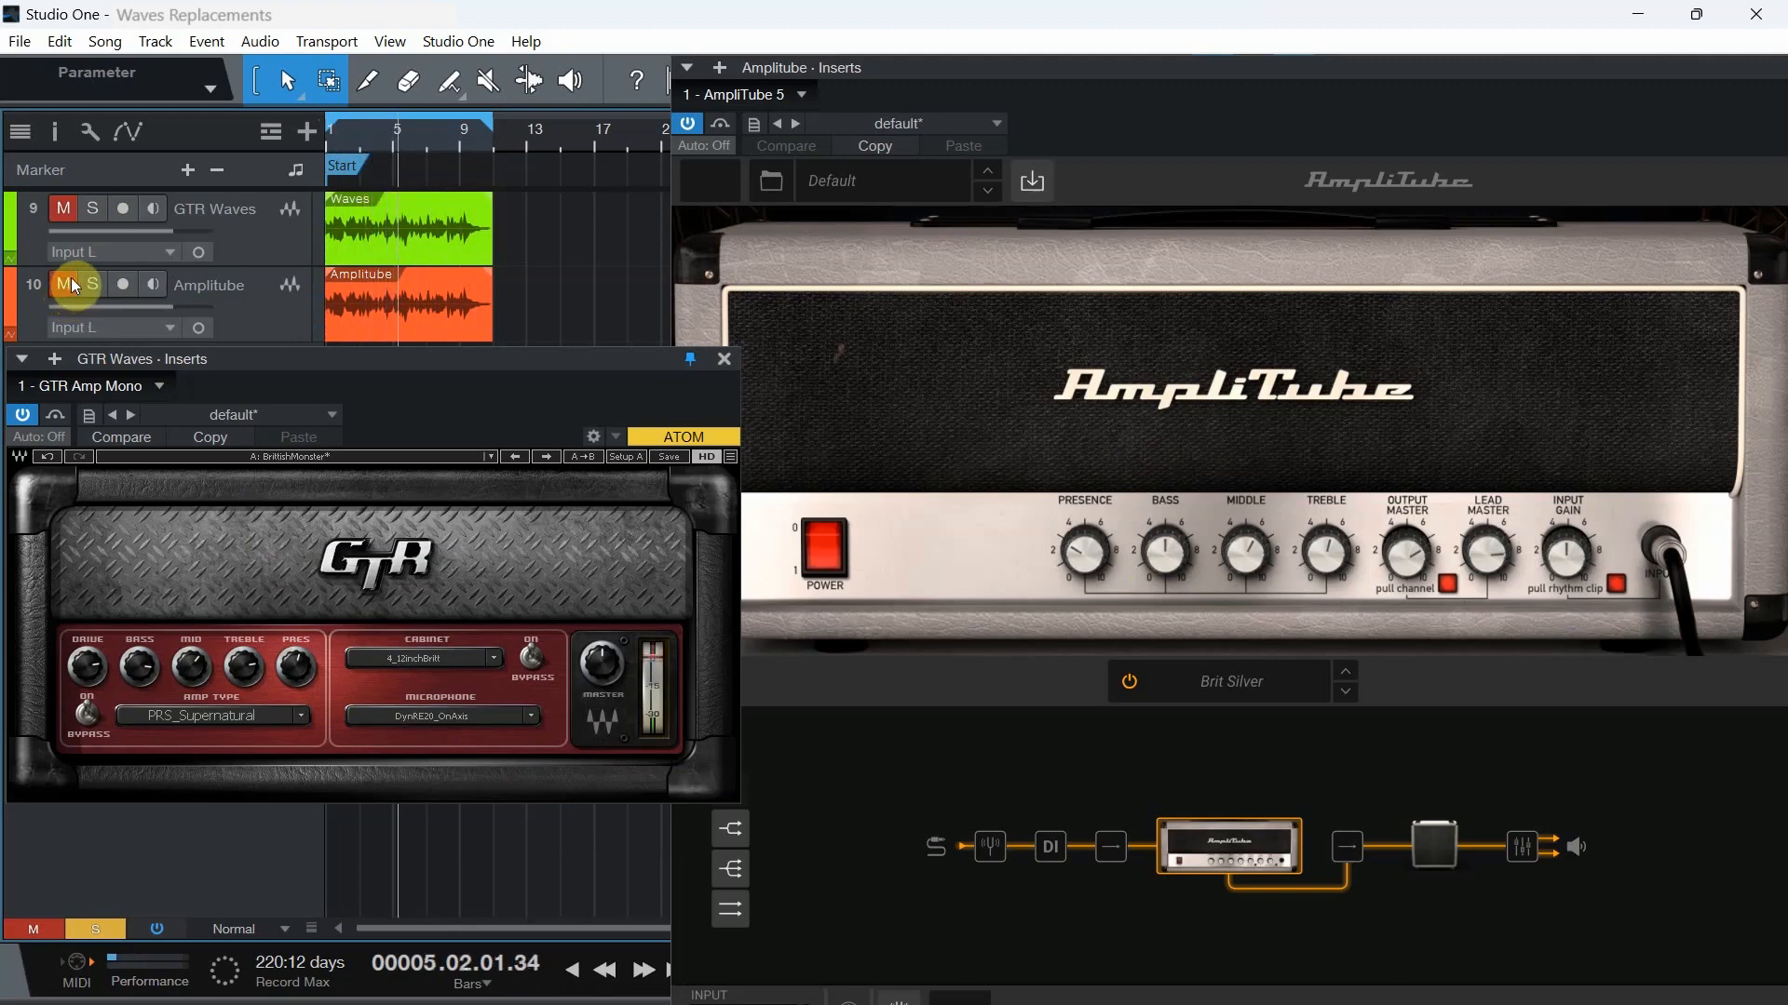
pyautogui.click(91, 281)
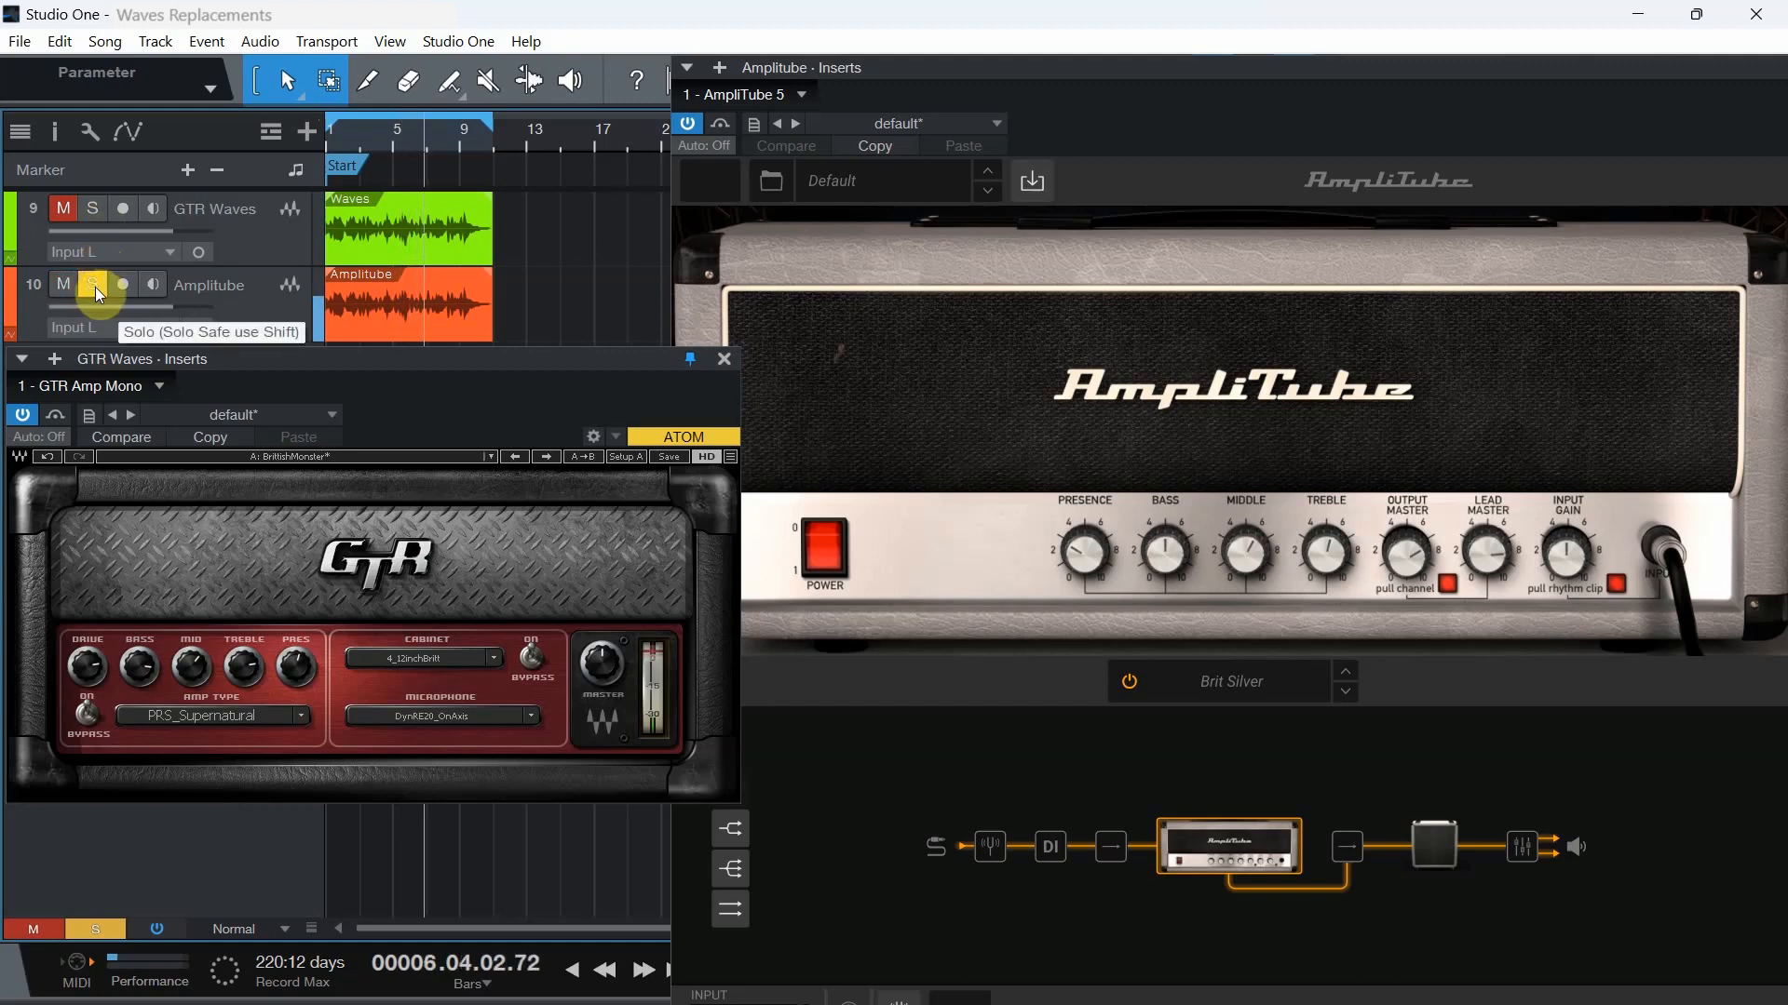
pyautogui.click(92, 209)
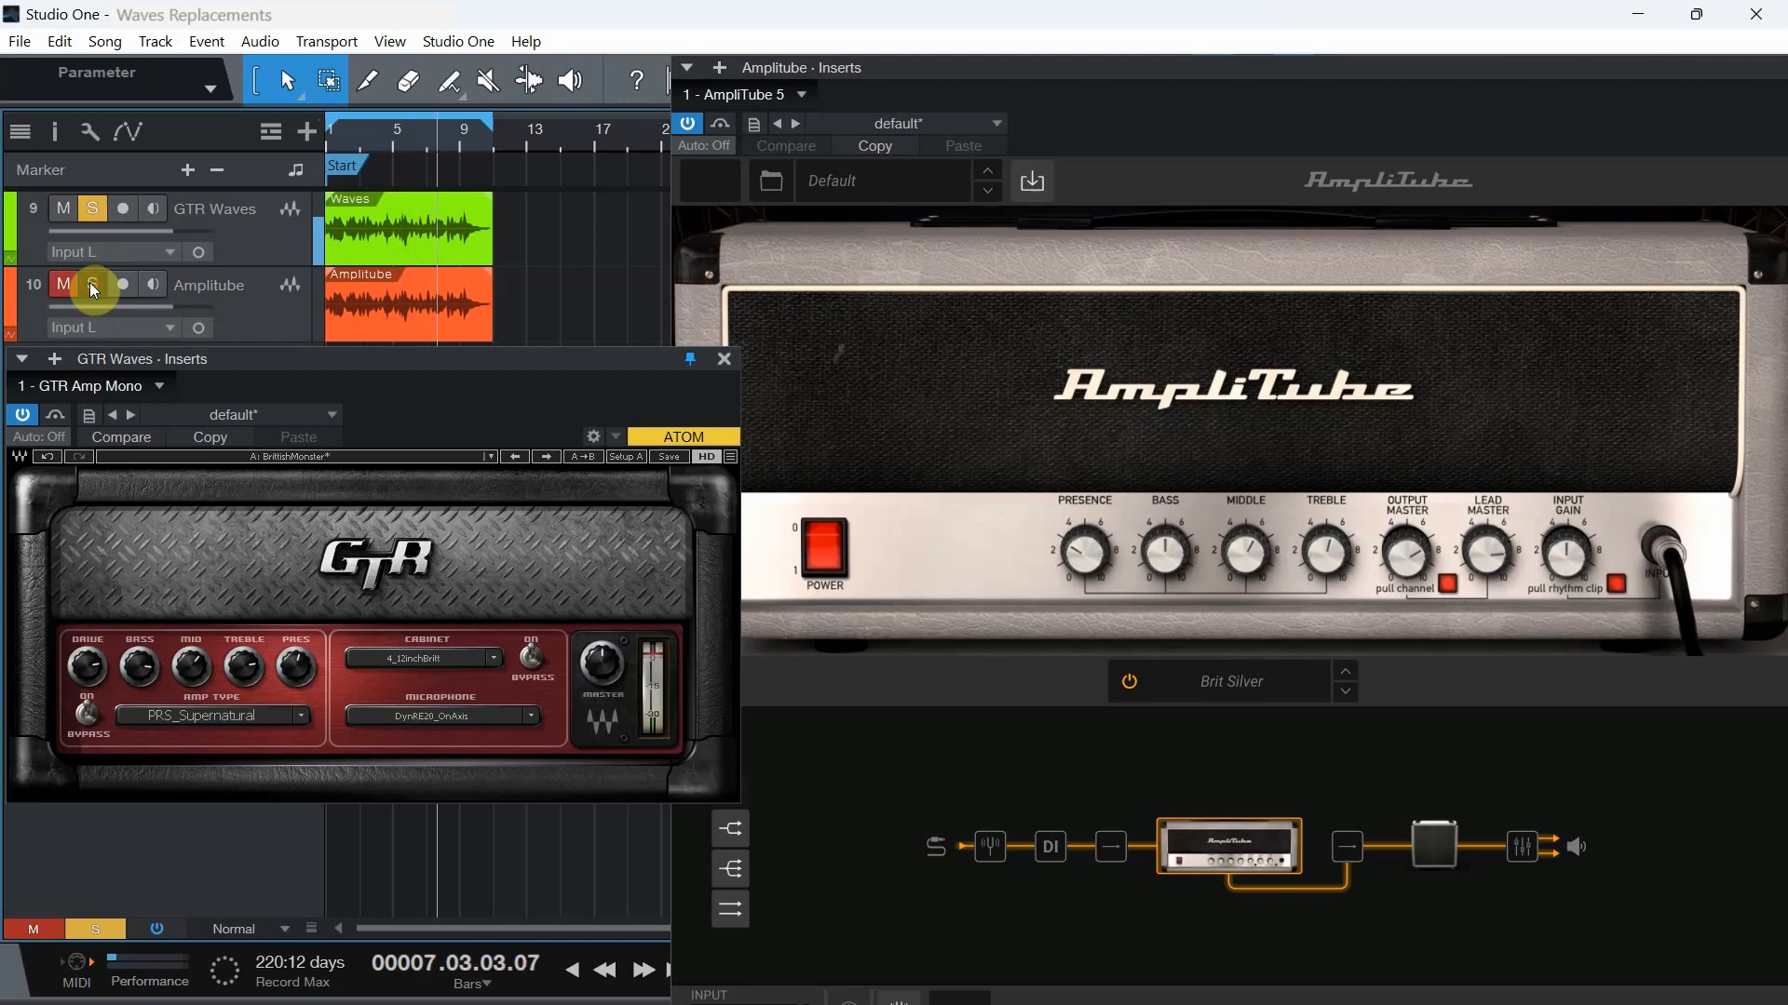
pyautogui.click(92, 282)
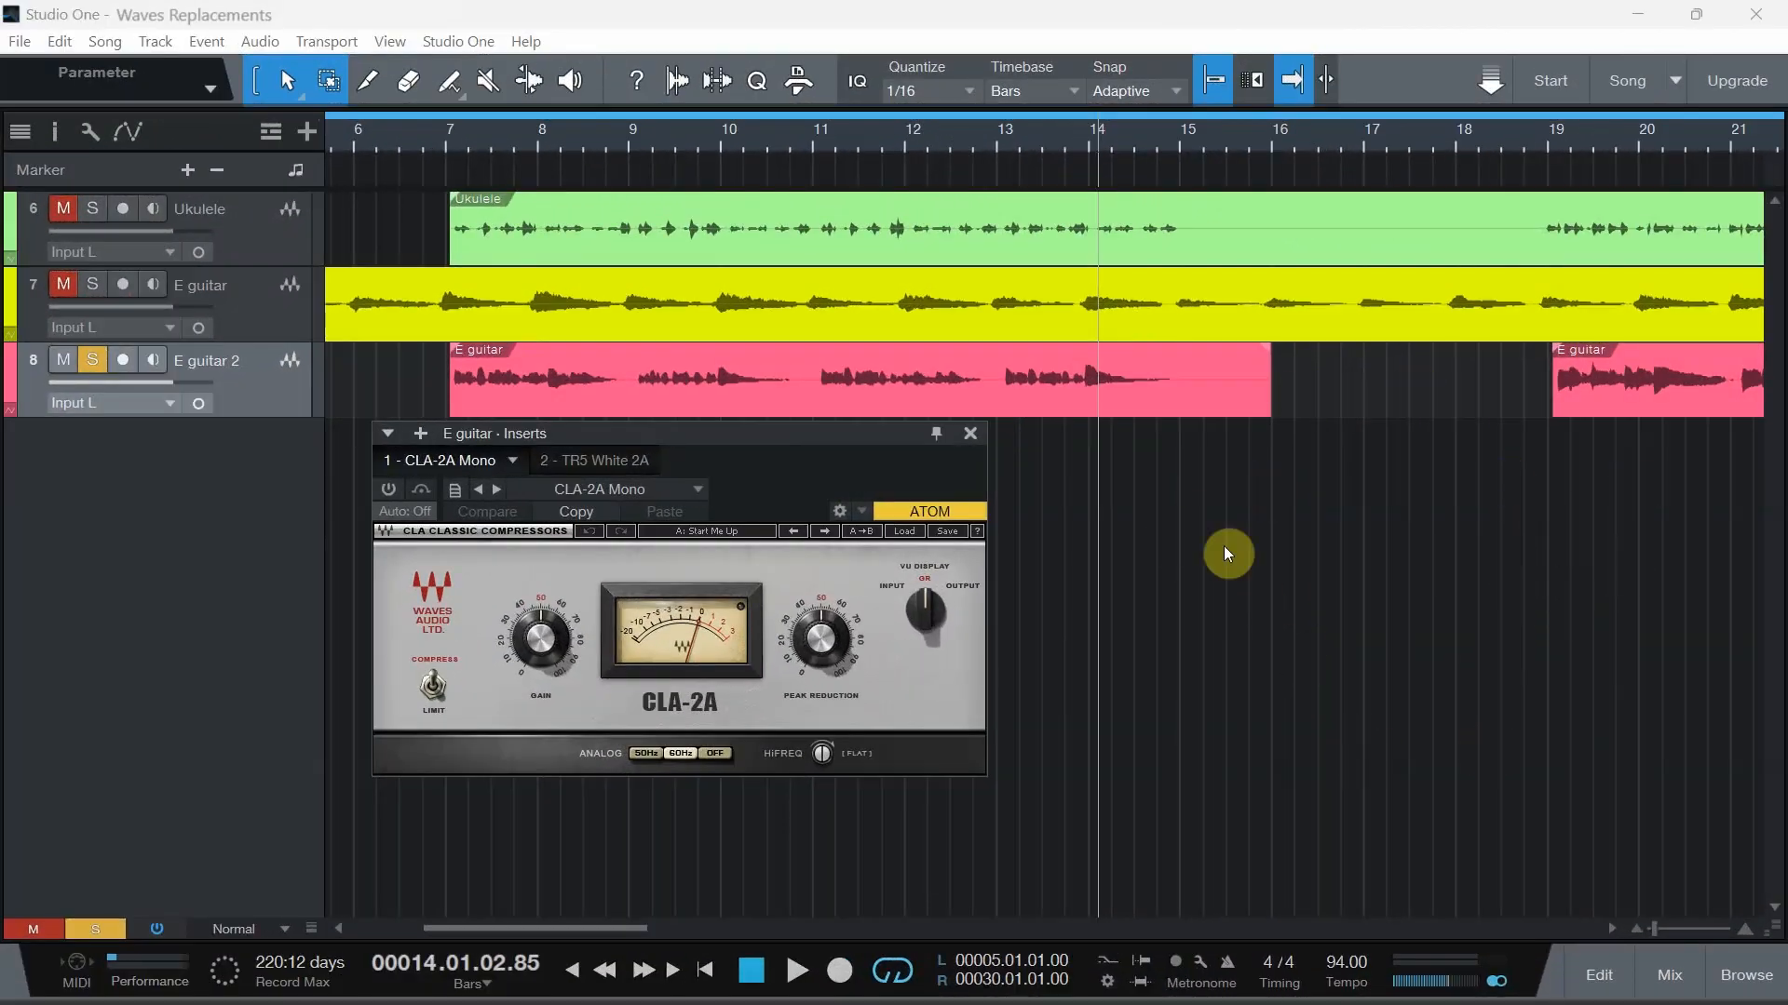
# Place the playback cursor at the start of bar 5
pyautogui.click(337, 137)
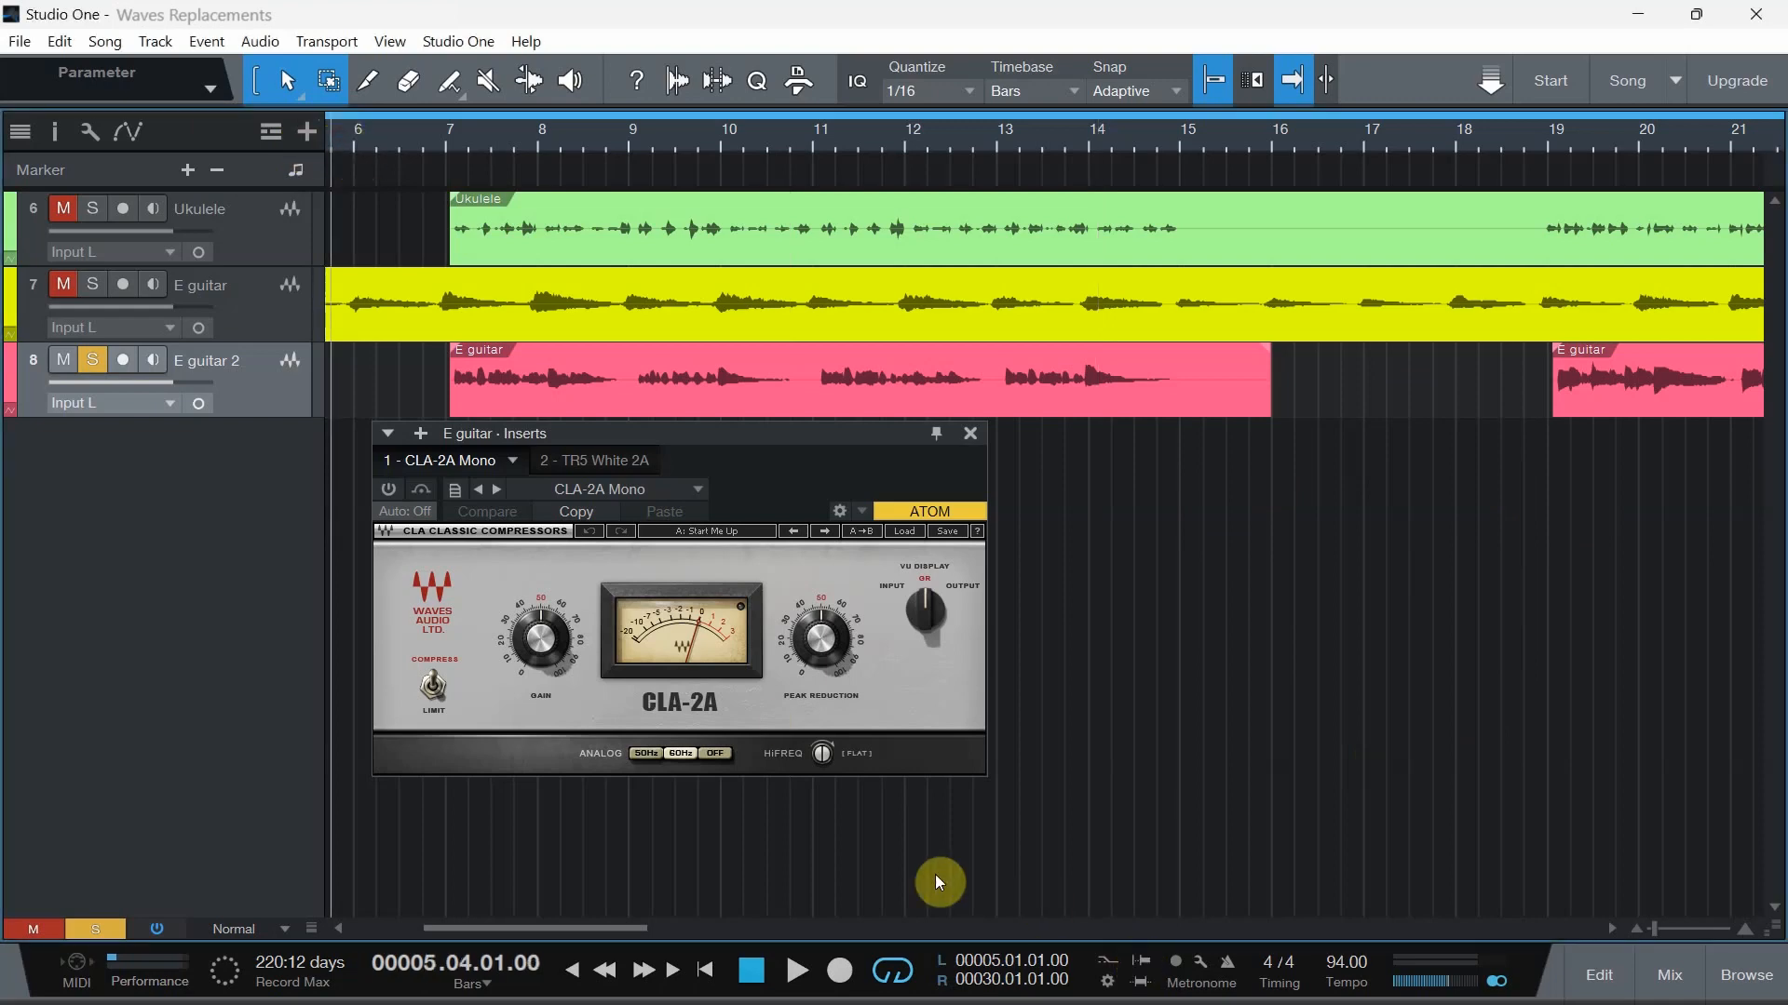
pyautogui.moveTo(603, 929); pyautogui.dragTo(583, 929)
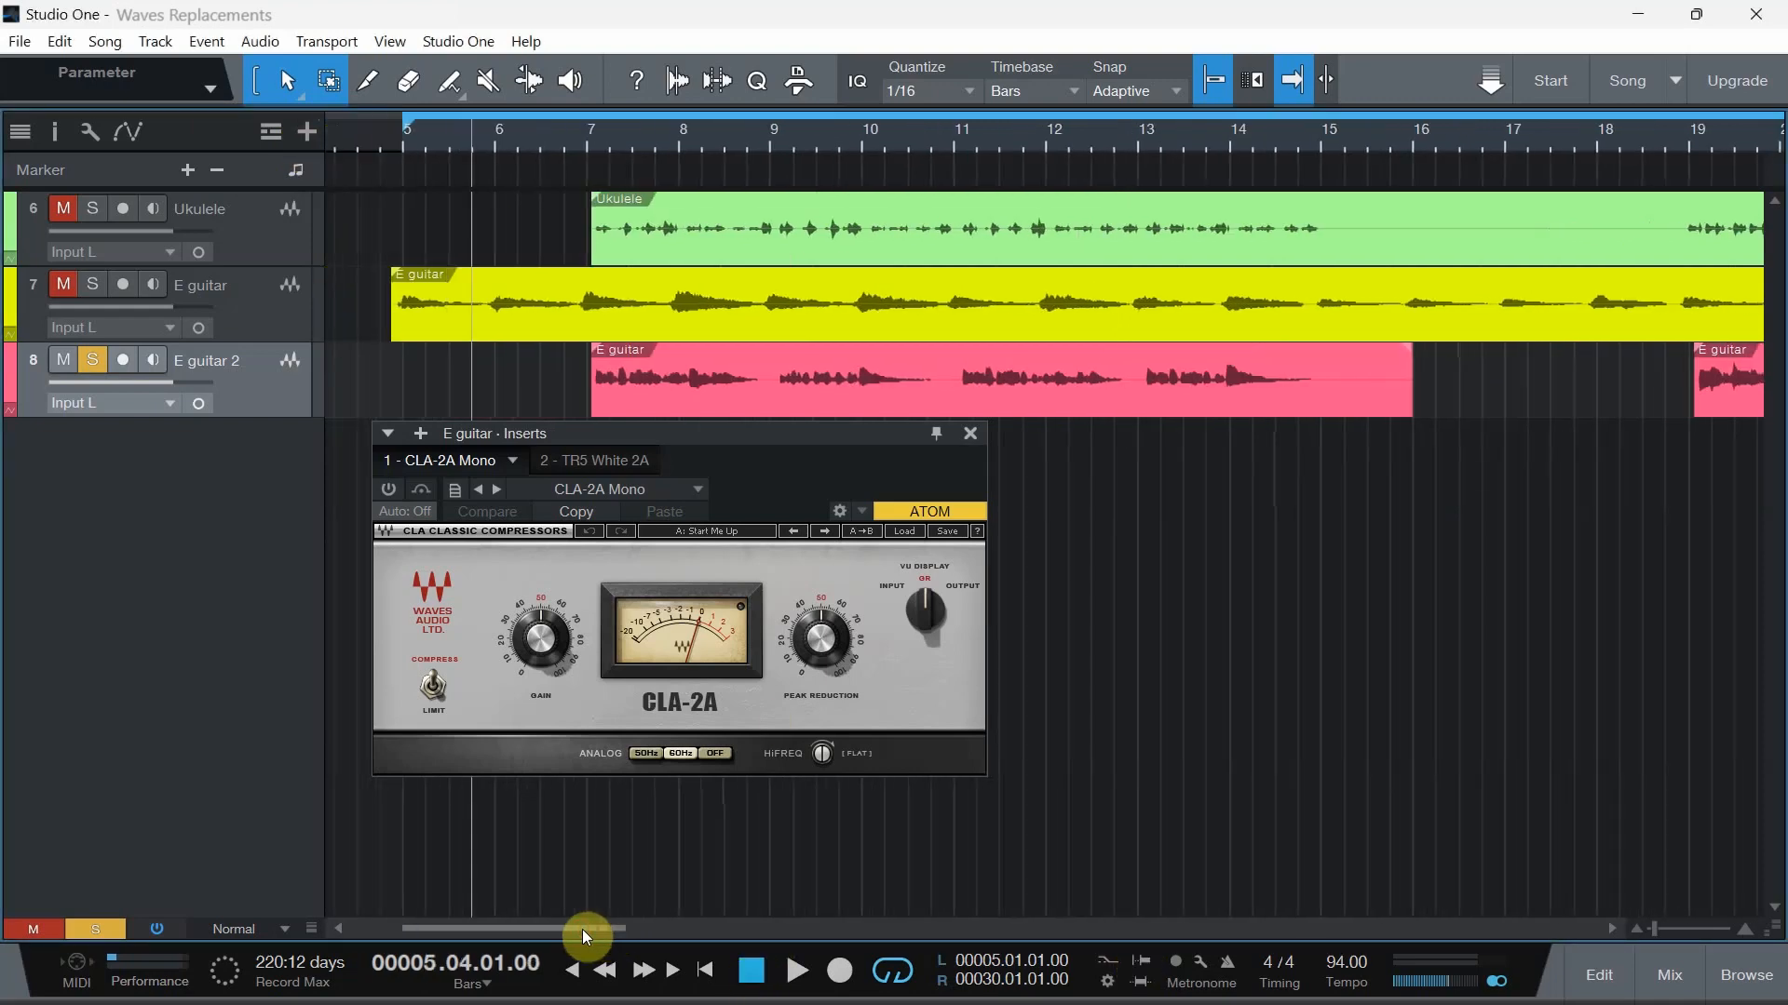
pyautogui.click(405, 149)
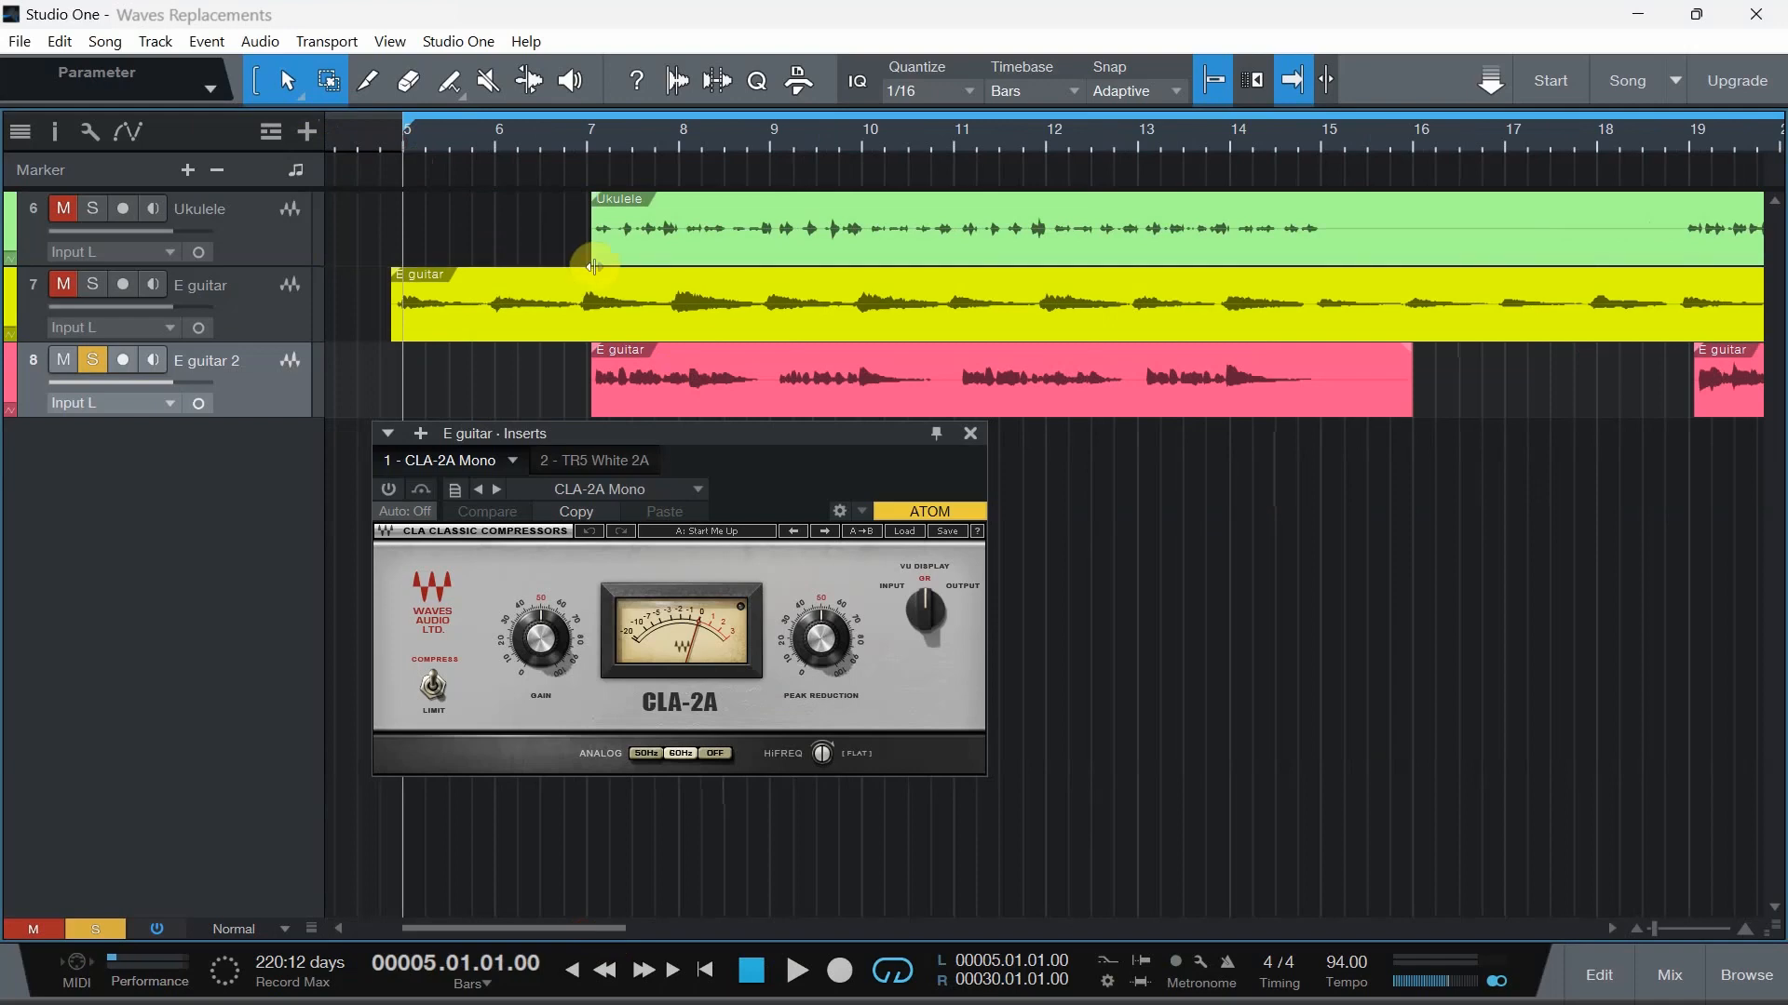
# View the TR5 White 2A insert on the E guitar track, reposition the inserts window, and return to CLA-2A Mono
pyautogui.click(598, 459)
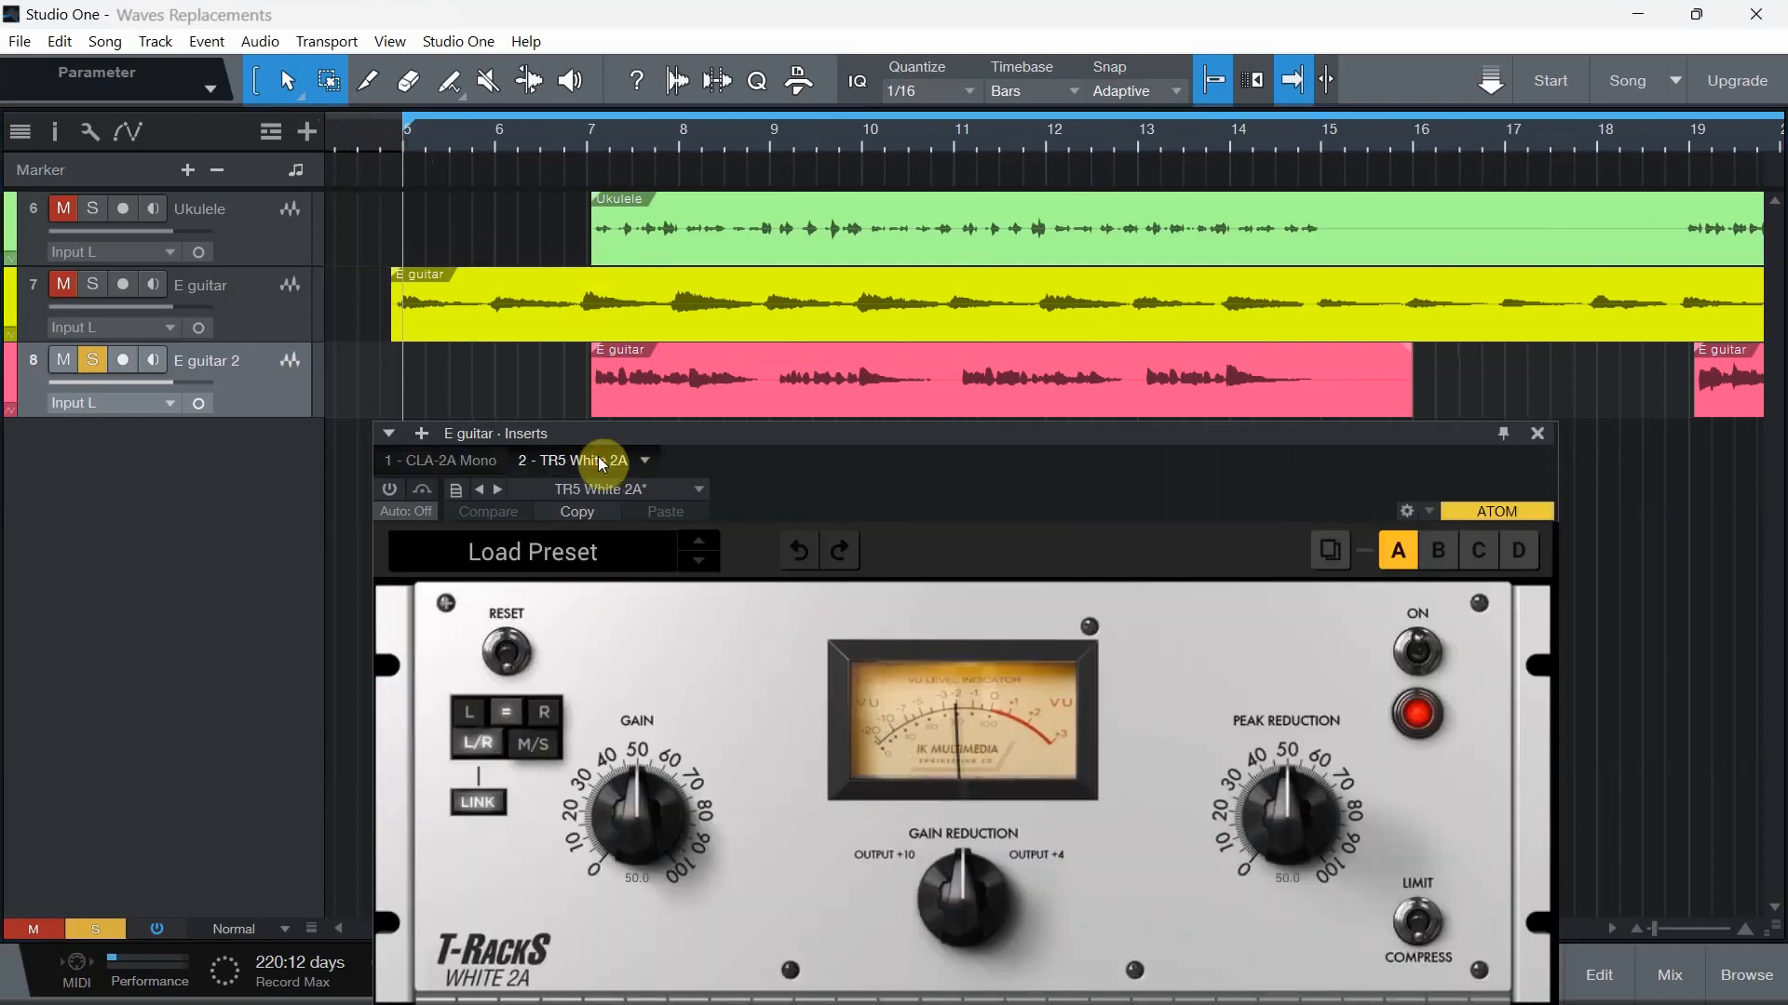
pyautogui.moveTo(858, 453); pyautogui.dragTo(925, 260)
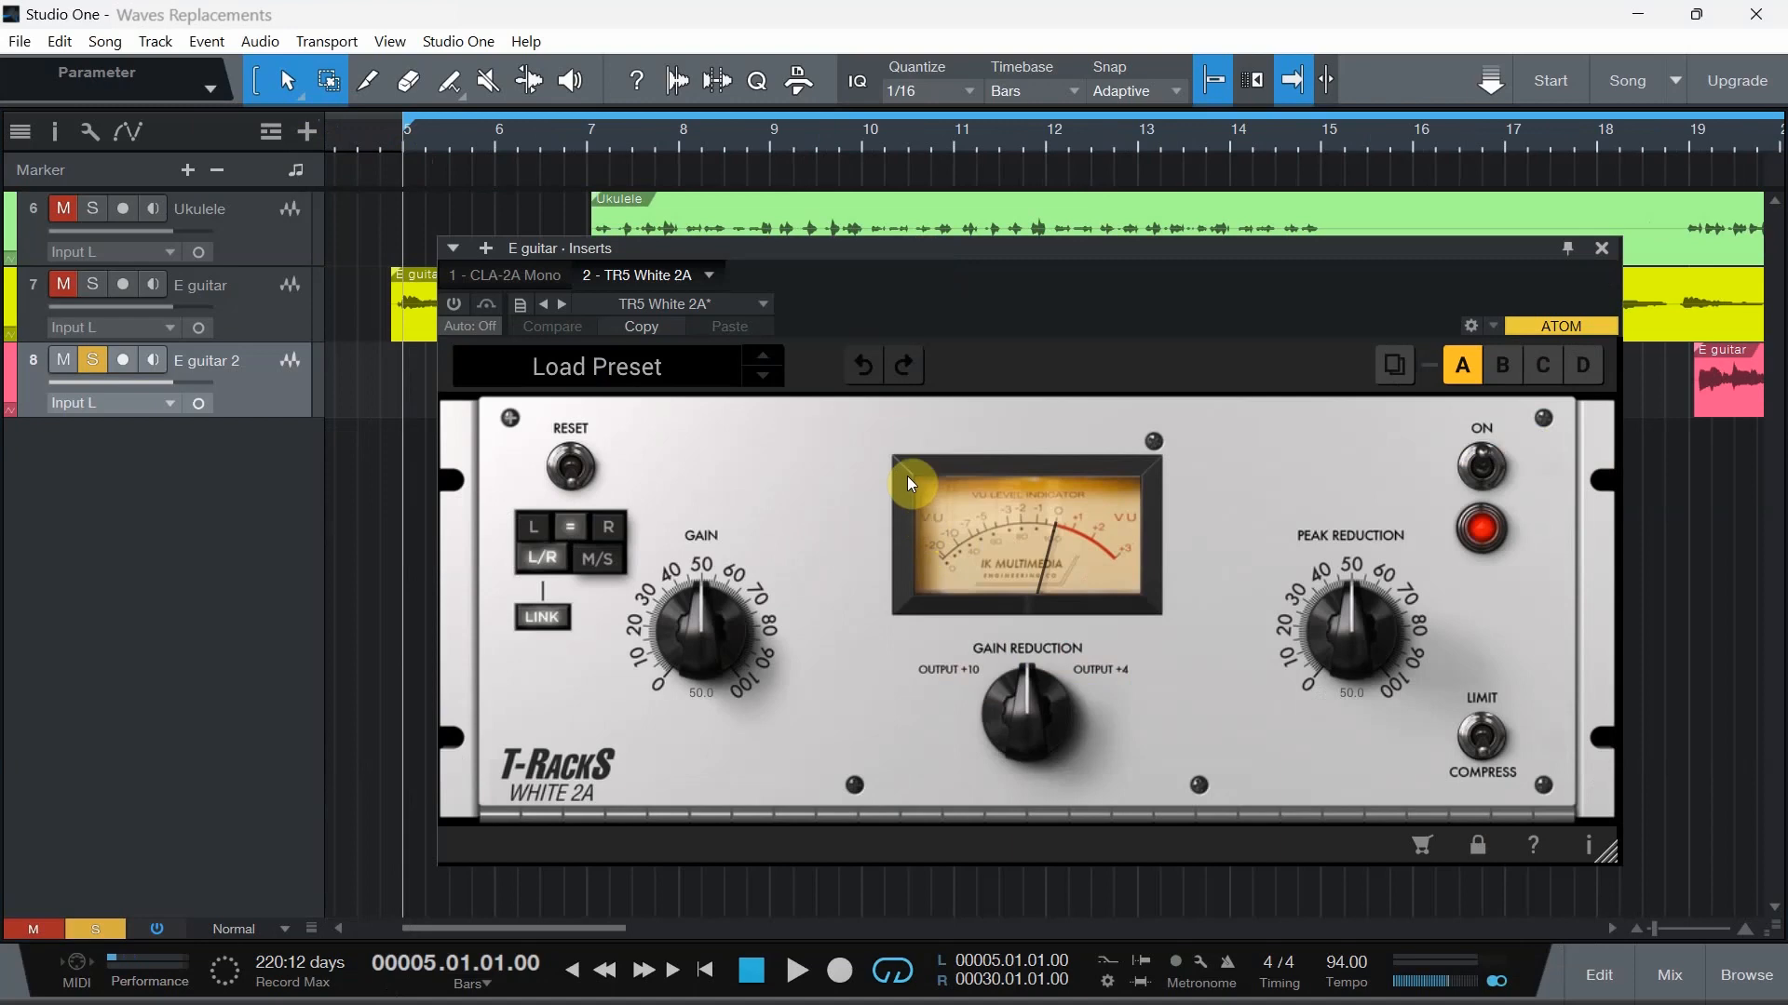
pyautogui.moveTo(928, 262); pyautogui.dragTo(919, 433)
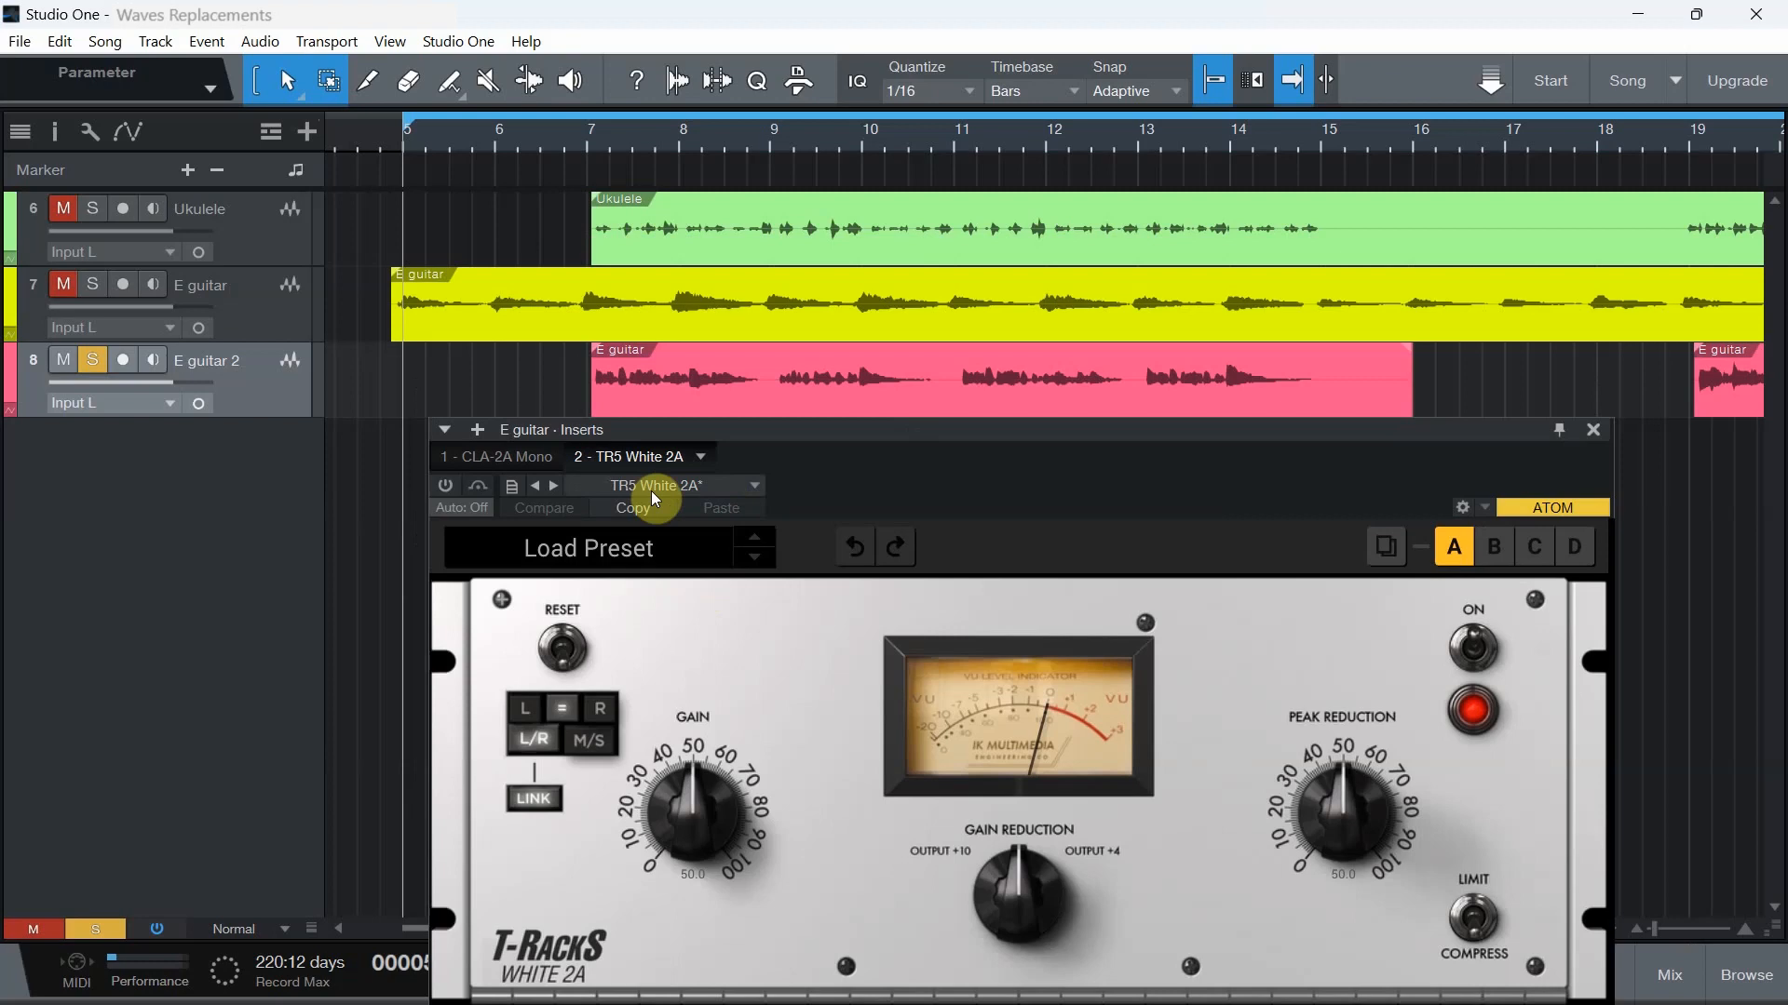
pyautogui.click(530, 461)
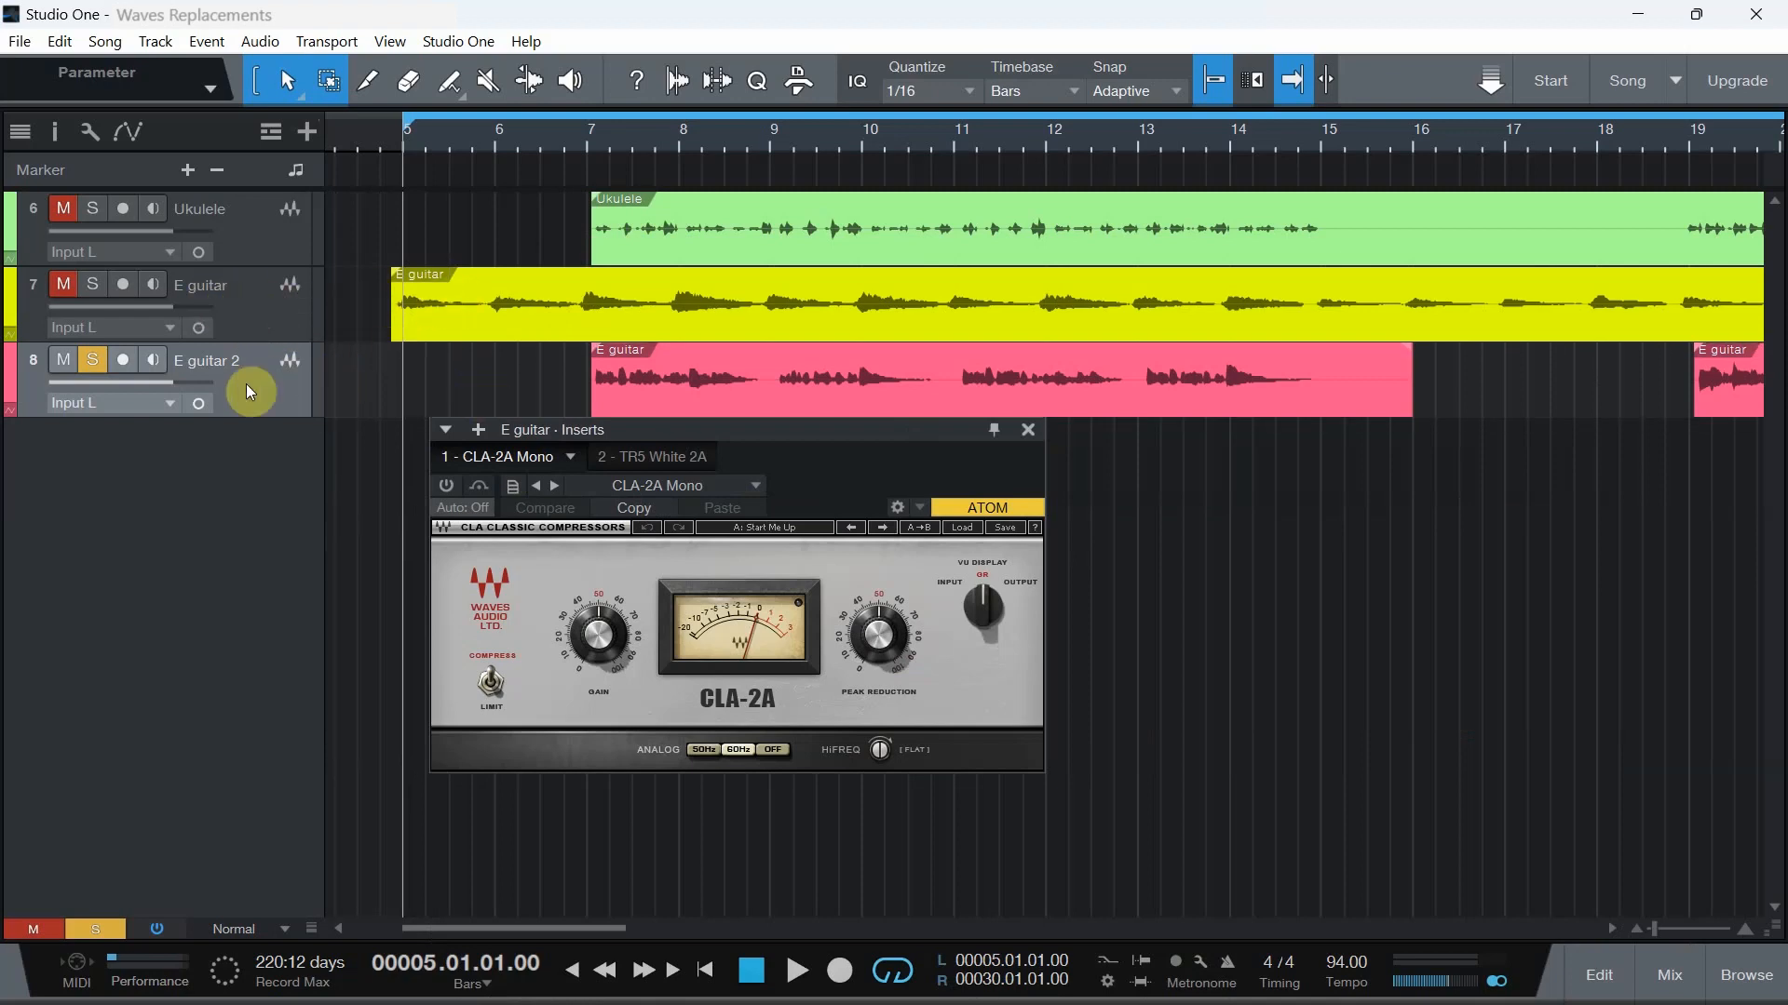
# Solo the E guitar track and play it with the CLA-2A Mono compressor activated
pyautogui.click(90, 289)
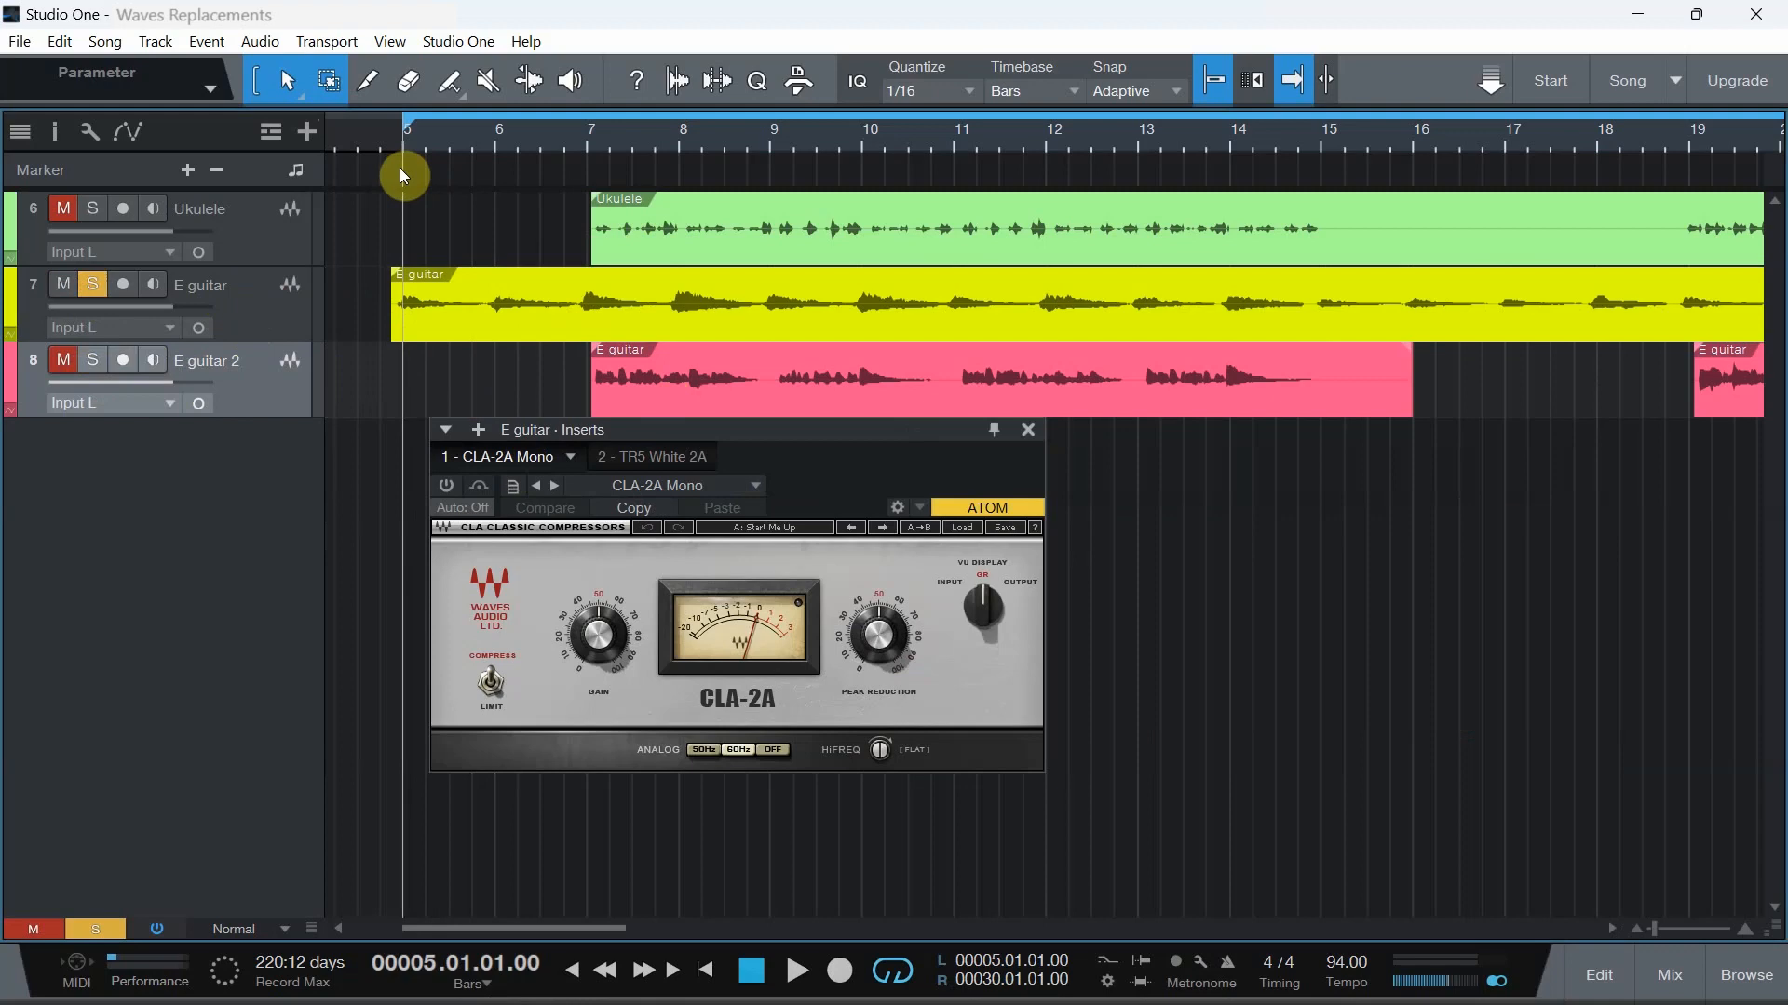
pyautogui.moveTo(707, 430); pyautogui.dragTo(710, 432)
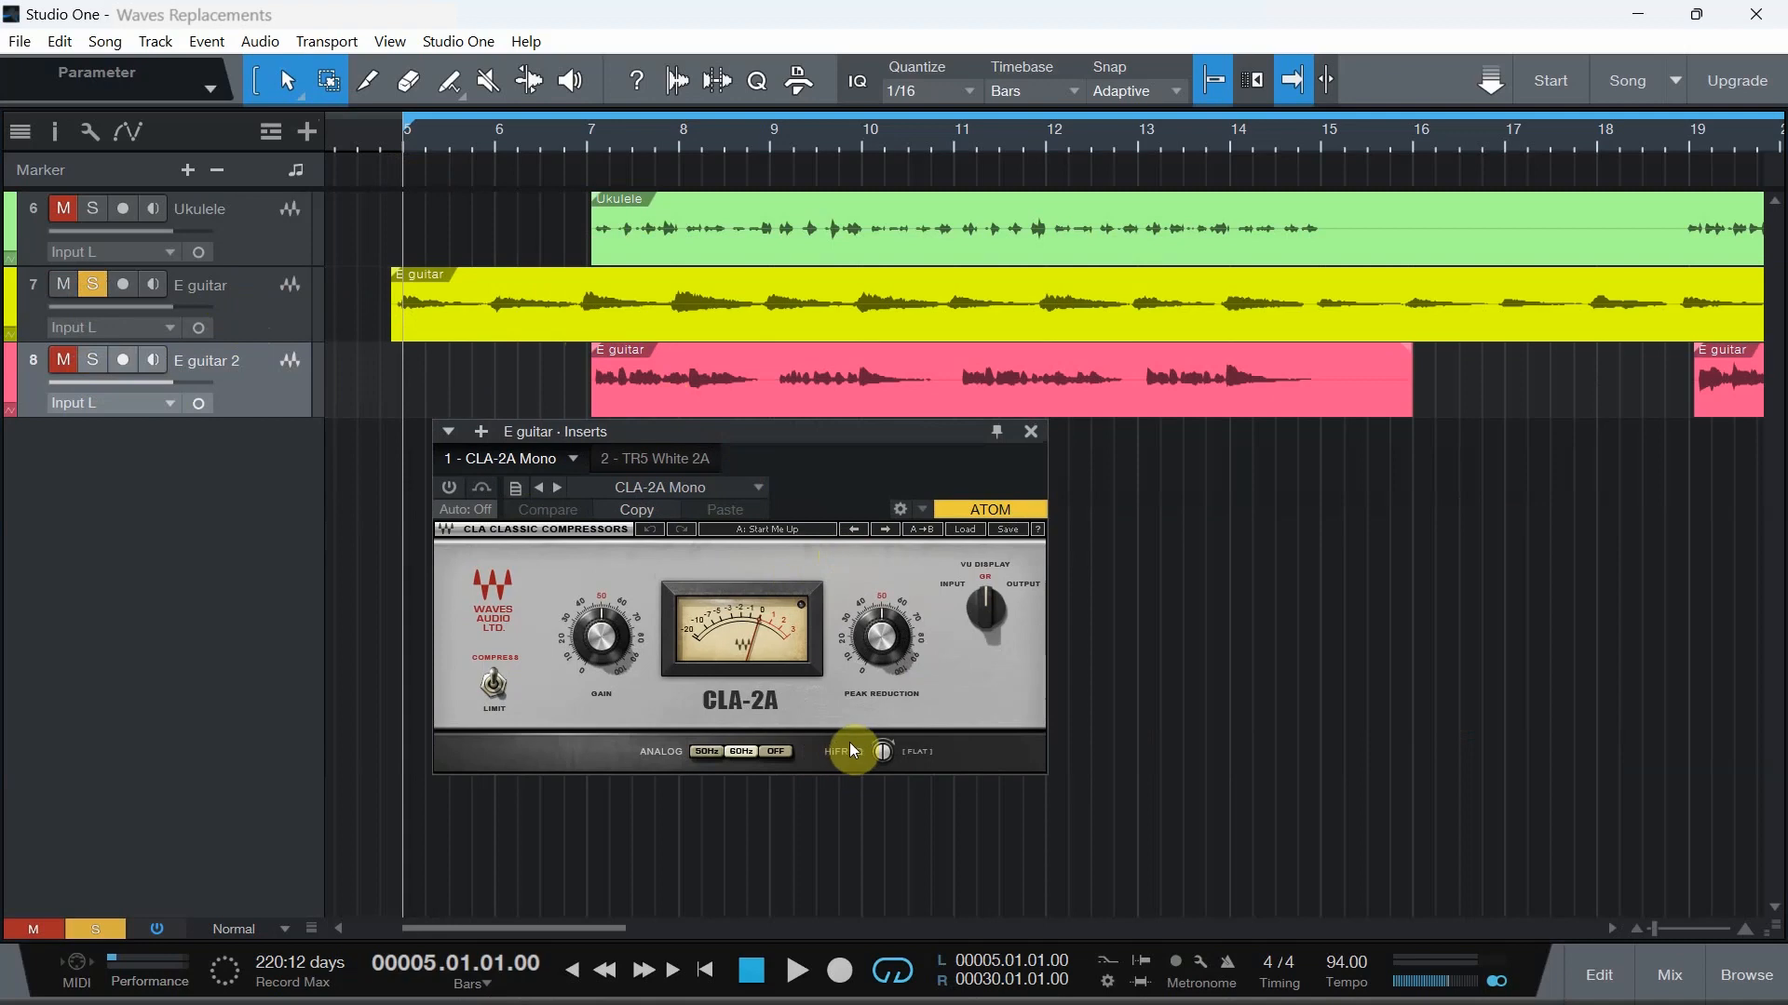
pyautogui.click(794, 969)
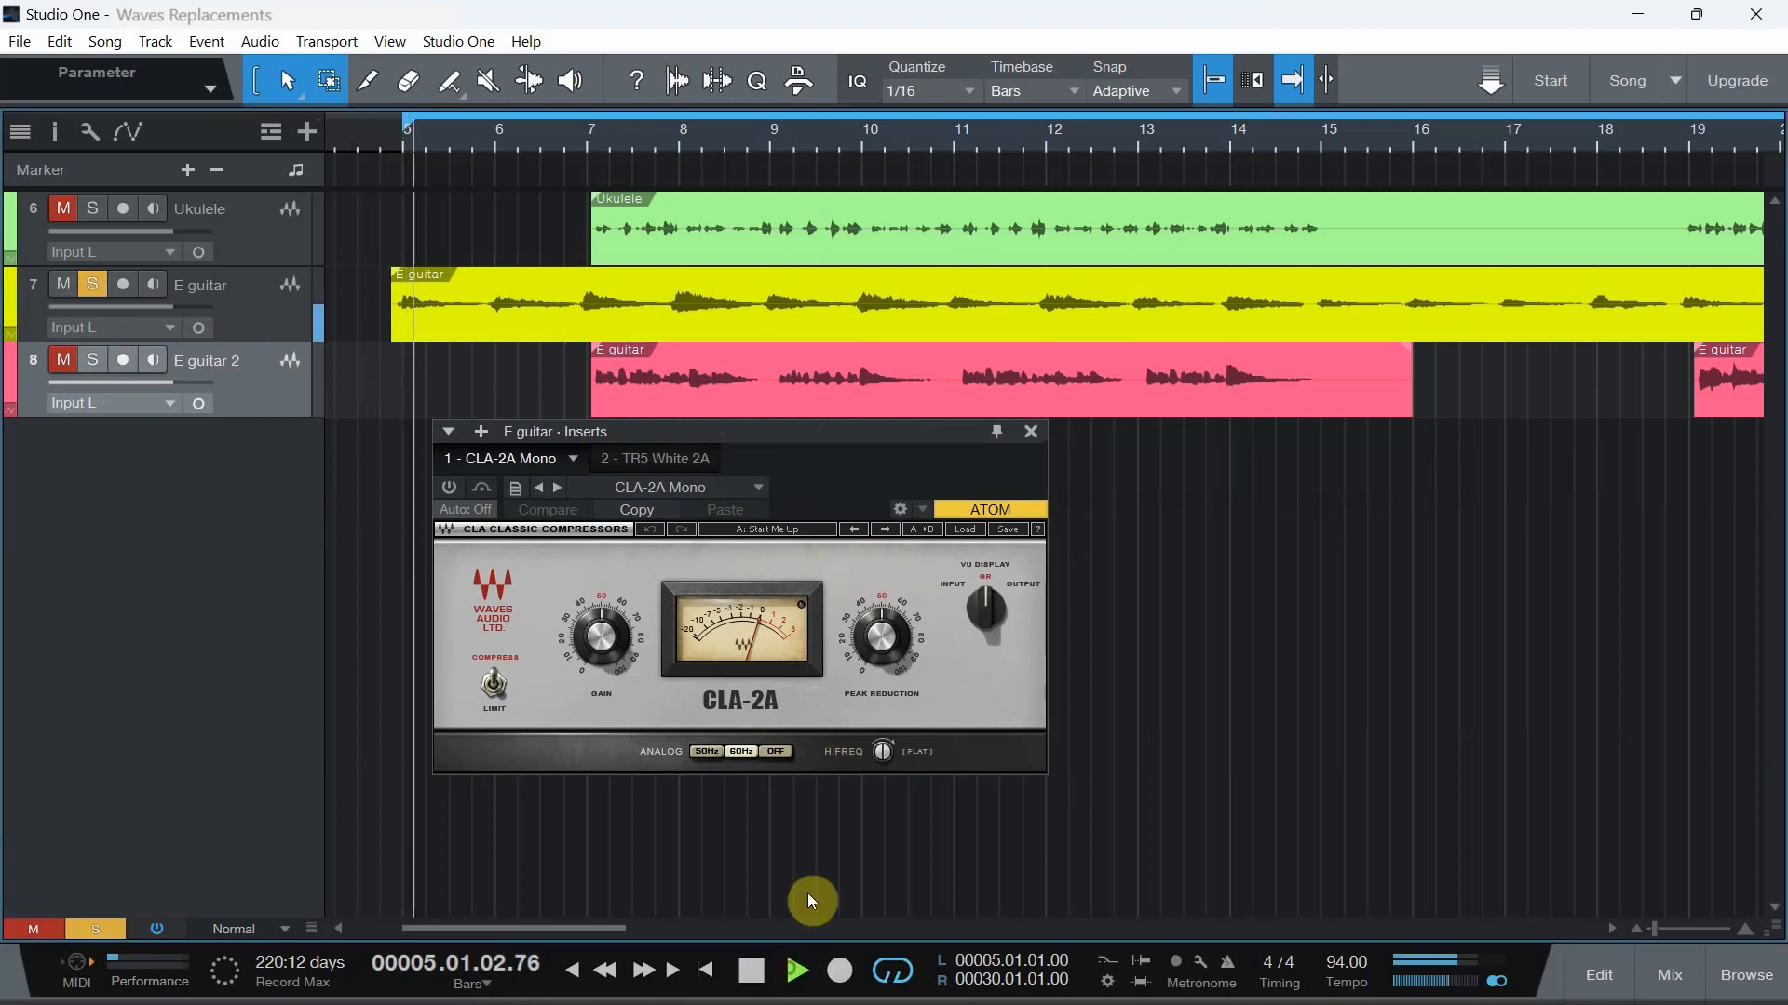
pyautogui.click(449, 488)
# Set the CLA-2A peak reduction to about 59 and its gain to about 46 during playback
pyautogui.moveTo(602, 658)
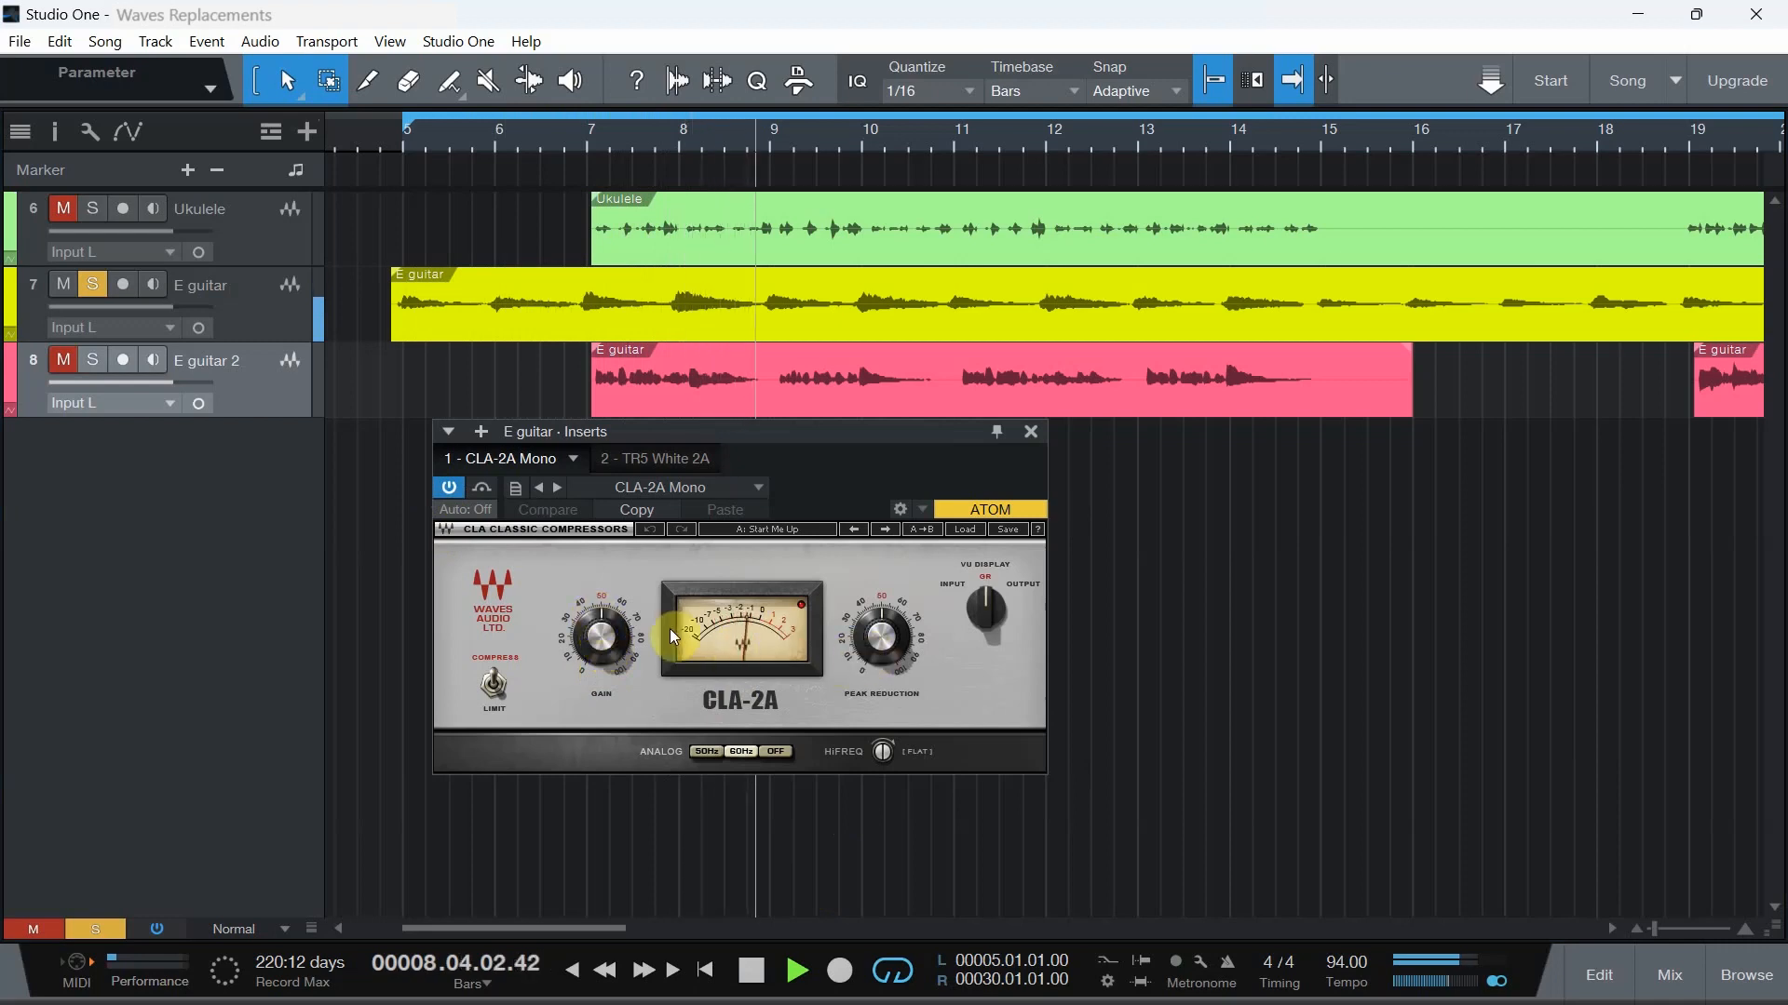
pyautogui.moveTo(864, 640); pyautogui.dragTo(864, 629)
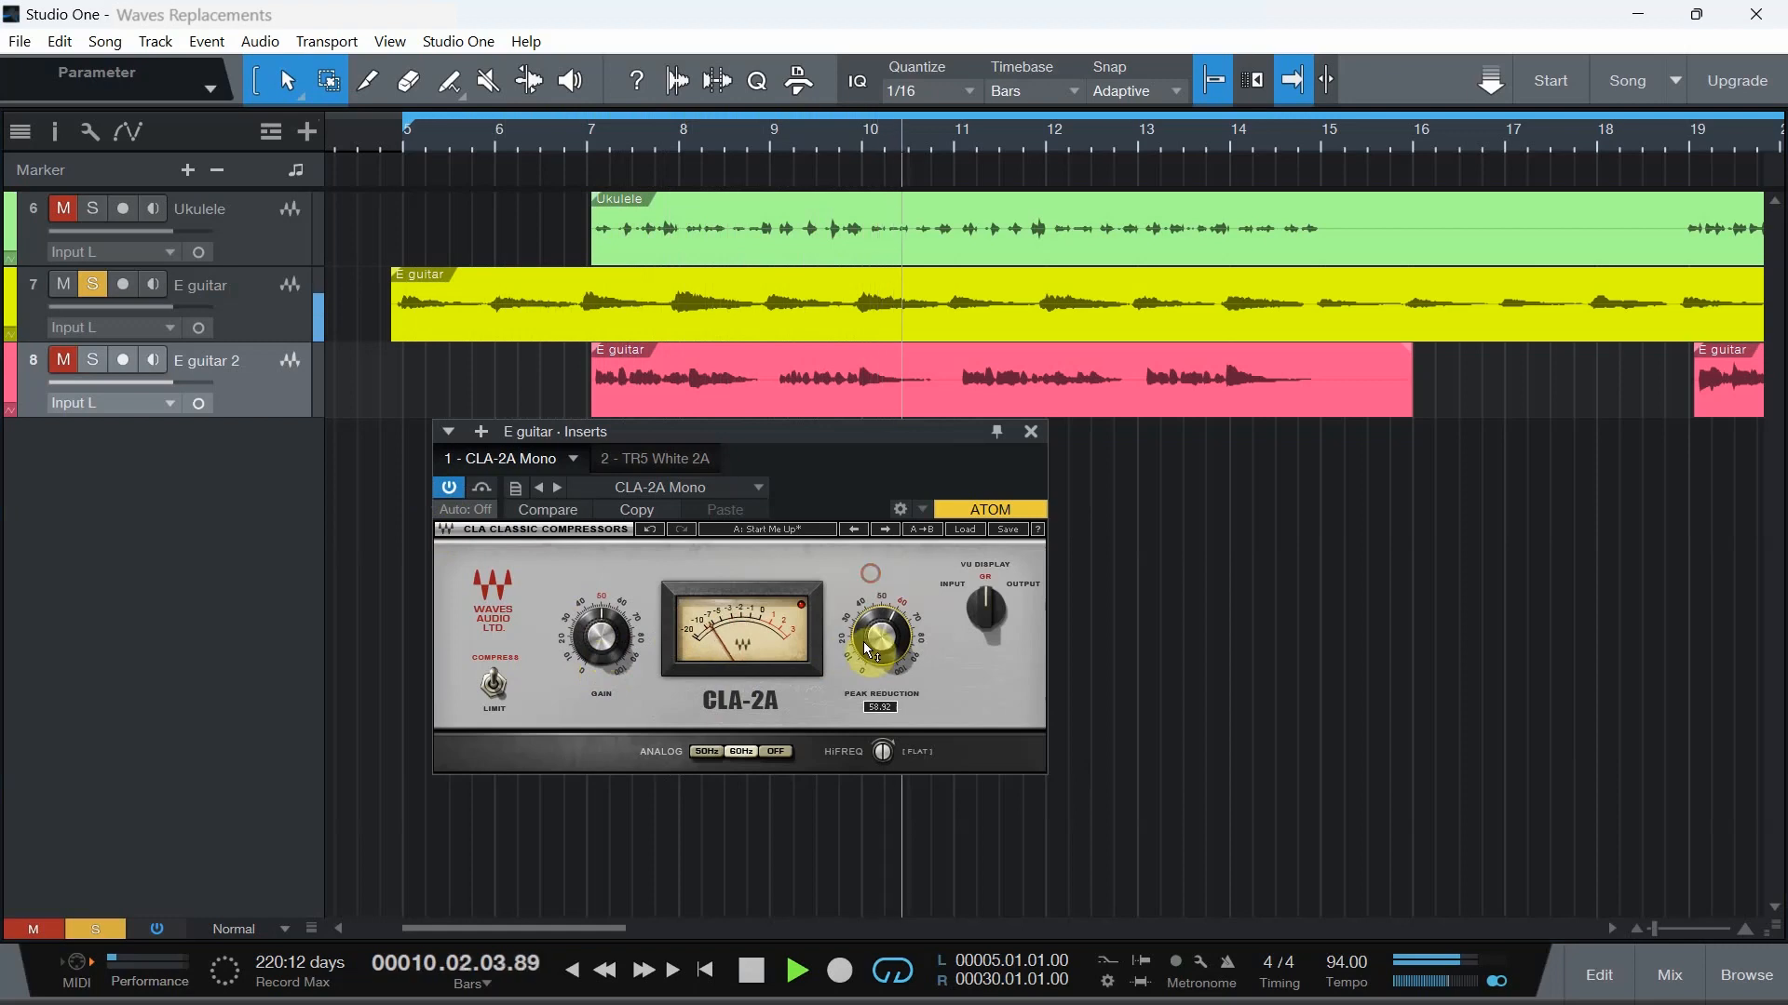
pyautogui.moveTo(592, 655); pyautogui.dragTo(593, 661)
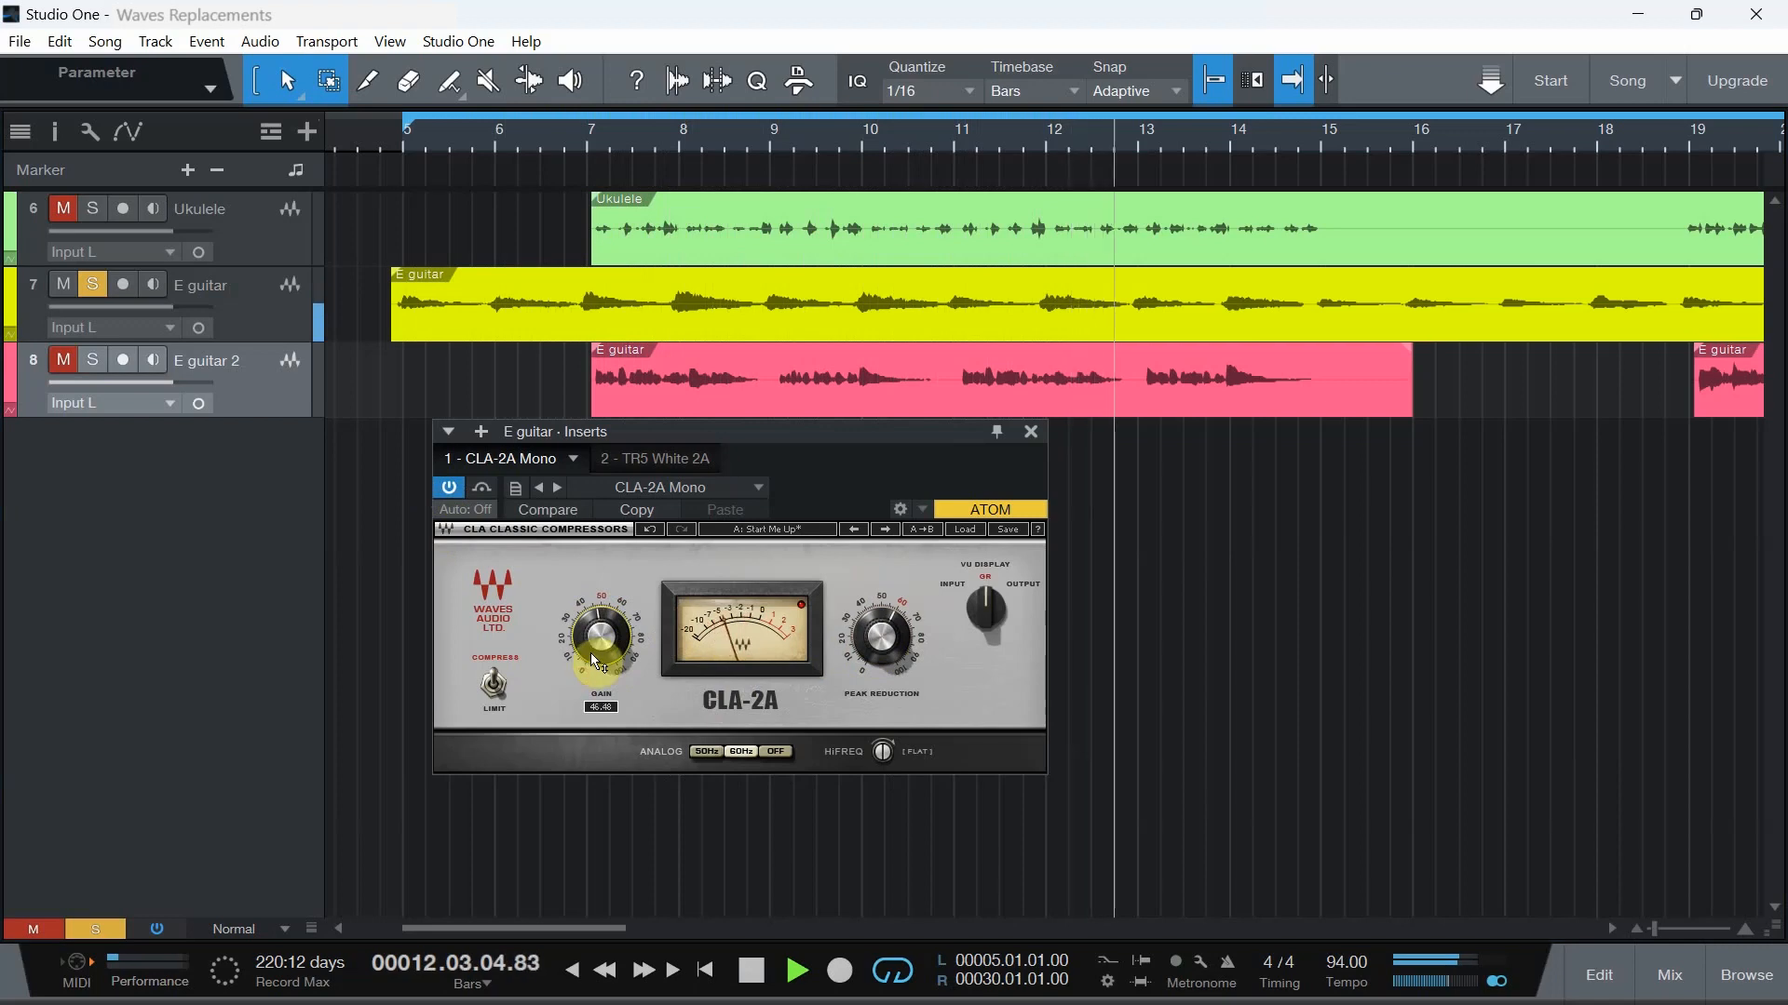
pyautogui.moveTo(857, 665); pyautogui.dragTo(857, 665)
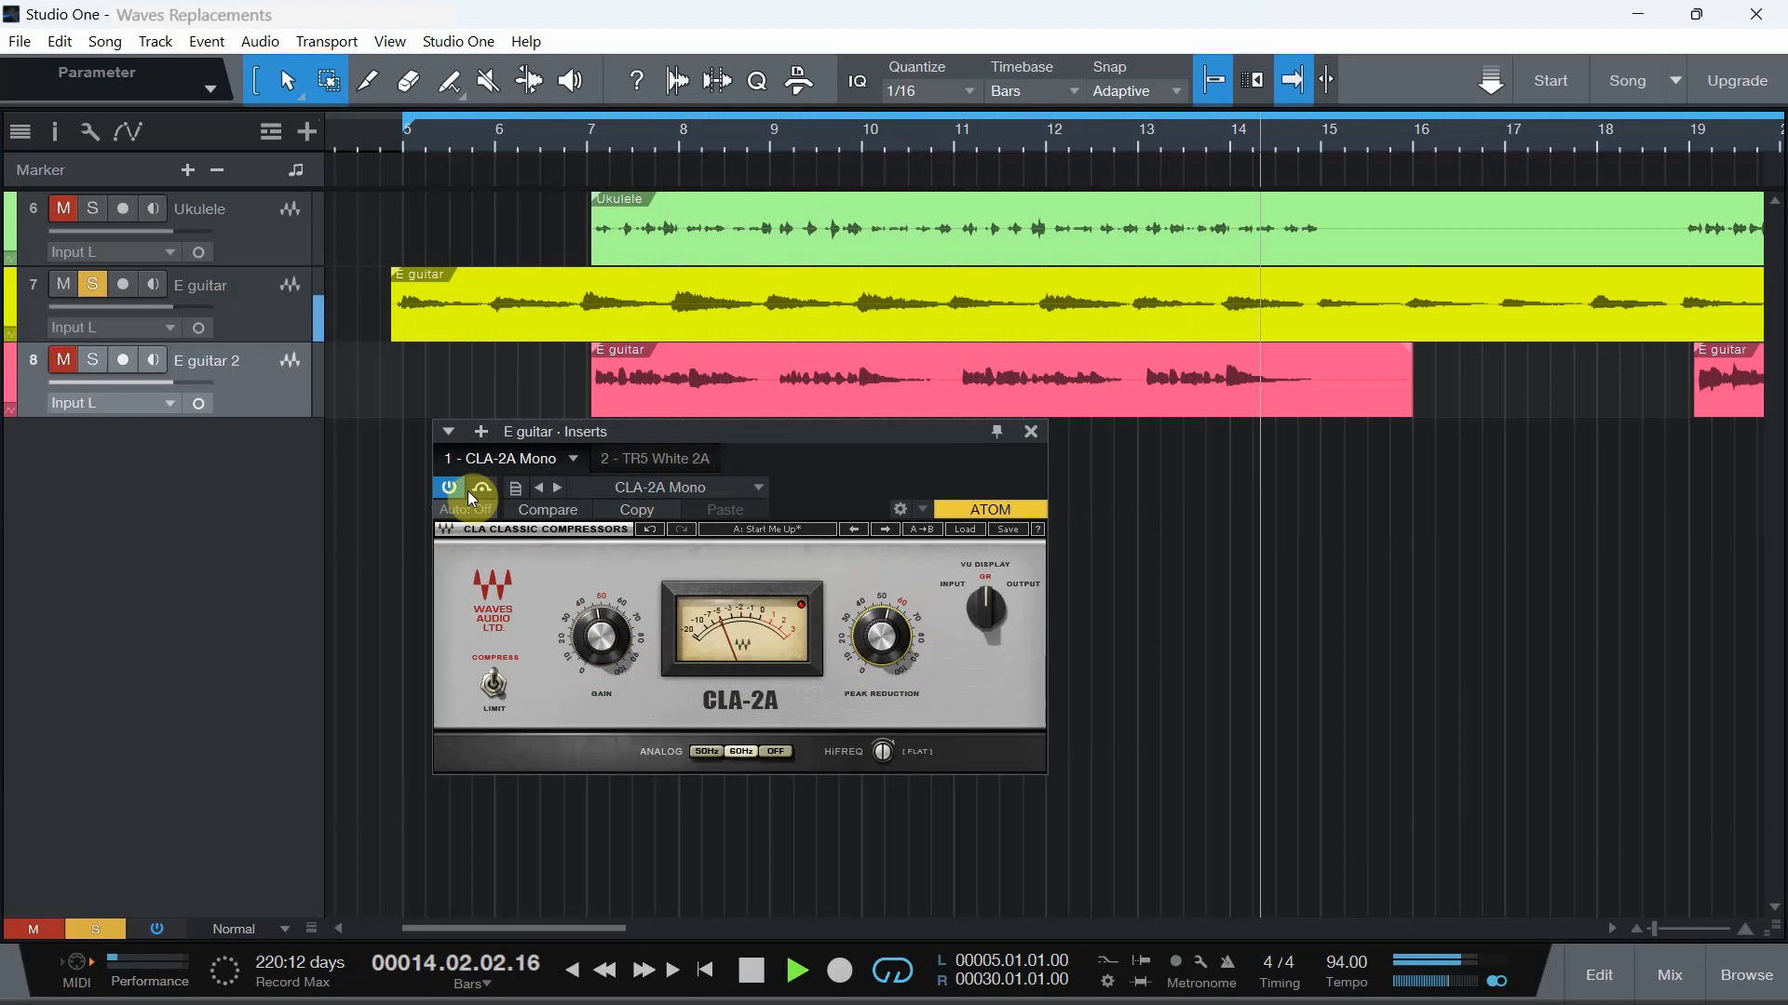
# Deactivate the CLA-2A, restart playback from bar 5, and activate the TR5 White 2A in its place
pyautogui.click(450, 490)
pyautogui.click(658, 461)
pyautogui.click(401, 147)
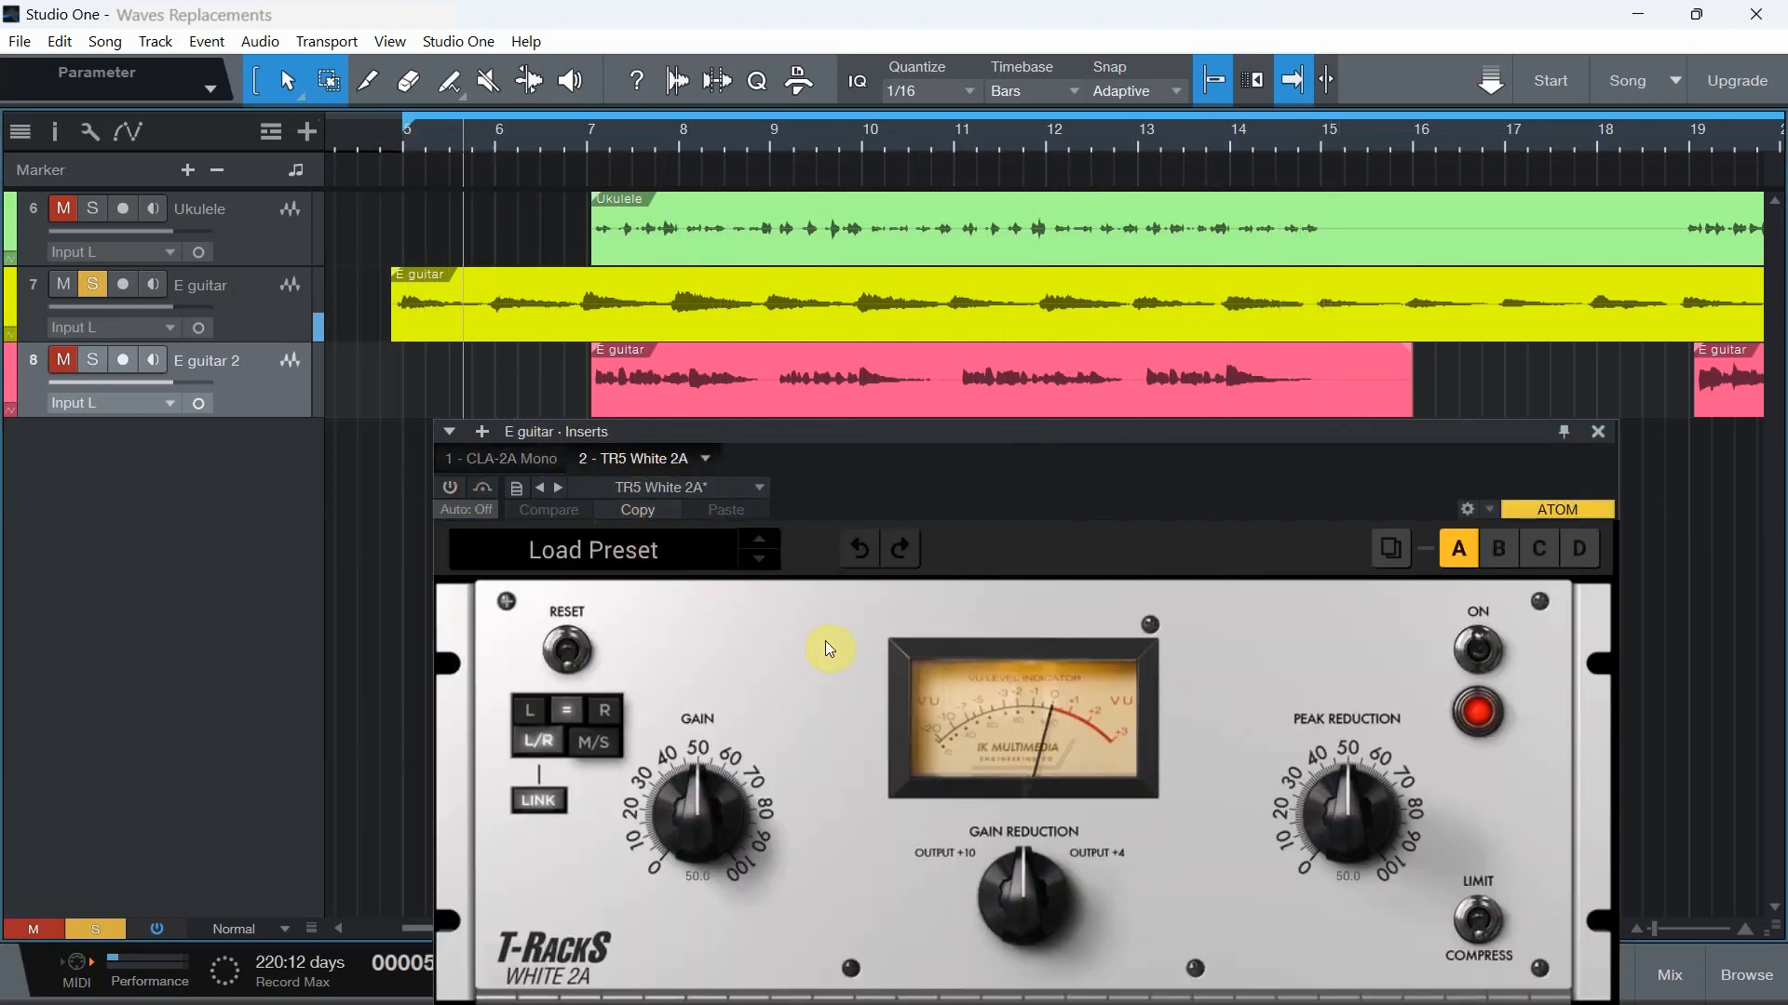
pyautogui.moveTo(959, 432); pyautogui.dragTo(964, 395)
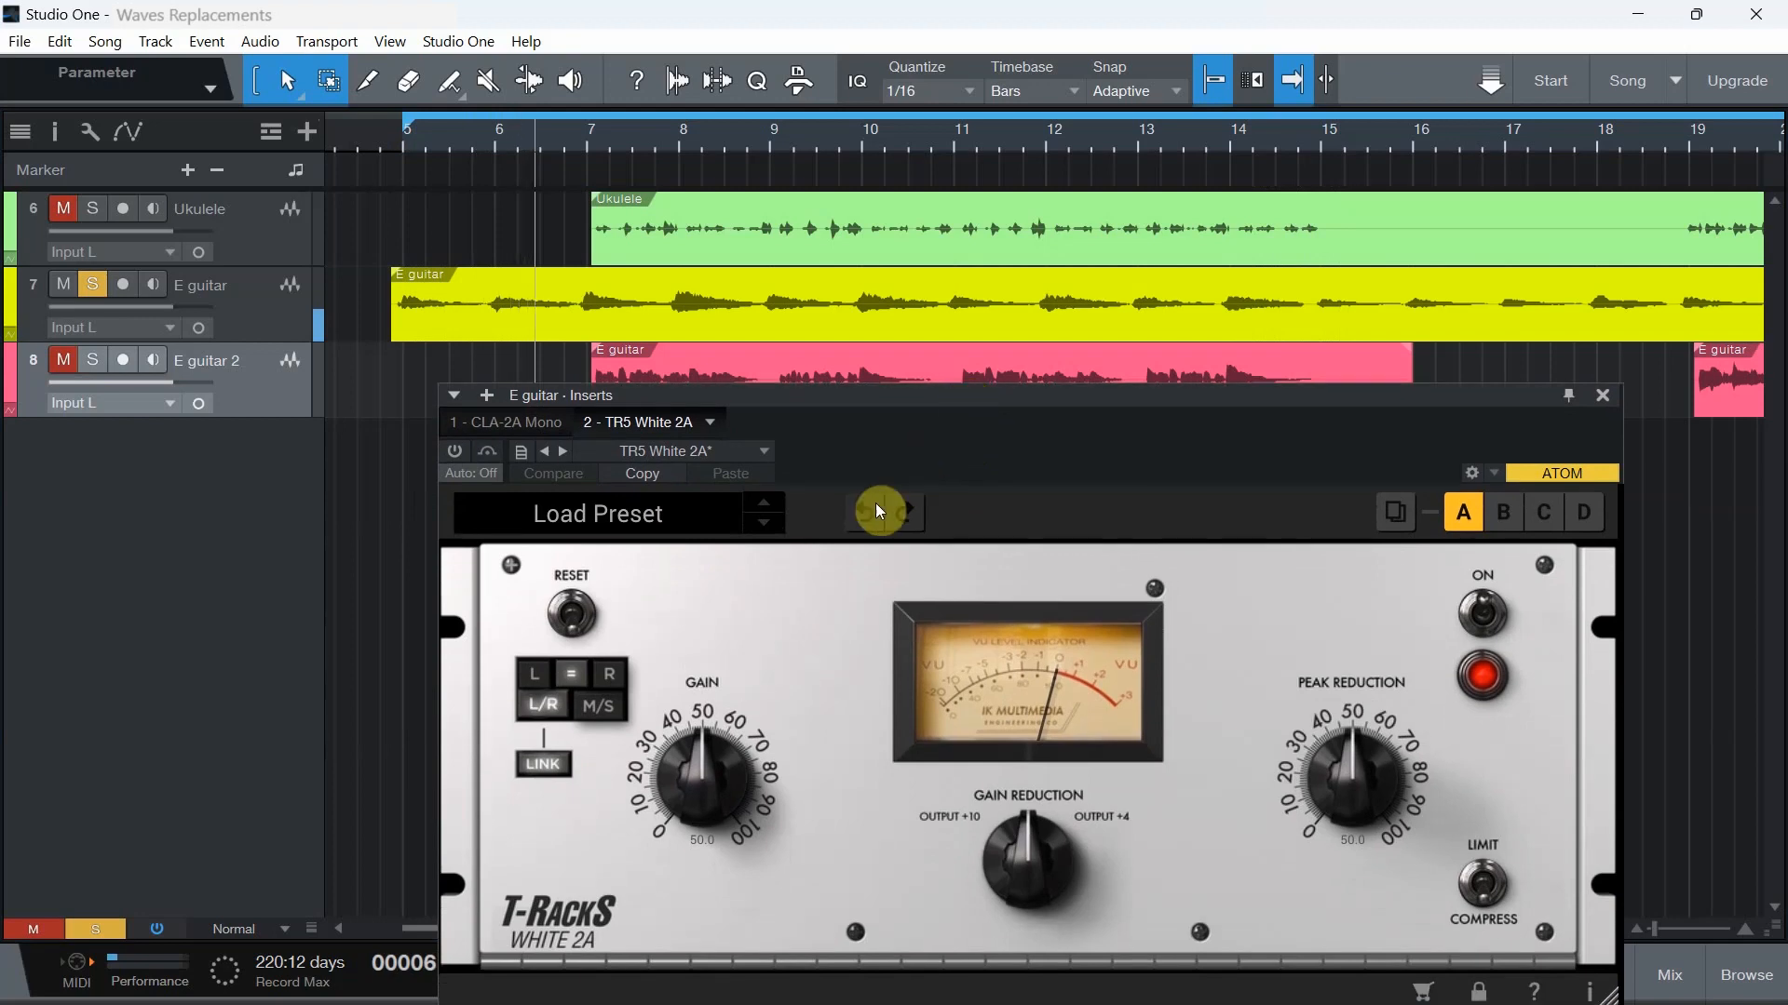
pyautogui.click(454, 451)
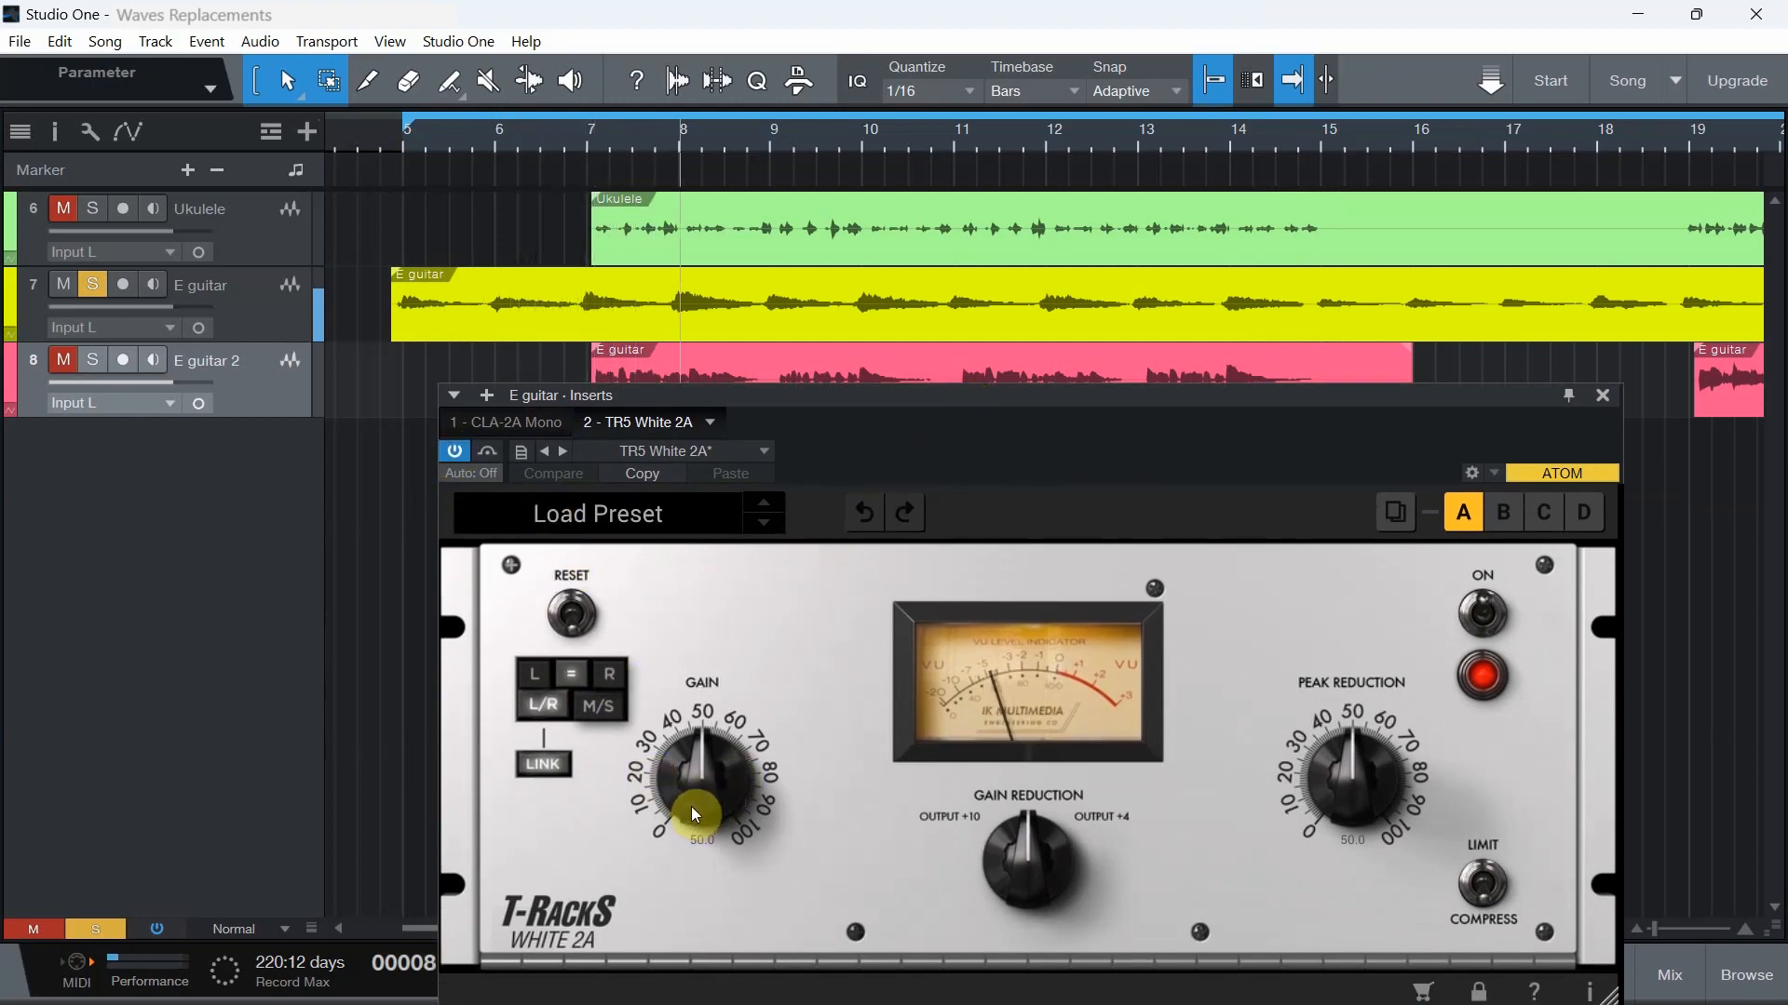
# Set the White 2A gain to 46.8 and its peak reduction to 62.1 during playback
pyautogui.moveTo(691, 806); pyautogui.dragTo(686, 781)
pyautogui.moveTo(1326, 796); pyautogui.dragTo(1336, 756)
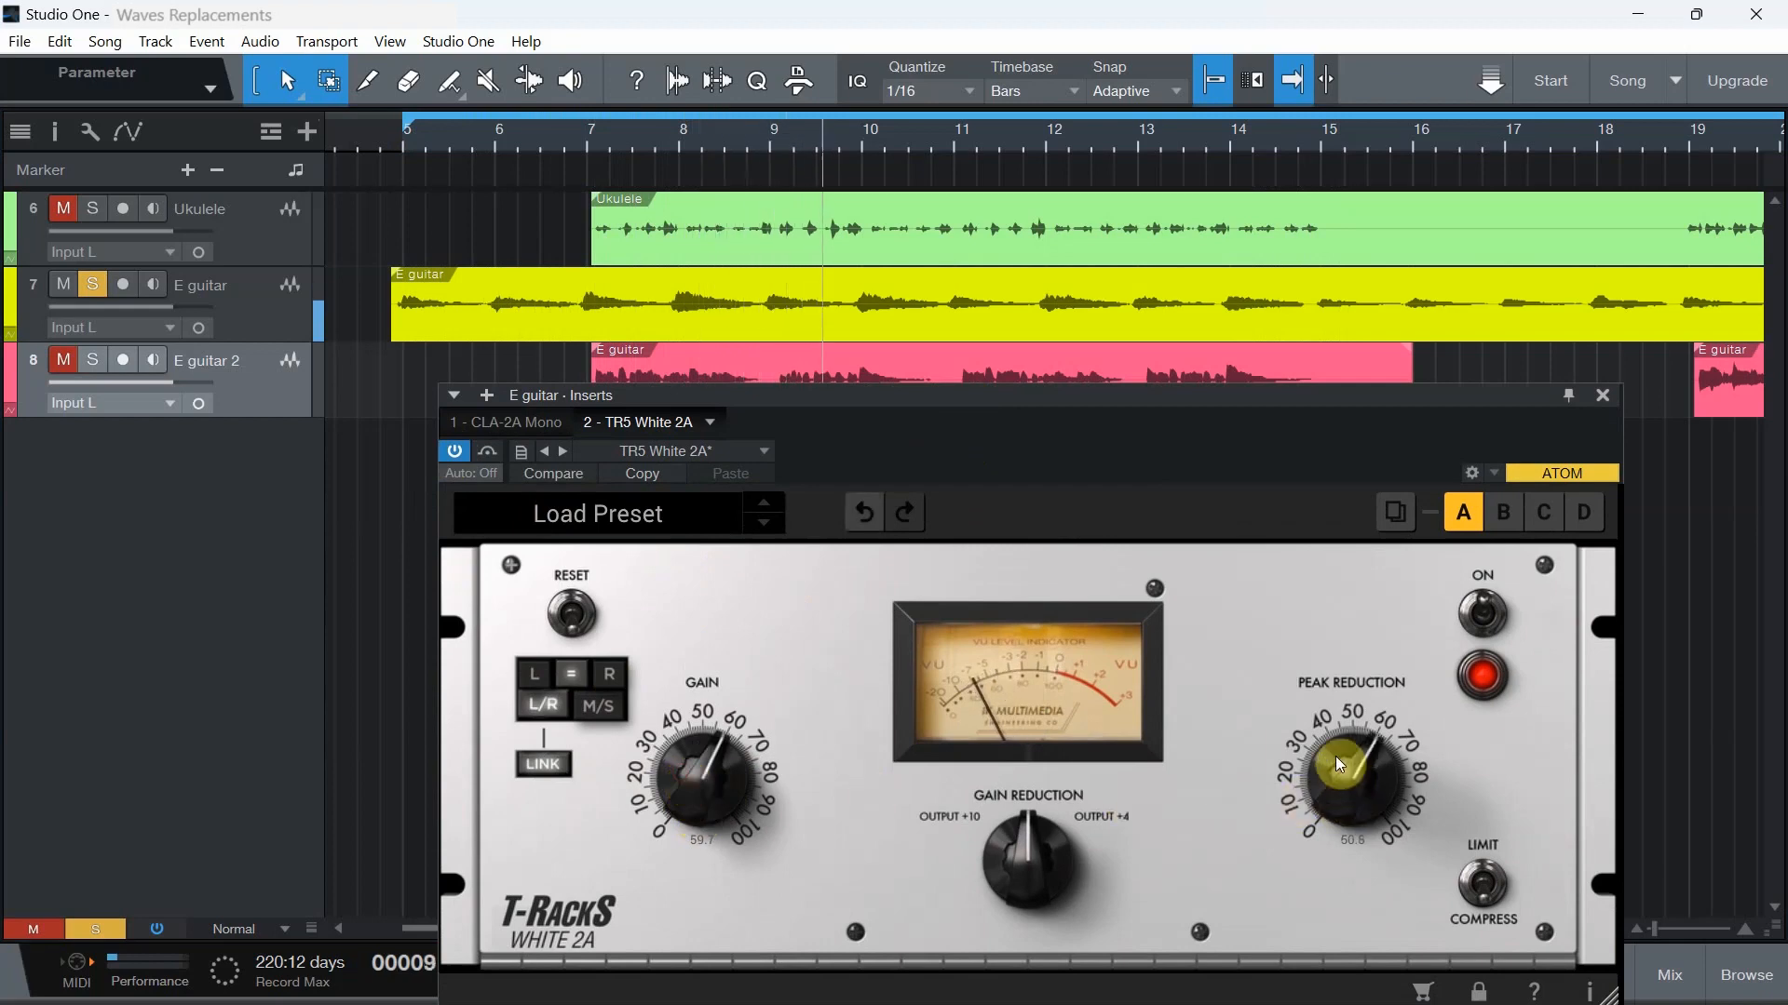
pyautogui.moveTo(685, 761); pyautogui.dragTo(693, 798)
pyautogui.moveTo(1352, 804); pyautogui.dragTo(1352, 801)
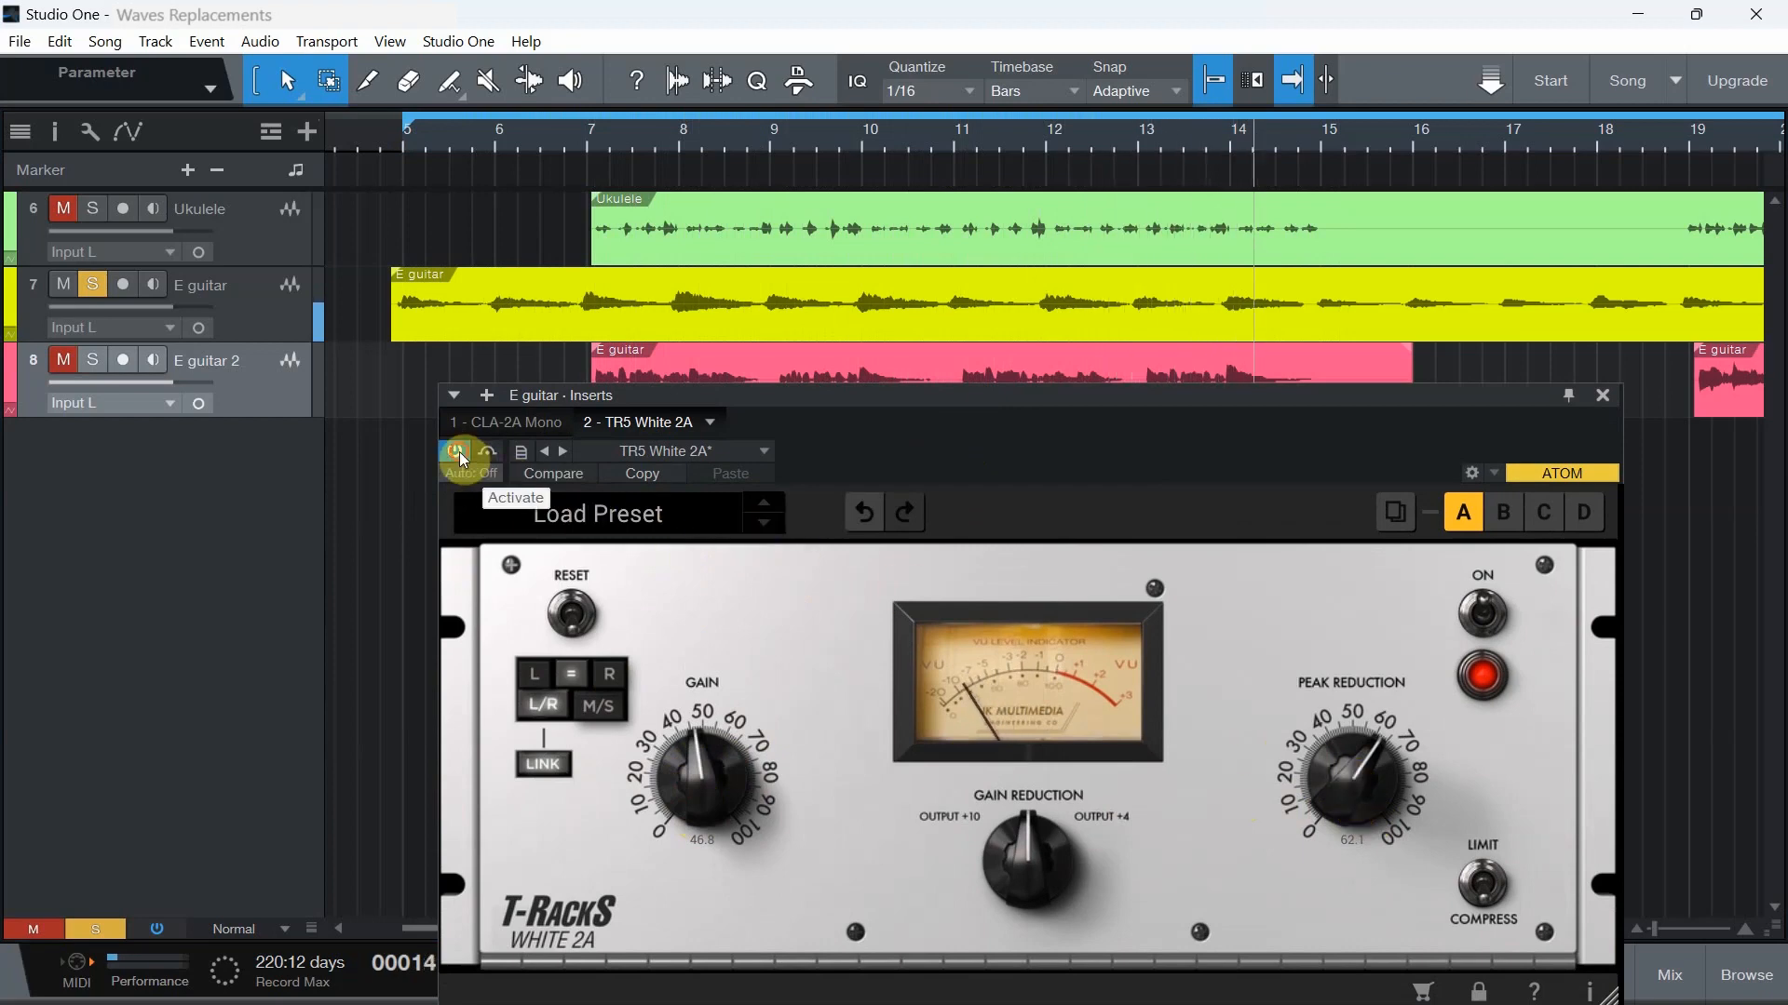
# Switch from the White 2A back to an active CLA-2A, slightly raise its peak reduction and gain, and stop playback
pyautogui.click(493, 426)
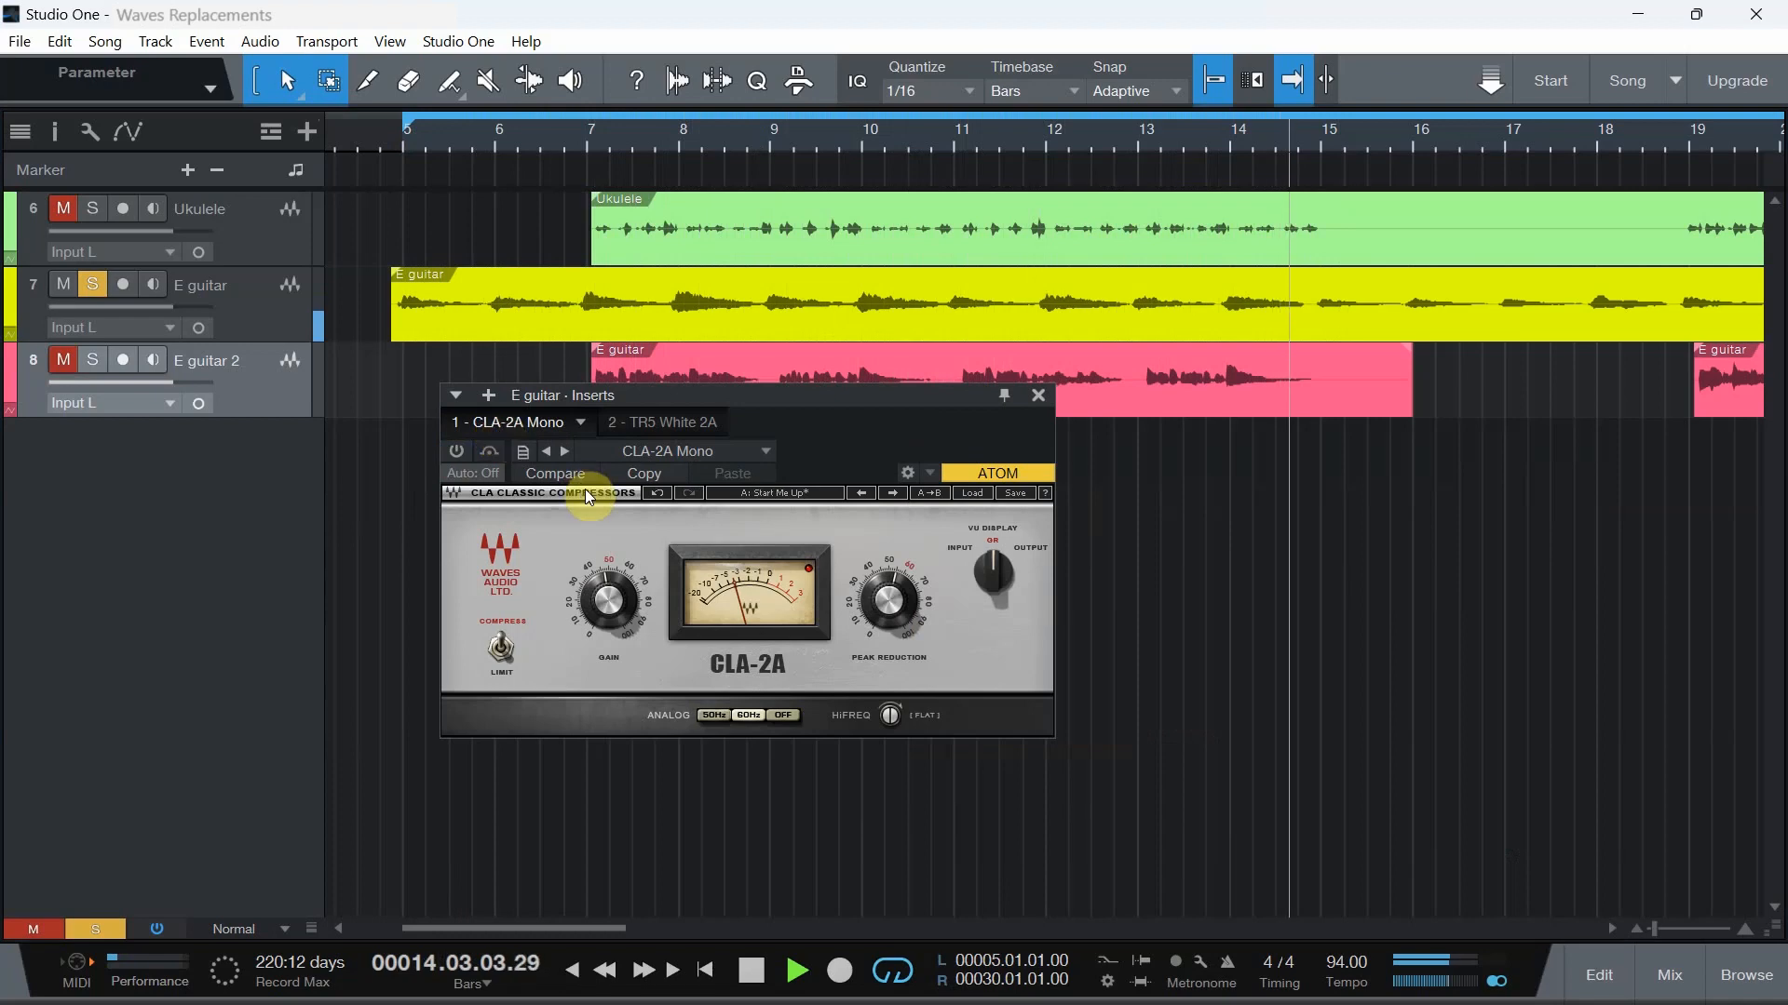
pyautogui.click(462, 454)
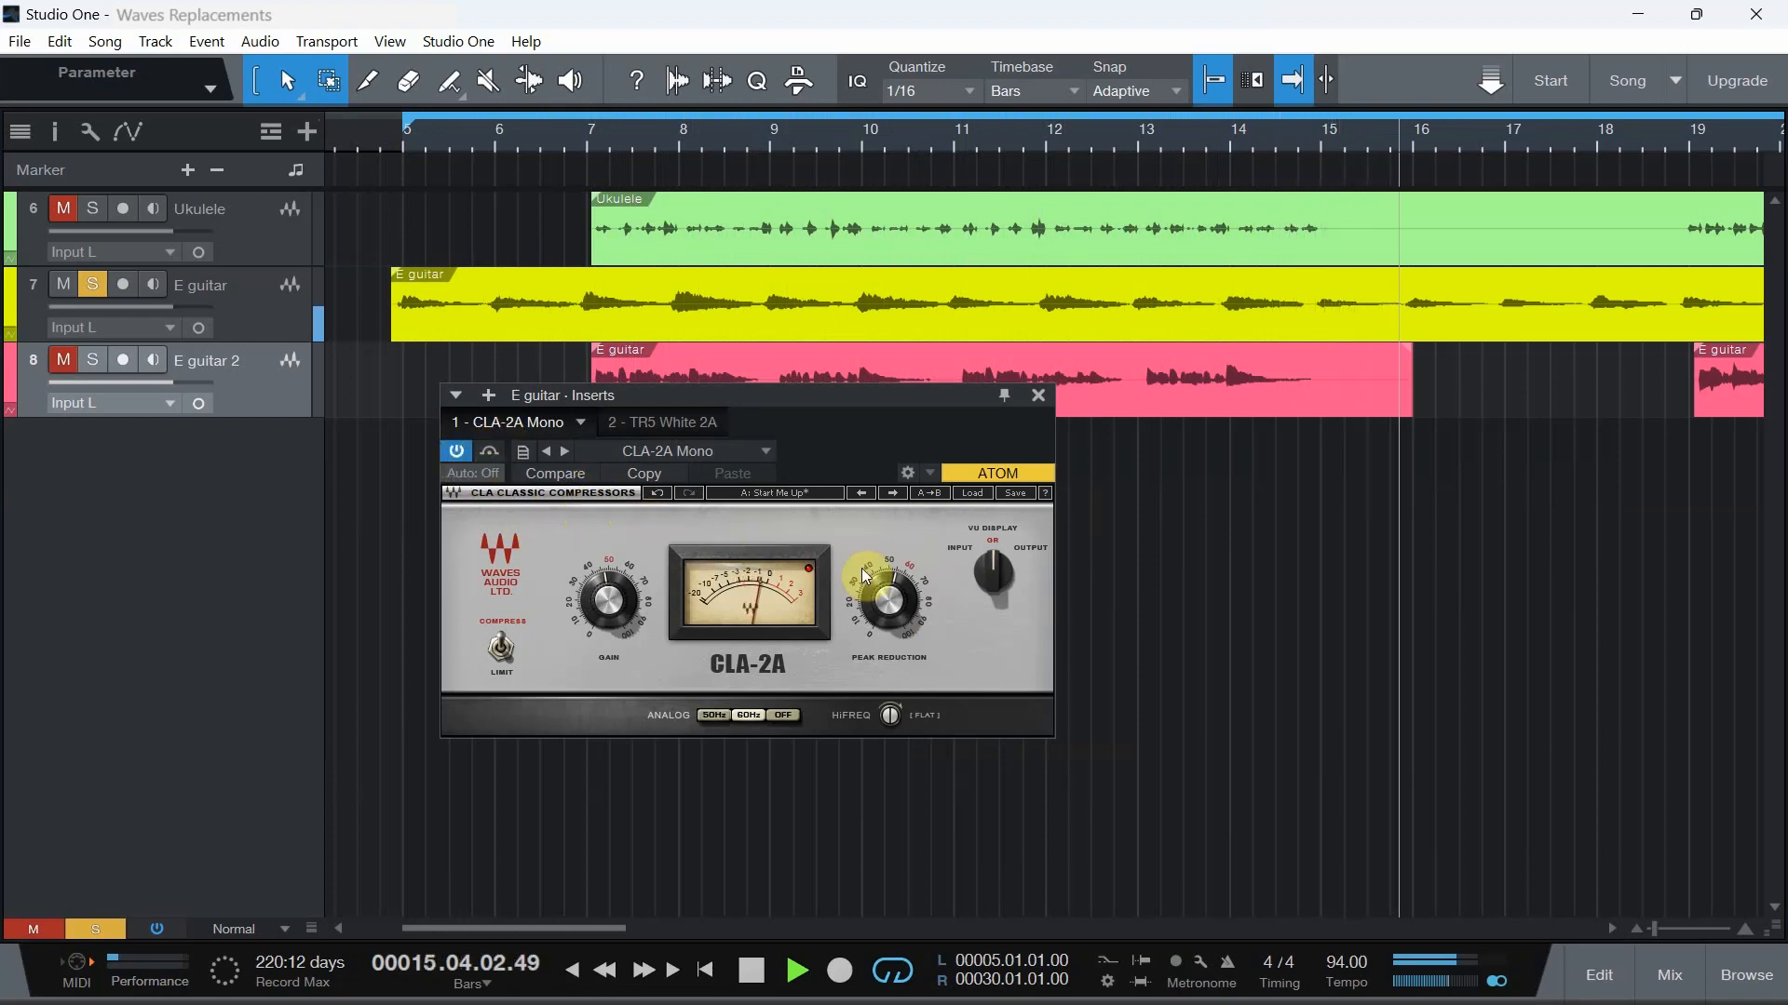
pyautogui.moveTo(877, 605); pyautogui.dragTo(877, 596)
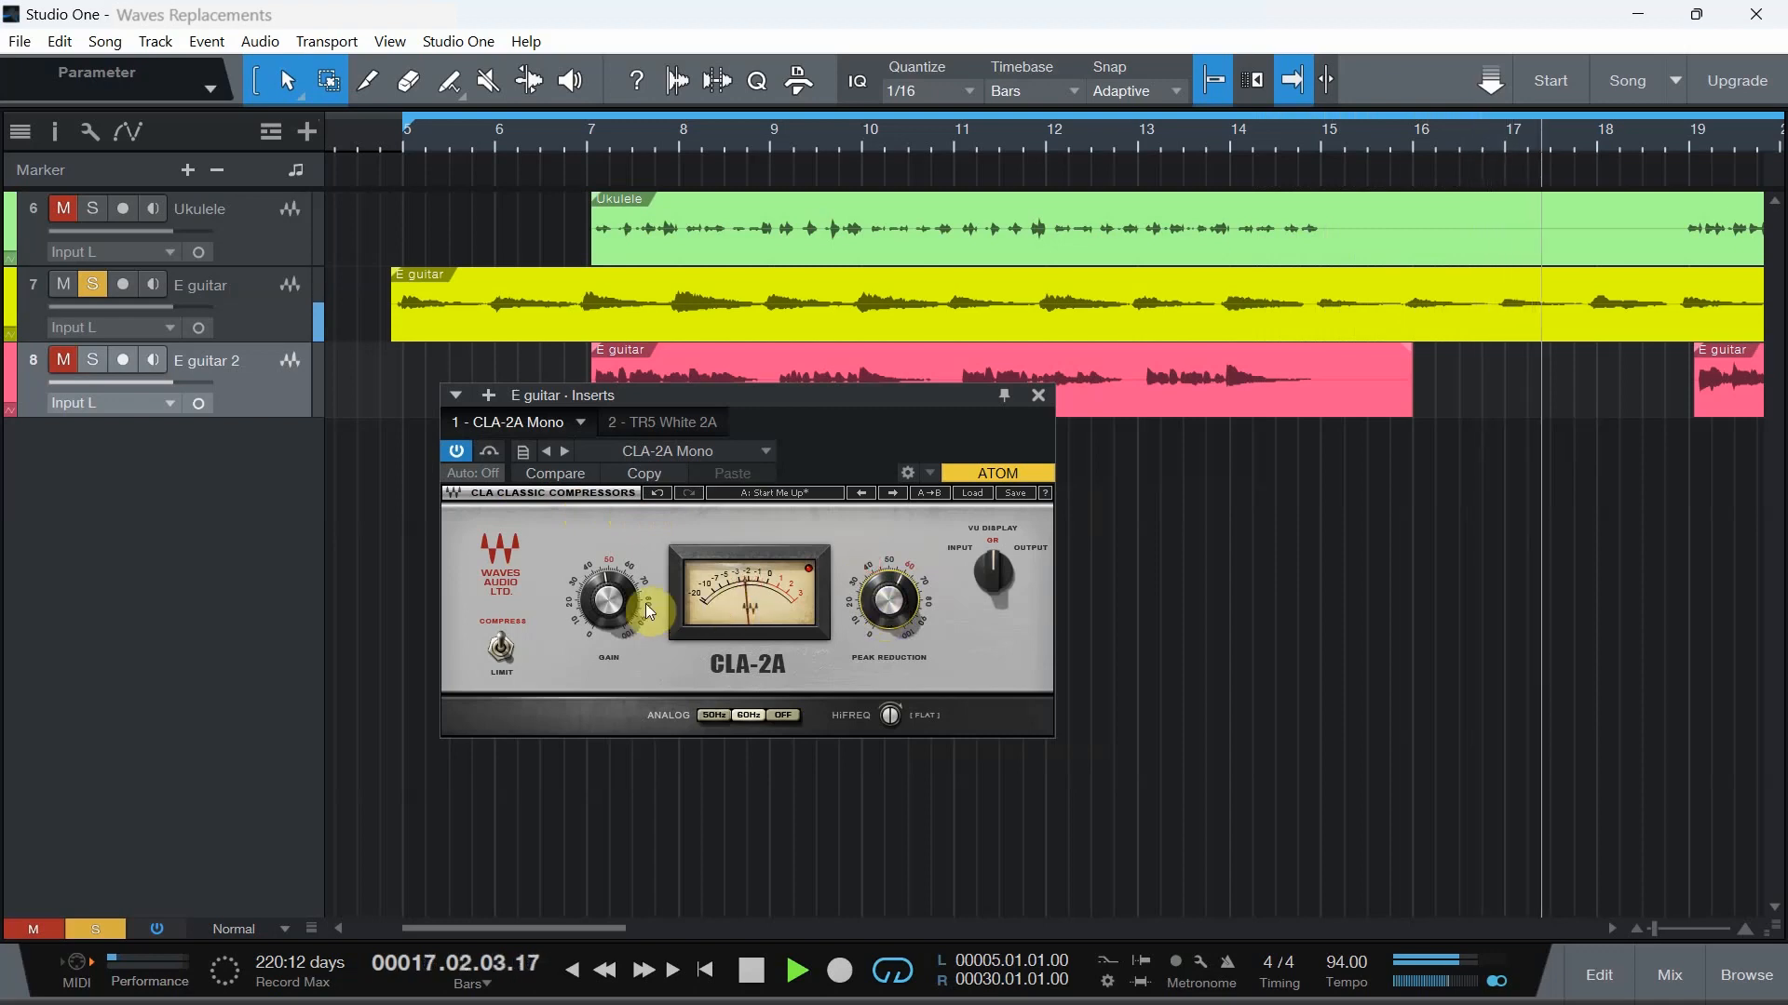
pyautogui.moveTo(609, 609); pyautogui.dragTo(606, 601)
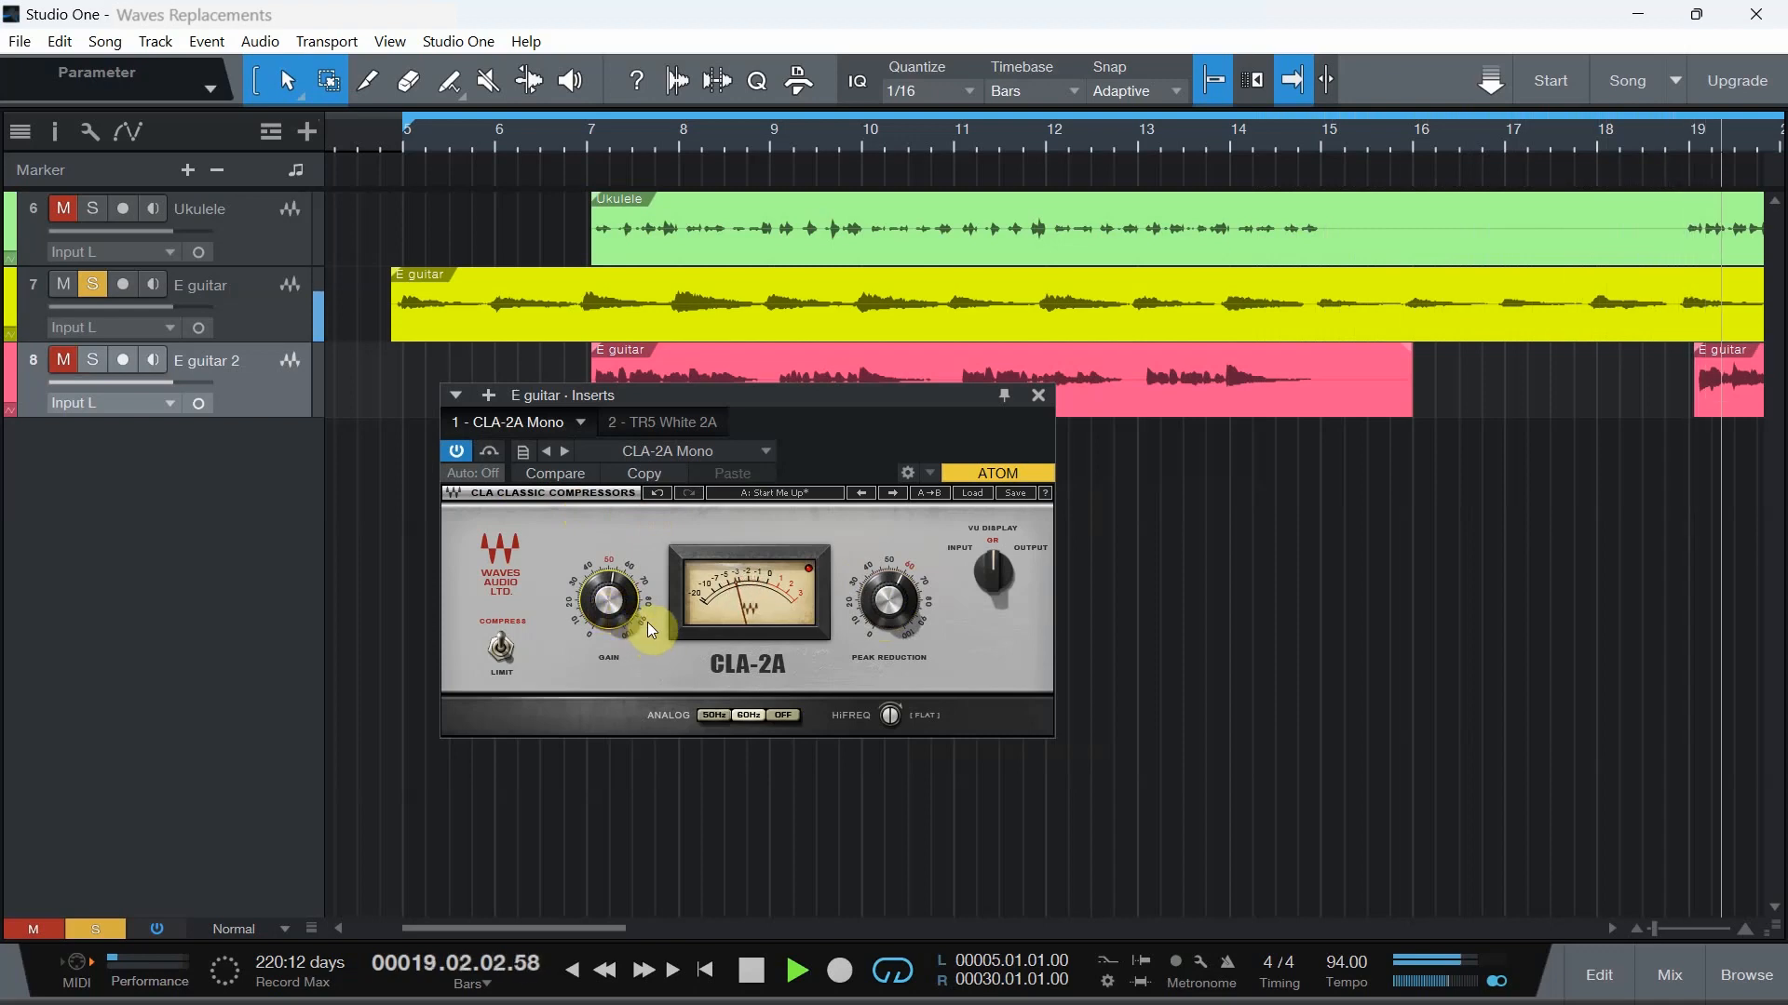
pyautogui.click(750, 971)
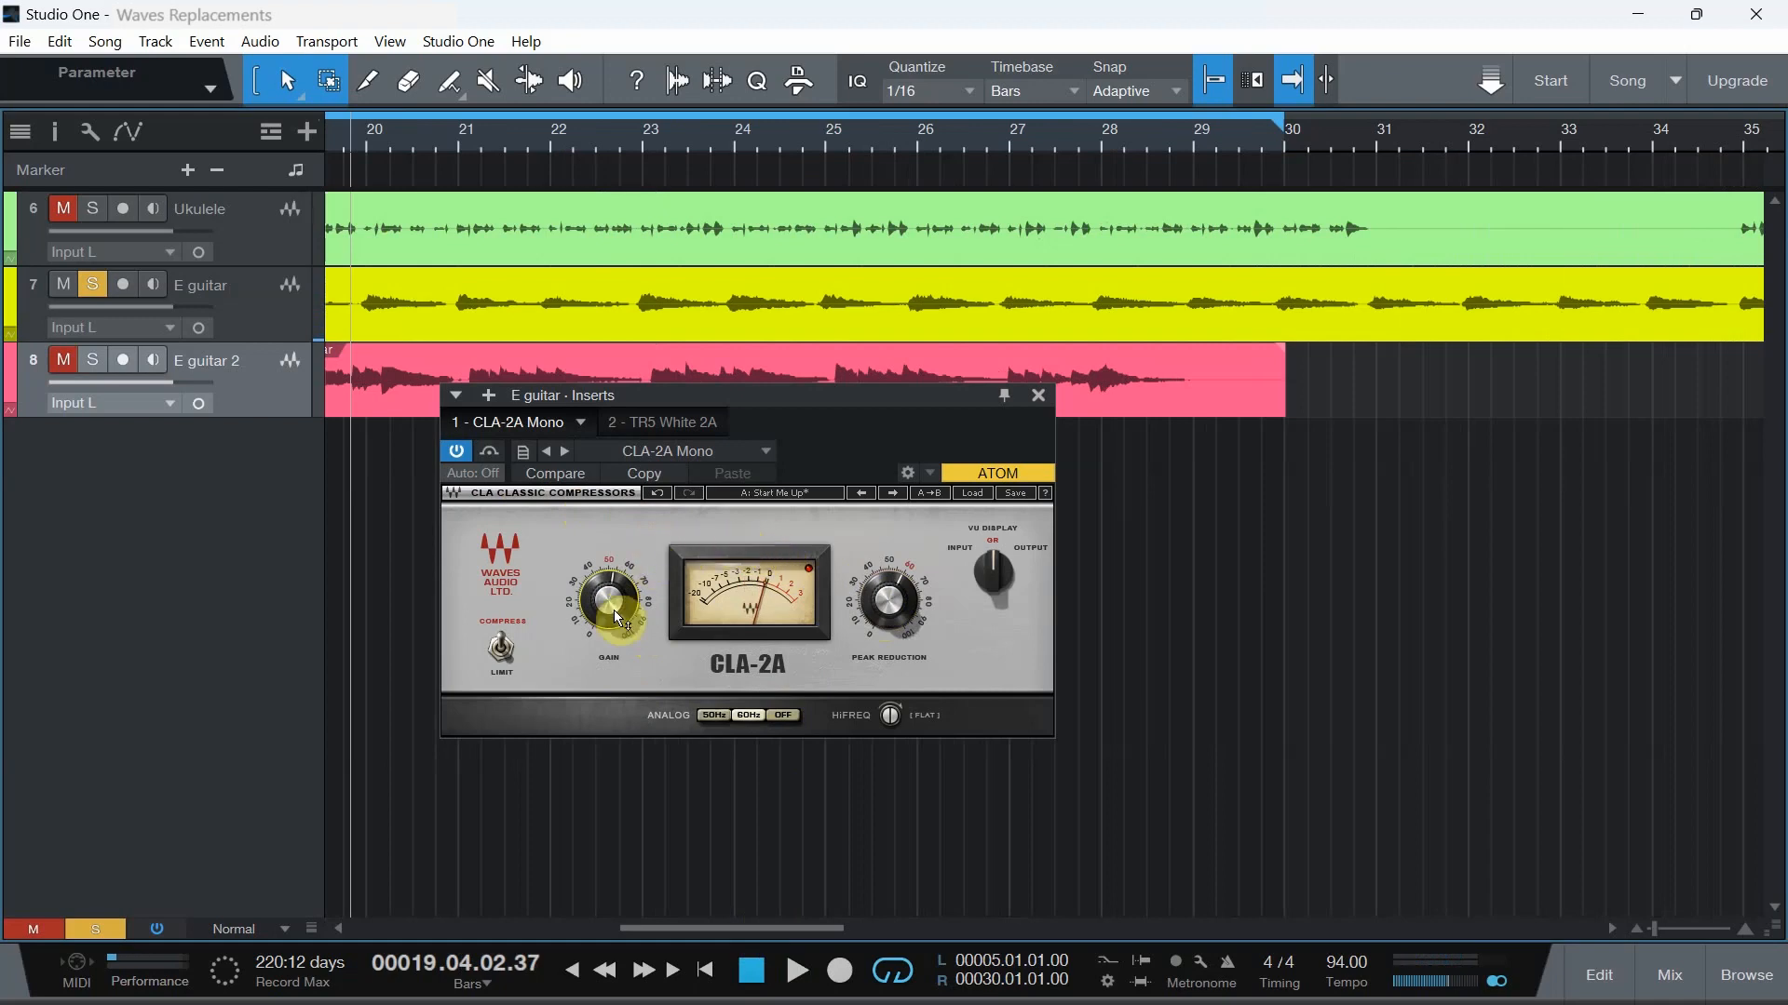
pyautogui.click(714, 717)
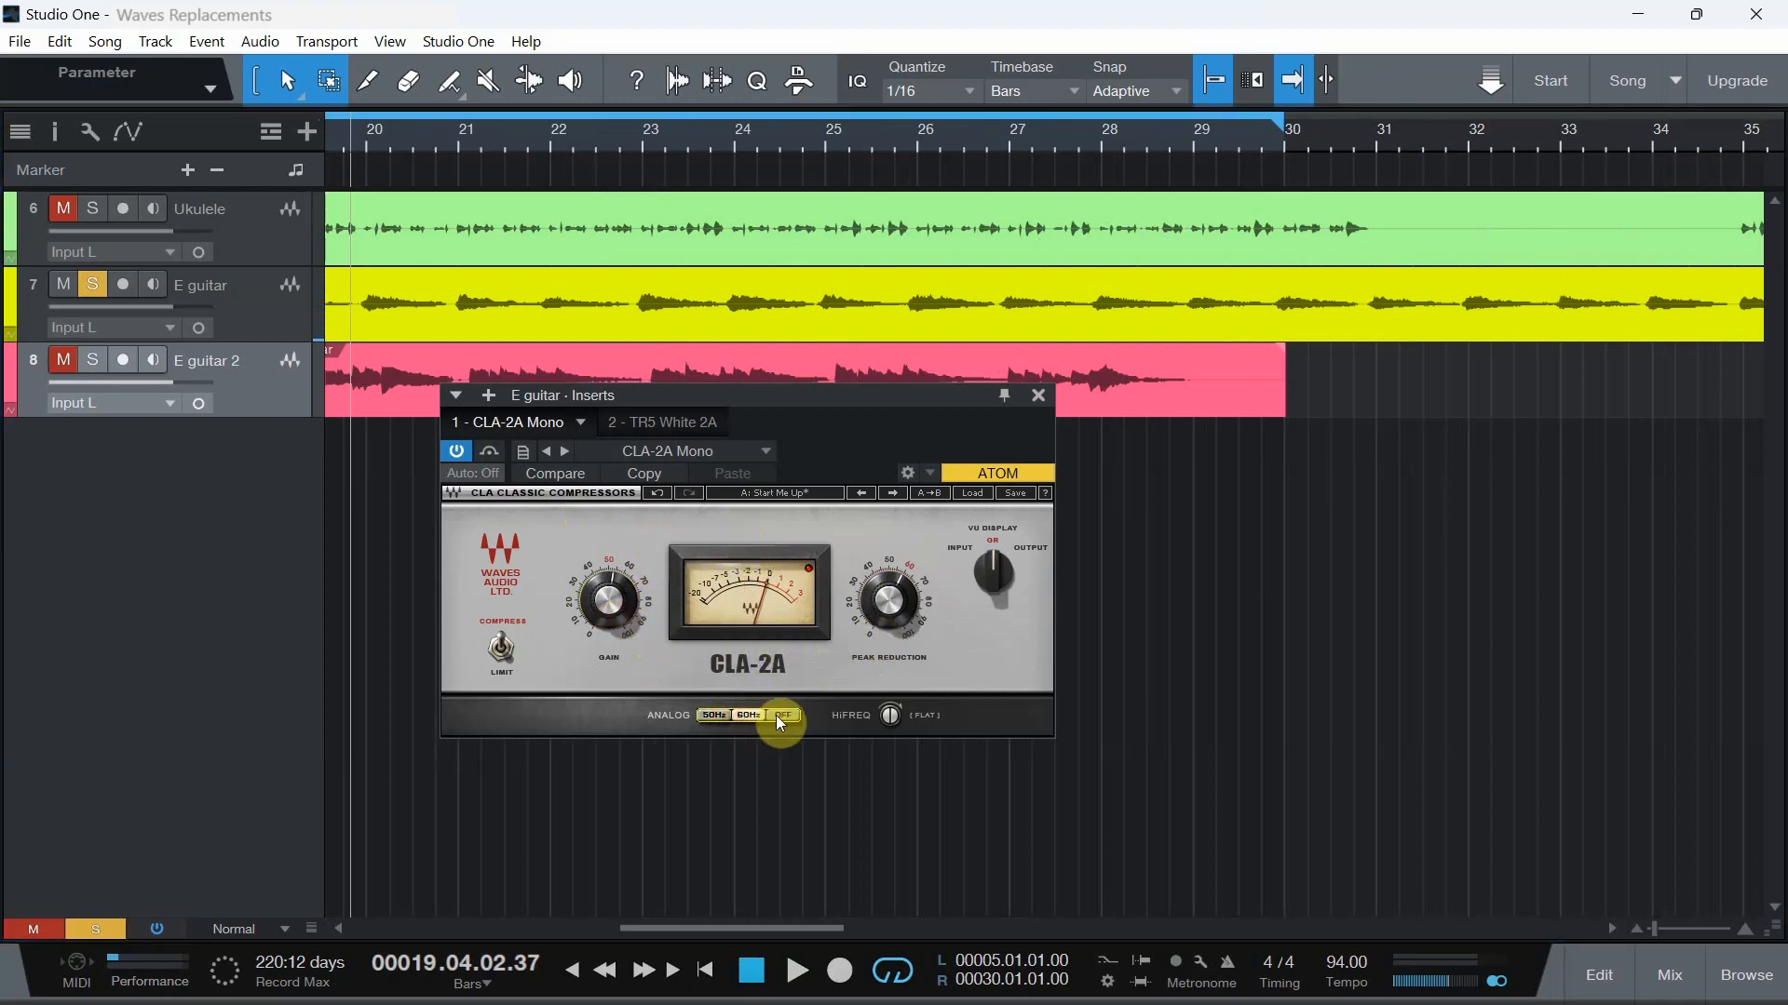
# Show the White 2A on the E guitar track, move its window higher, and resume playback
pyautogui.moveTo(890, 719)
pyautogui.click(669, 423)
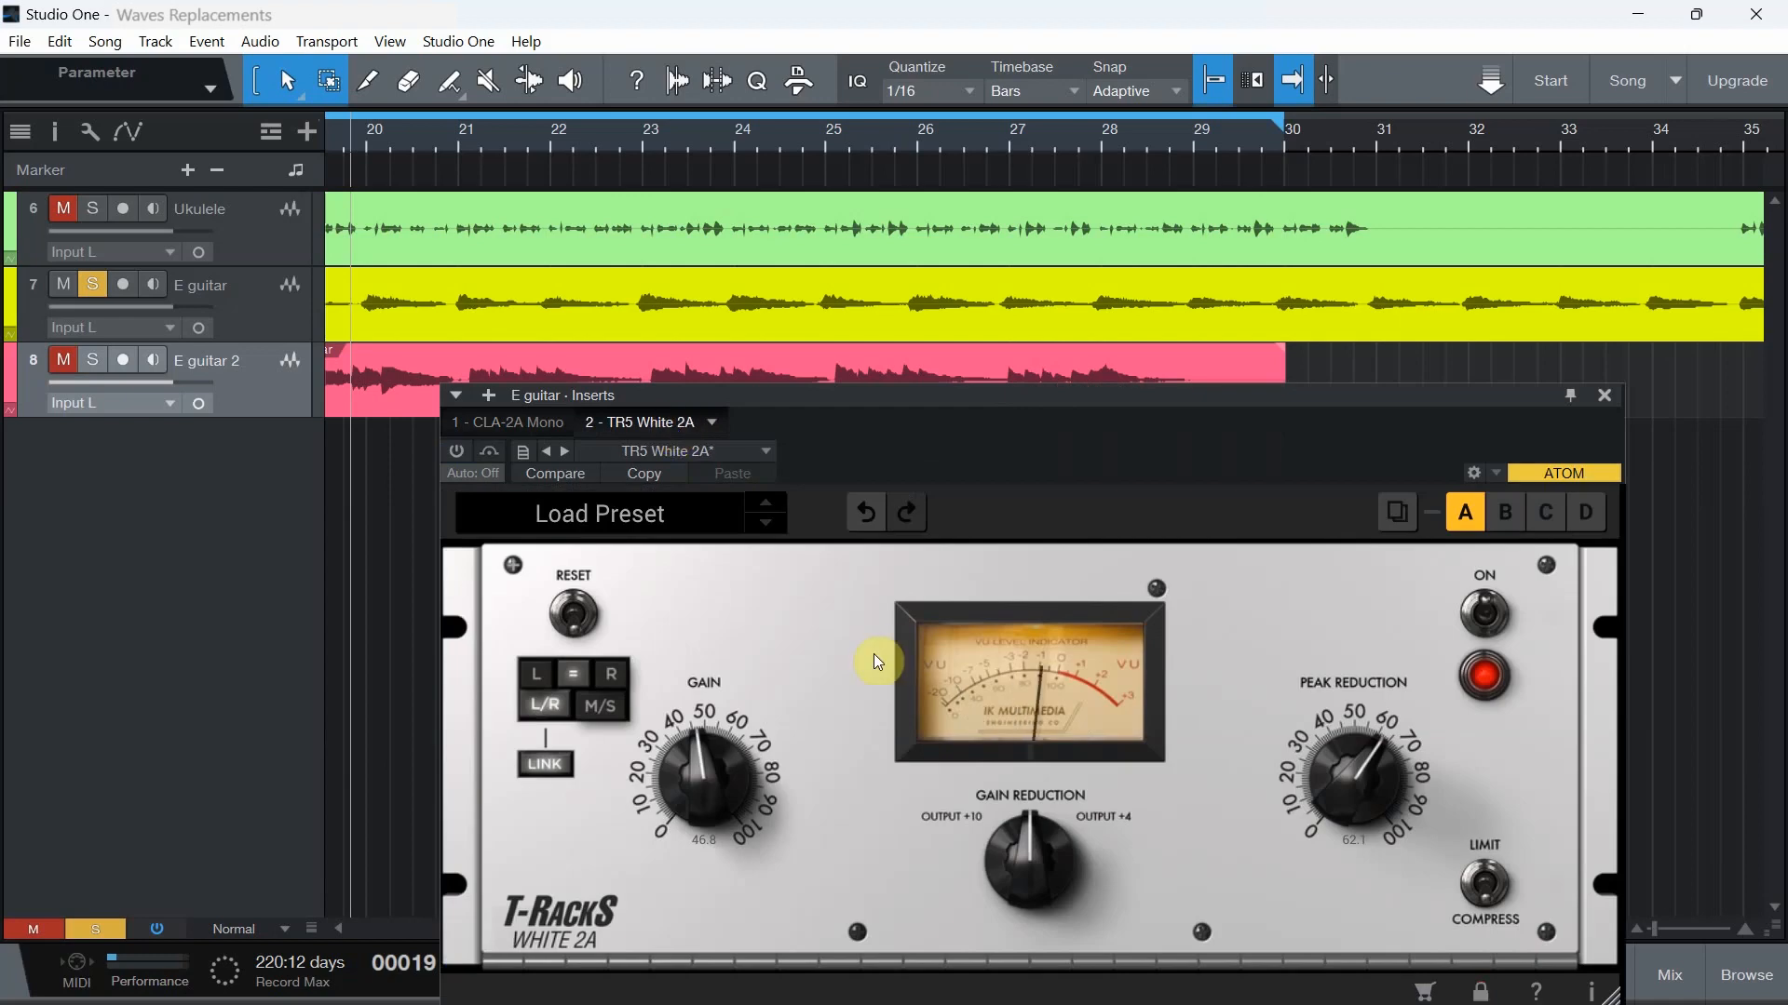
pyautogui.moveTo(1008, 401); pyautogui.dragTo(1026, 275)
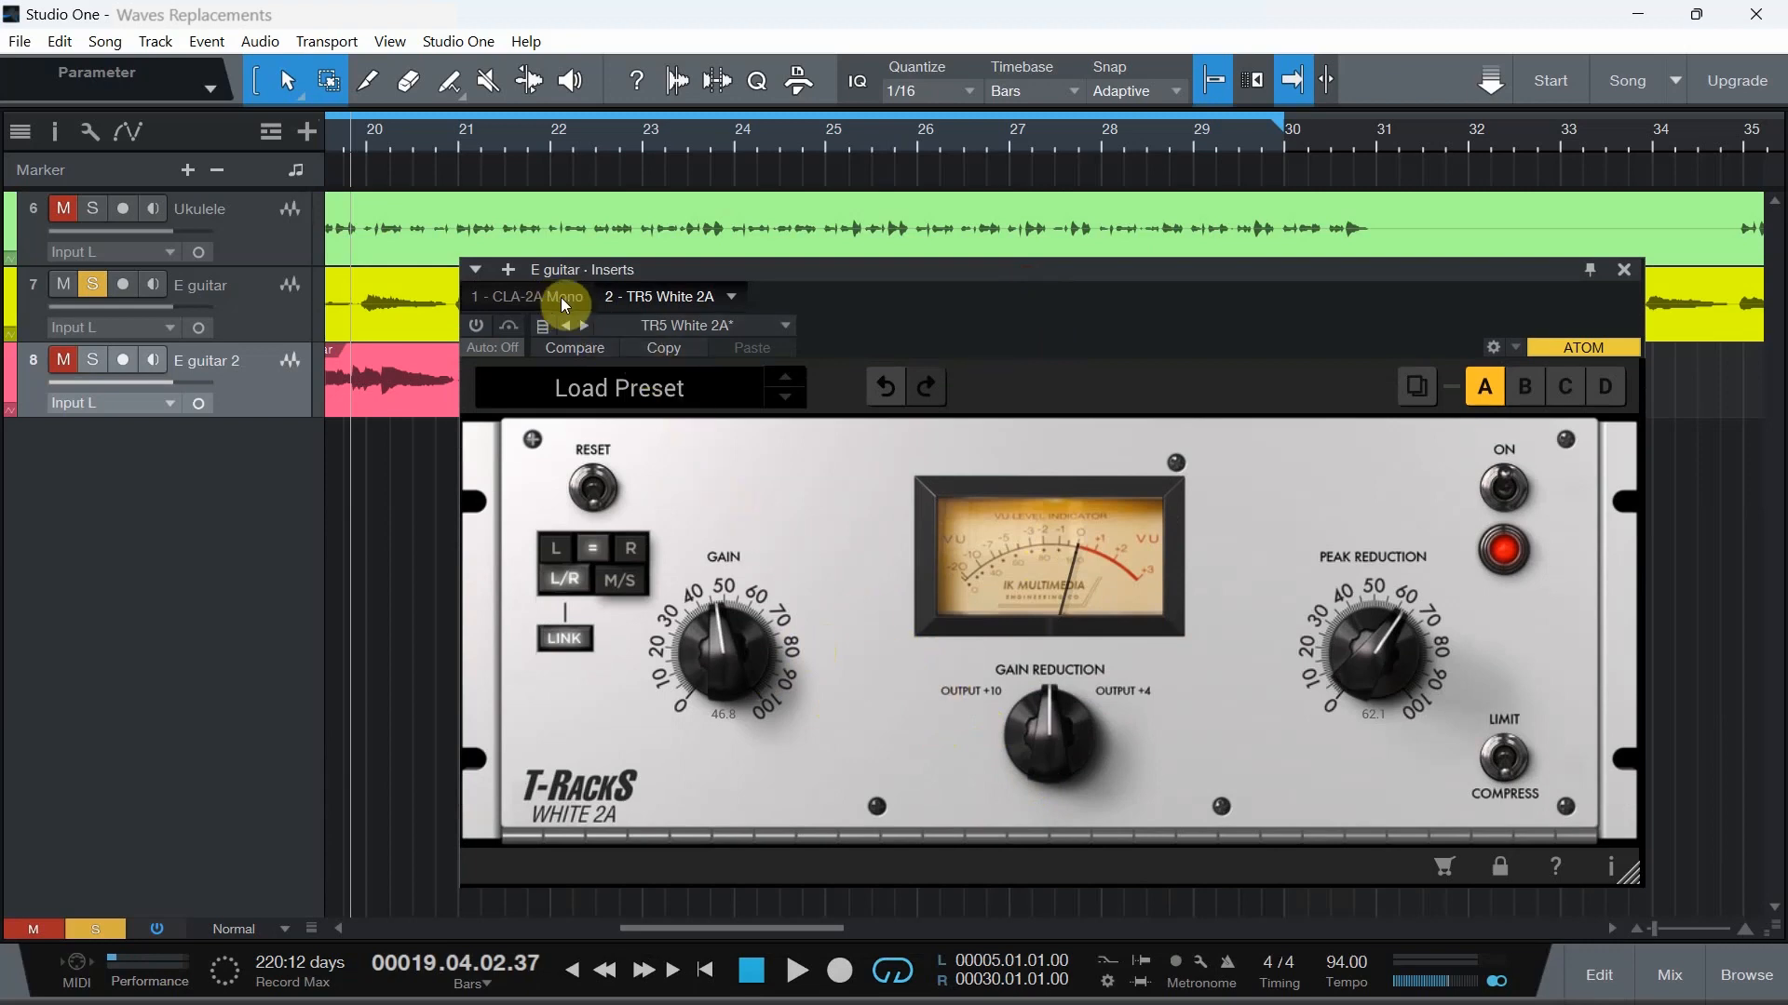
pyautogui.click(798, 970)
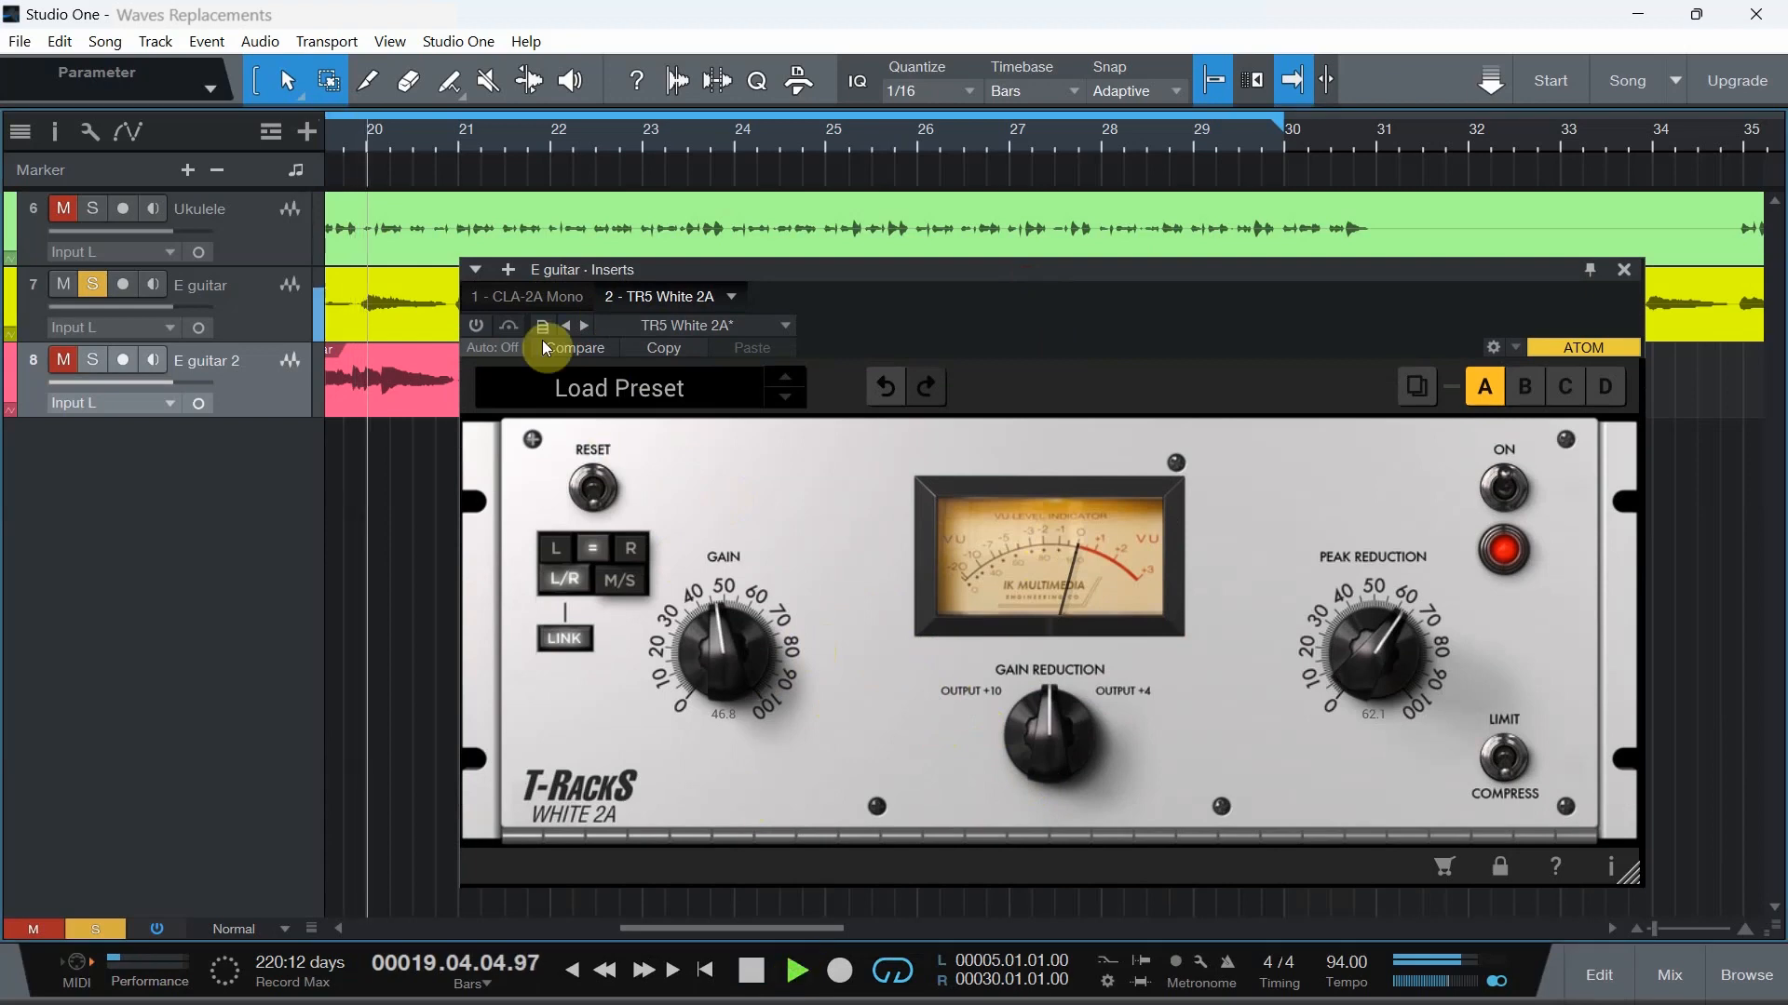
# Swap the active CLA-2A for the White 2A during playback and set its gain to 61.0 and peak reduction to 51.6
pyautogui.click(526, 296)
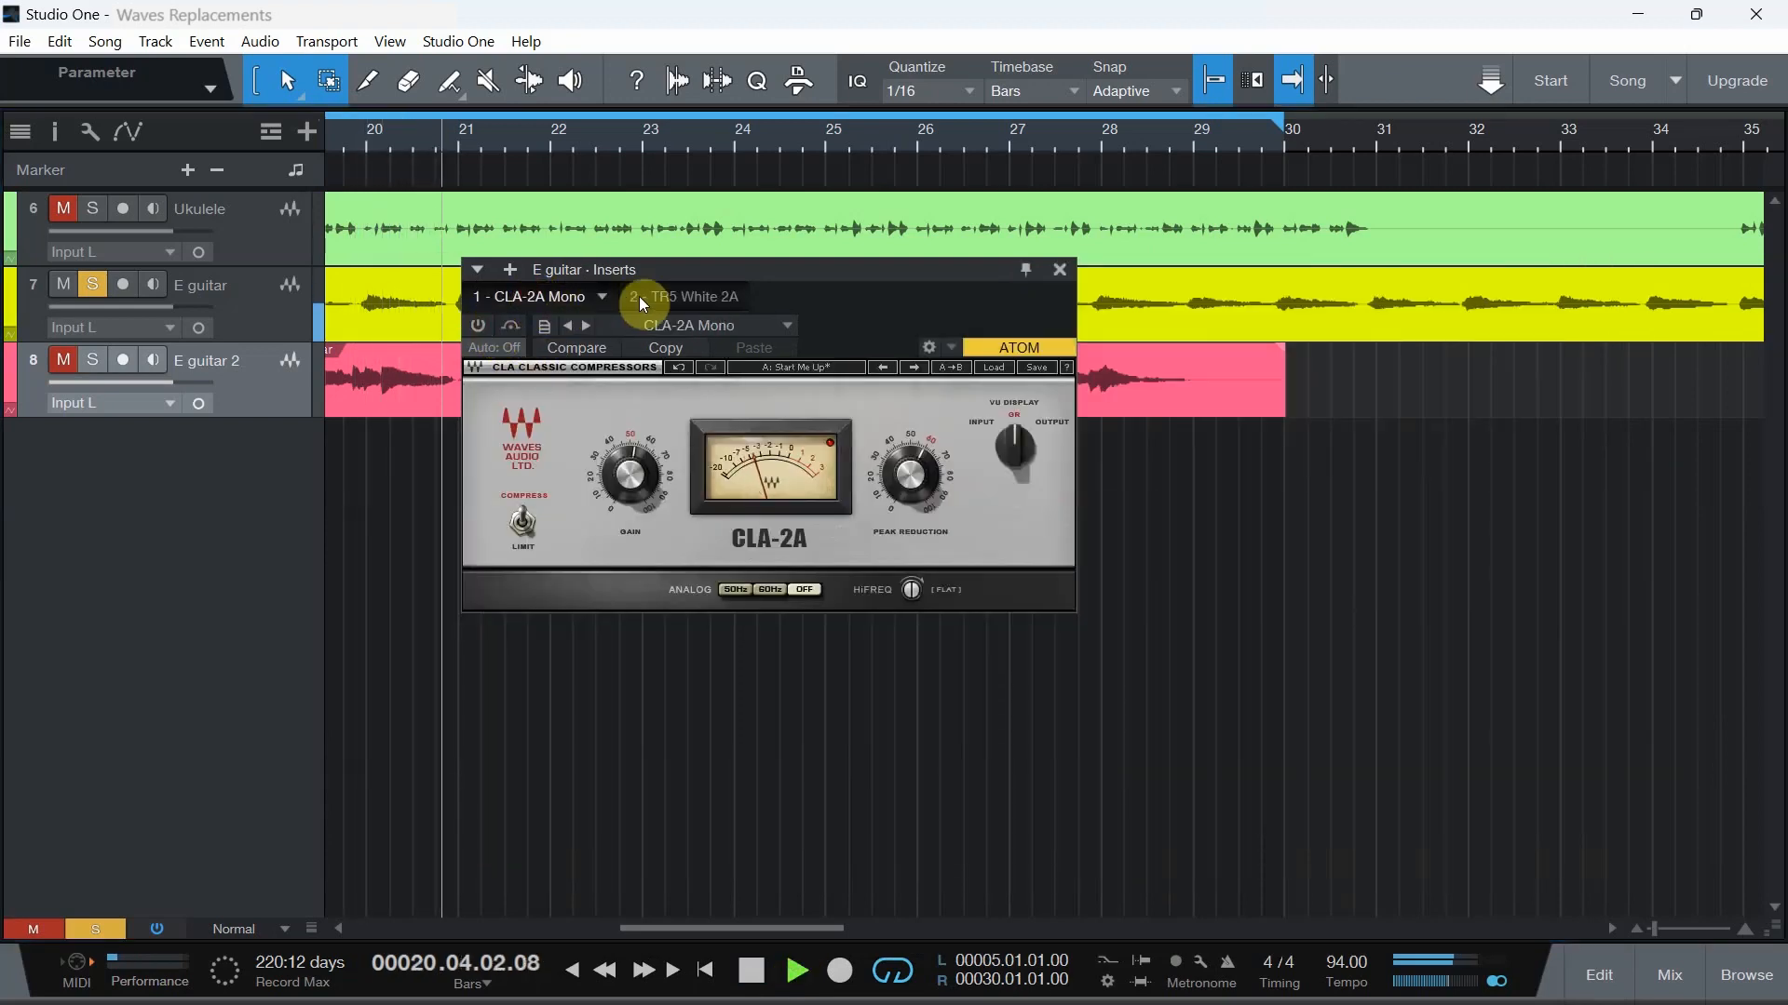
pyautogui.click(665, 296)
pyautogui.click(479, 325)
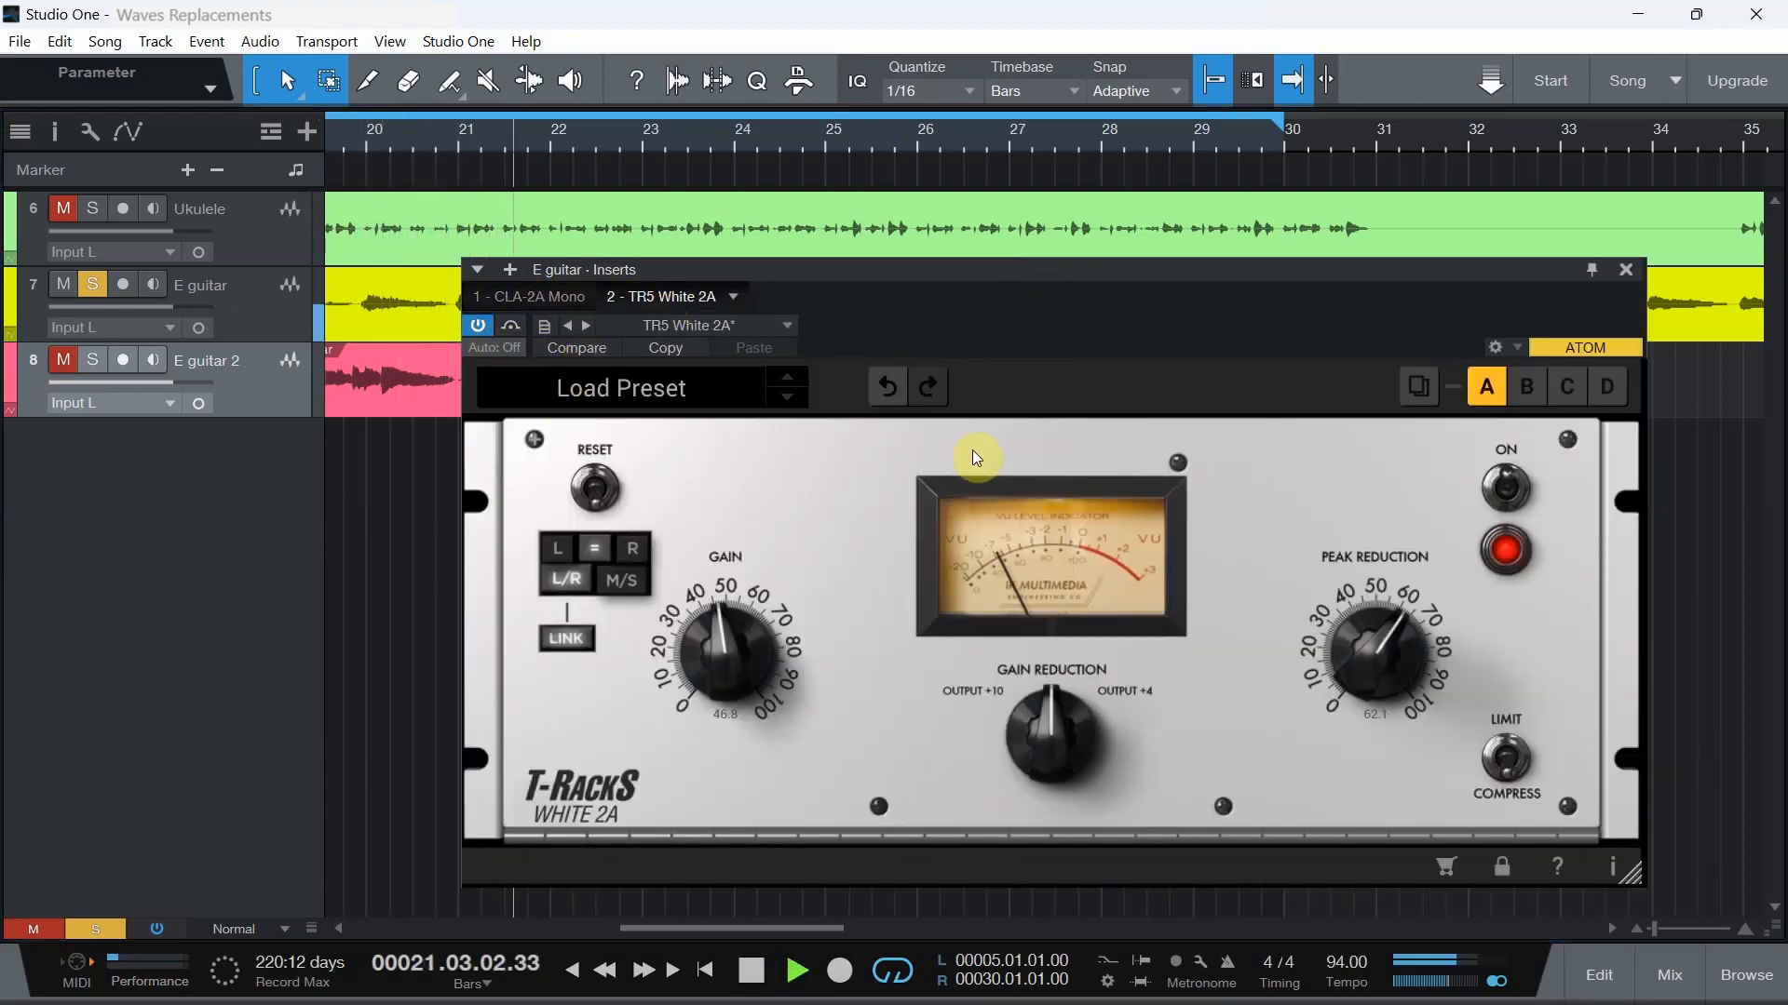
pyautogui.moveTo(720, 674); pyautogui.dragTo(684, 624)
pyautogui.moveTo(1331, 712); pyautogui.dragTo(1365, 643)
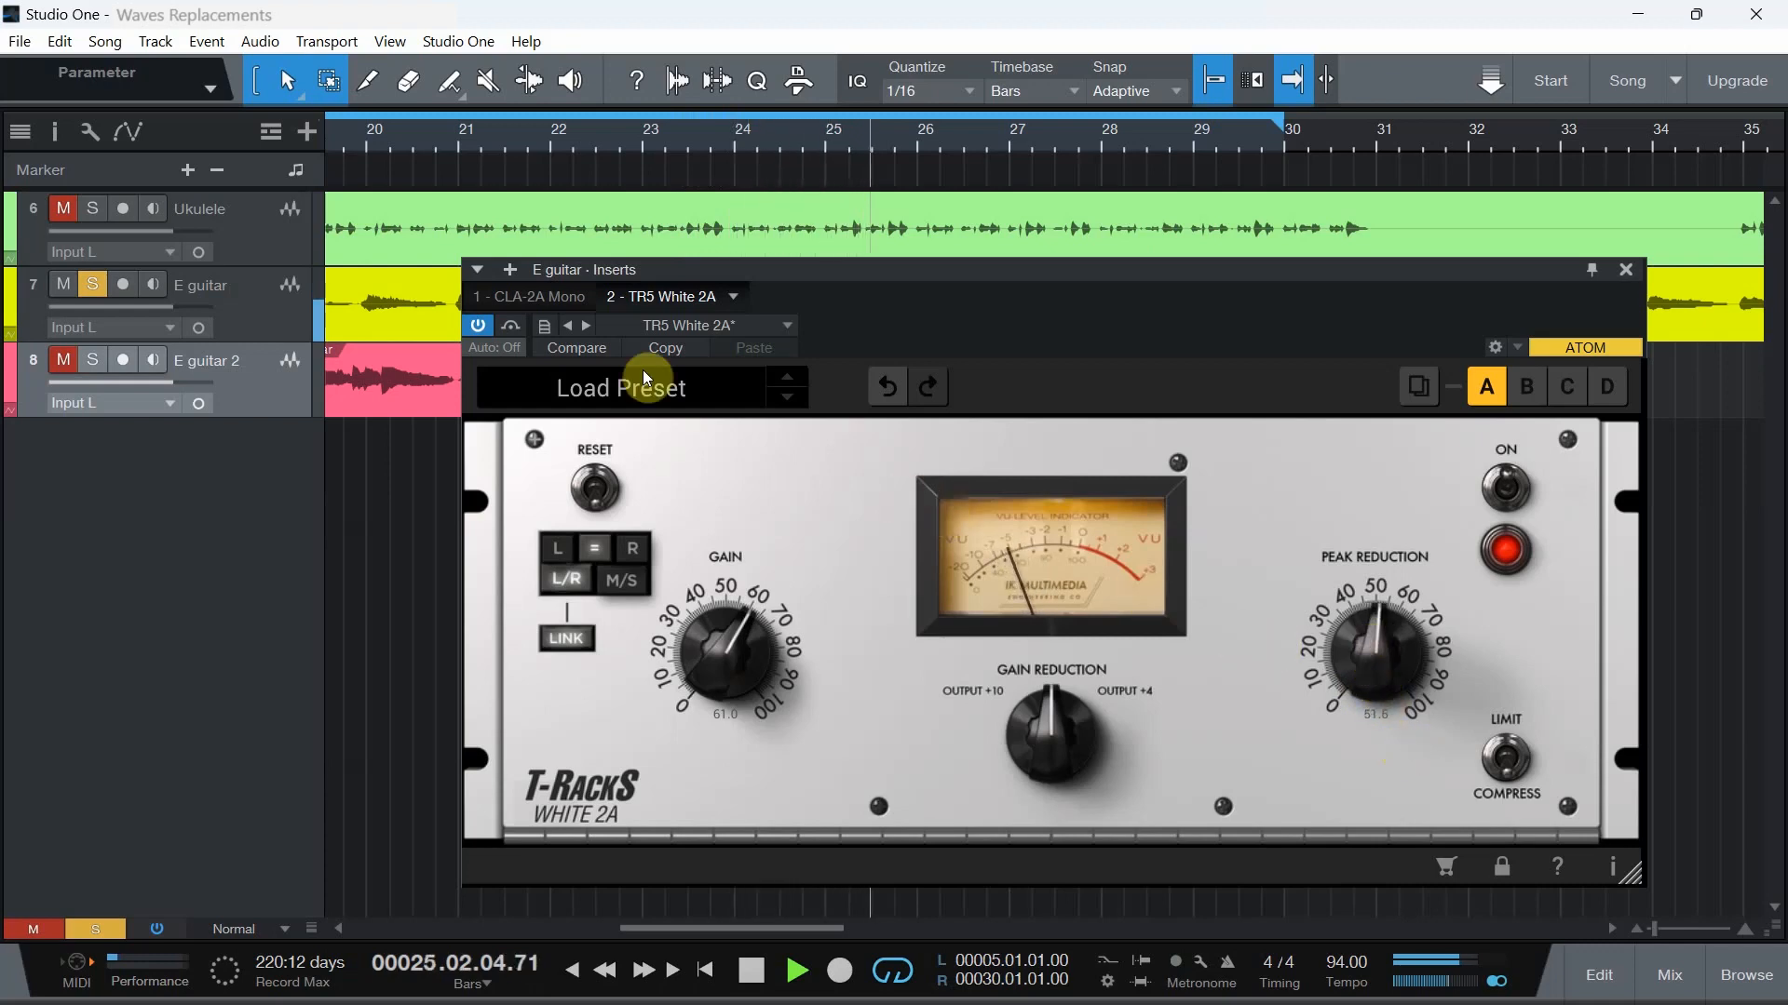
# Switch the E guitar track back to an active CLA-2A, listen, and stop playback
pyautogui.click(506, 299)
pyautogui.click(477, 326)
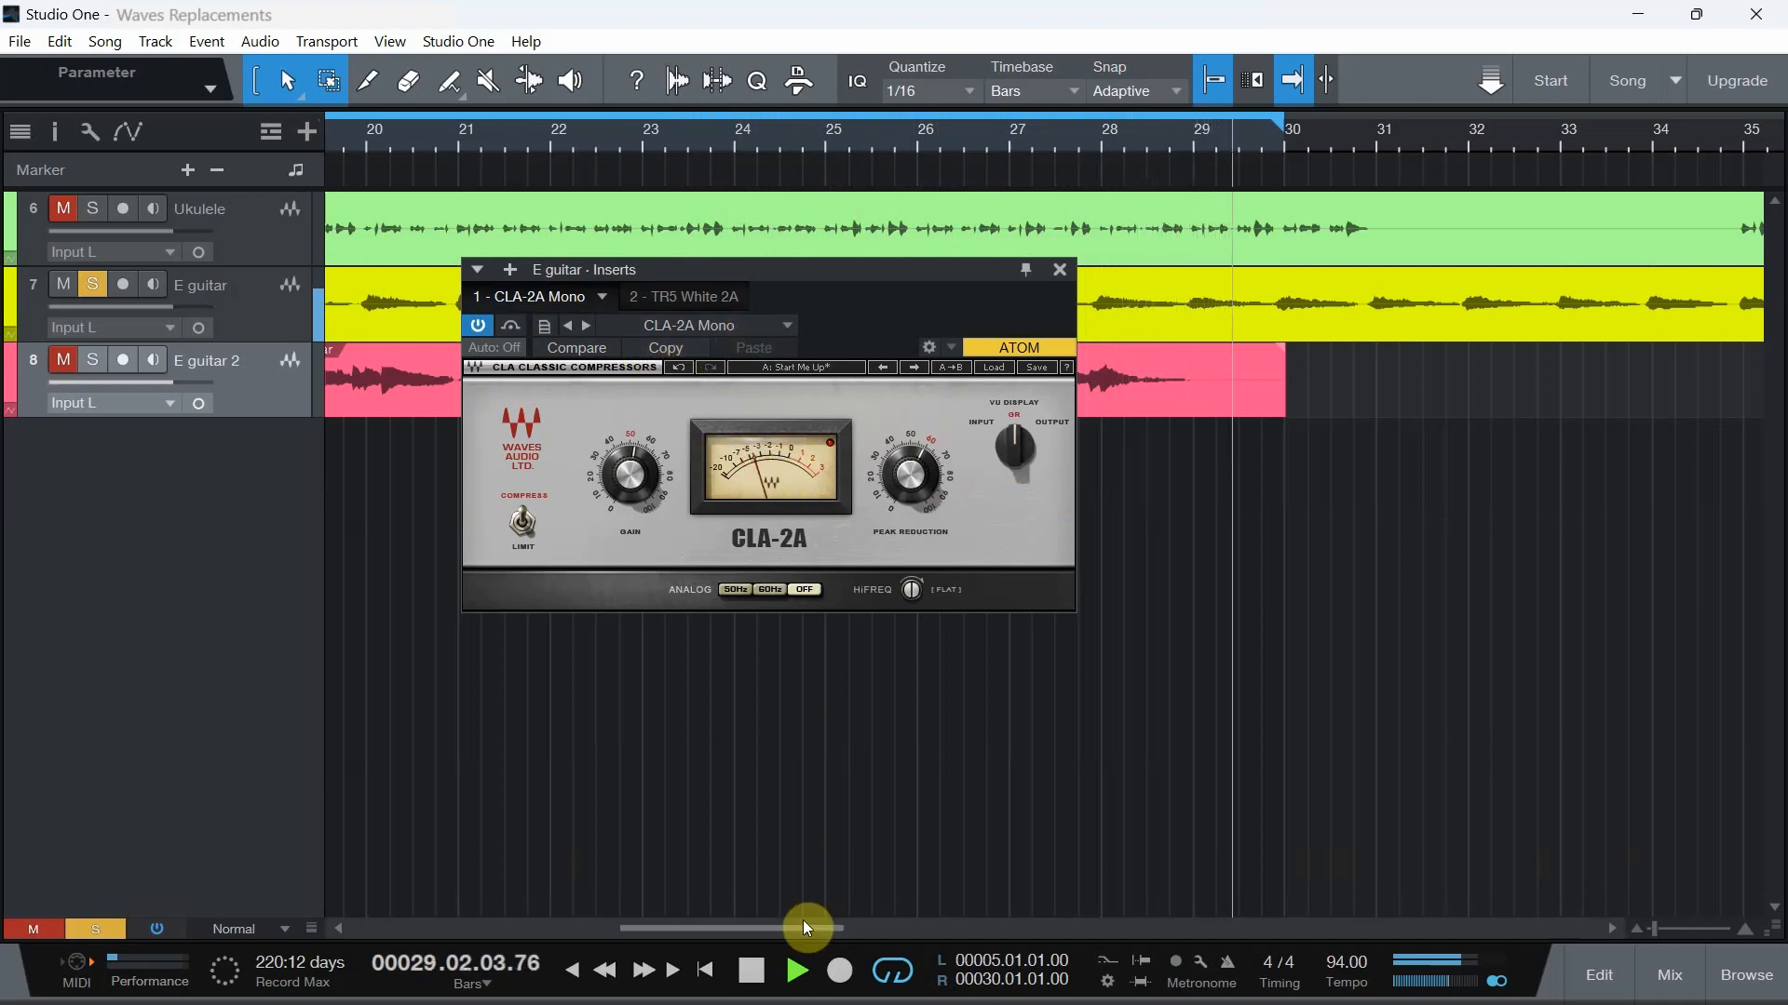
pyautogui.click(751, 971)
pyautogui.moveTo(795, 283); pyautogui.dragTo(968, 460)
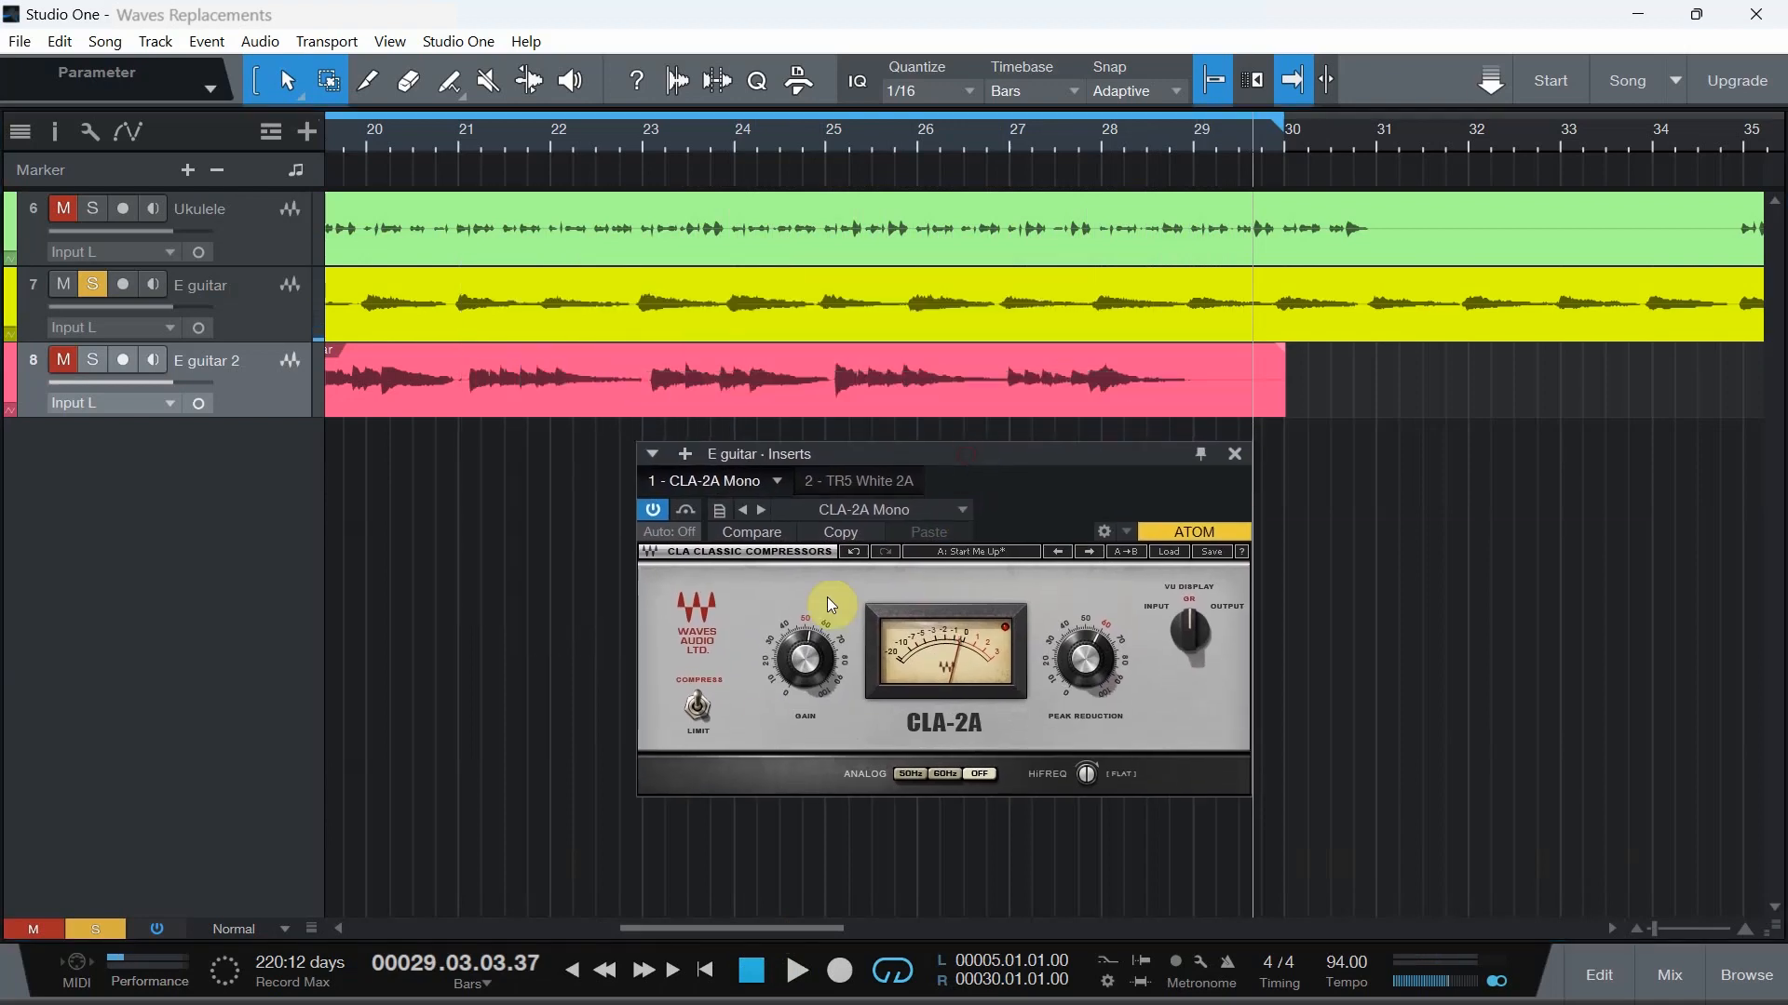
# Return the playback position to bar 19, unmute and solo E guitar 2, and arrange its CLA-2A window below the tracks
pyautogui.moveTo(702, 928); pyautogui.dragTo(657, 928)
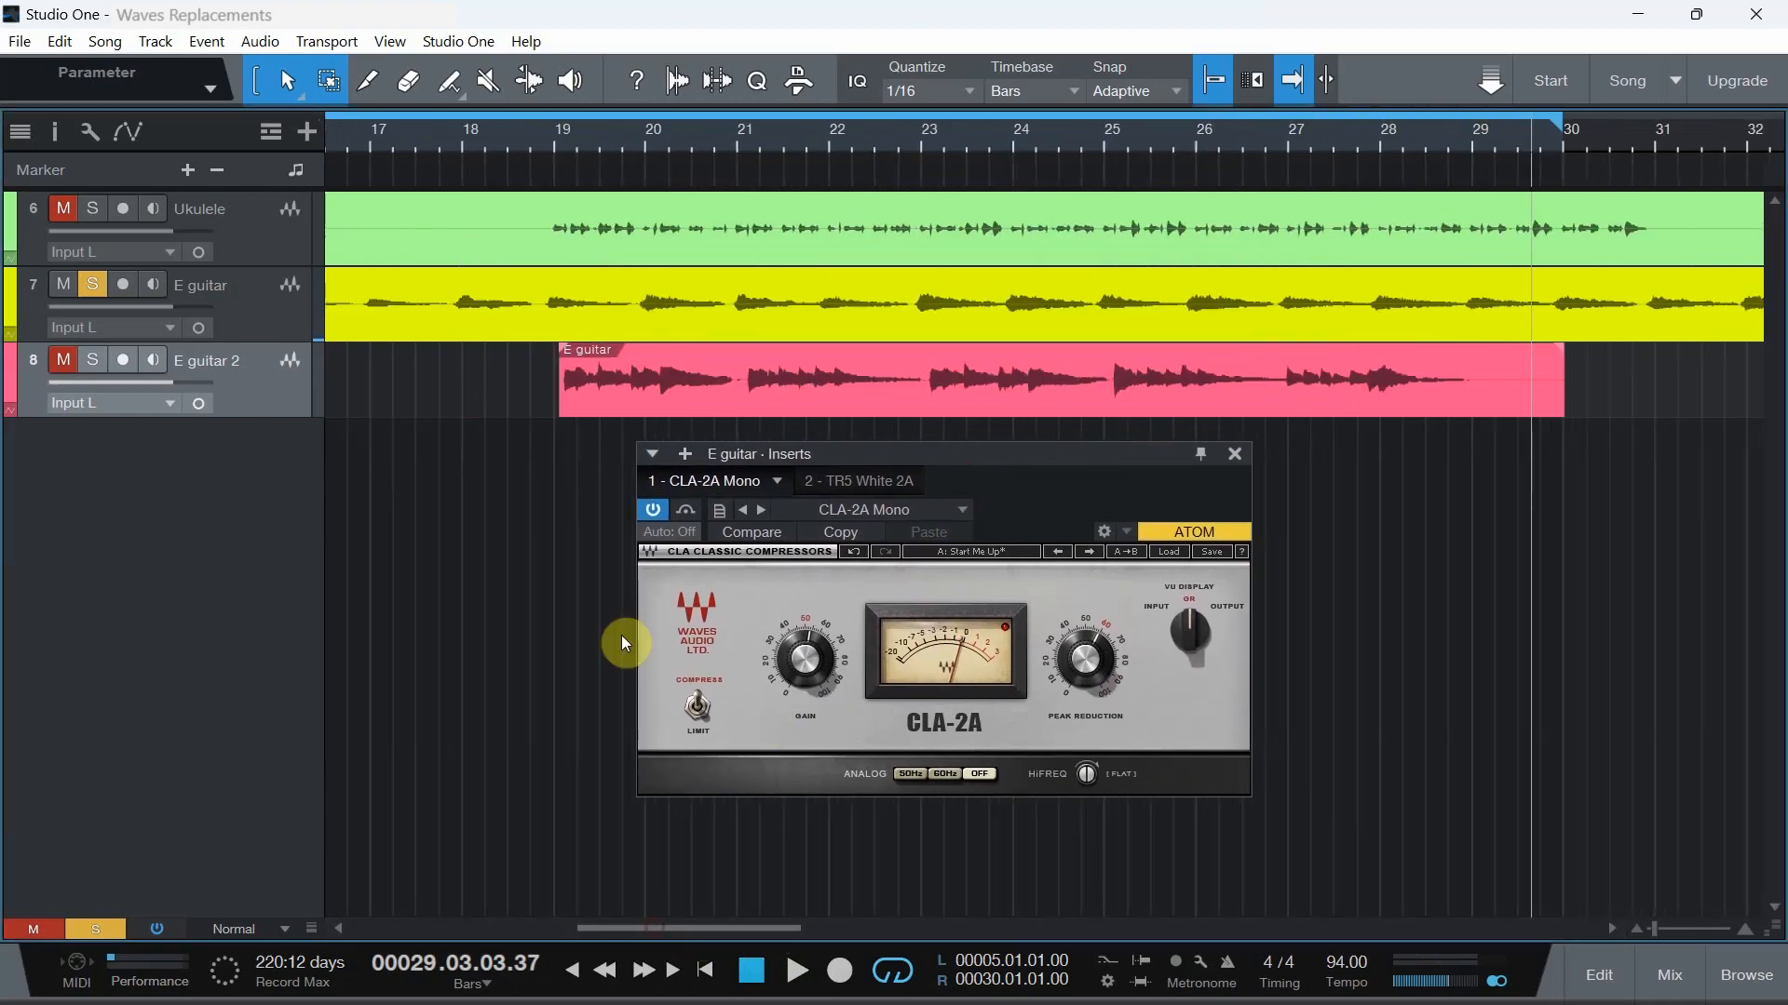
pyautogui.click(555, 158)
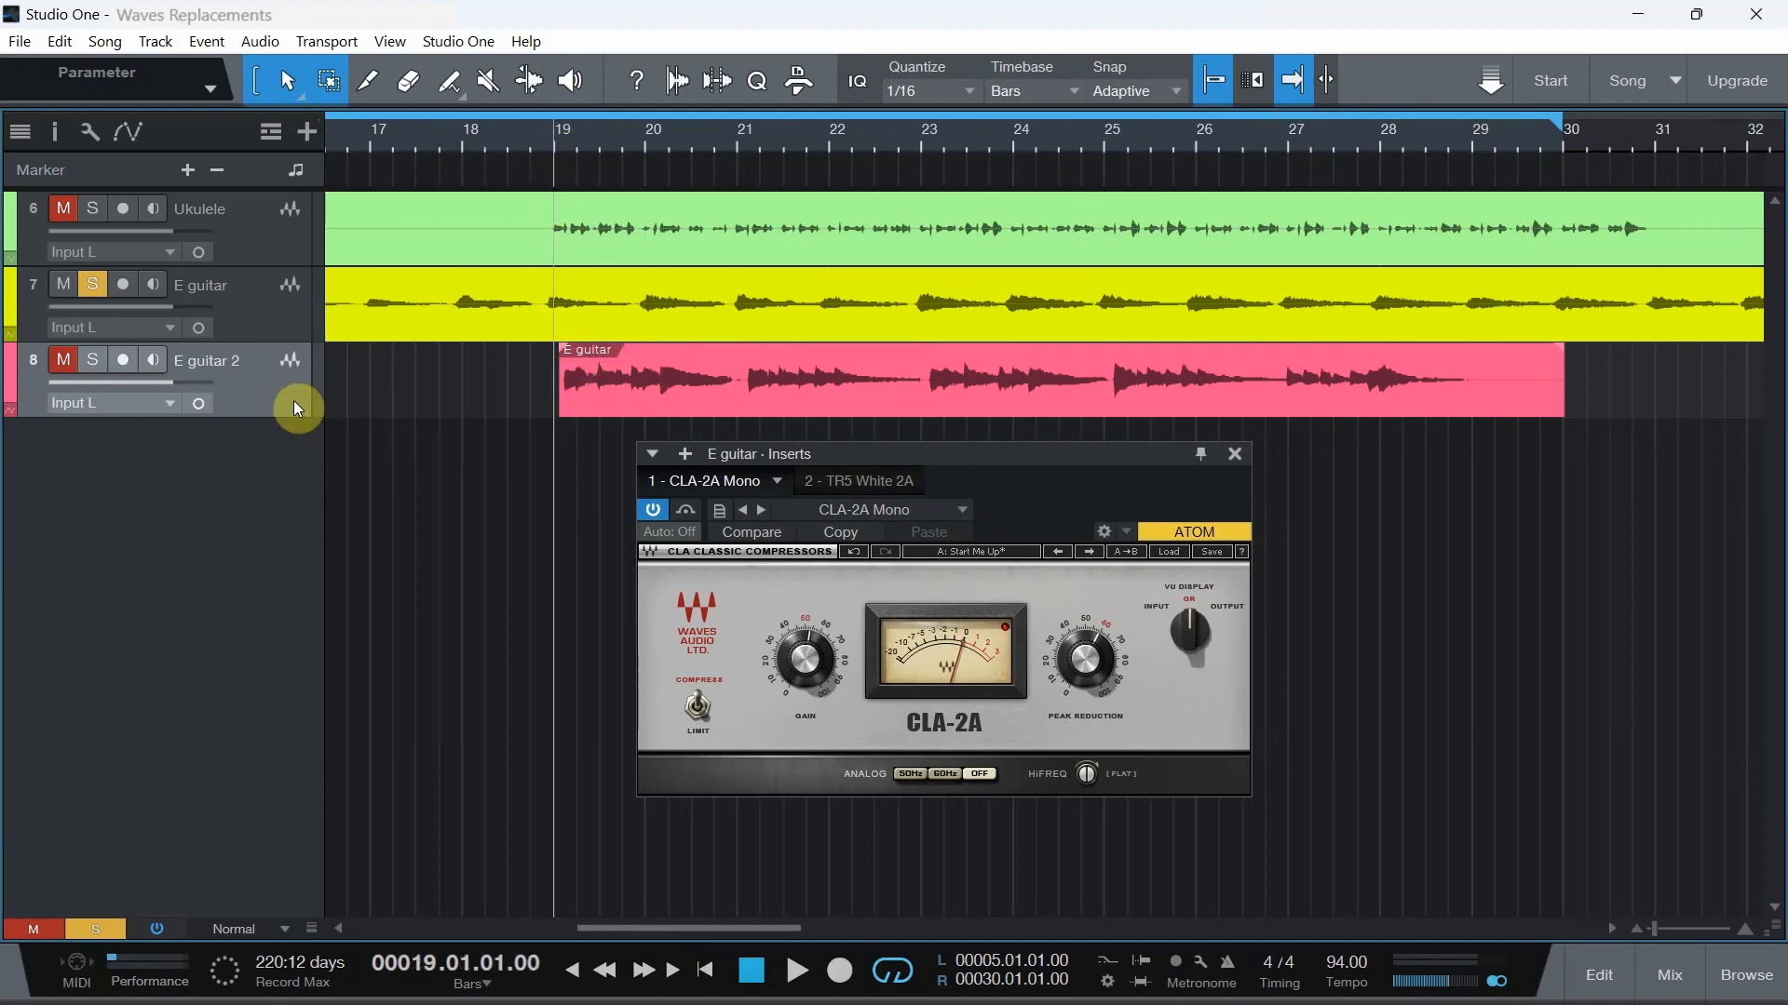
pyautogui.click(63, 361)
pyautogui.click(92, 360)
pyautogui.moveTo(863, 455); pyautogui.dragTo(380, 479)
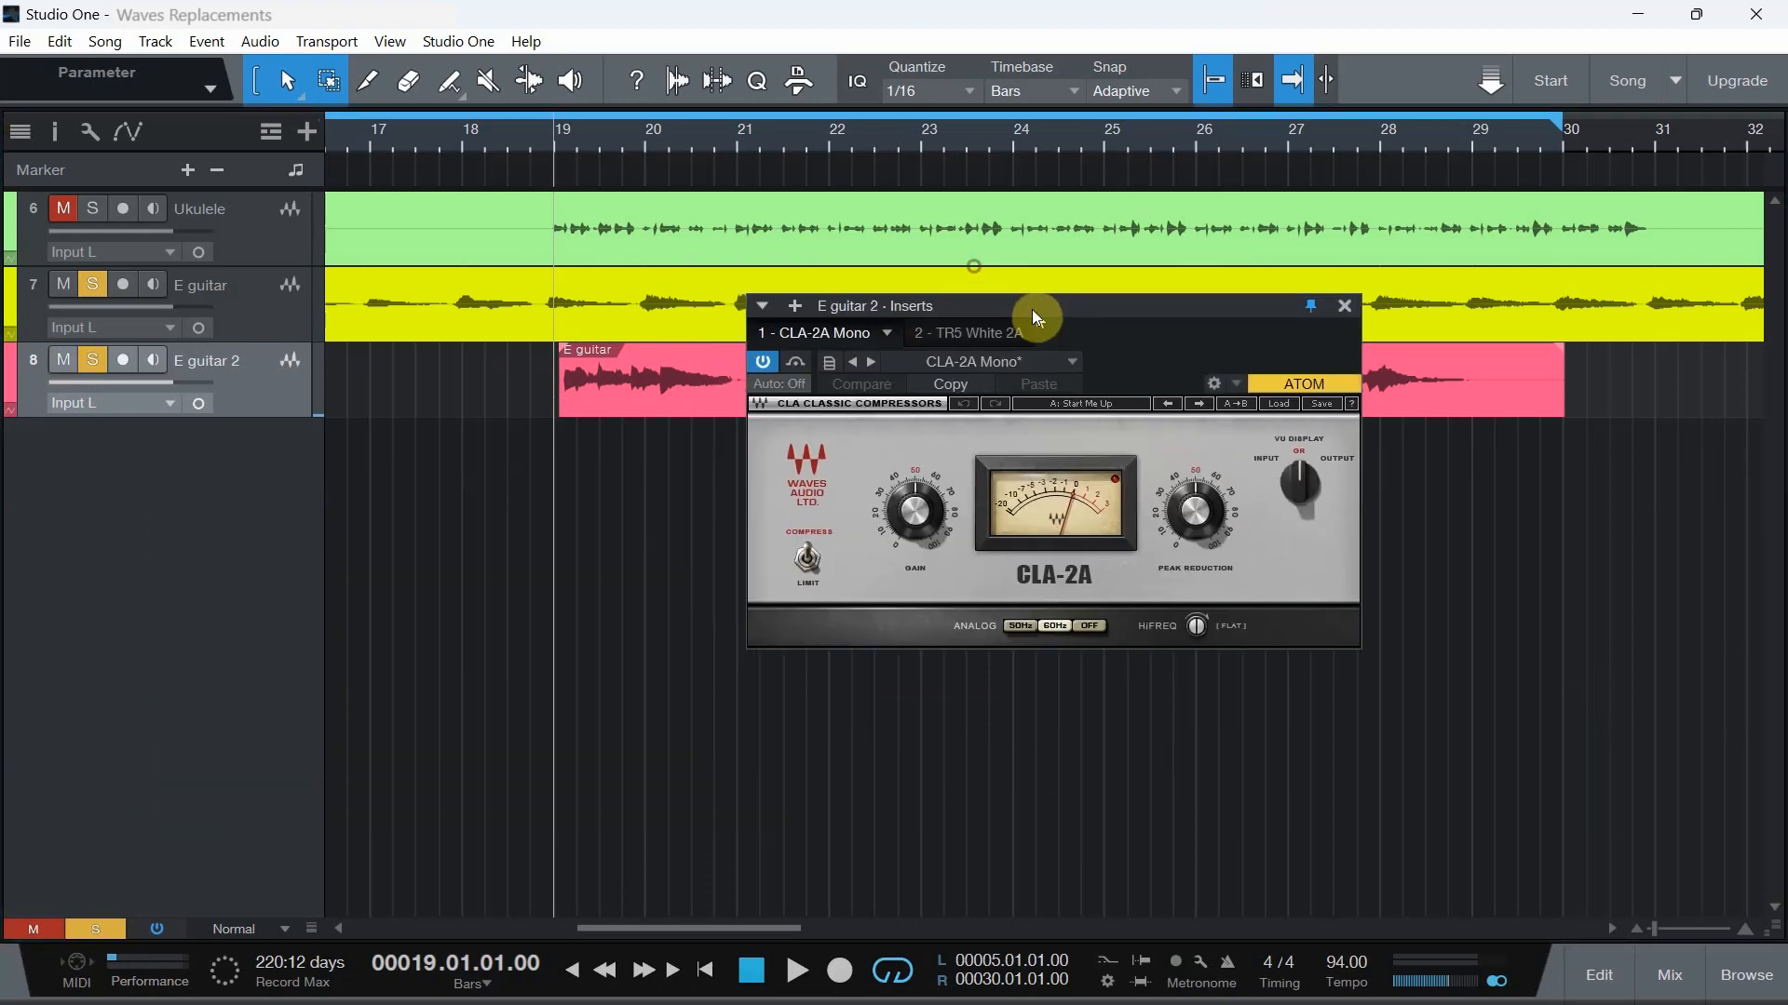
pyautogui.moveTo(1031, 309); pyautogui.dragTo(968, 435)
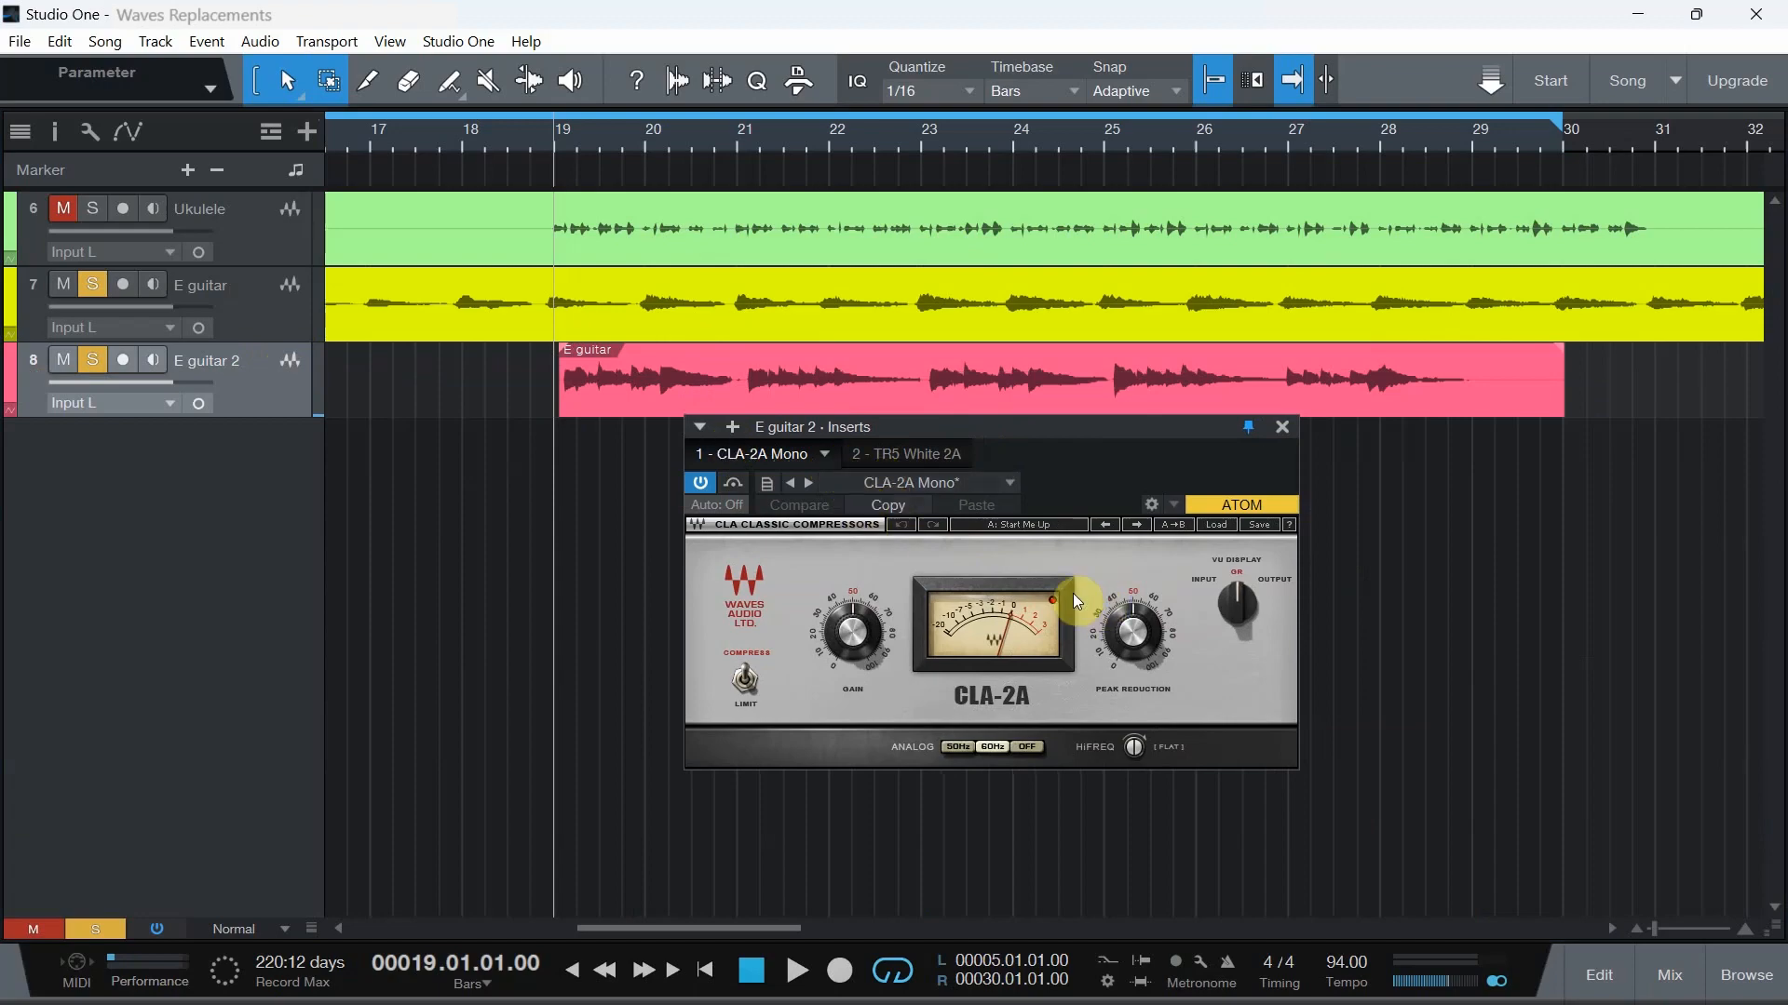
# Check in the mixer which compressor inserts are active on both E guitar channels, and close the mixer
pyautogui.click(1663, 973)
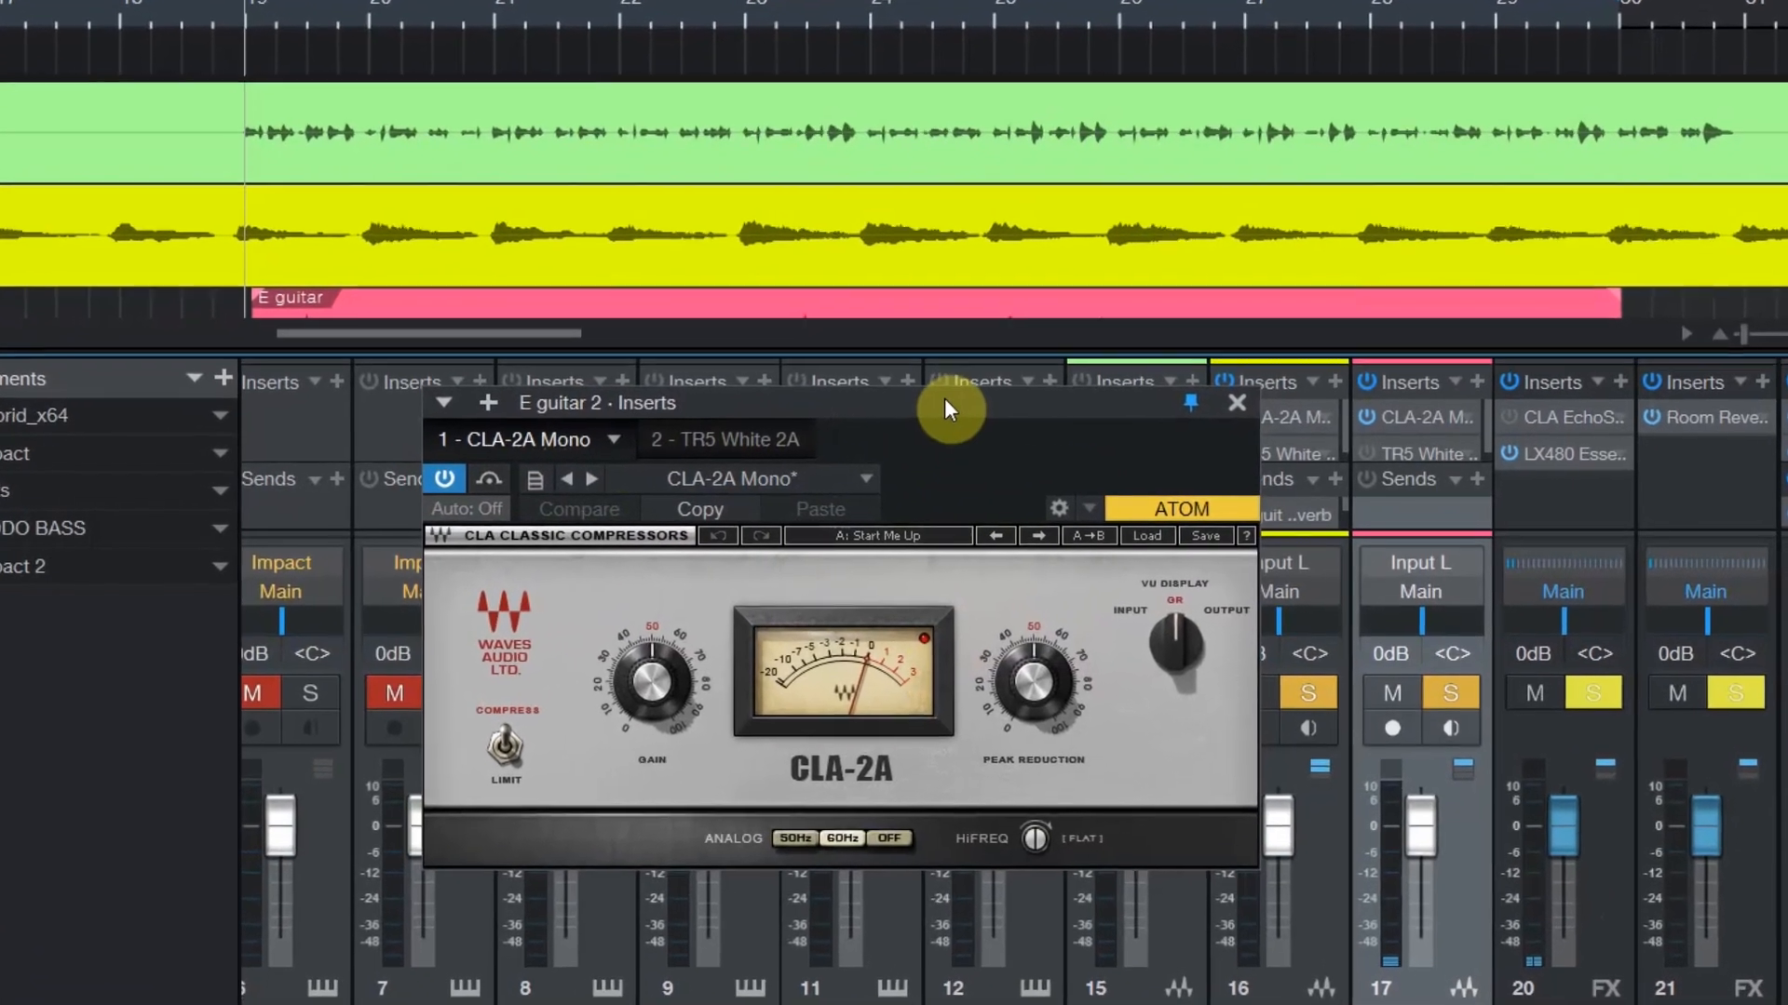
pyautogui.moveTo(944, 399); pyautogui.dragTo(387, 304)
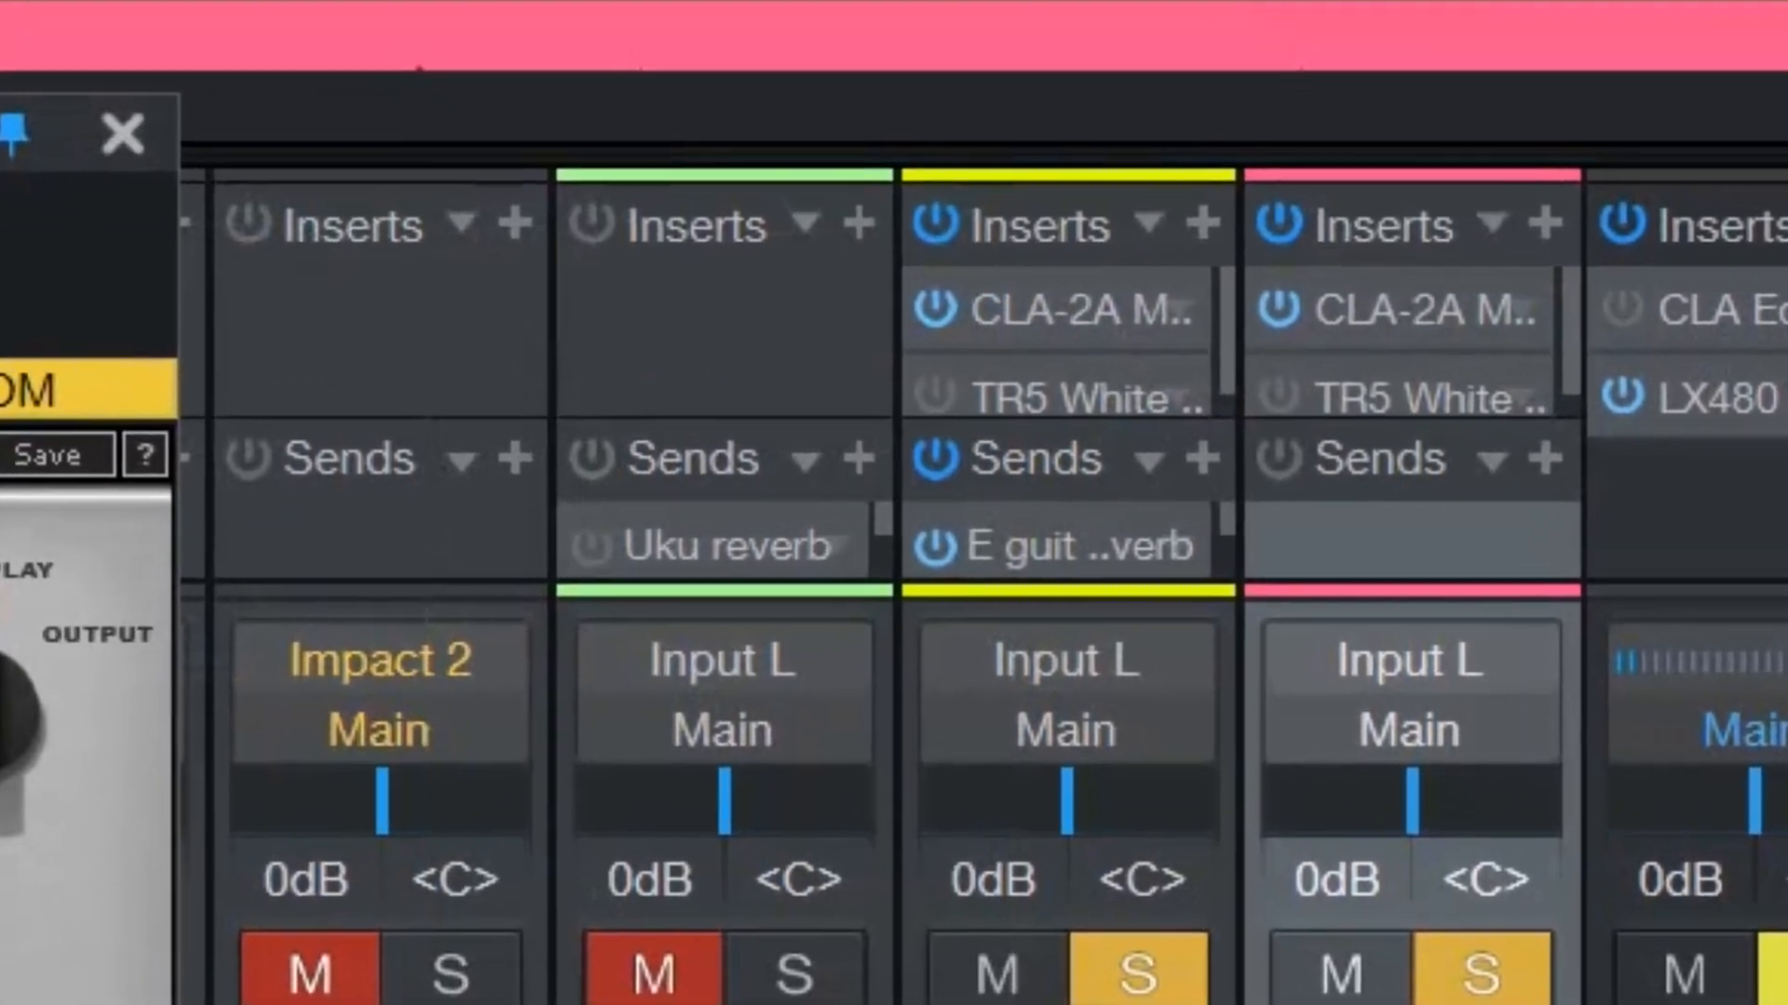
pyautogui.press('F3')
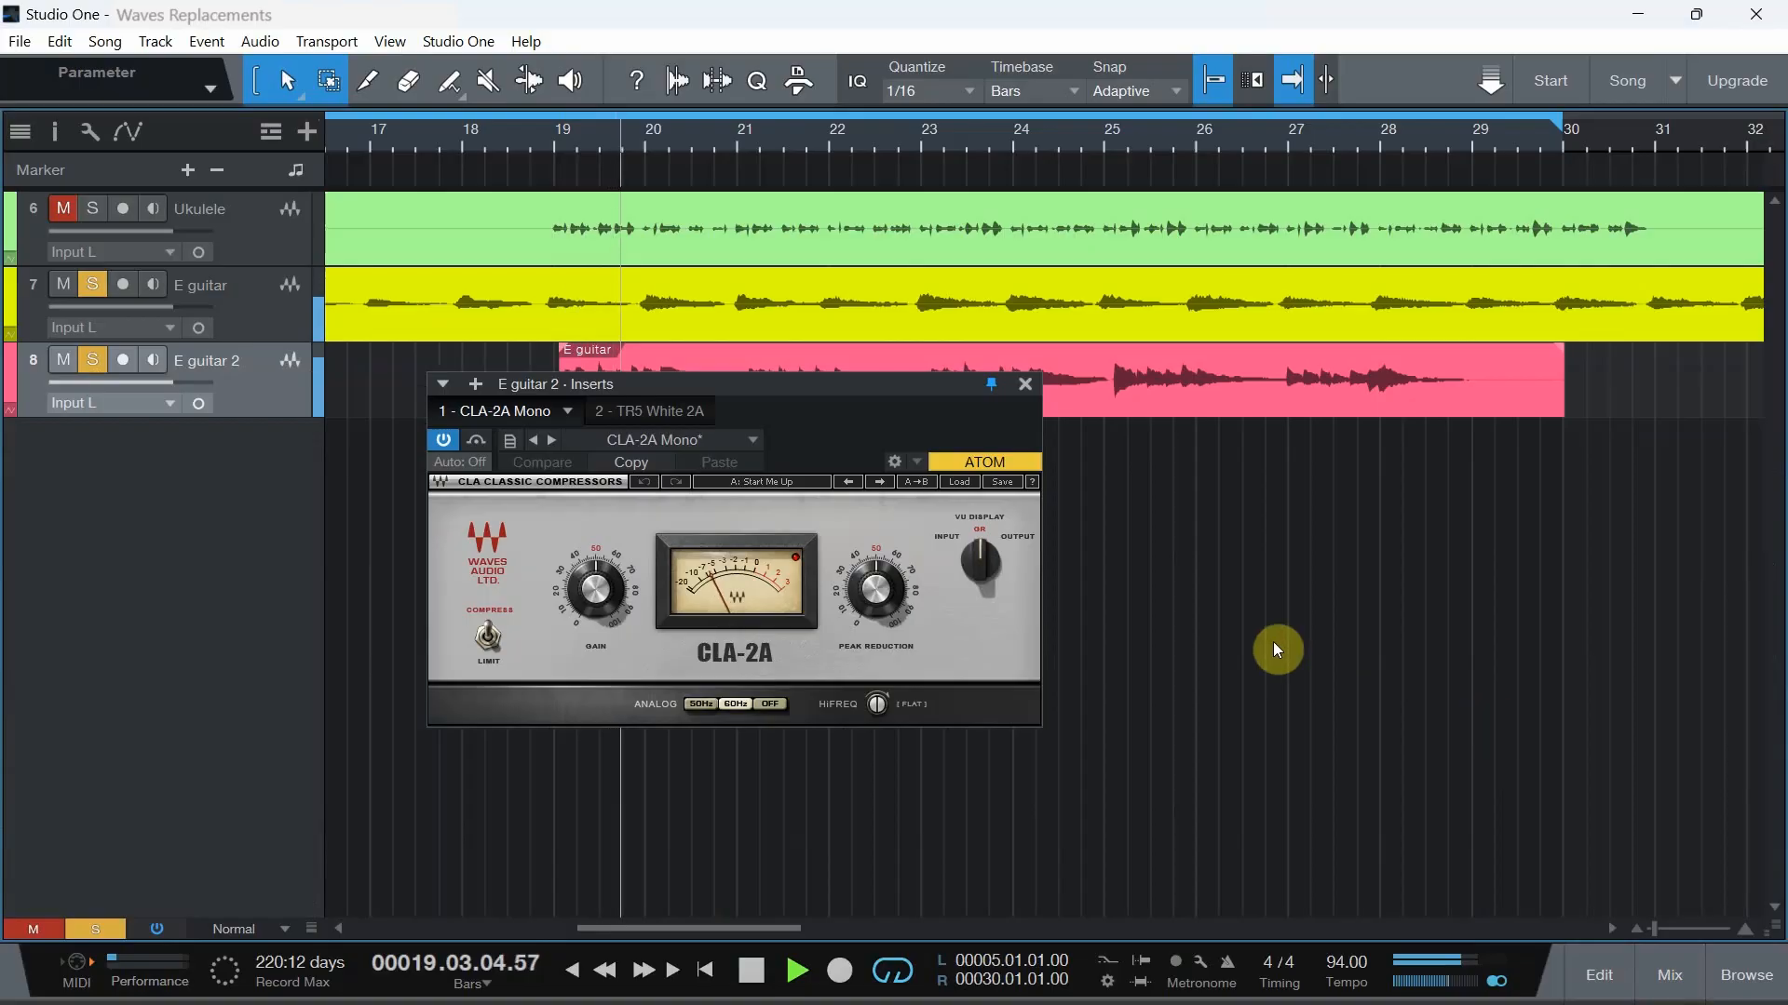
# Fine-tune the CLA-2A peak reduction to about 50 and adjust its gain on E guitar 2 during playback, and stop playback
pyautogui.moveTo(845, 385); pyautogui.dragTo(903, 425)
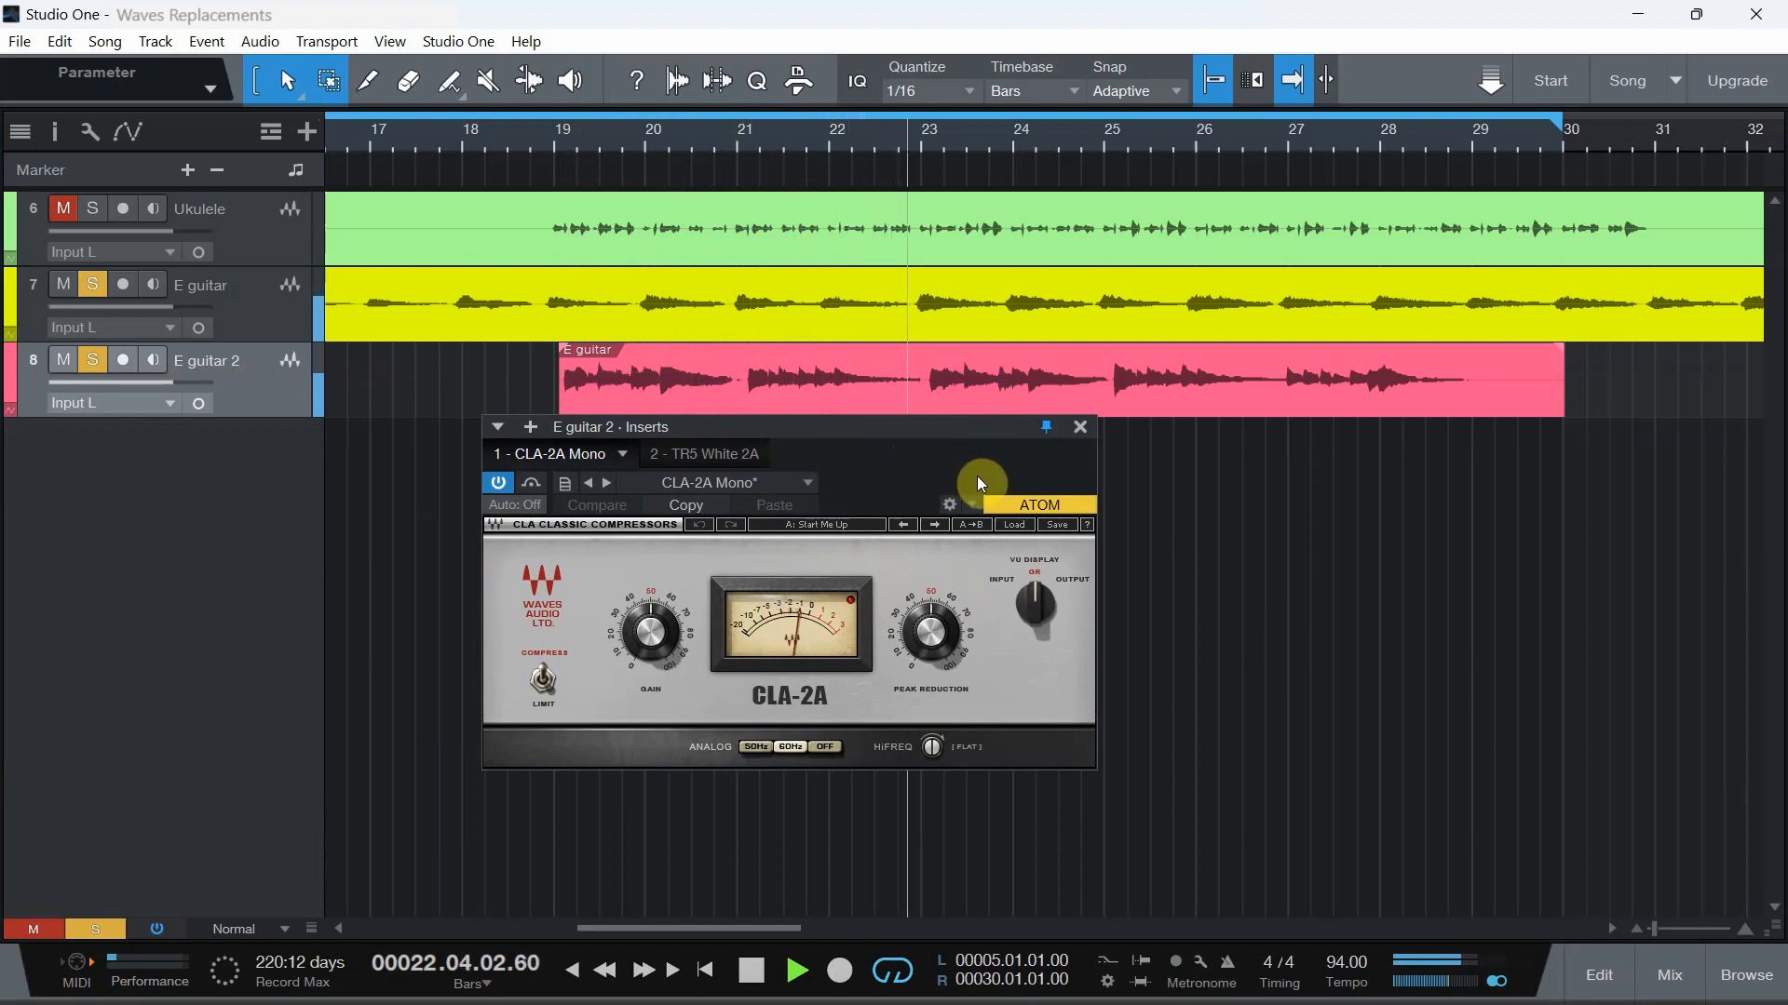
pyautogui.moveTo(926, 636); pyautogui.dragTo(927, 629)
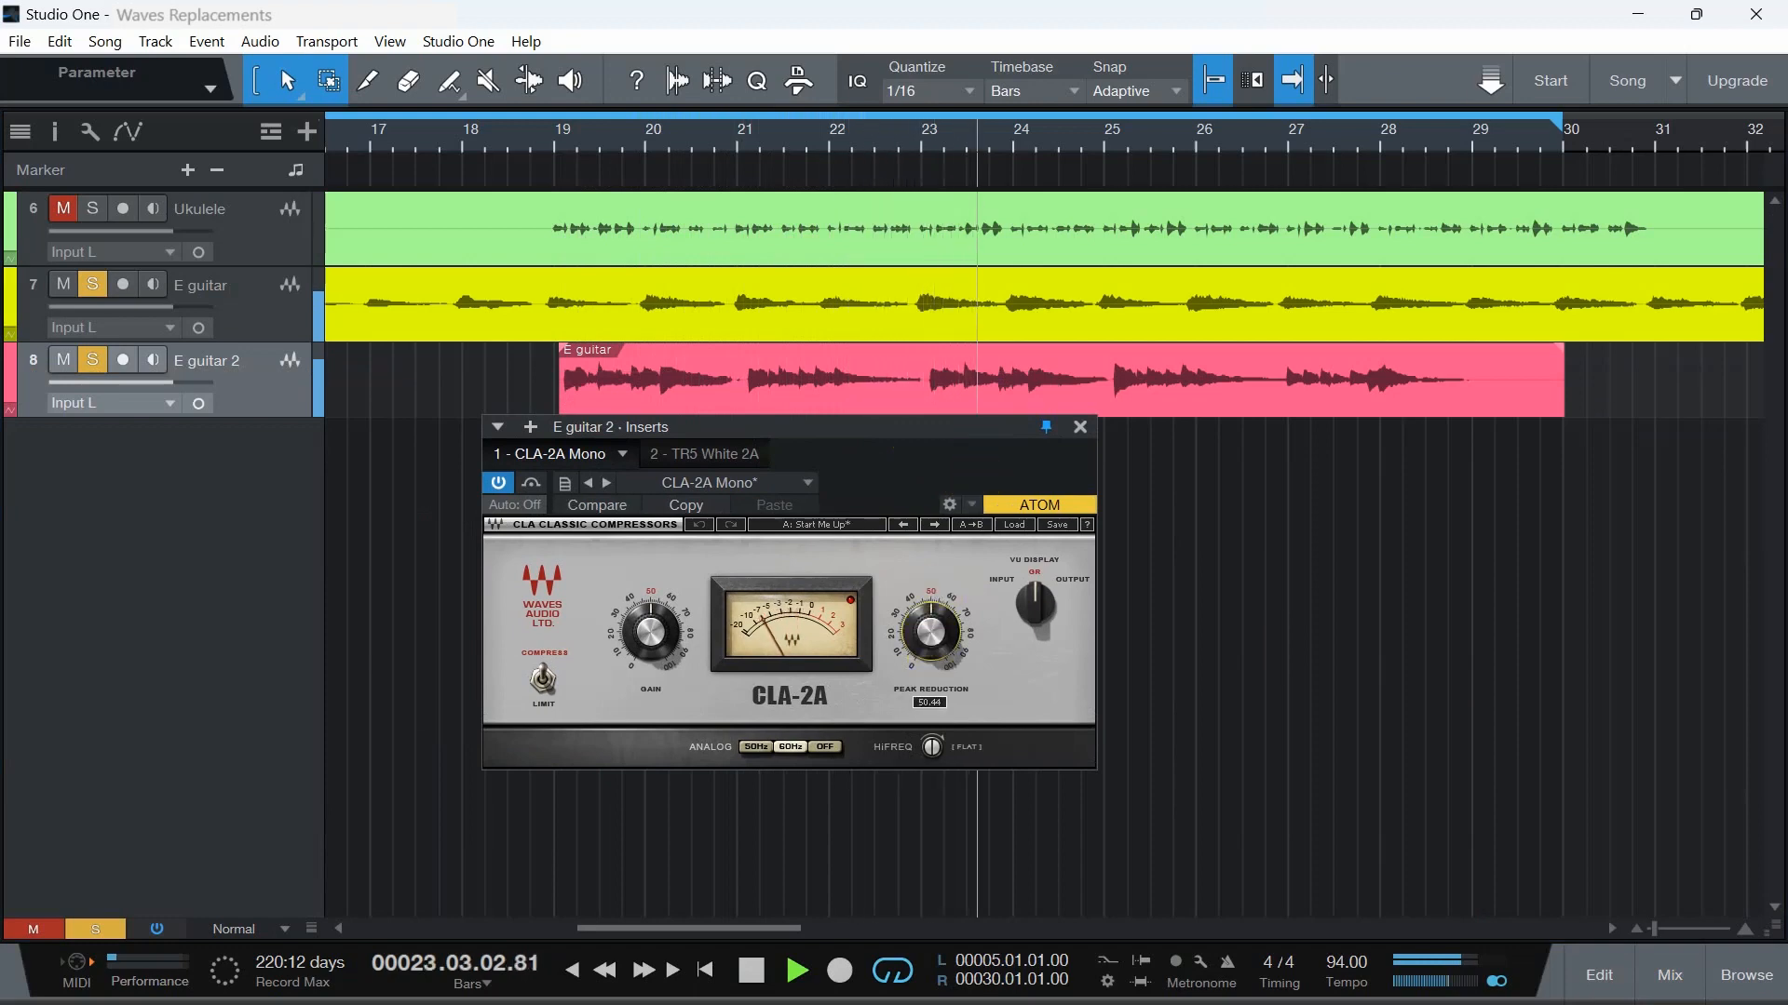
pyautogui.moveTo(650, 632); pyautogui.dragTo(650, 642)
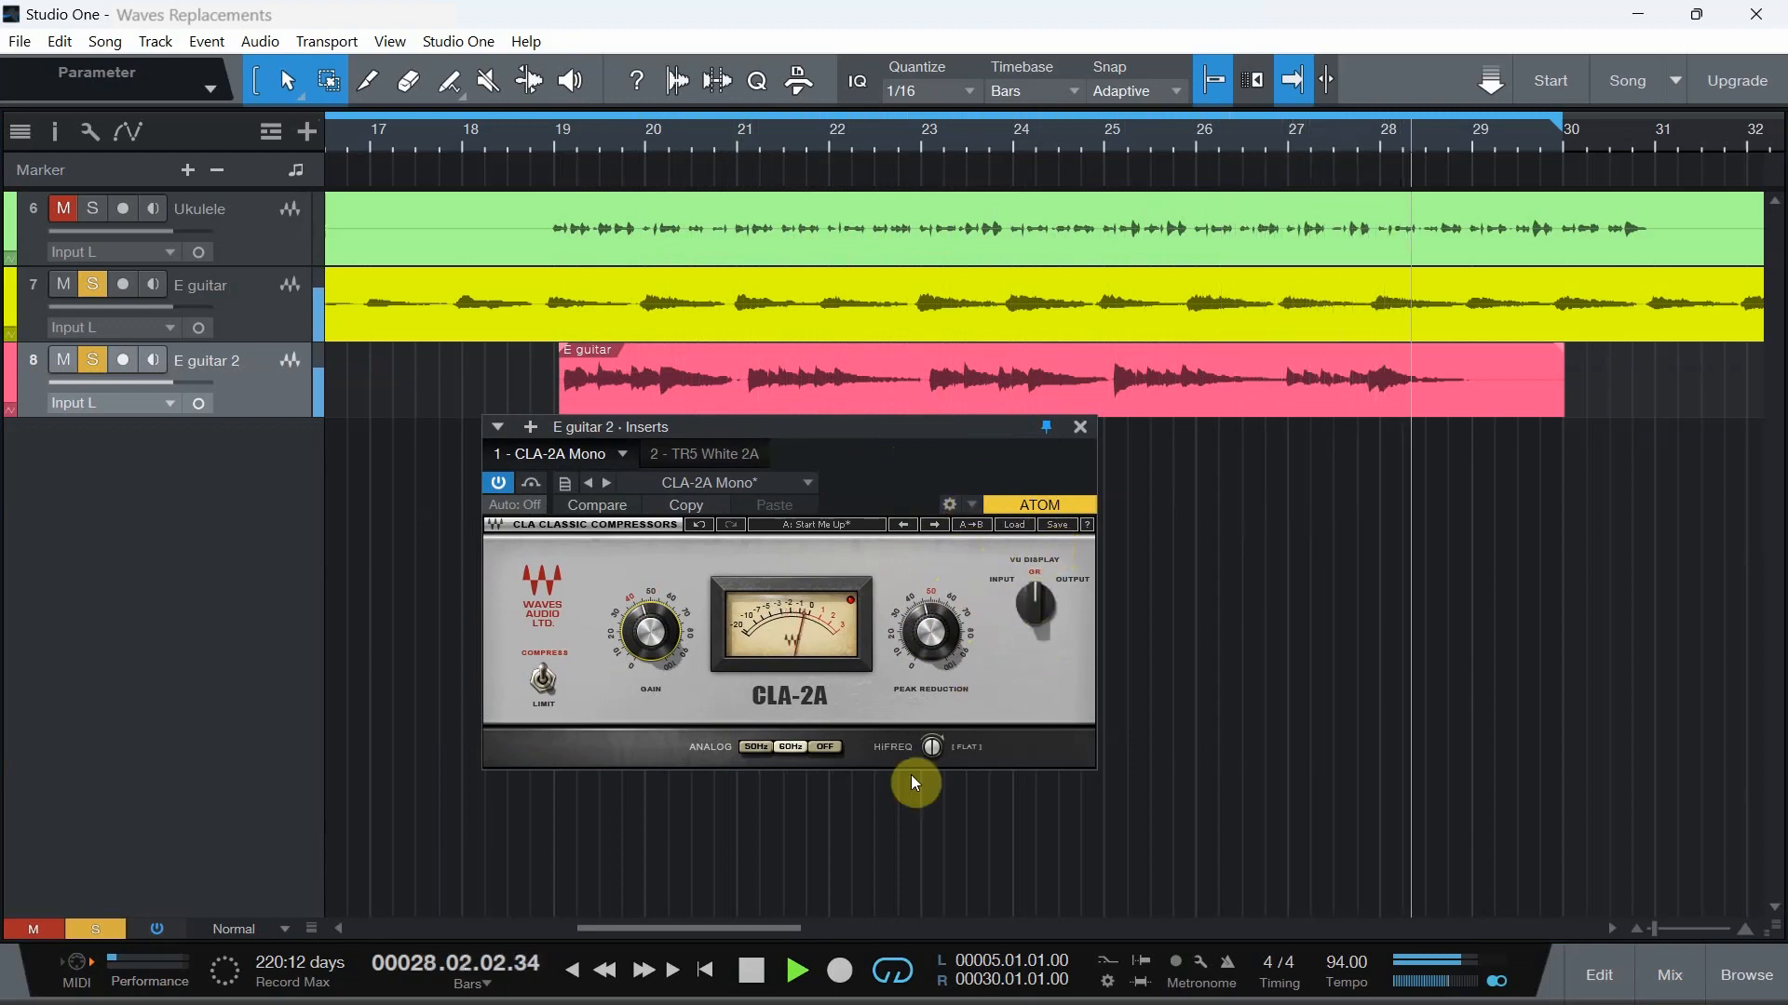
pyautogui.click(752, 969)
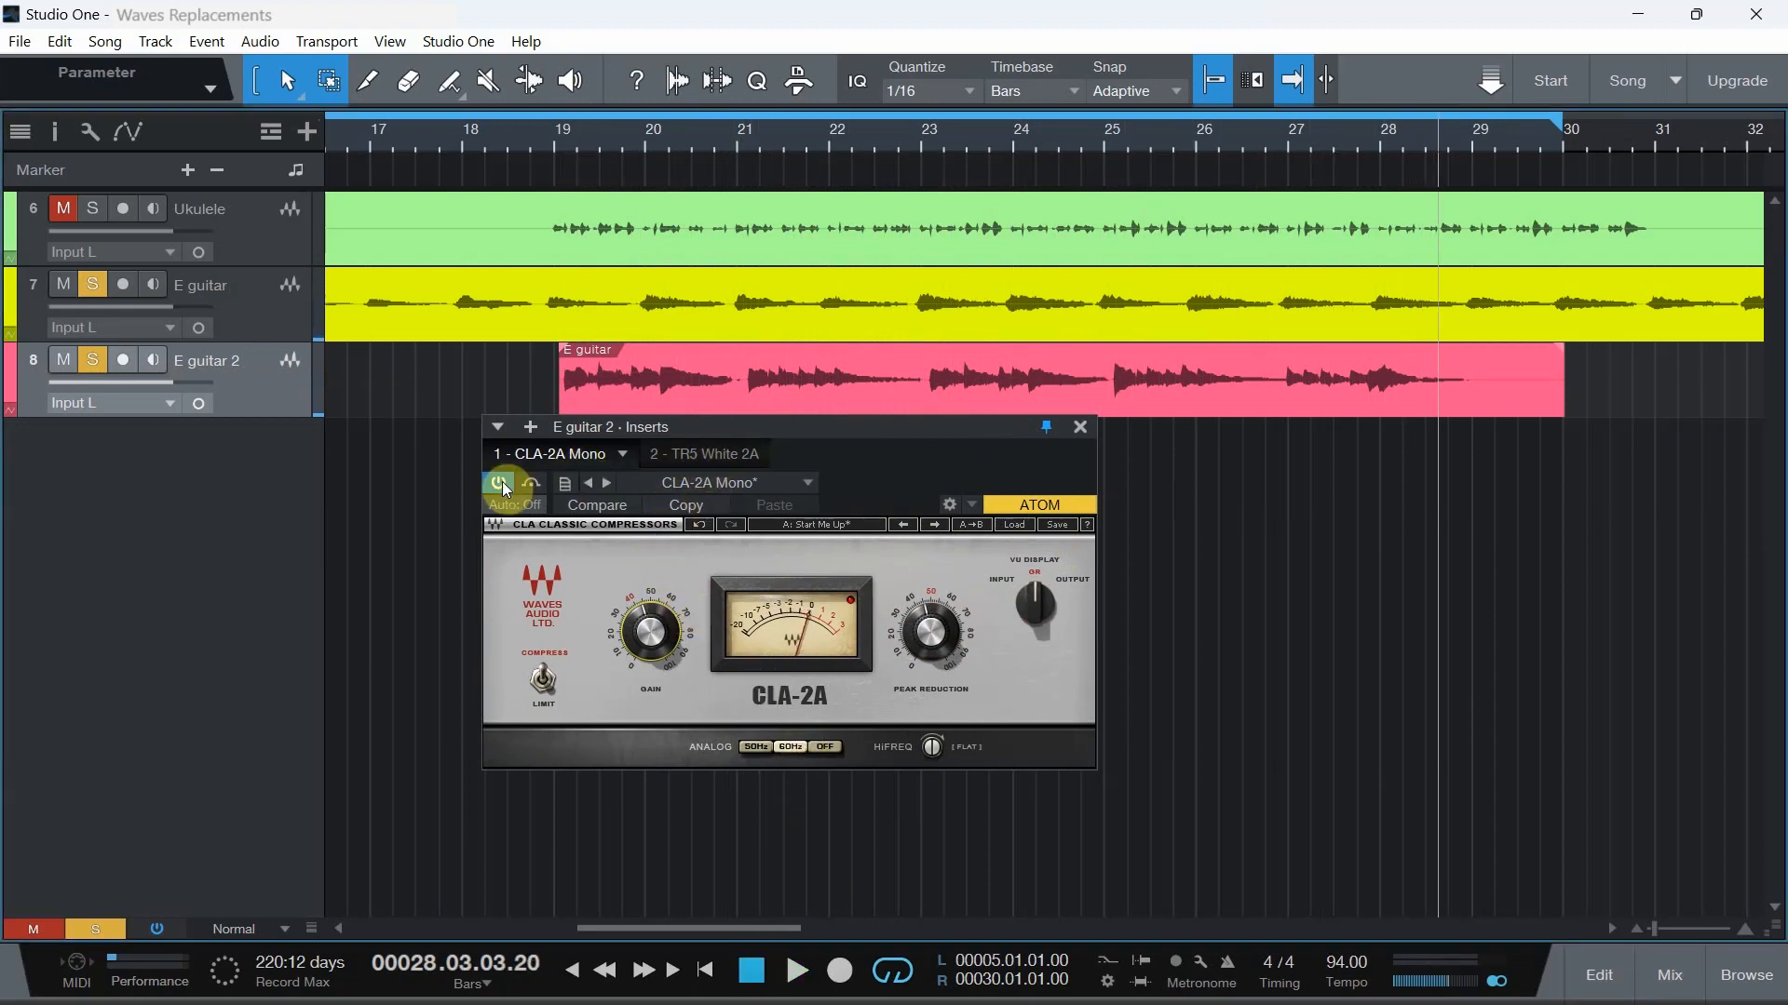
# Deactivate the CLA-2A on E guitar 2 and activate the White 2A in its place
pyautogui.click(724, 466)
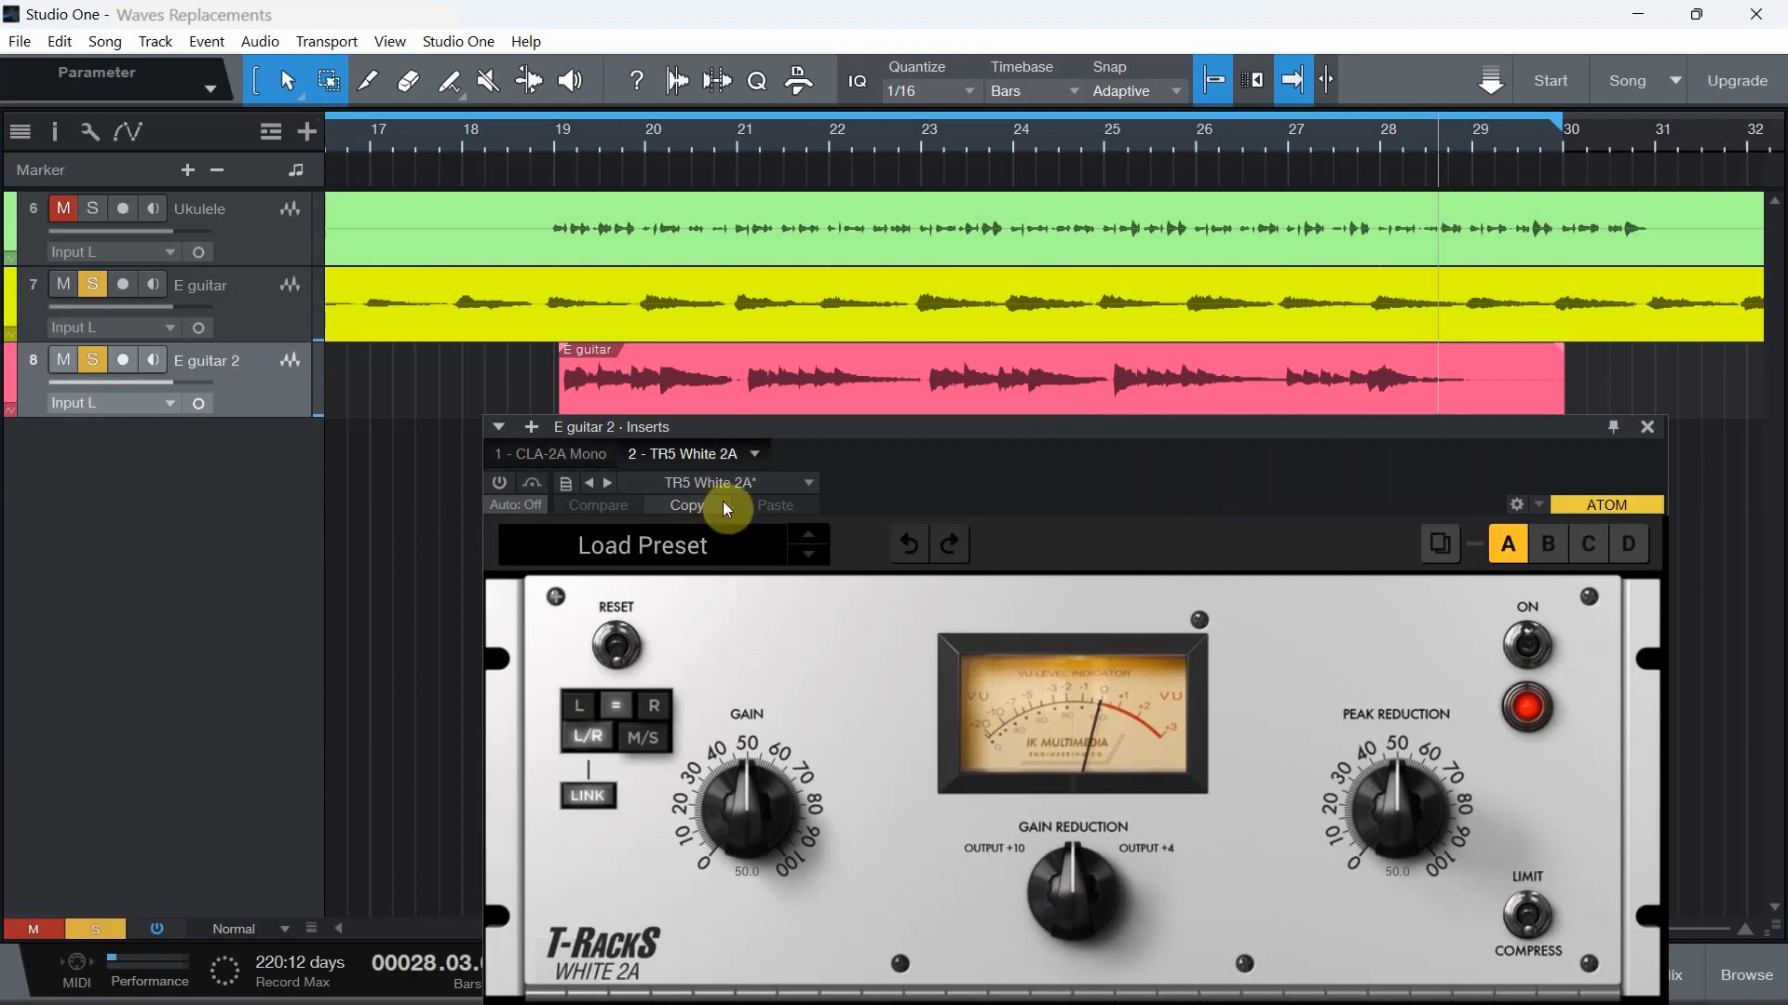
pyautogui.click(498, 483)
pyautogui.moveTo(1010, 430); pyautogui.dragTo(729, 349)
# In the mixer, switch the E guitar channel from the CLA-2A to the White 2A, and close the mixer
pyautogui.click(1670, 960)
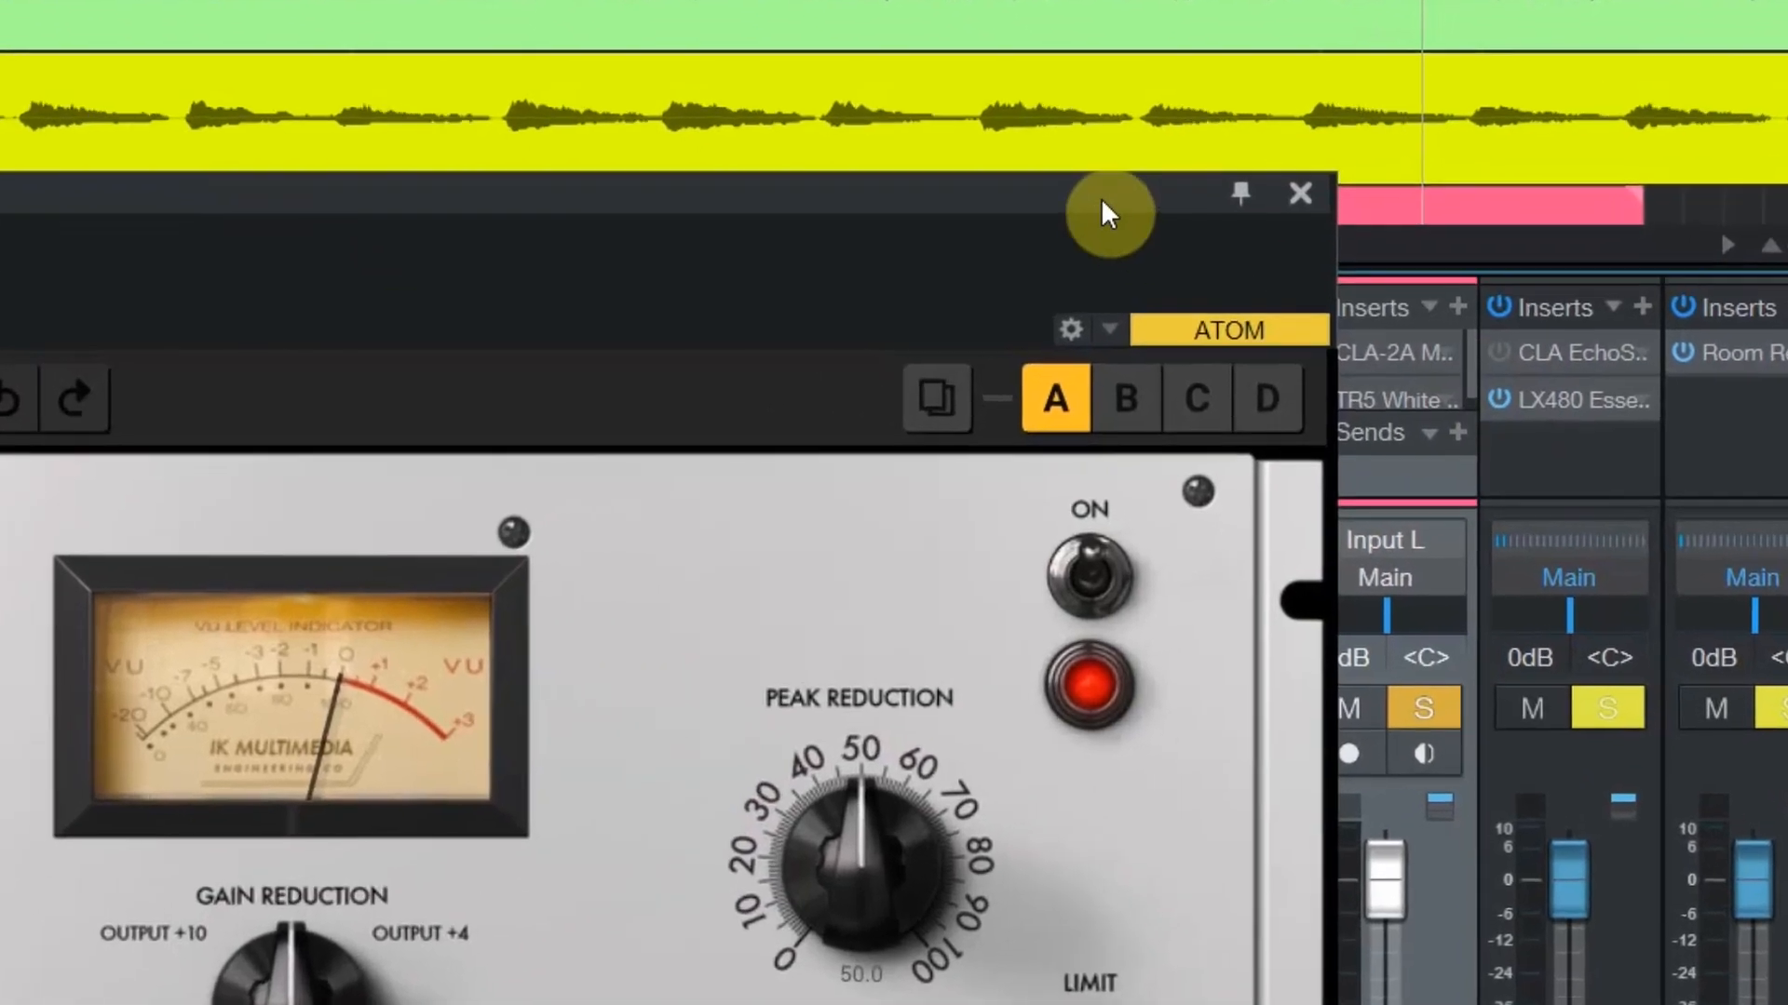
pyautogui.moveTo(1170, 266); pyautogui.dragTo(909, 261)
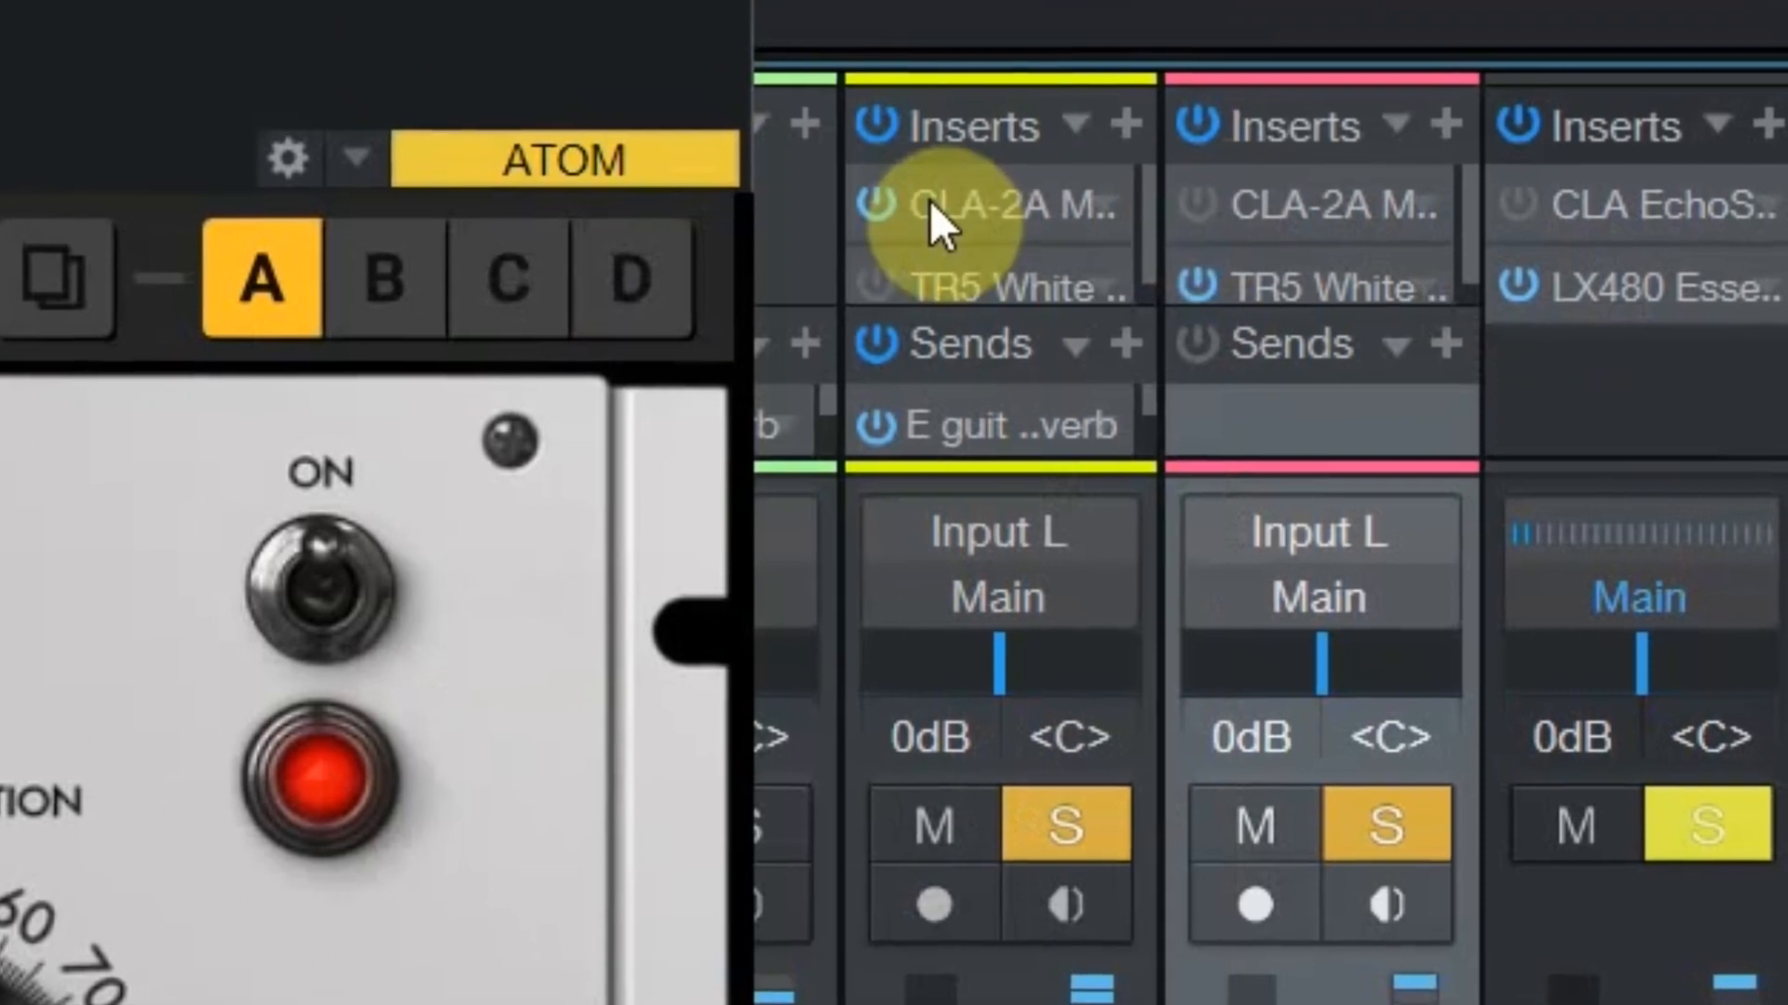
pyautogui.click(961, 254)
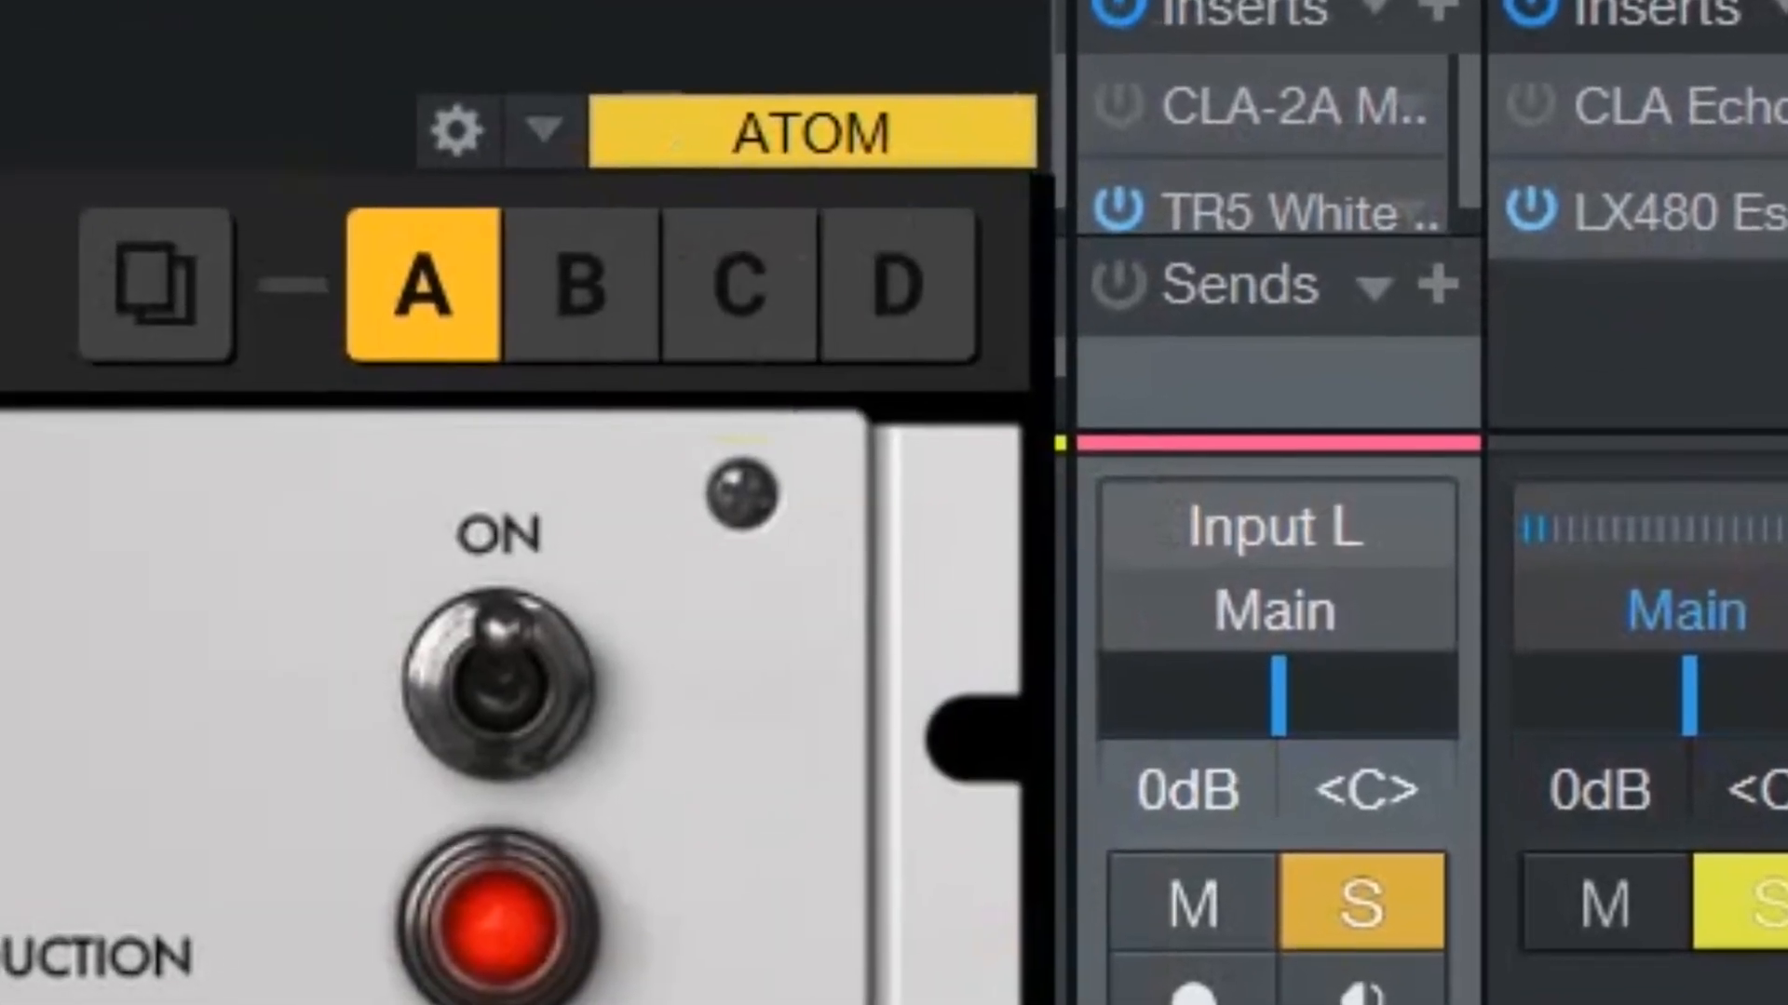
pyautogui.click(1669, 974)
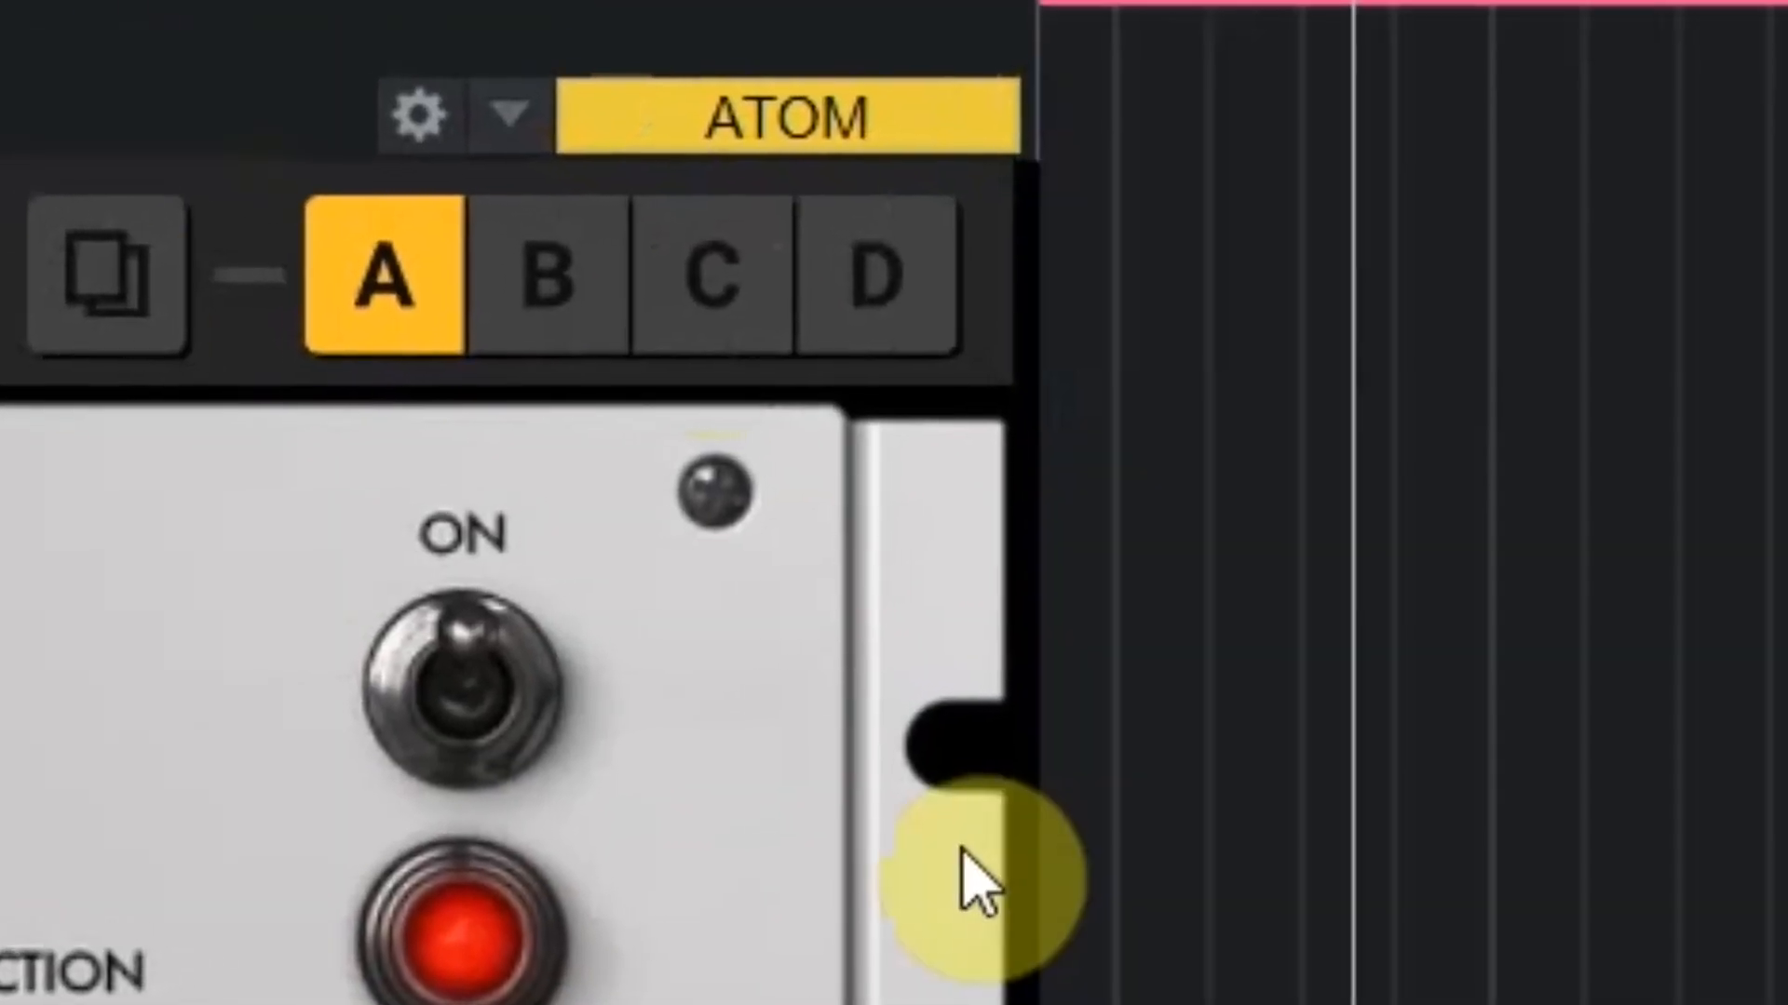
pyautogui.moveTo(959, 362); pyautogui.dragTo(1217, 382)
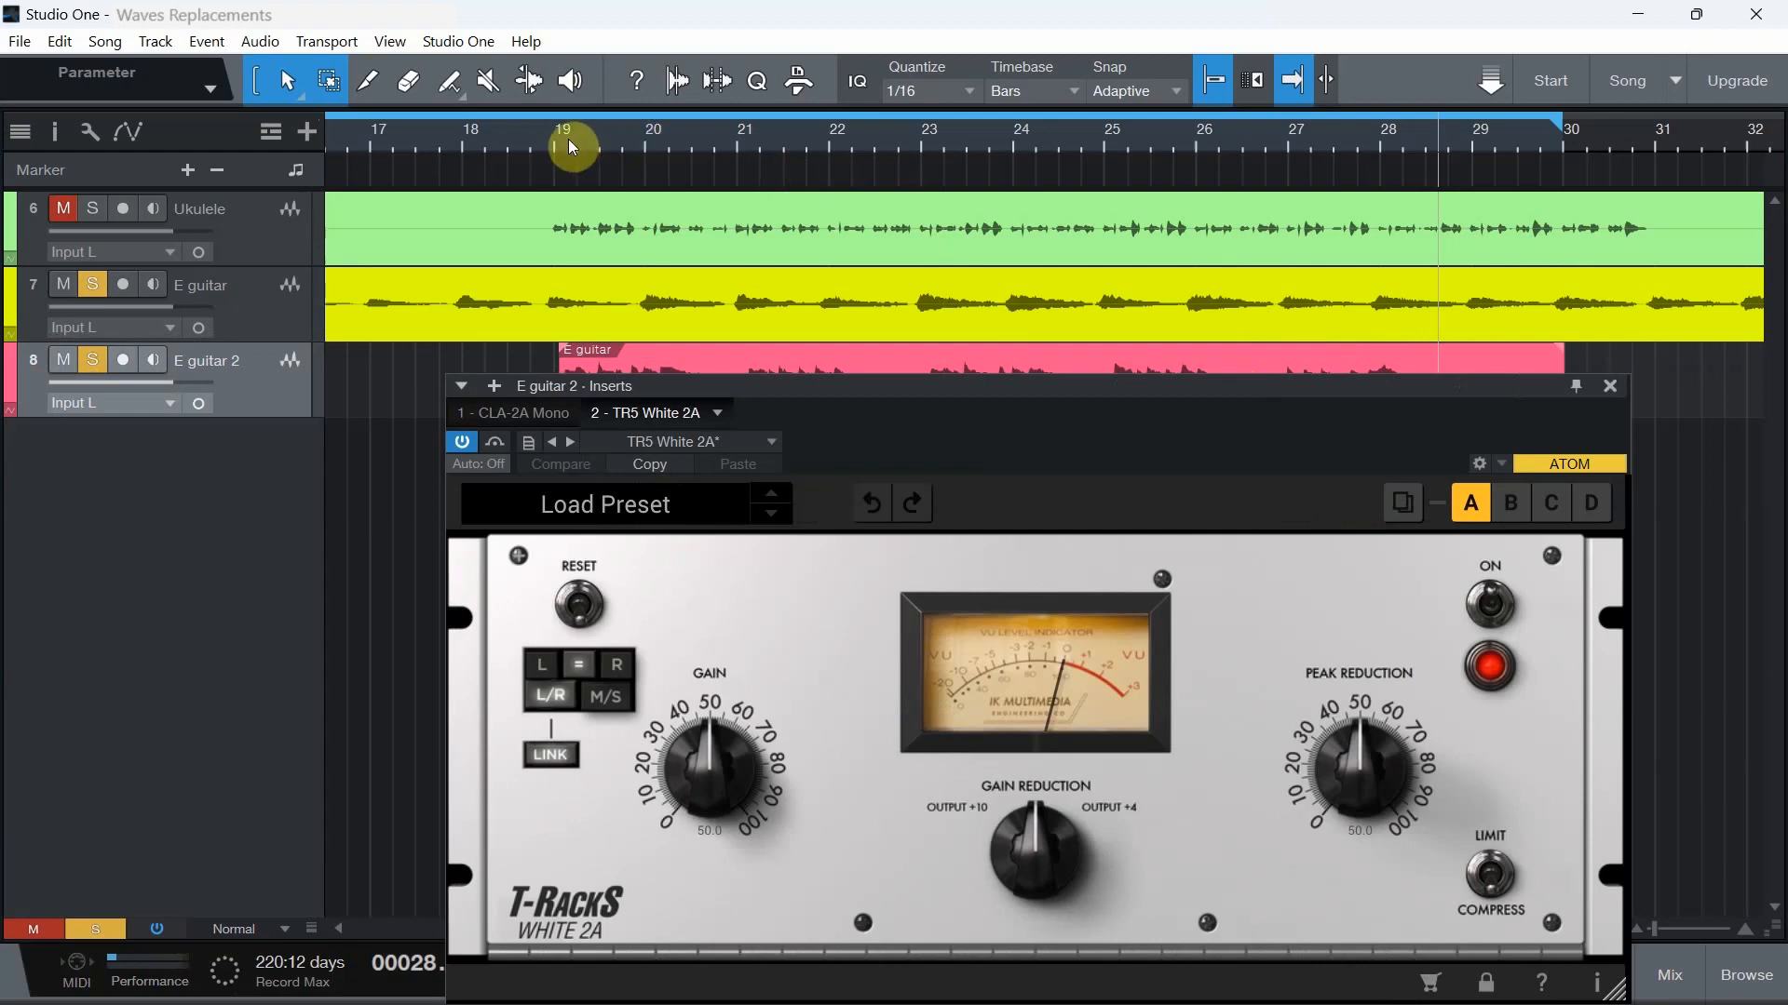
# Start playback from bar 19 and set the White 2A on E guitar 2 to gain 55.9 and peak reduction 45.5
pyautogui.click(570, 144)
pyautogui.click(928, 399)
pyautogui.moveTo(924, 393); pyautogui.dragTo(1120, 173)
pyautogui.click(793, 972)
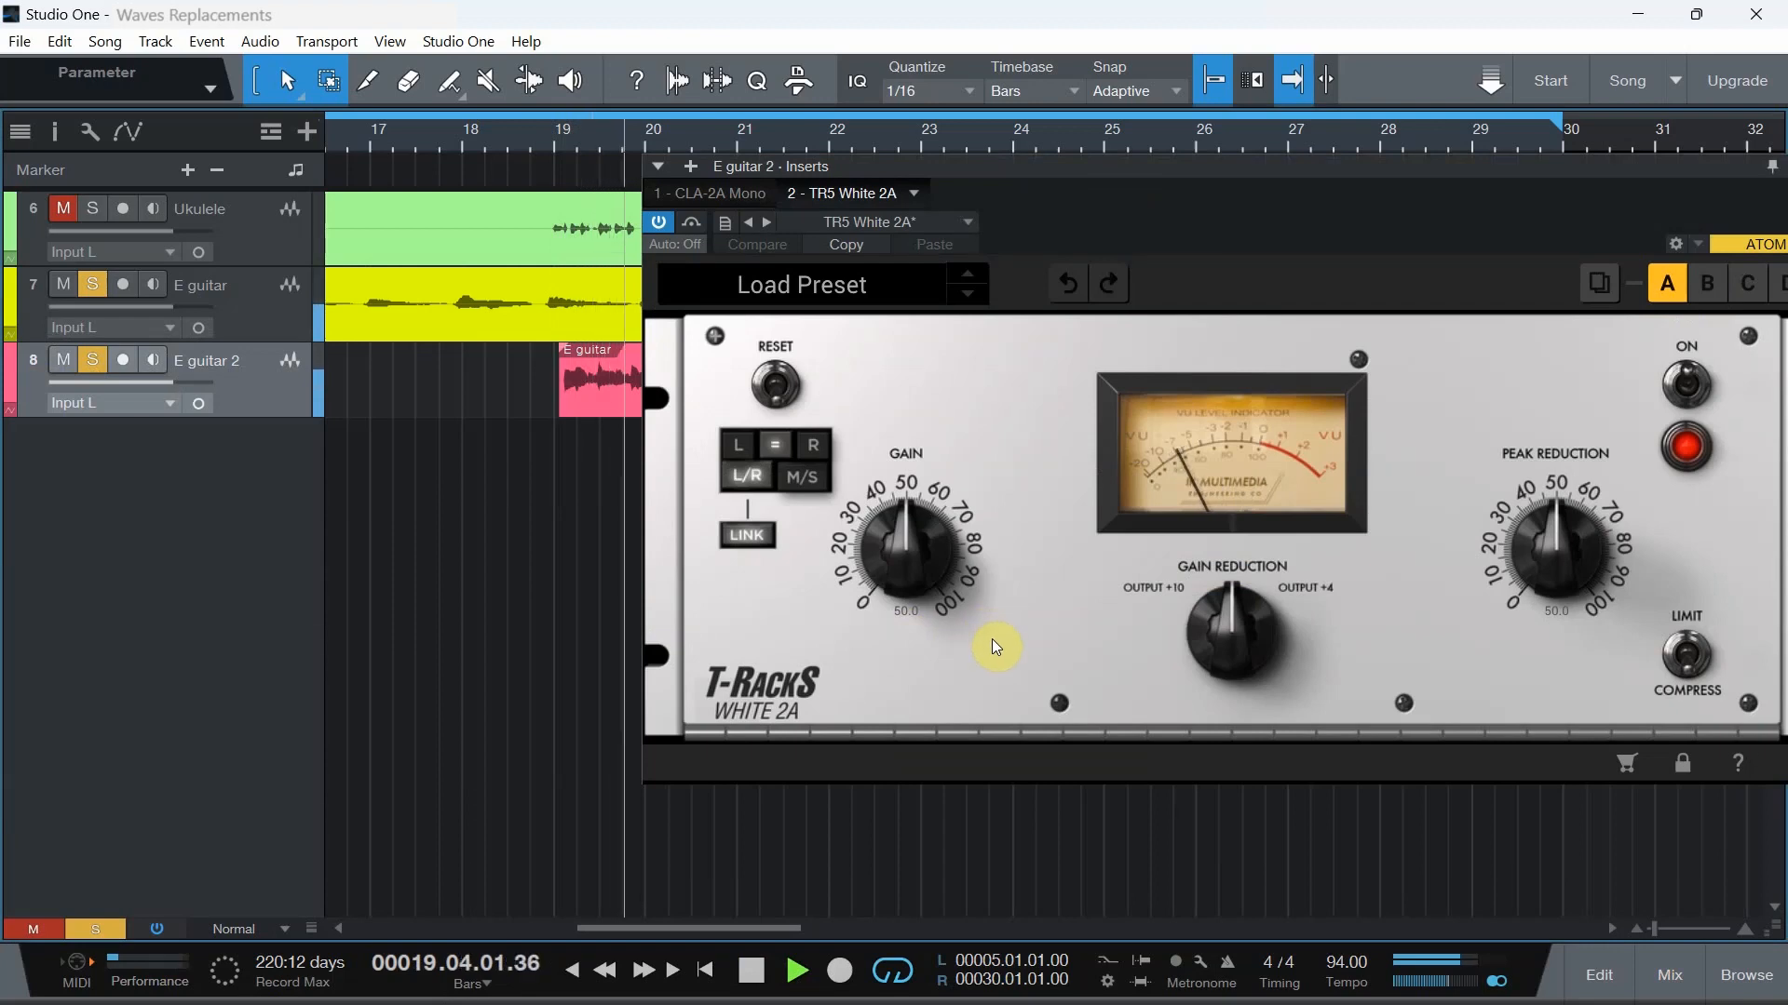
pyautogui.moveTo(909, 571); pyautogui.dragTo(895, 553)
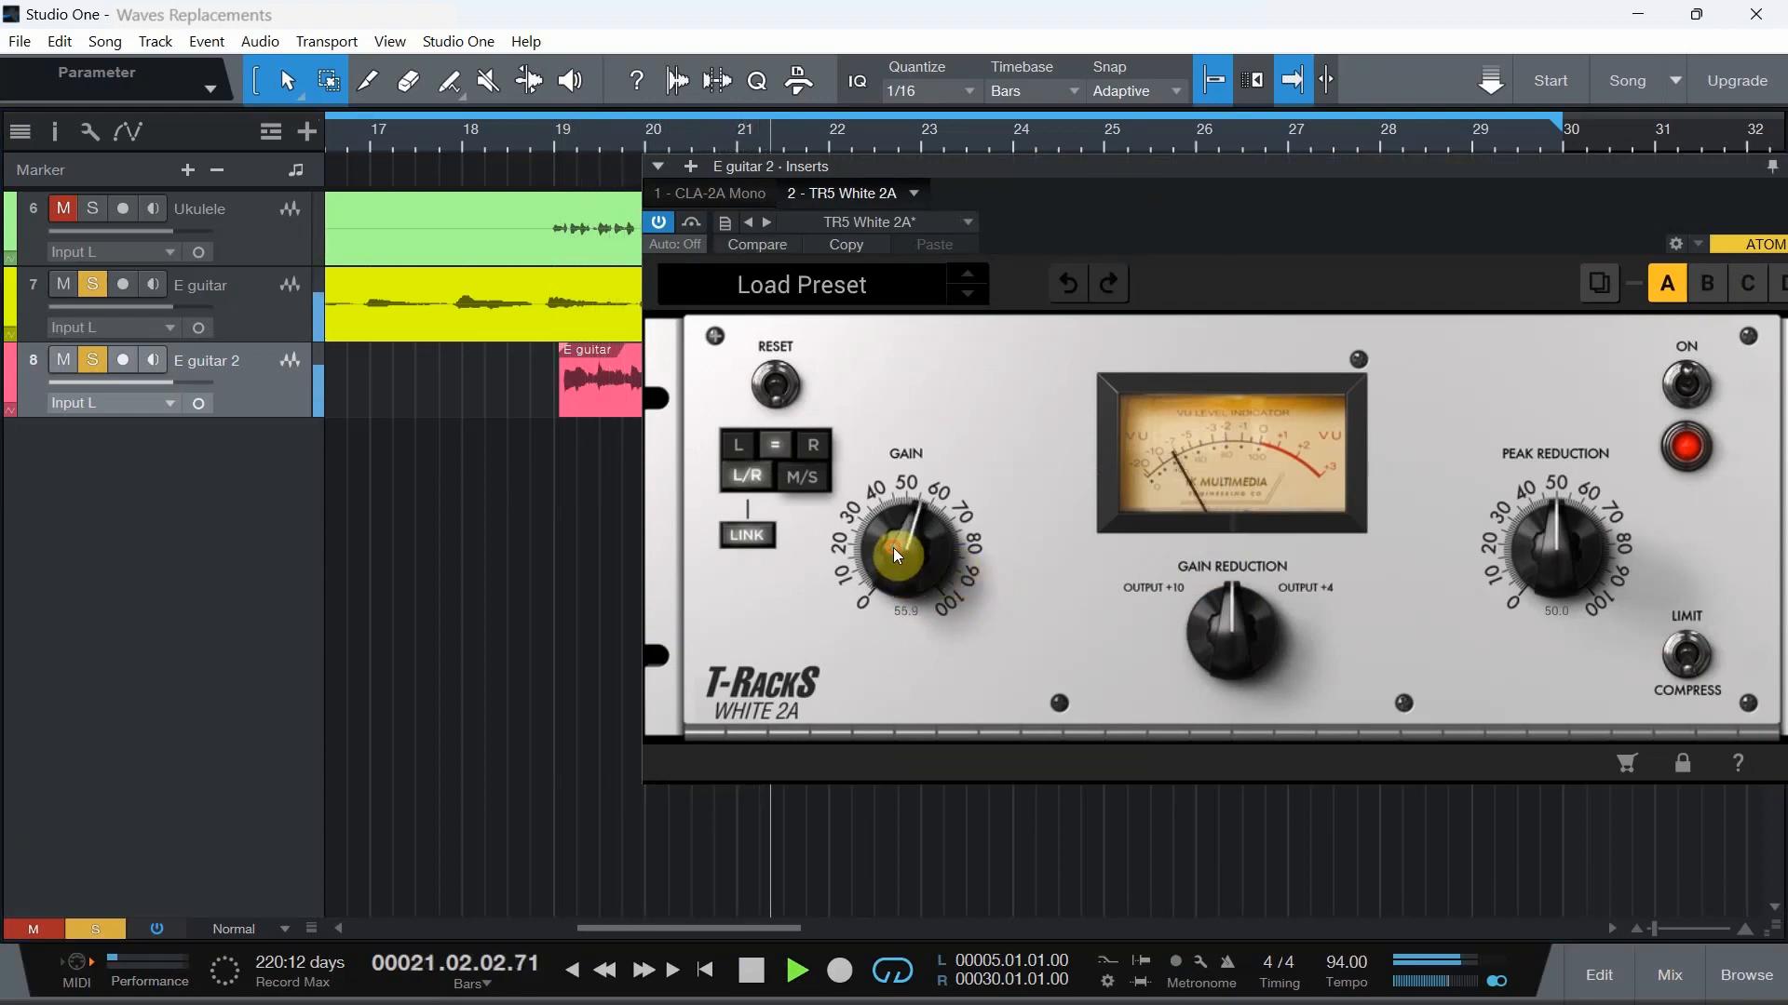
pyautogui.moveTo(1529, 545); pyautogui.dragTo(1532, 559)
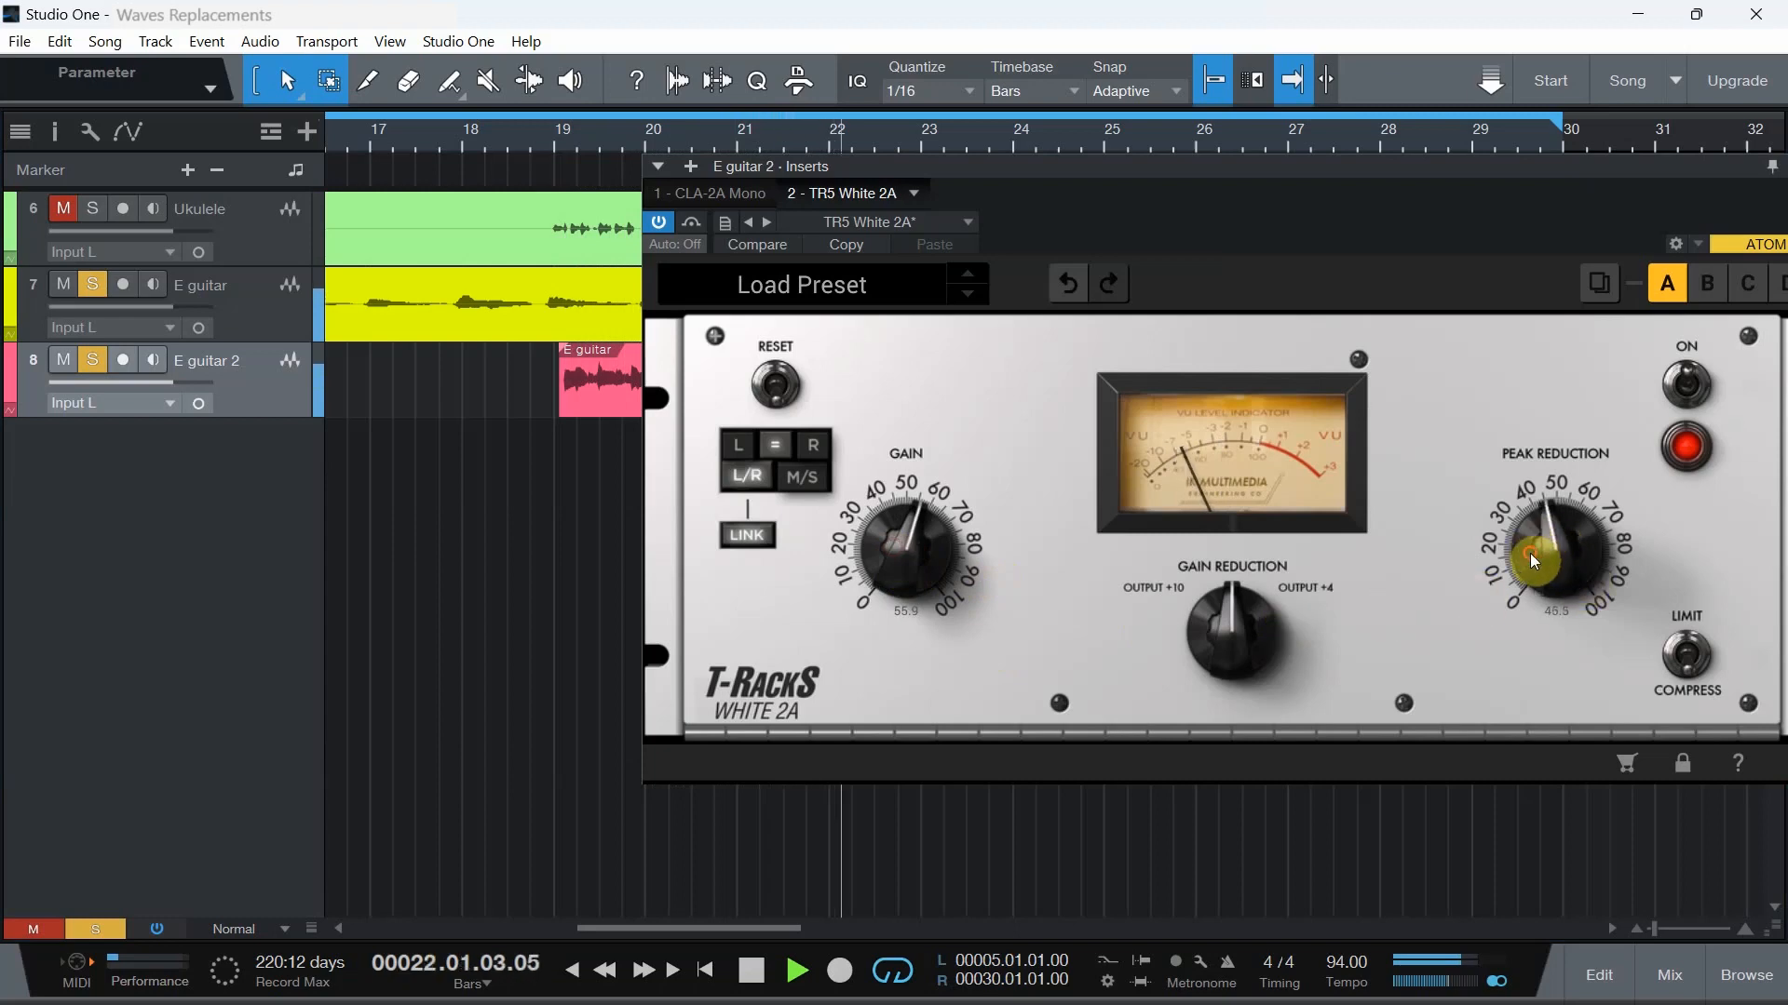
# Listen to both guitars through the White 2A, stop playback, and compare its interface with the CLA-2A
pyautogui.moveTo(1387, 177); pyautogui.dragTo(1308, 456)
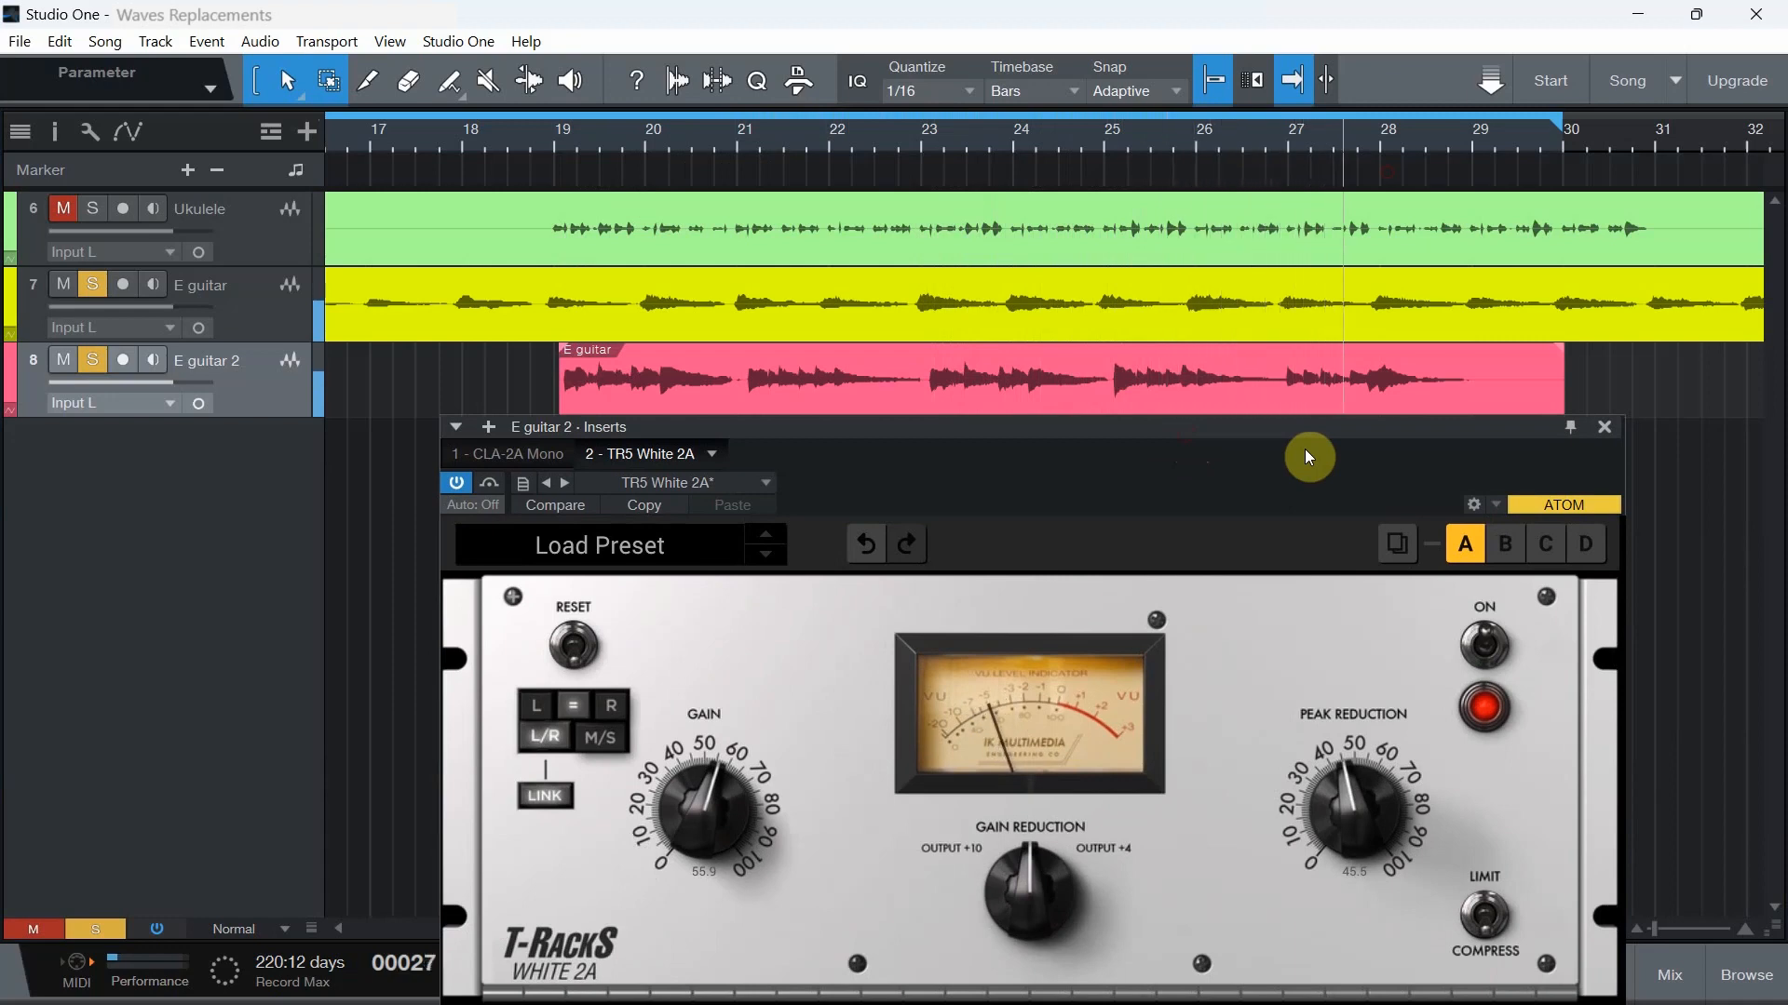
pyautogui.moveTo(1339, 428); pyautogui.dragTo(1424, 181)
pyautogui.click(752, 971)
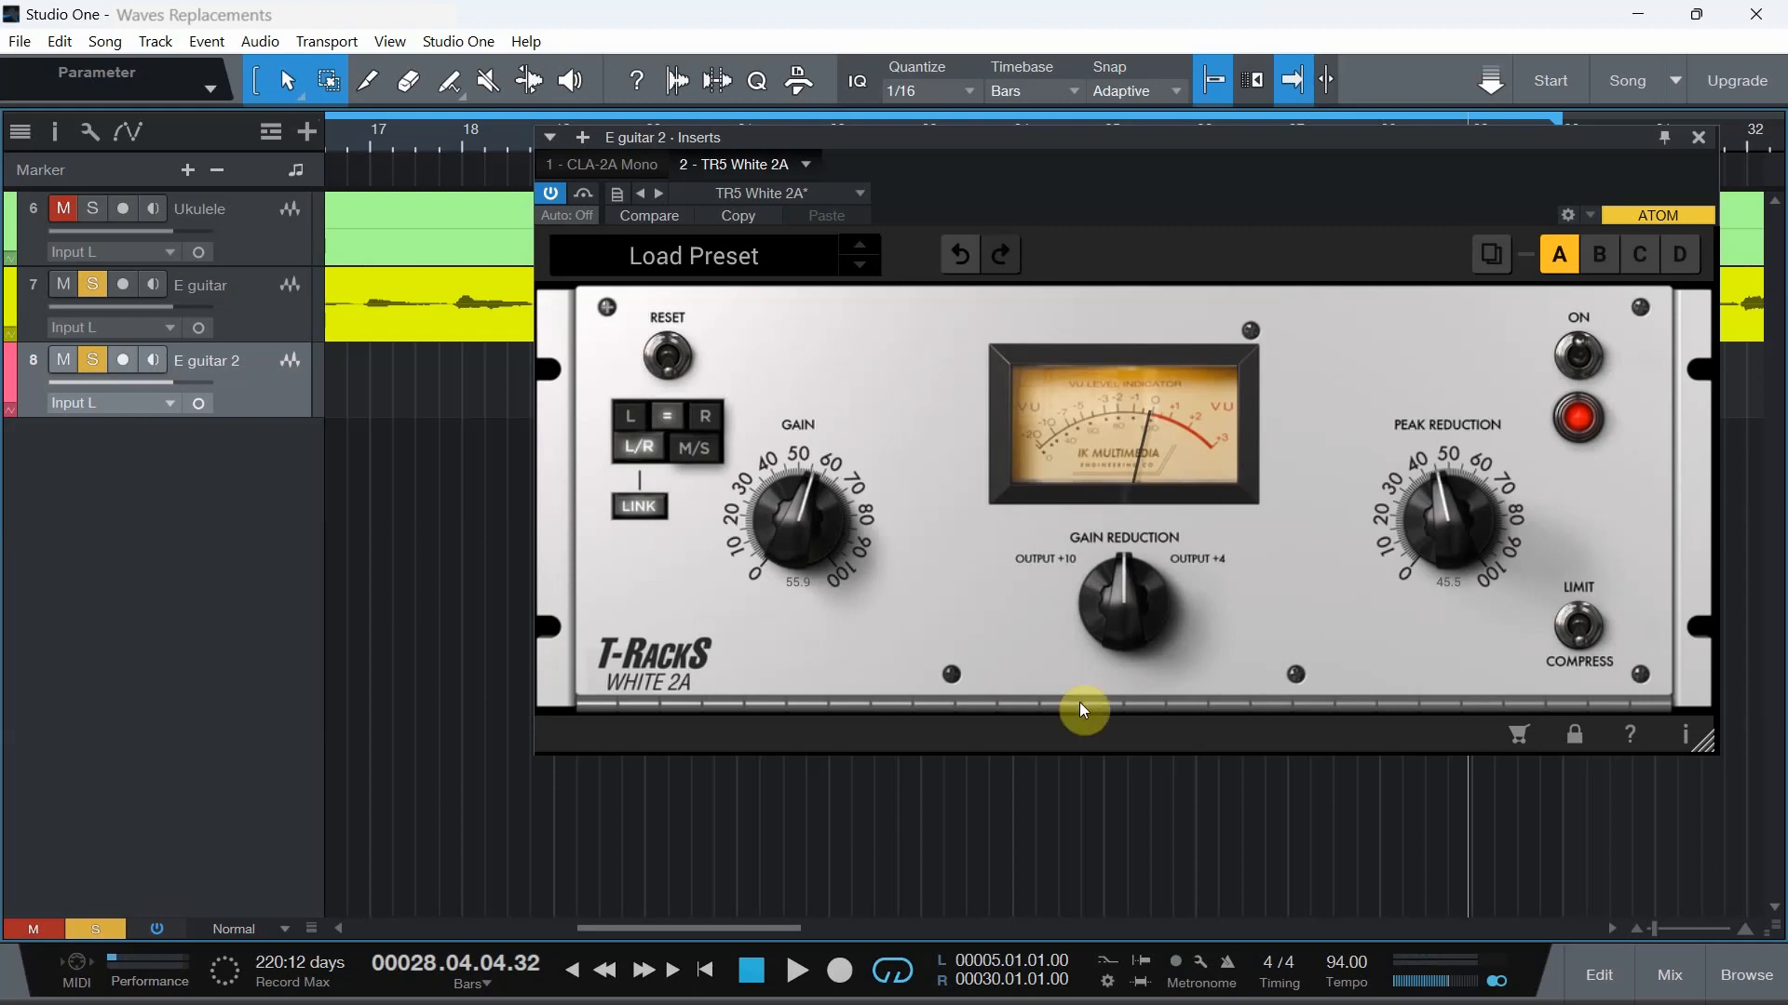
pyautogui.click(585, 170)
pyautogui.click(759, 168)
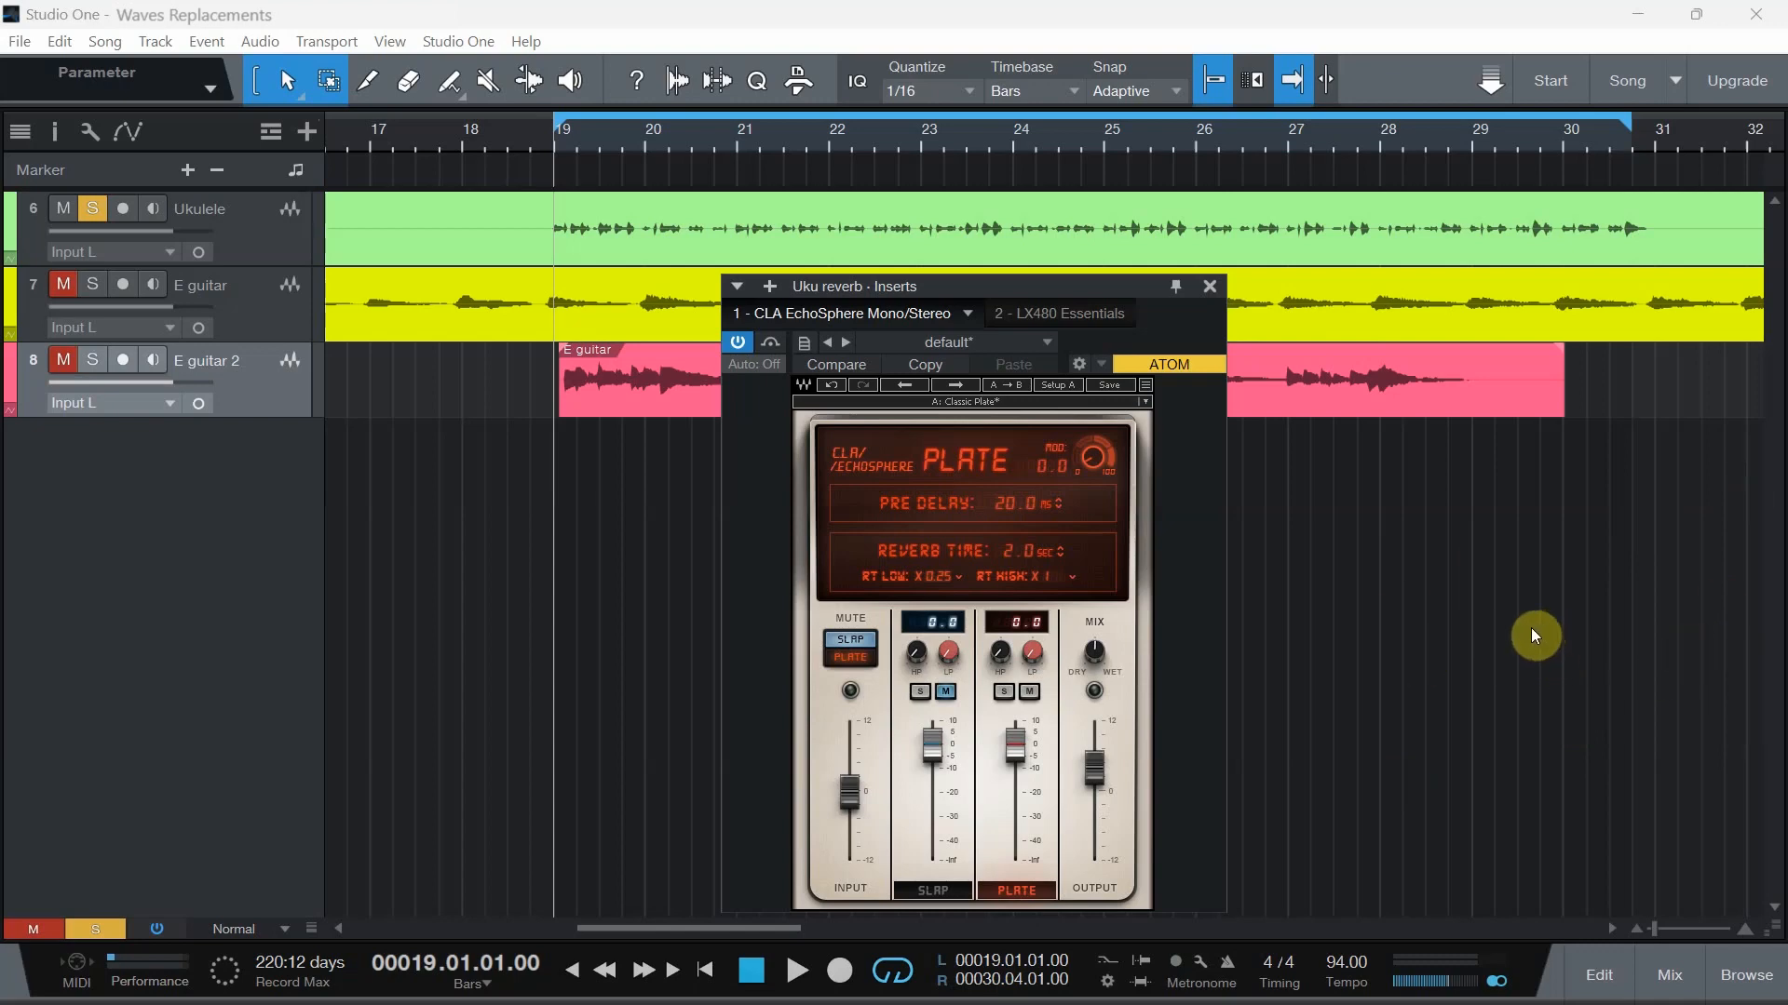
# Compare the CLA EchoSphere and LX480 Essentials plate reverb settings on the Uku reverb channel
pyautogui.moveTo(1042, 277); pyautogui.dragTo(1045, 224)
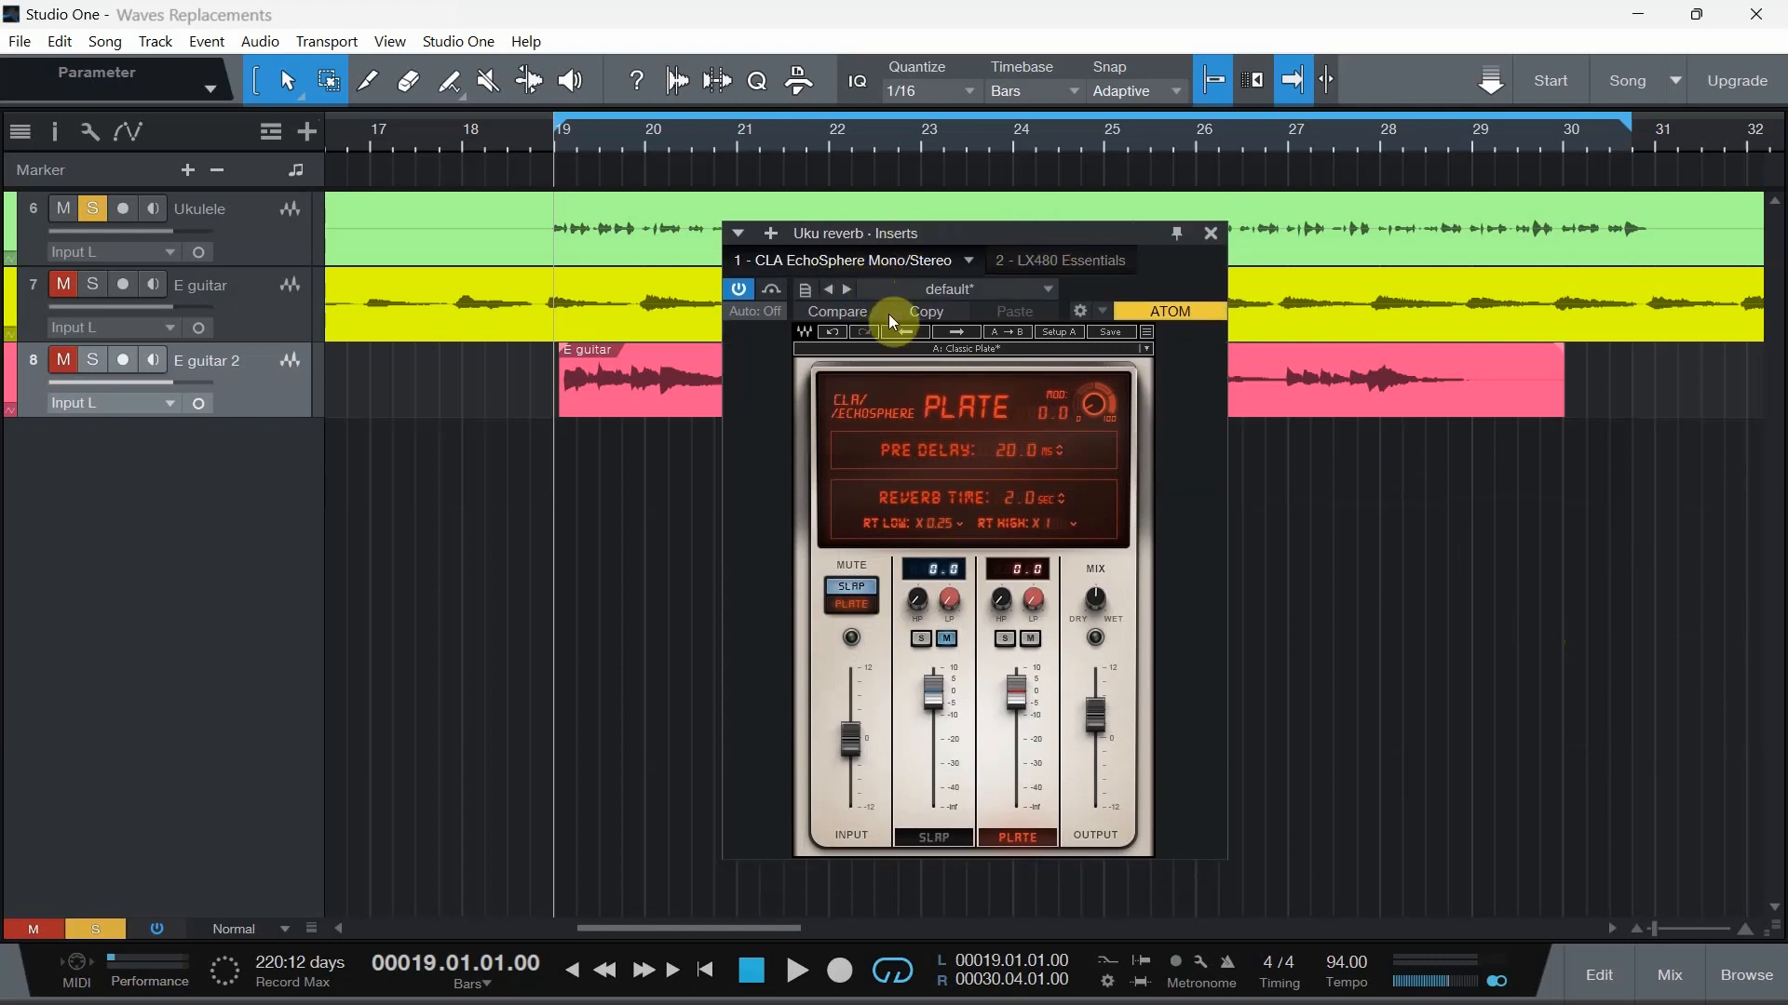
pyautogui.click(1059, 253)
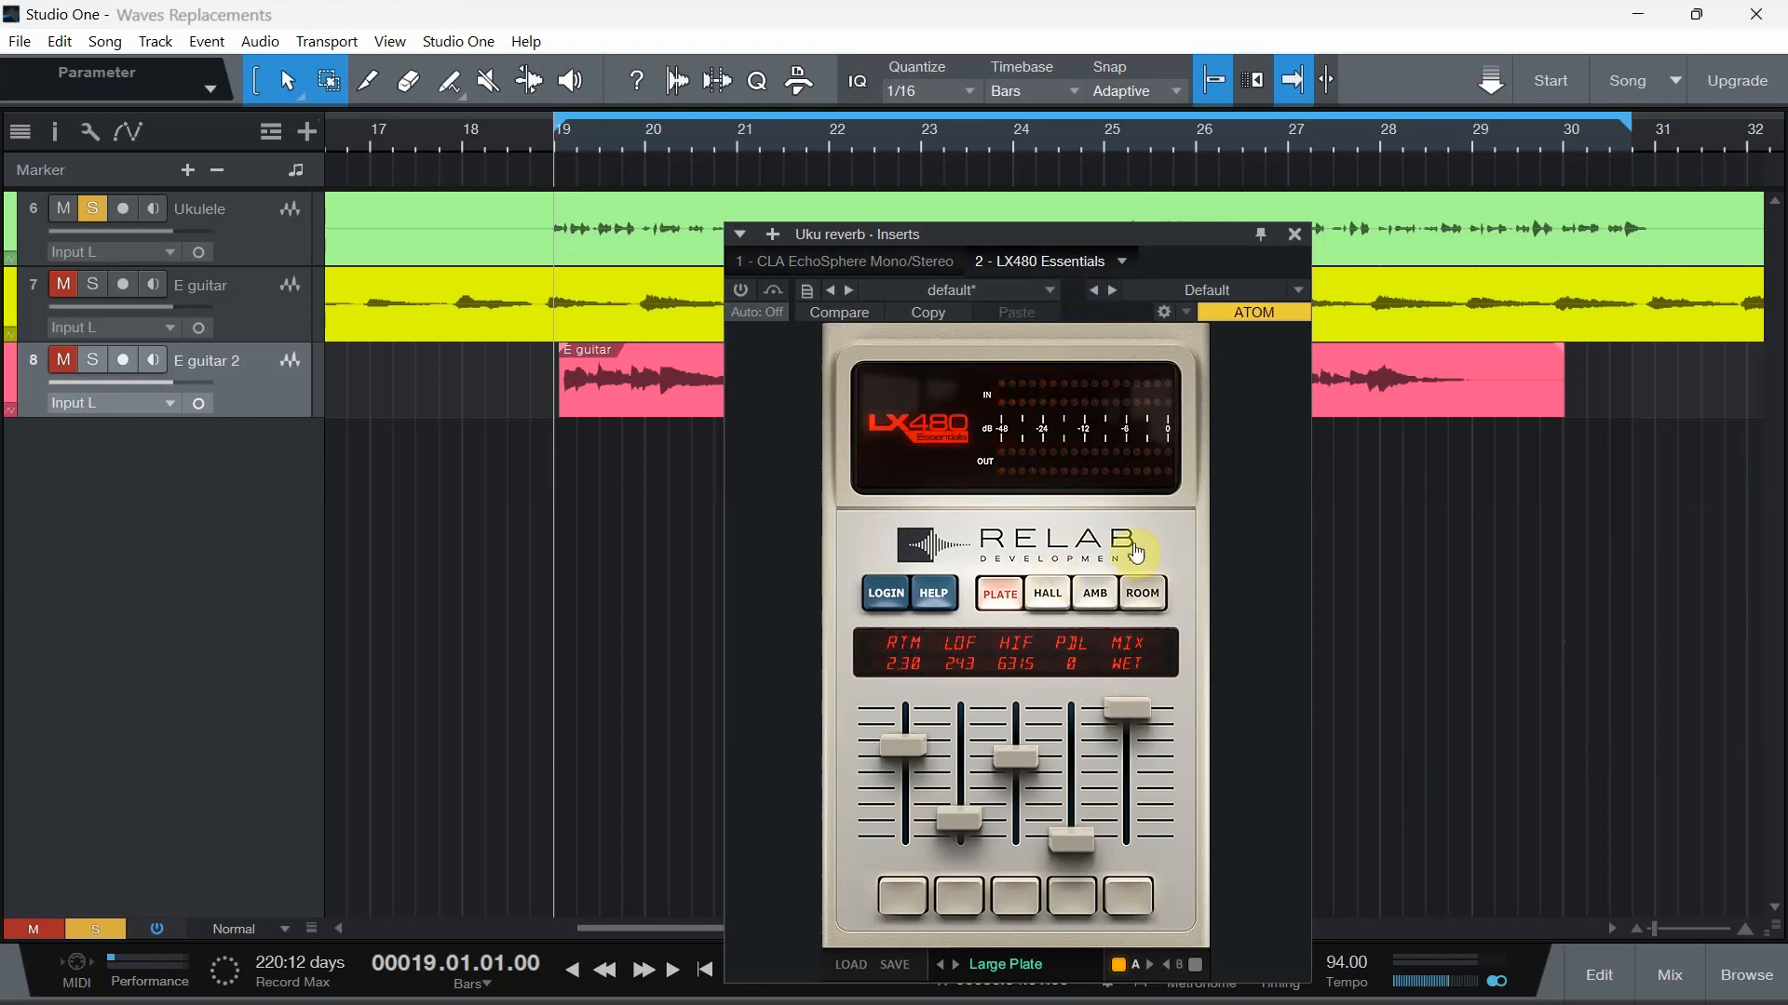
pyautogui.click(851, 264)
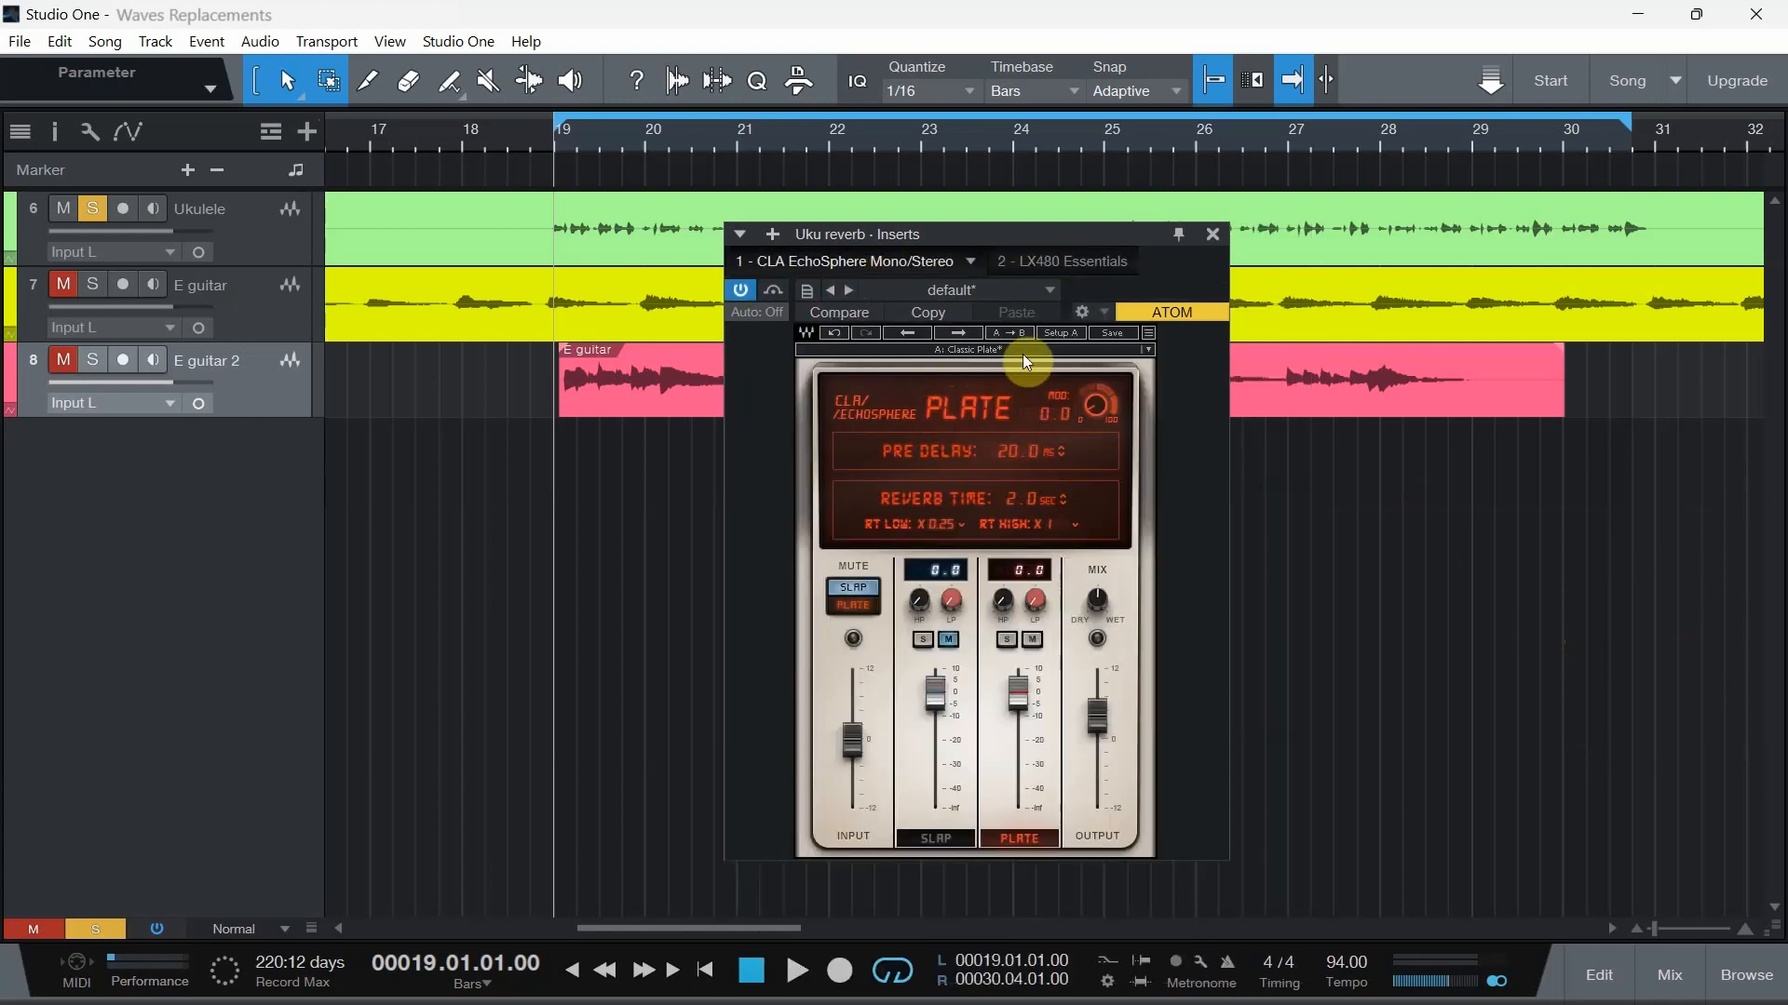
pyautogui.click(1071, 261)
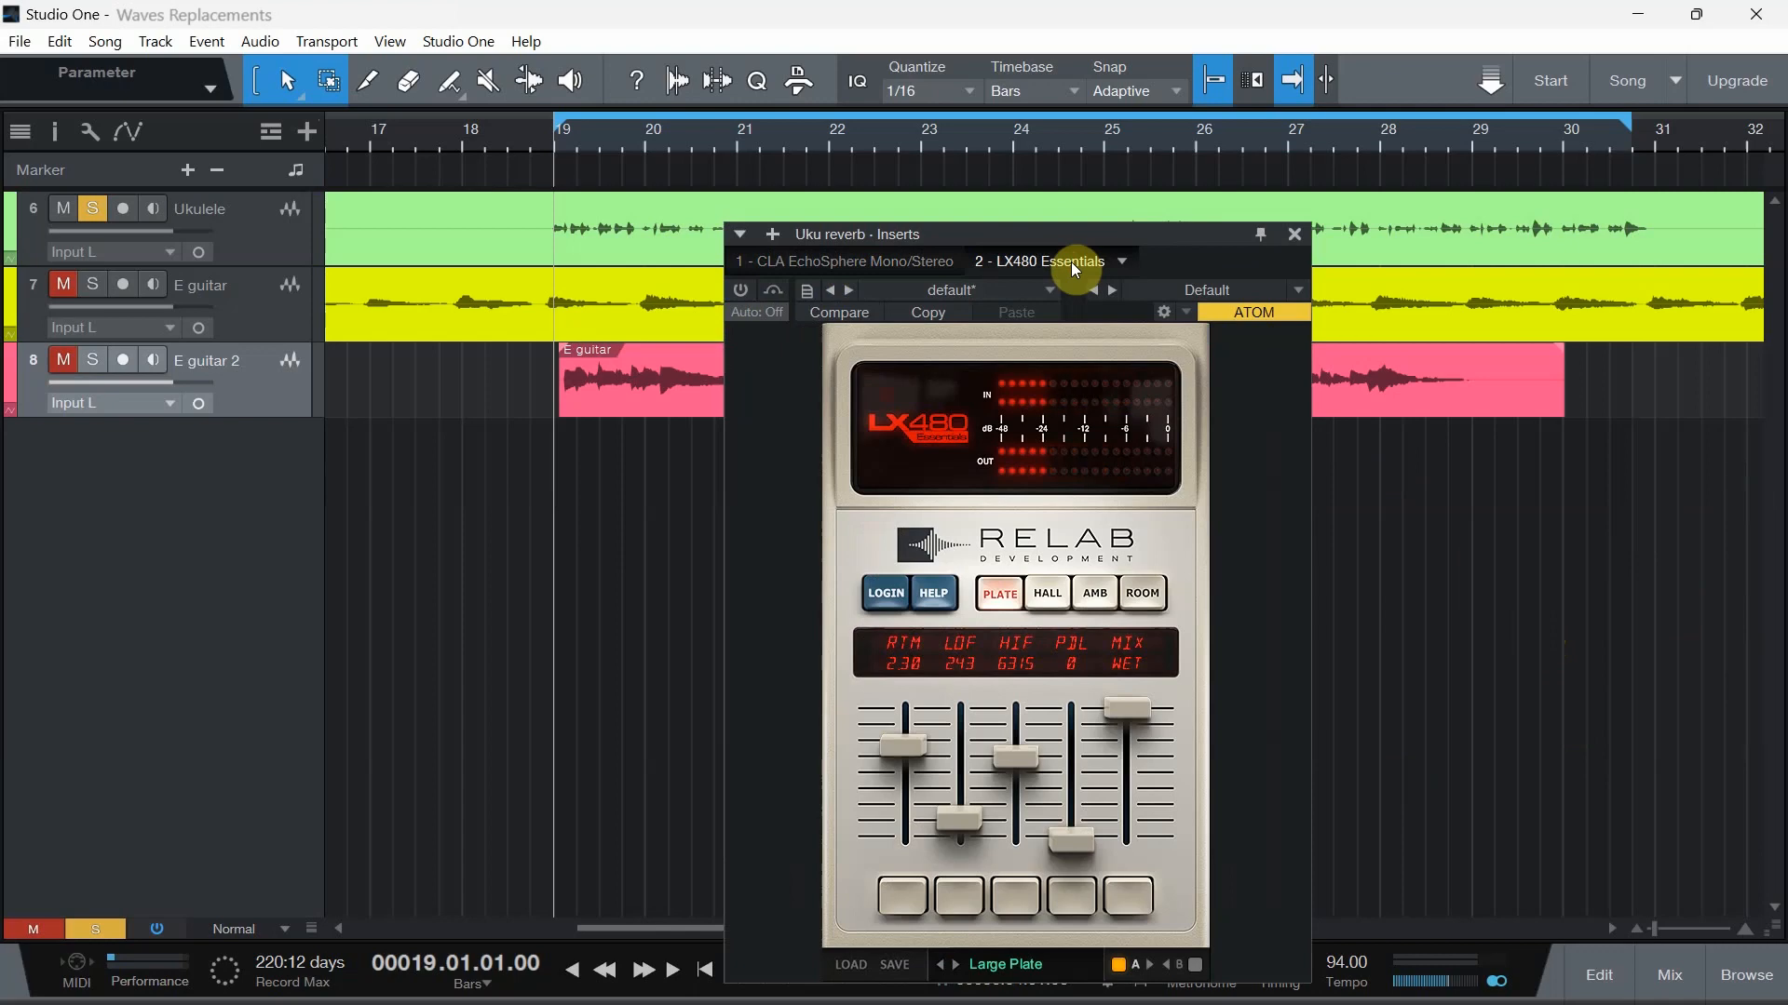
# Play the ukulele from bar 19 through the CLA EchoSphere, audition it bypassed and active, and adjust its dry/wet mix
pyautogui.click(879, 264)
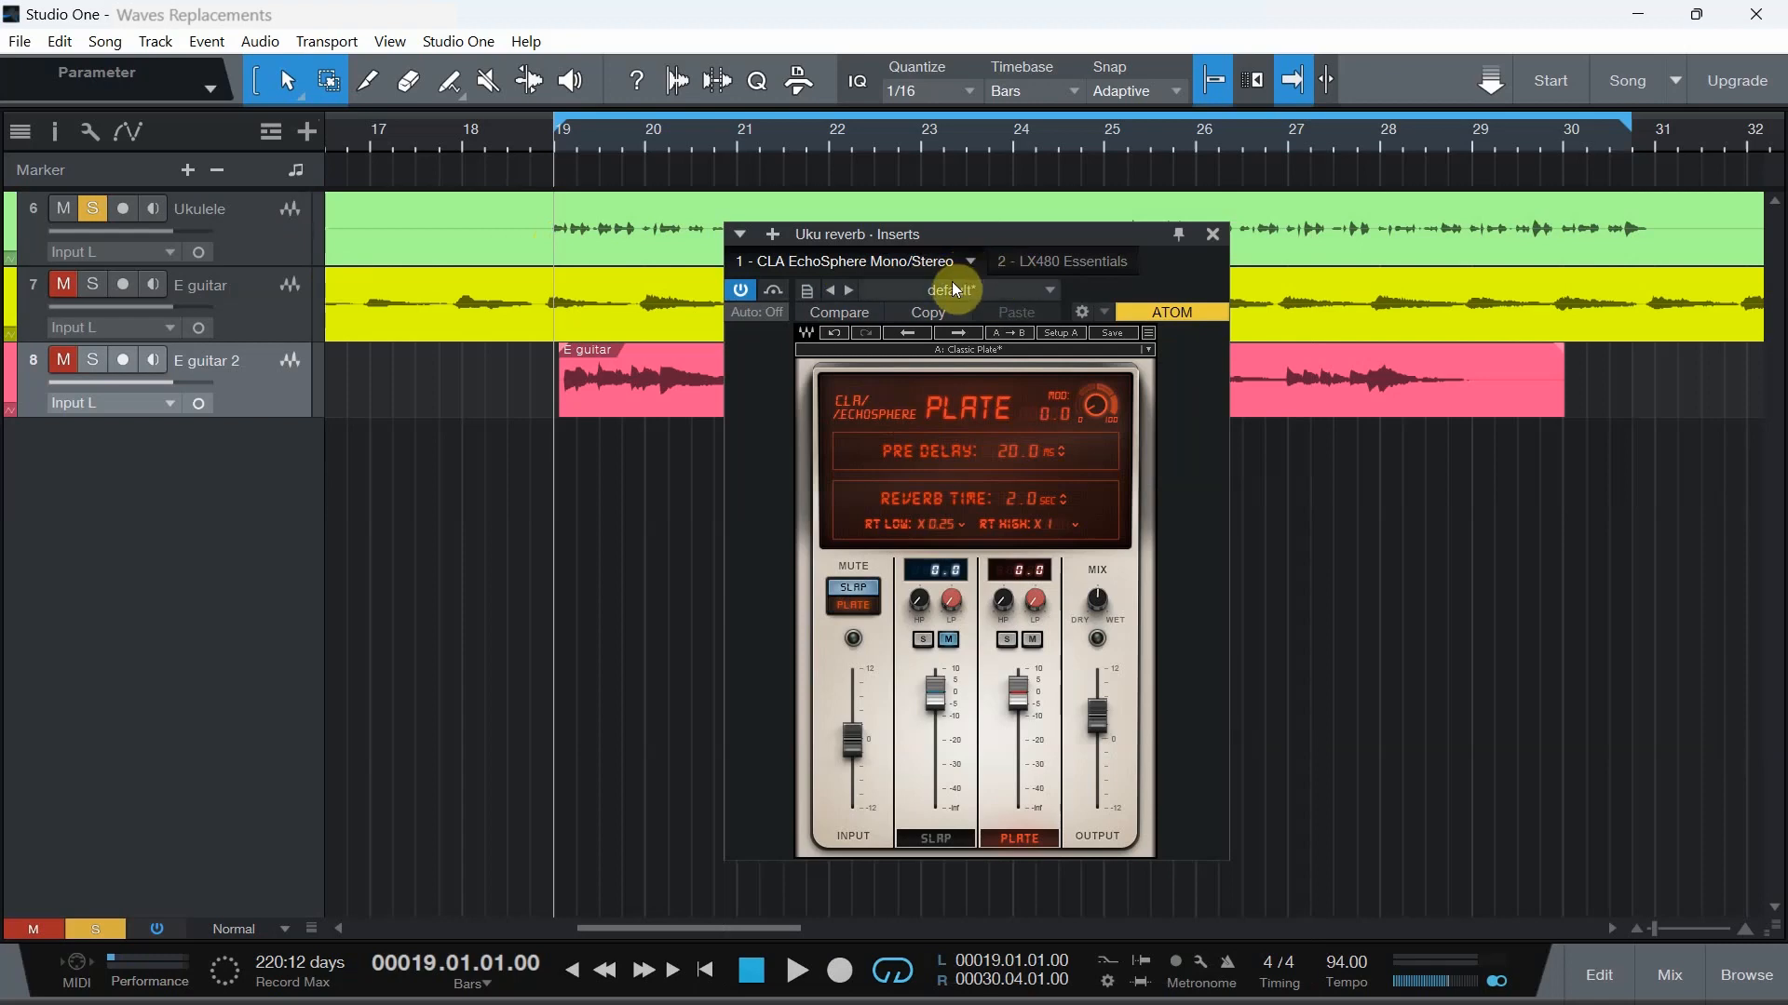
pyautogui.click(1034, 263)
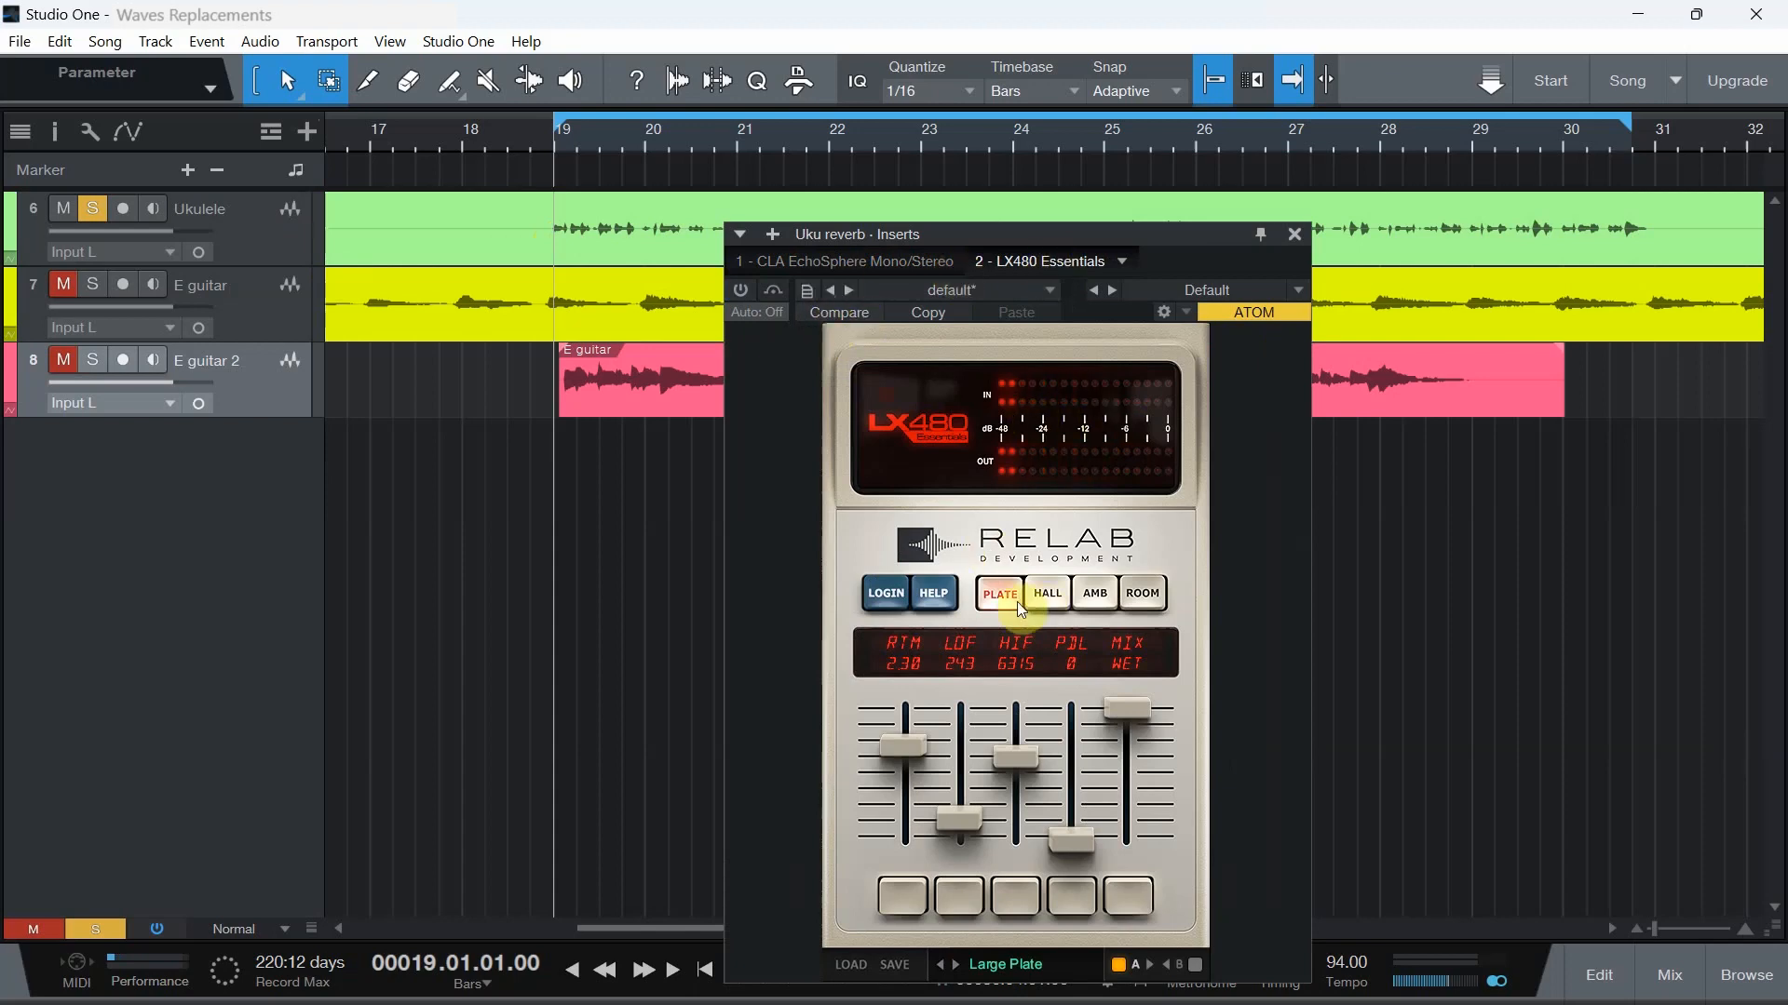
pyautogui.click(834, 265)
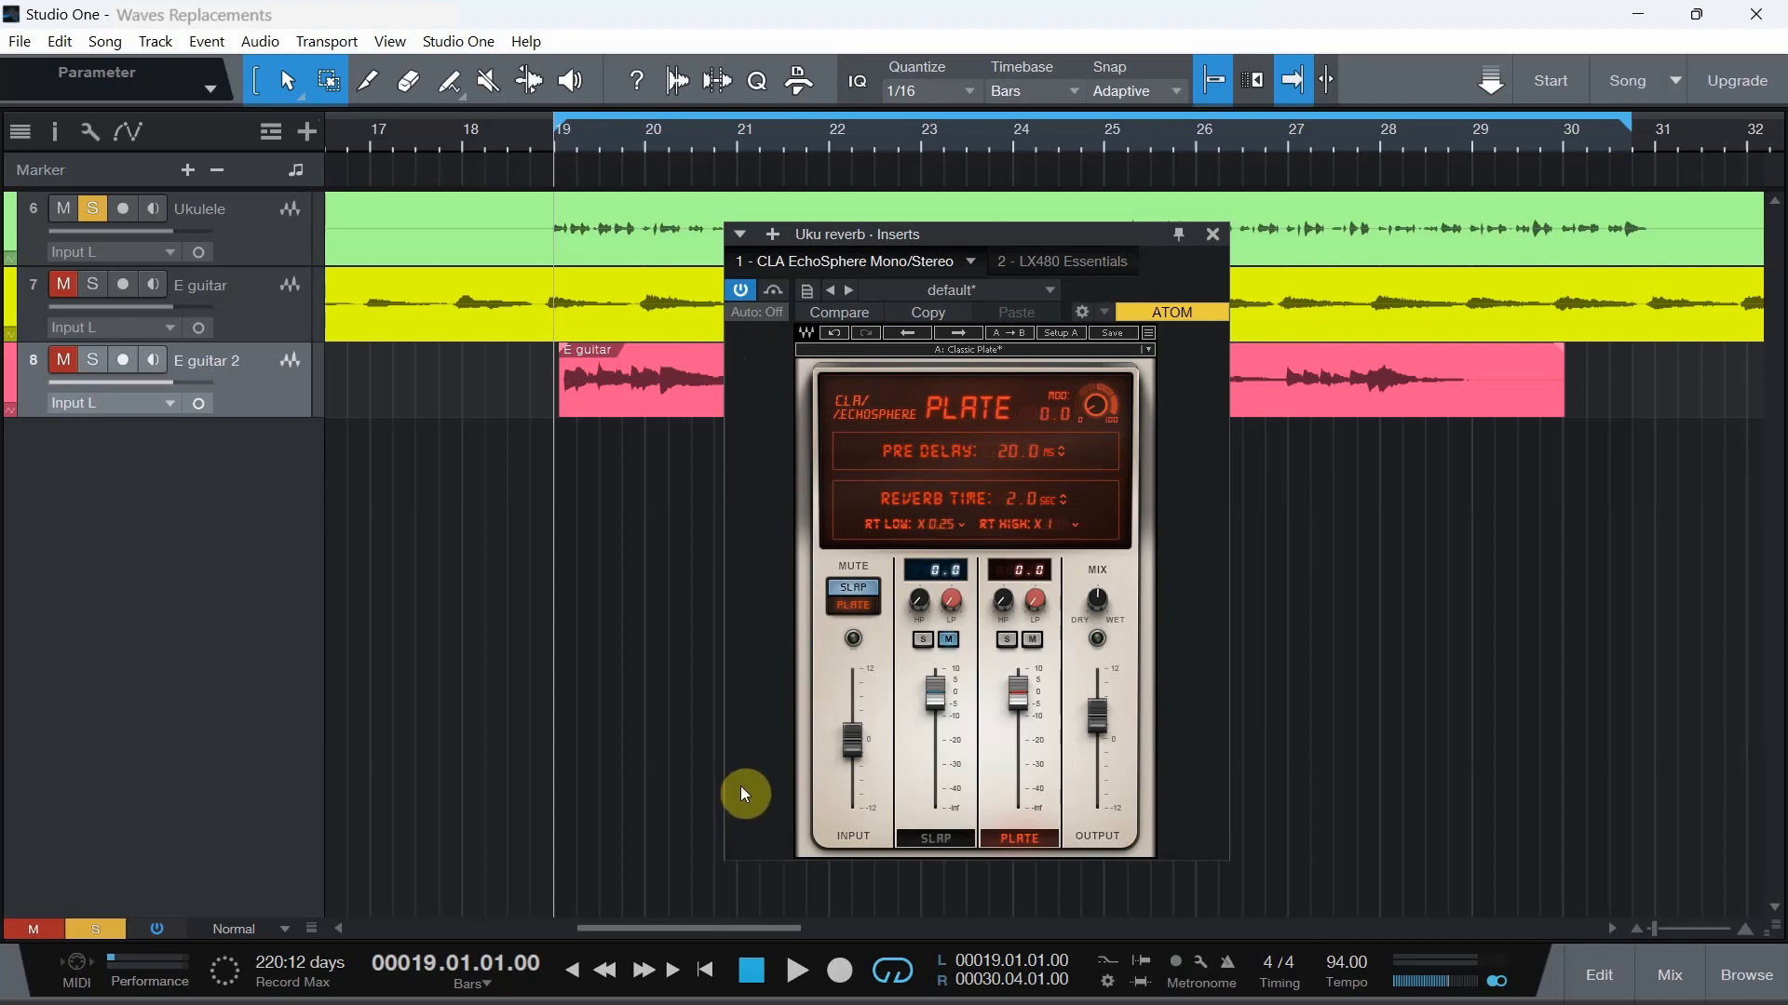
pyautogui.click(798, 976)
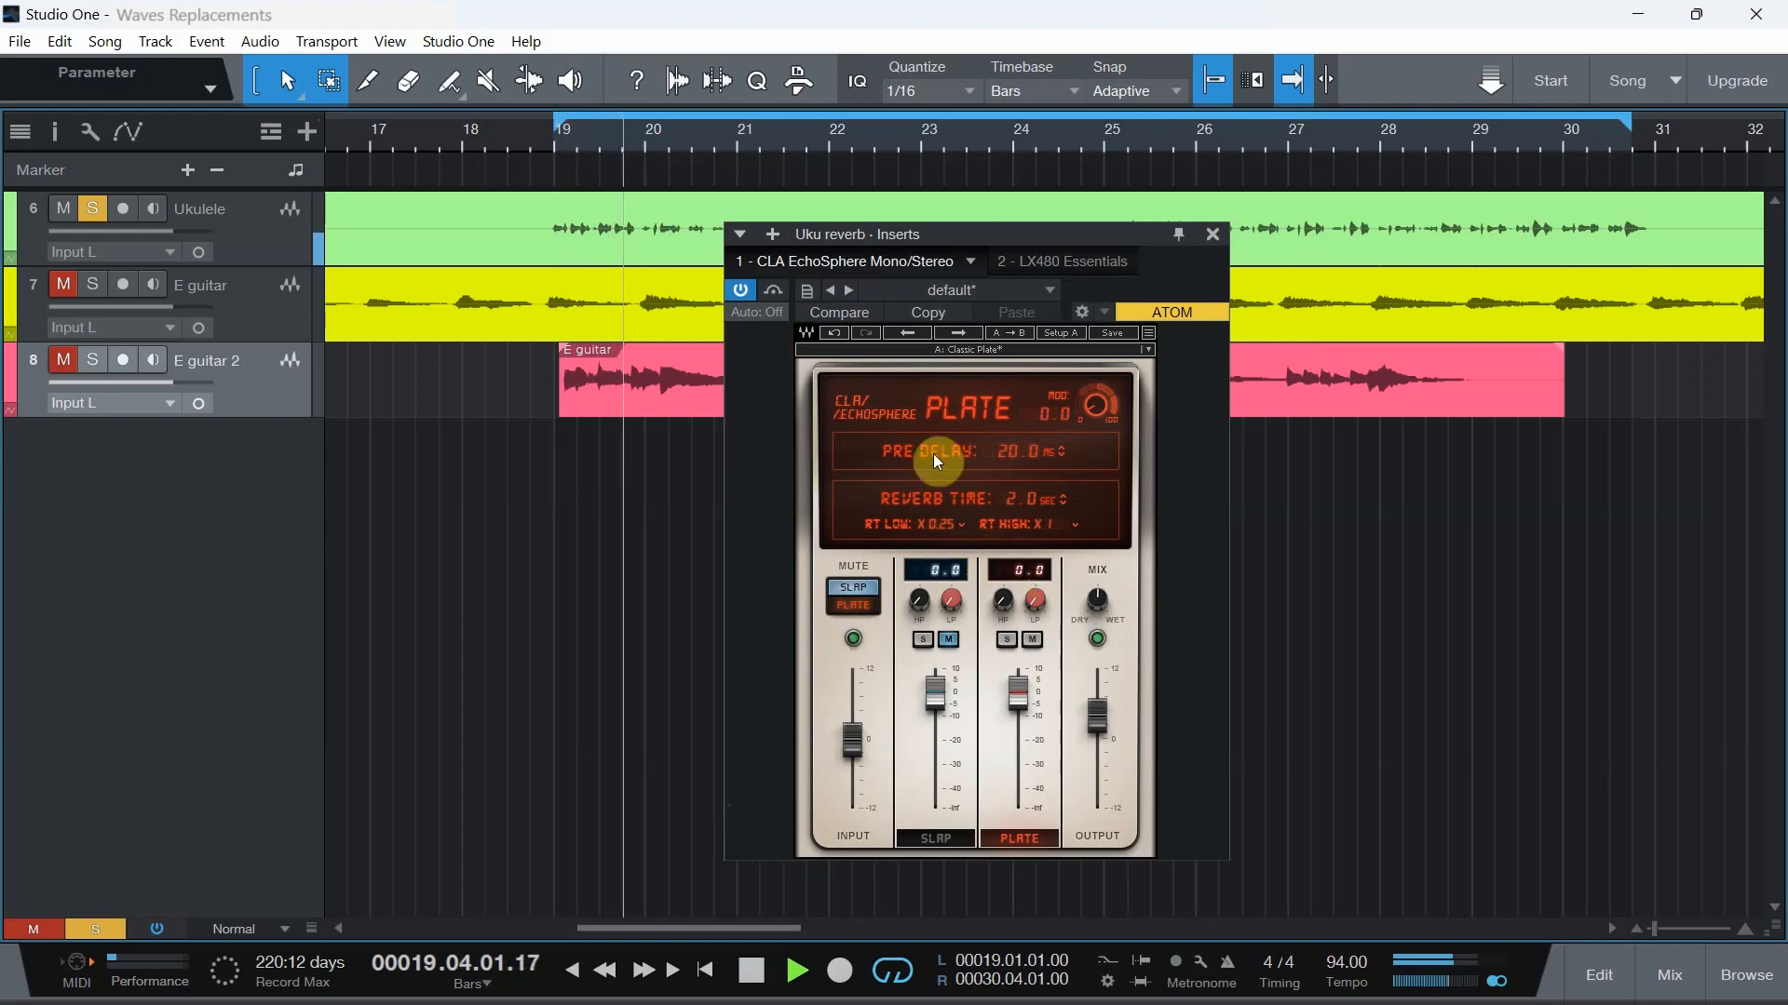
pyautogui.click(741, 289)
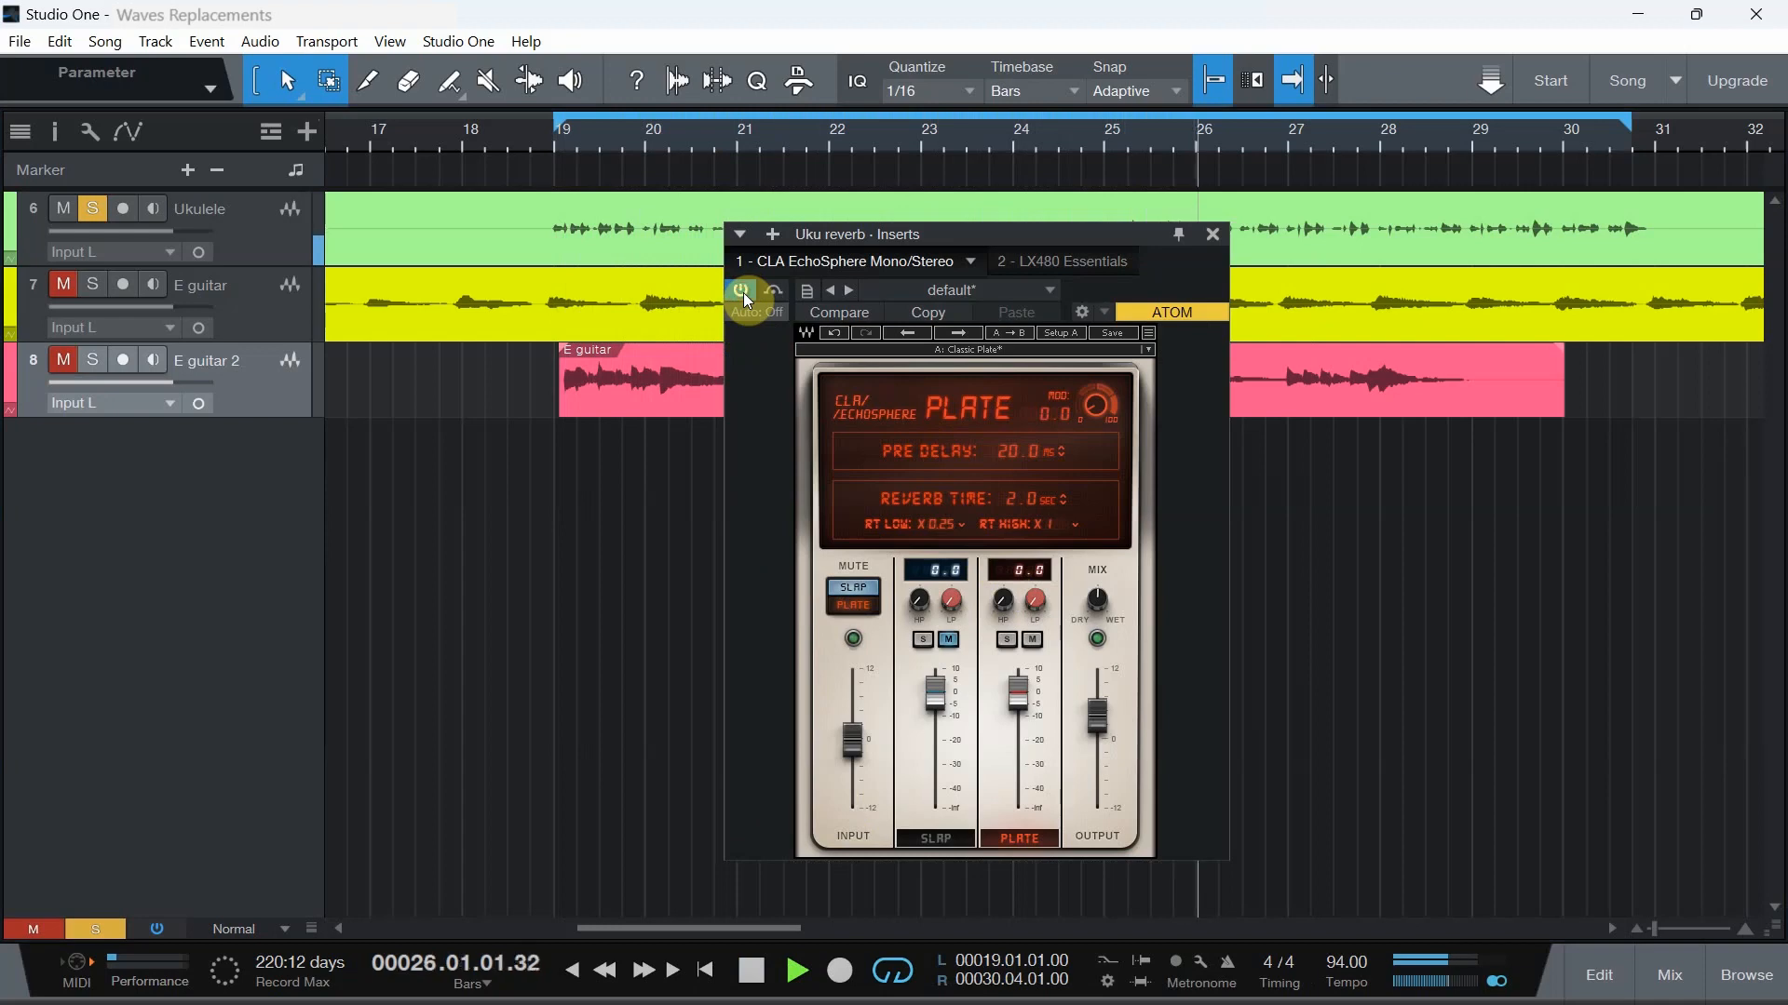
pyautogui.click(743, 292)
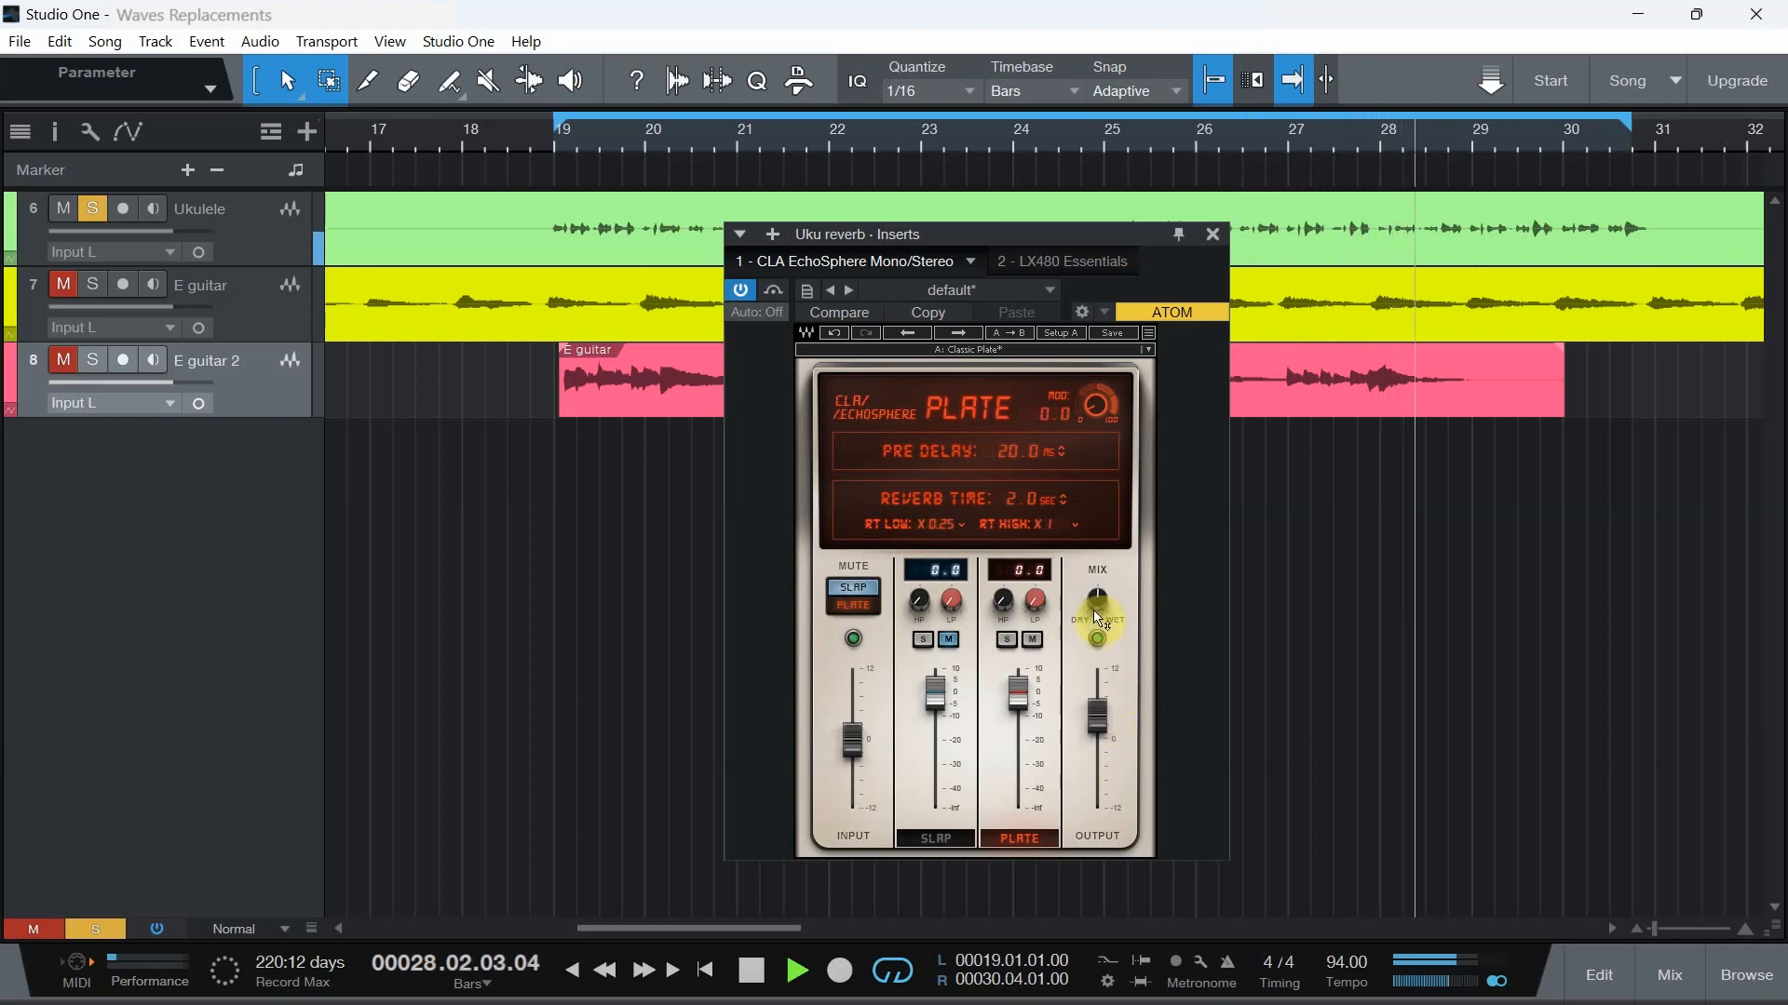
pyautogui.moveTo(1098, 603); pyautogui.dragTo(1098, 591)
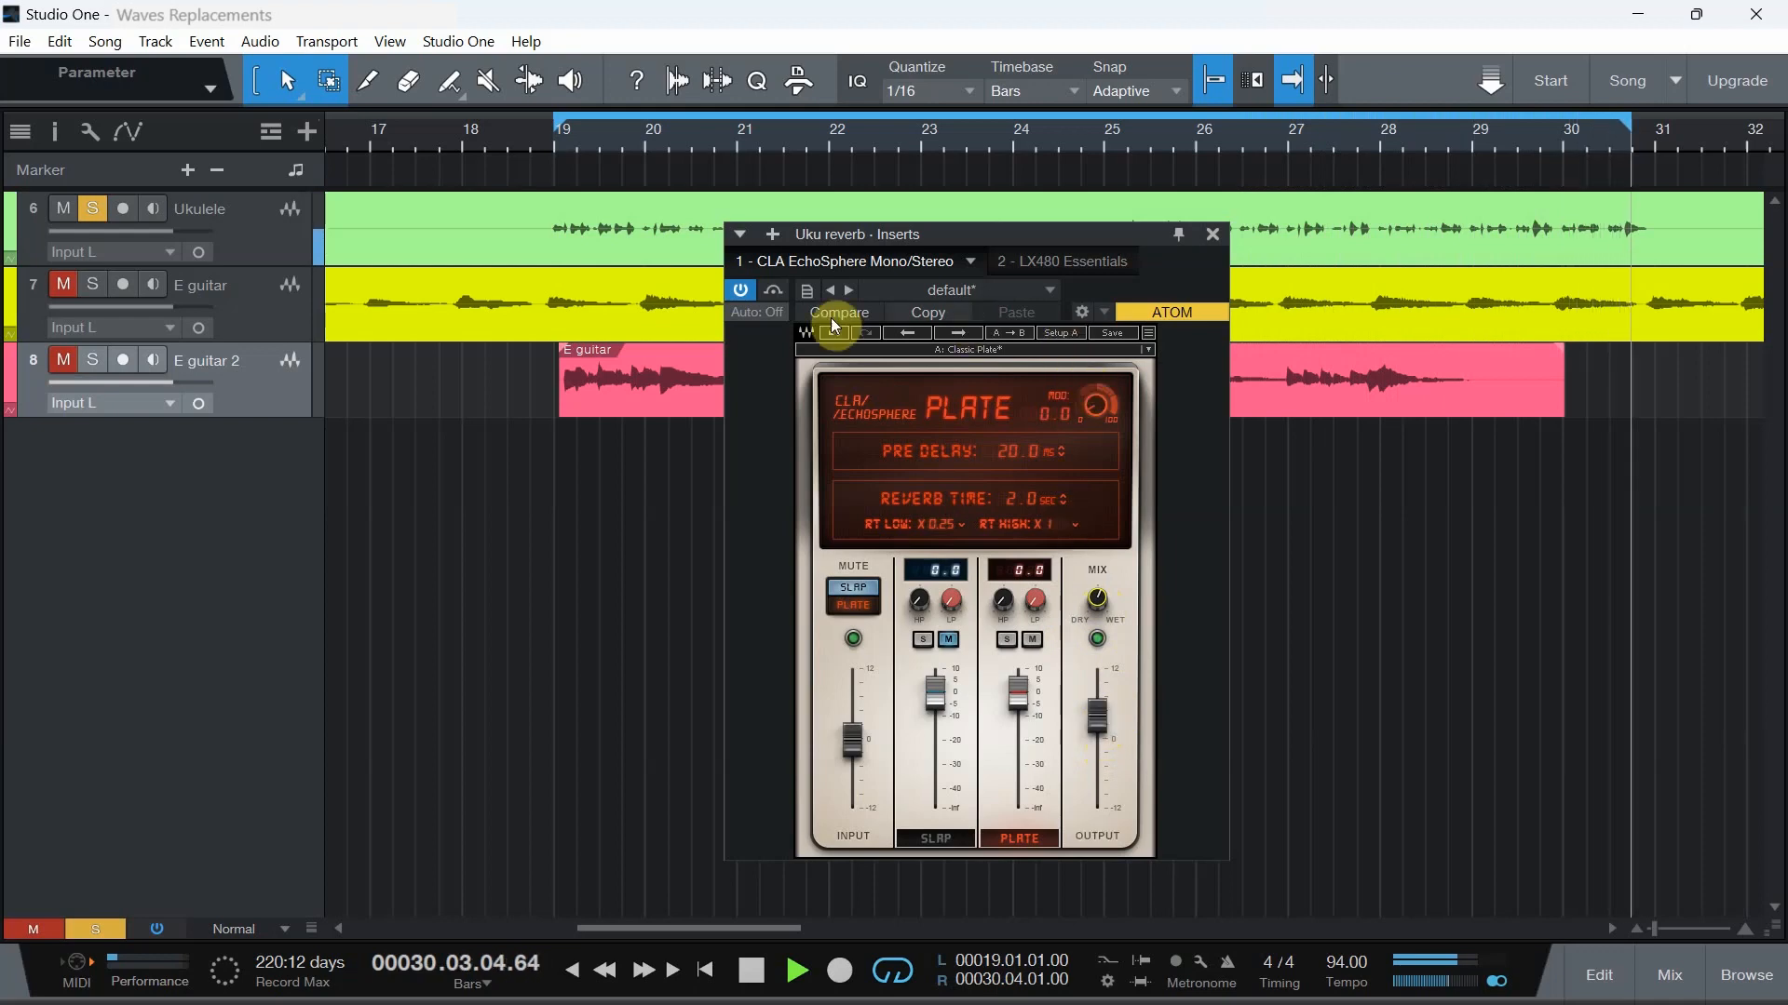
# Switch the Uku reverb channel from the CLA EchoSphere to the LX480 Essentials during playback
pyautogui.click(1068, 260)
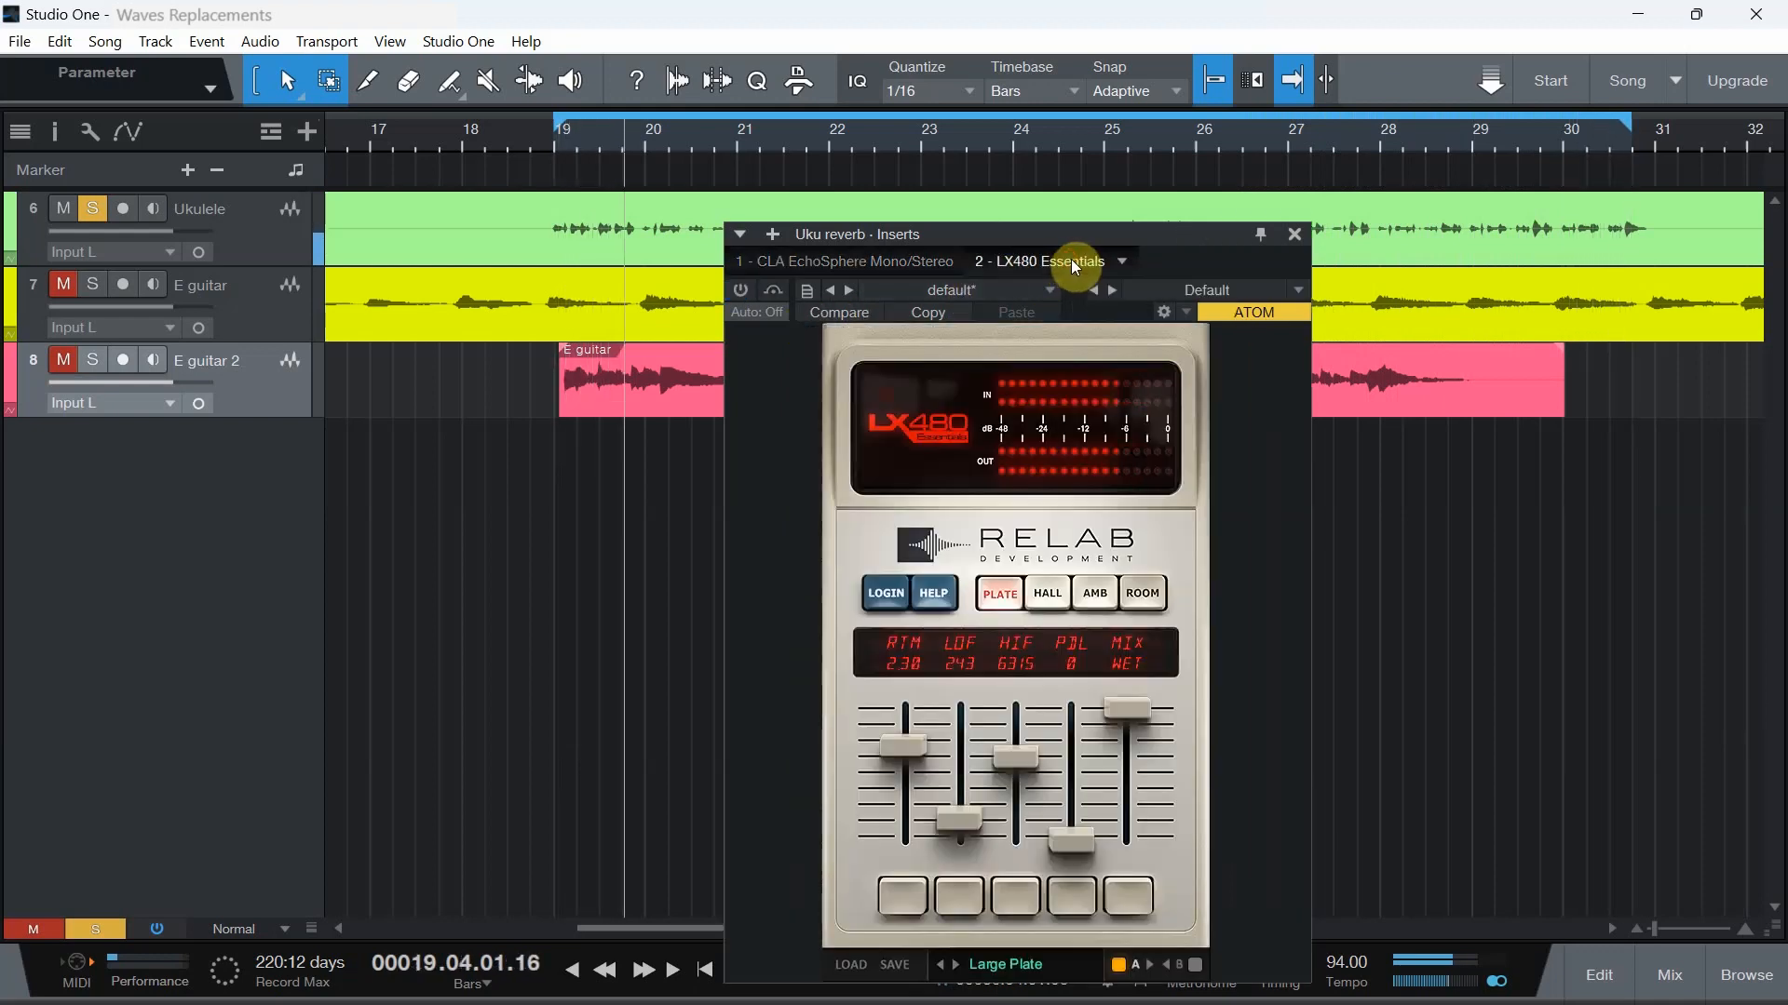
pyautogui.click(903, 260)
pyautogui.click(1071, 264)
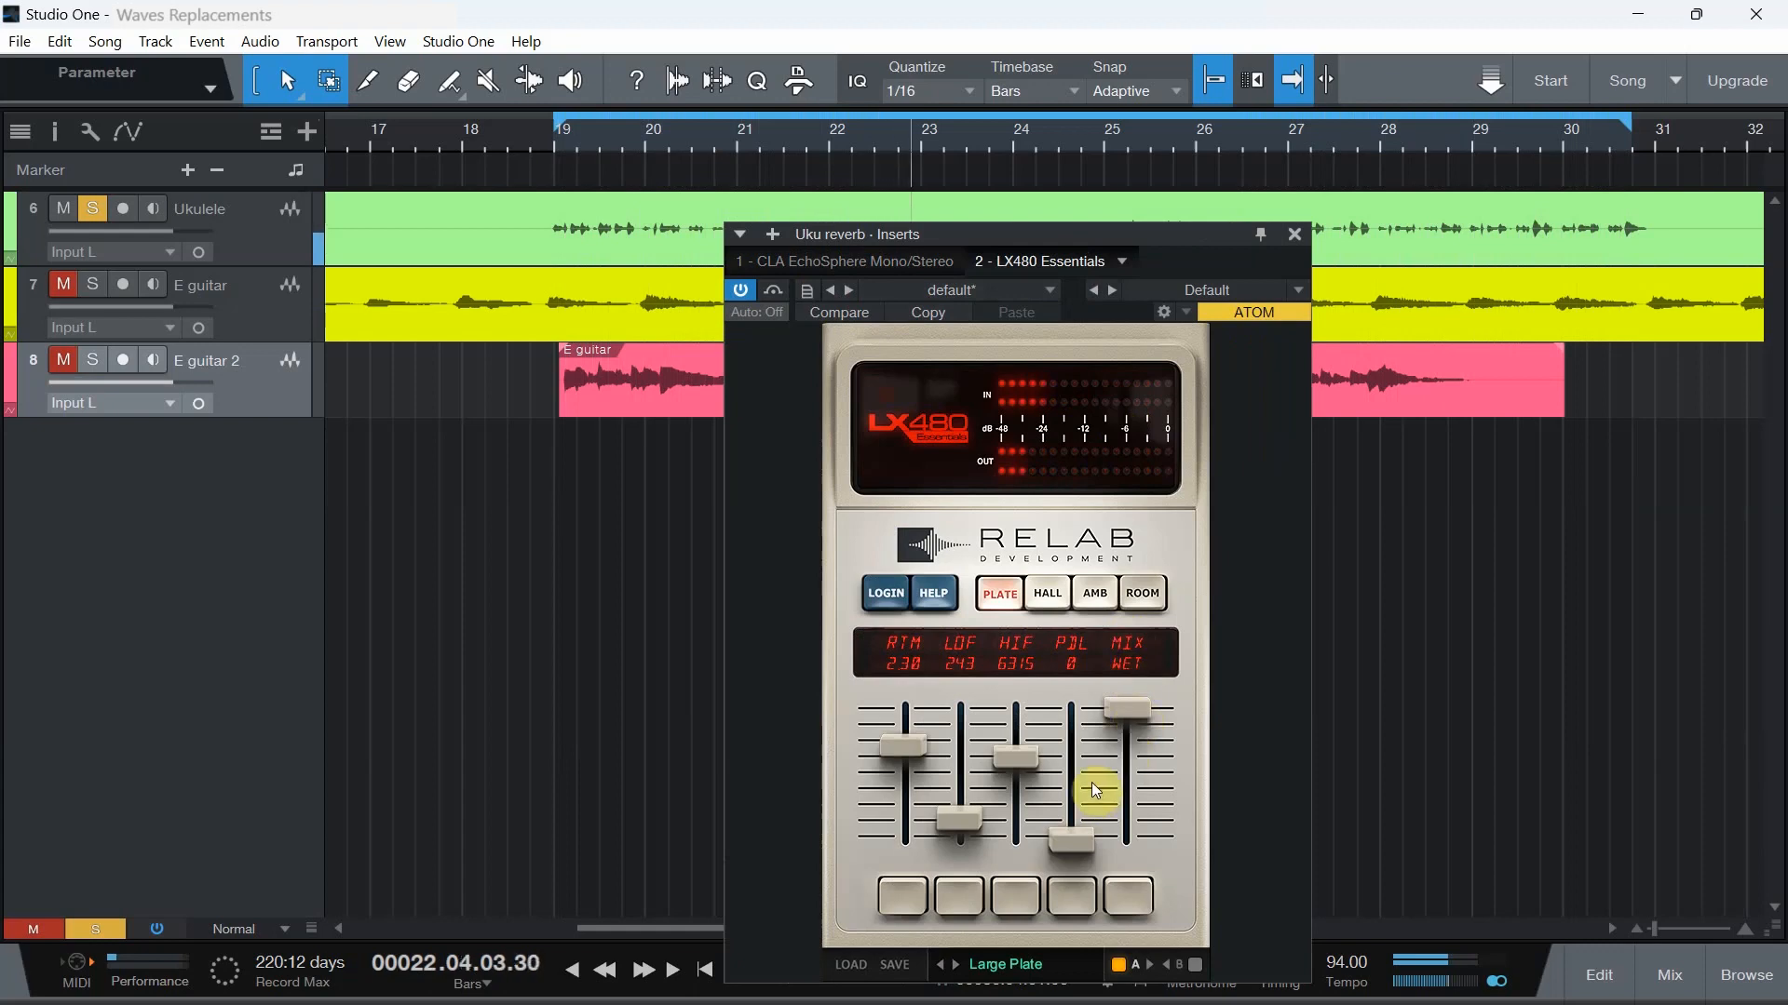
# Set the LX480 Essentials plate to RTM 1.23, LOF 1067 and PDL 43
pyautogui.moveTo(964, 817); pyautogui.dragTo(969, 800)
pyautogui.moveTo(1071, 837); pyautogui.dragTo(1084, 815)
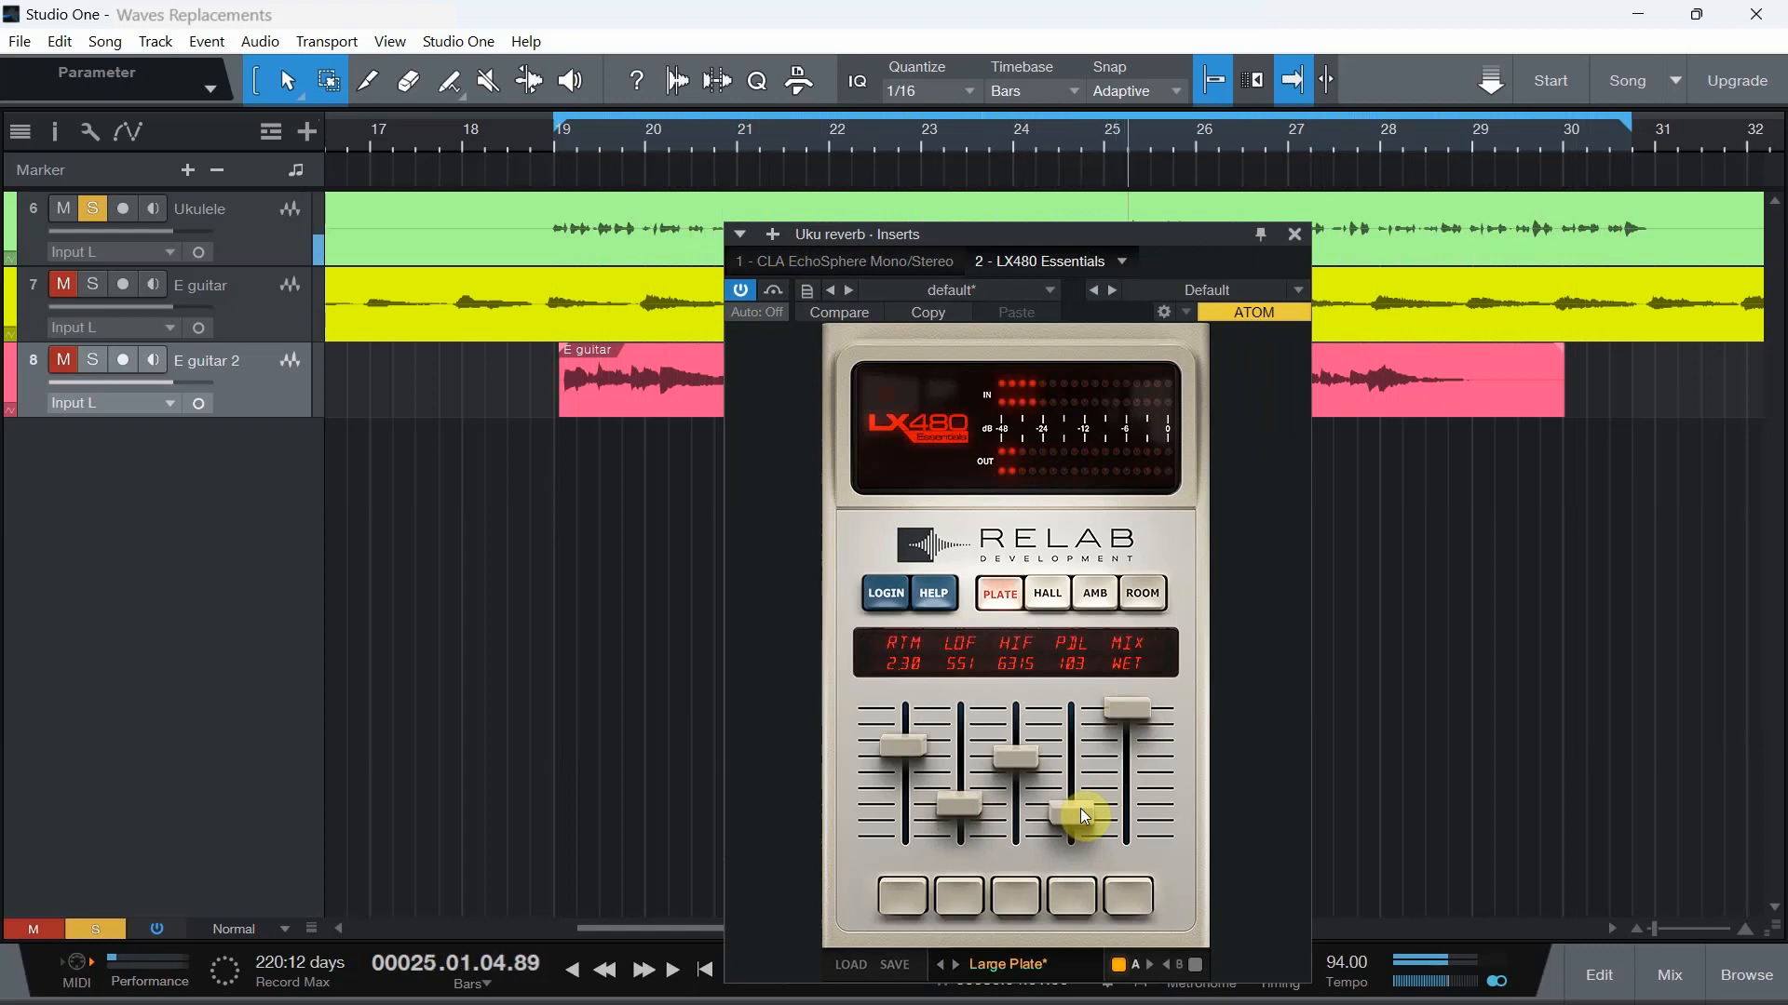
pyautogui.moveTo(908, 765)
pyautogui.mouseDown()
pyautogui.moveTo(901, 741)
pyautogui.moveTo(908, 774)
pyautogui.mouseUp()
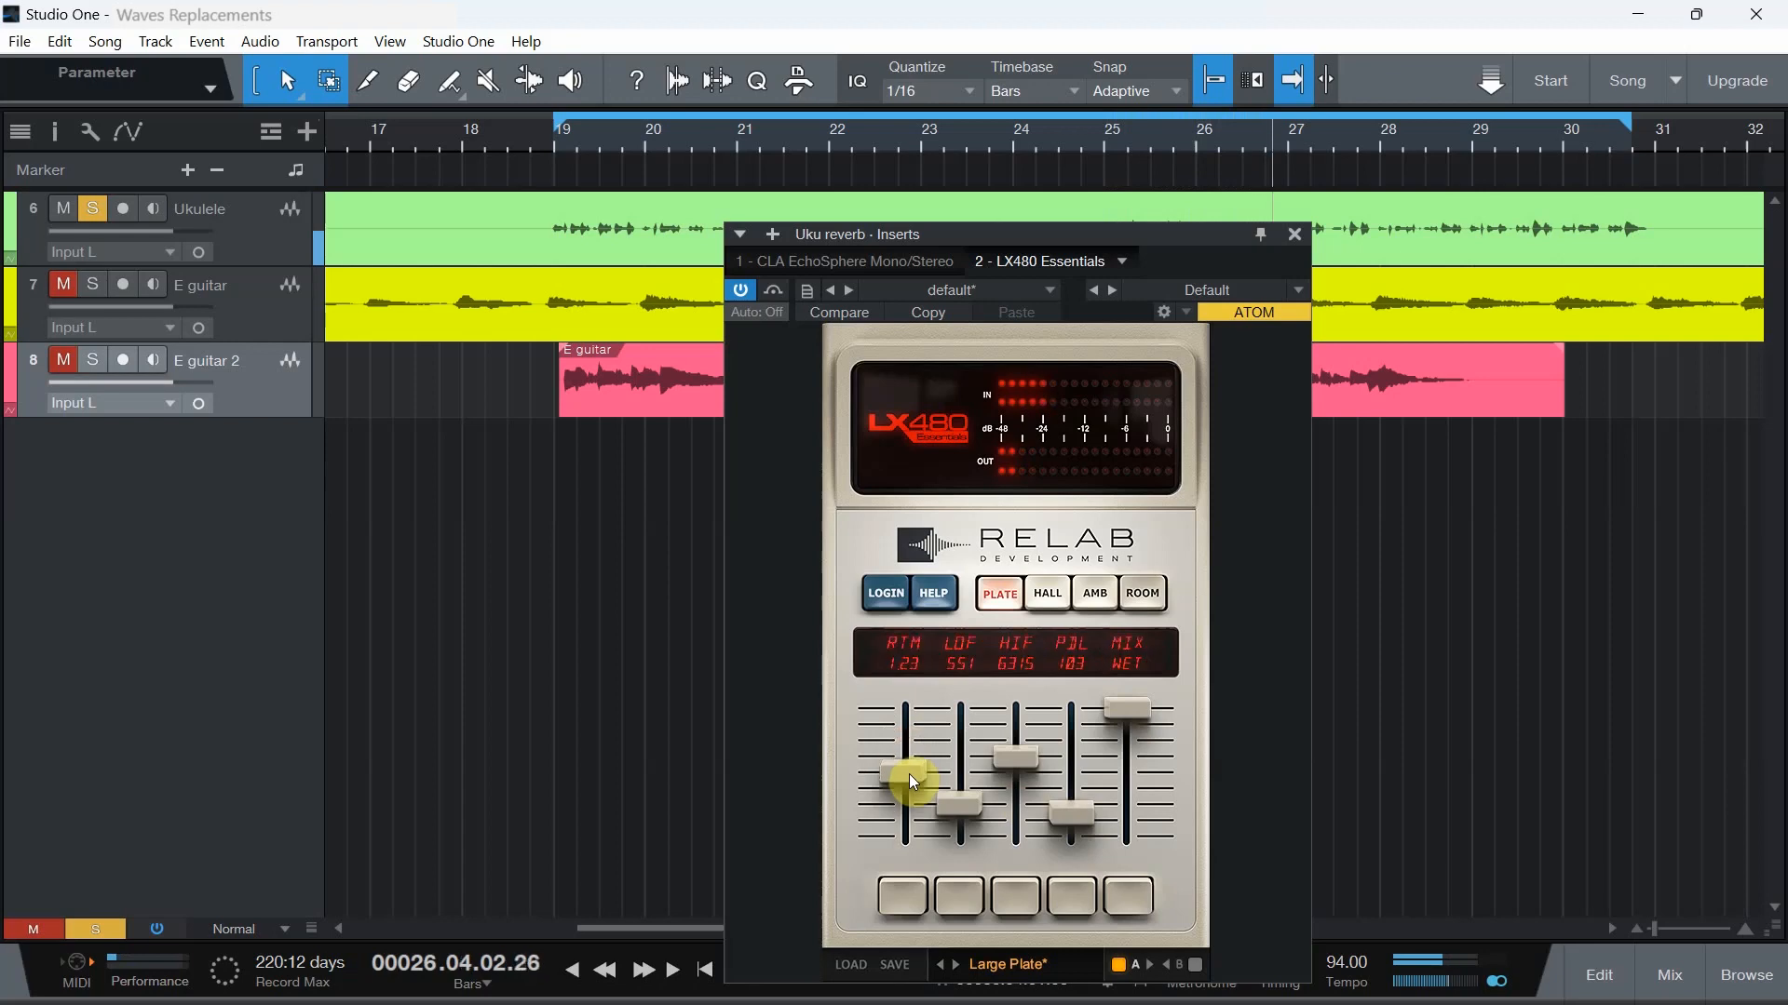
pyautogui.moveTo(966, 805); pyautogui.dragTo(971, 798)
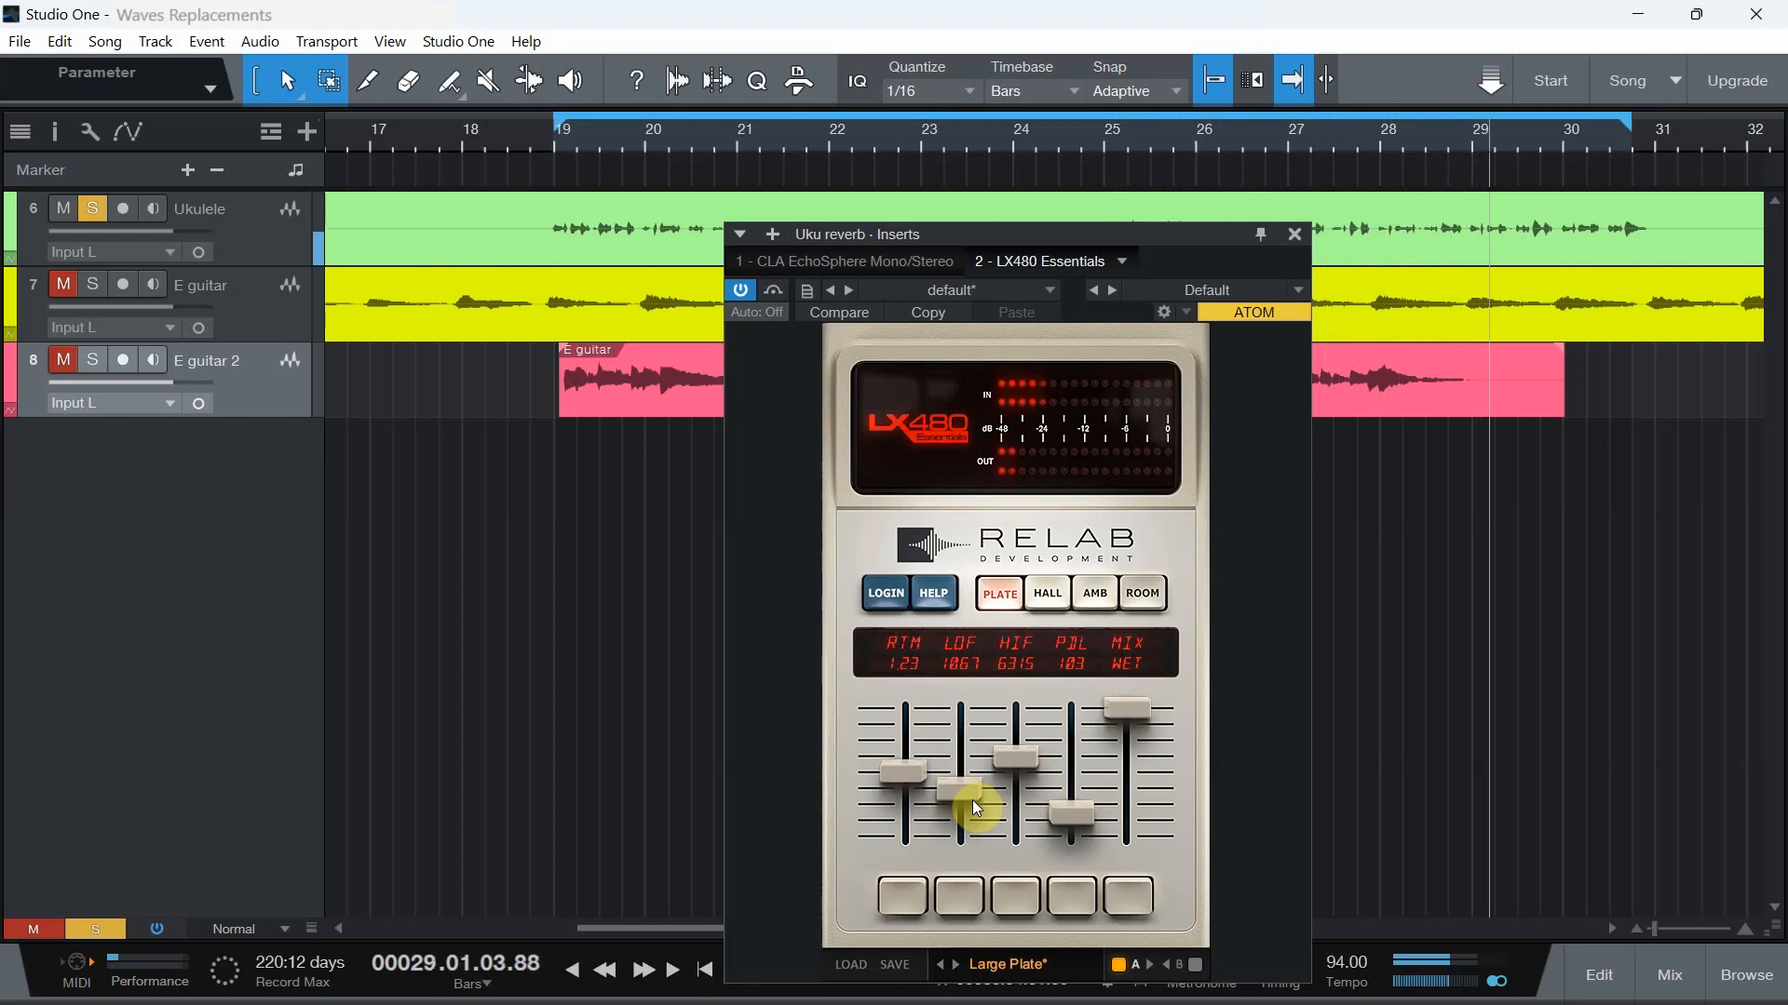
pyautogui.moveTo(1083, 817); pyautogui.dragTo(1080, 825)
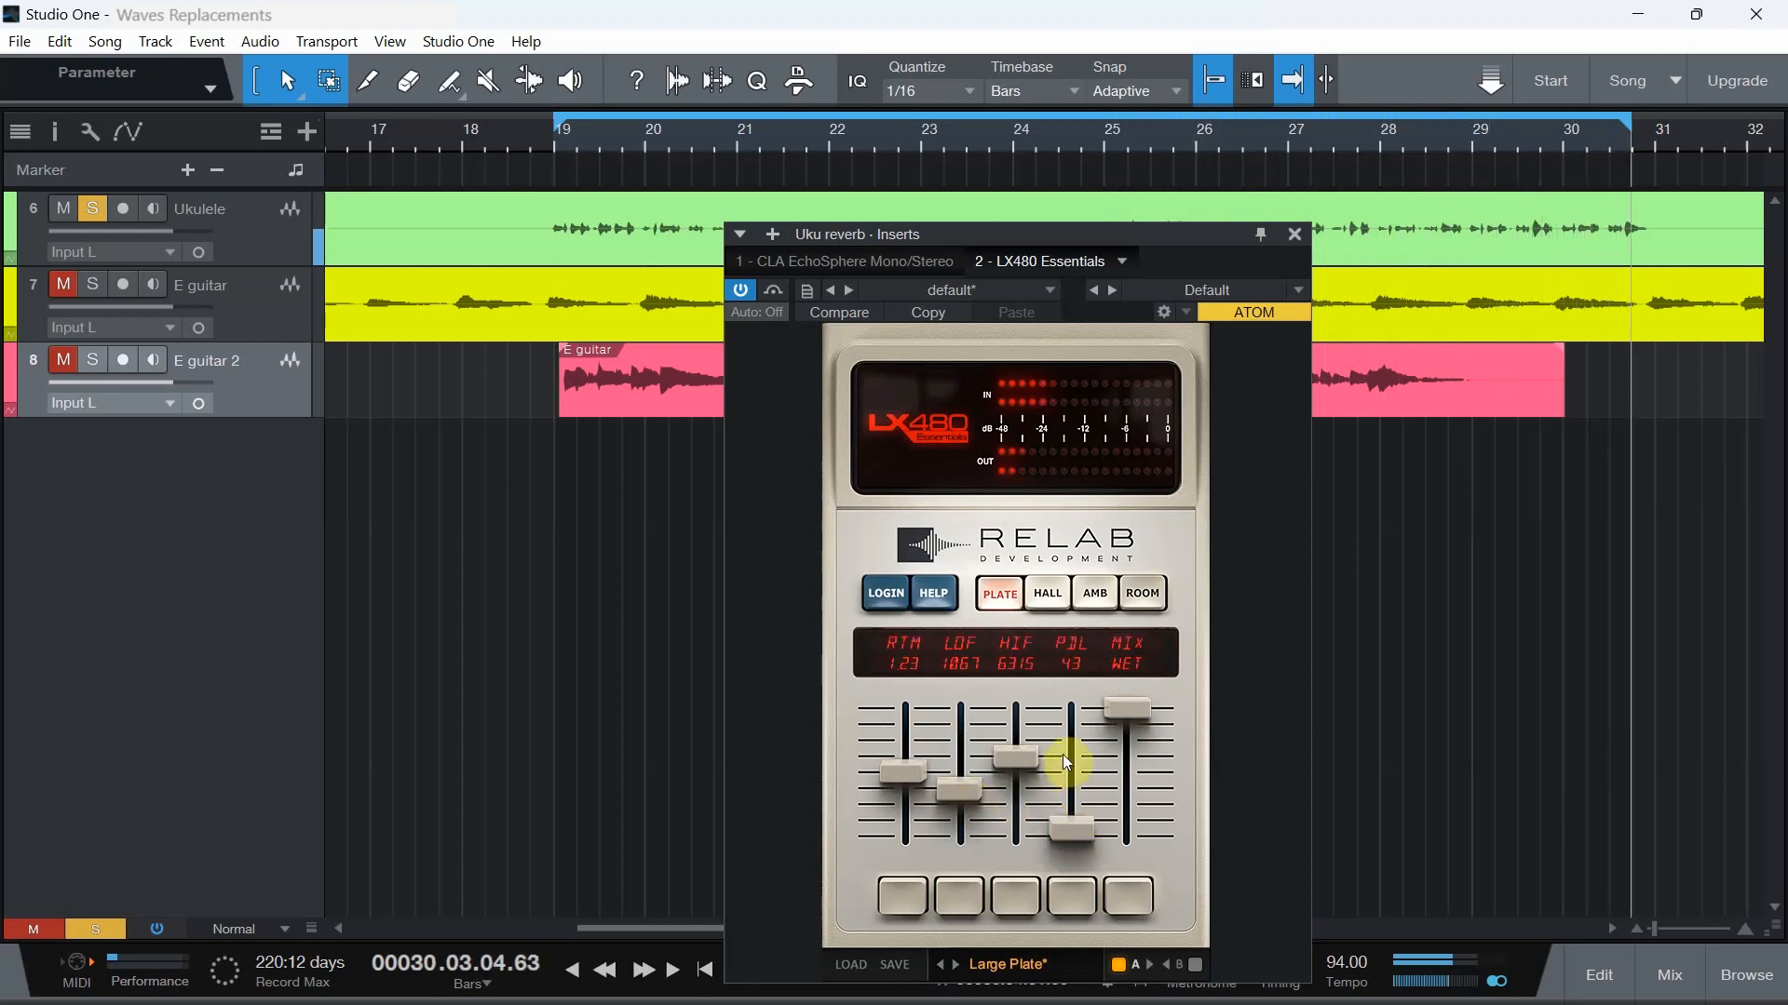
# Audition the CLA EchoSphere again, return to the LX480 Essentials, and set its mix to 27/73
pyautogui.click(778, 265)
pyautogui.click(745, 289)
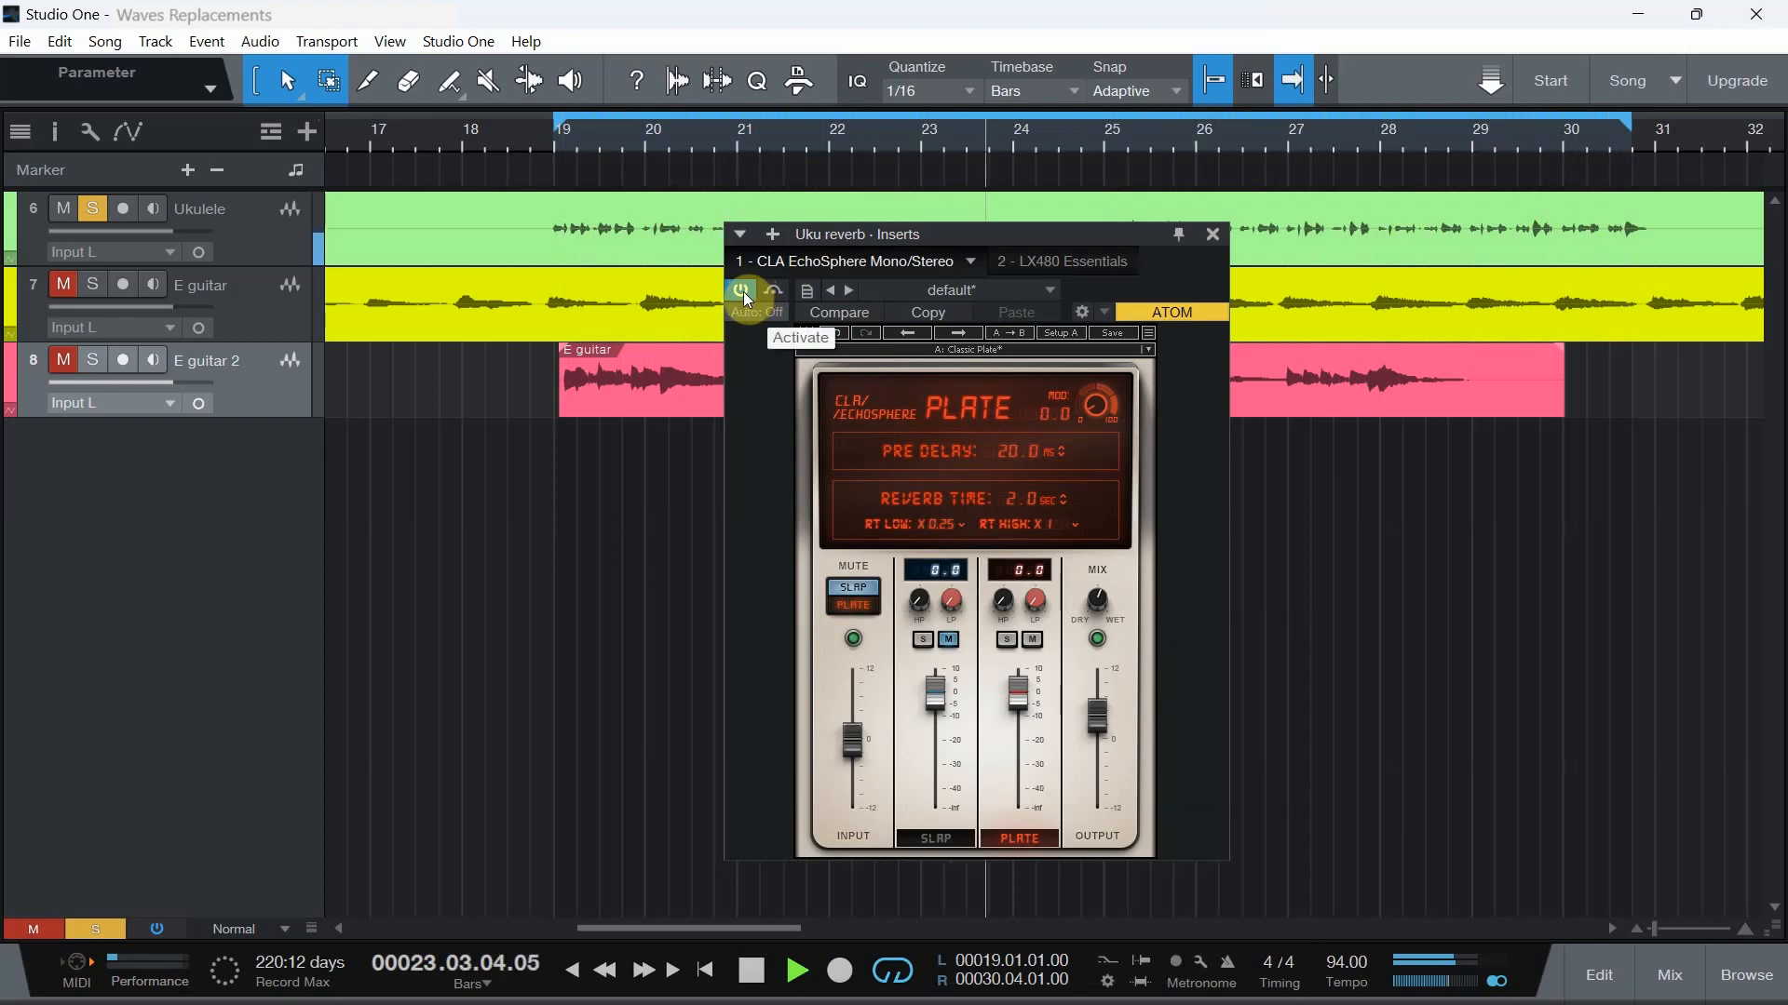
pyautogui.click(1047, 261)
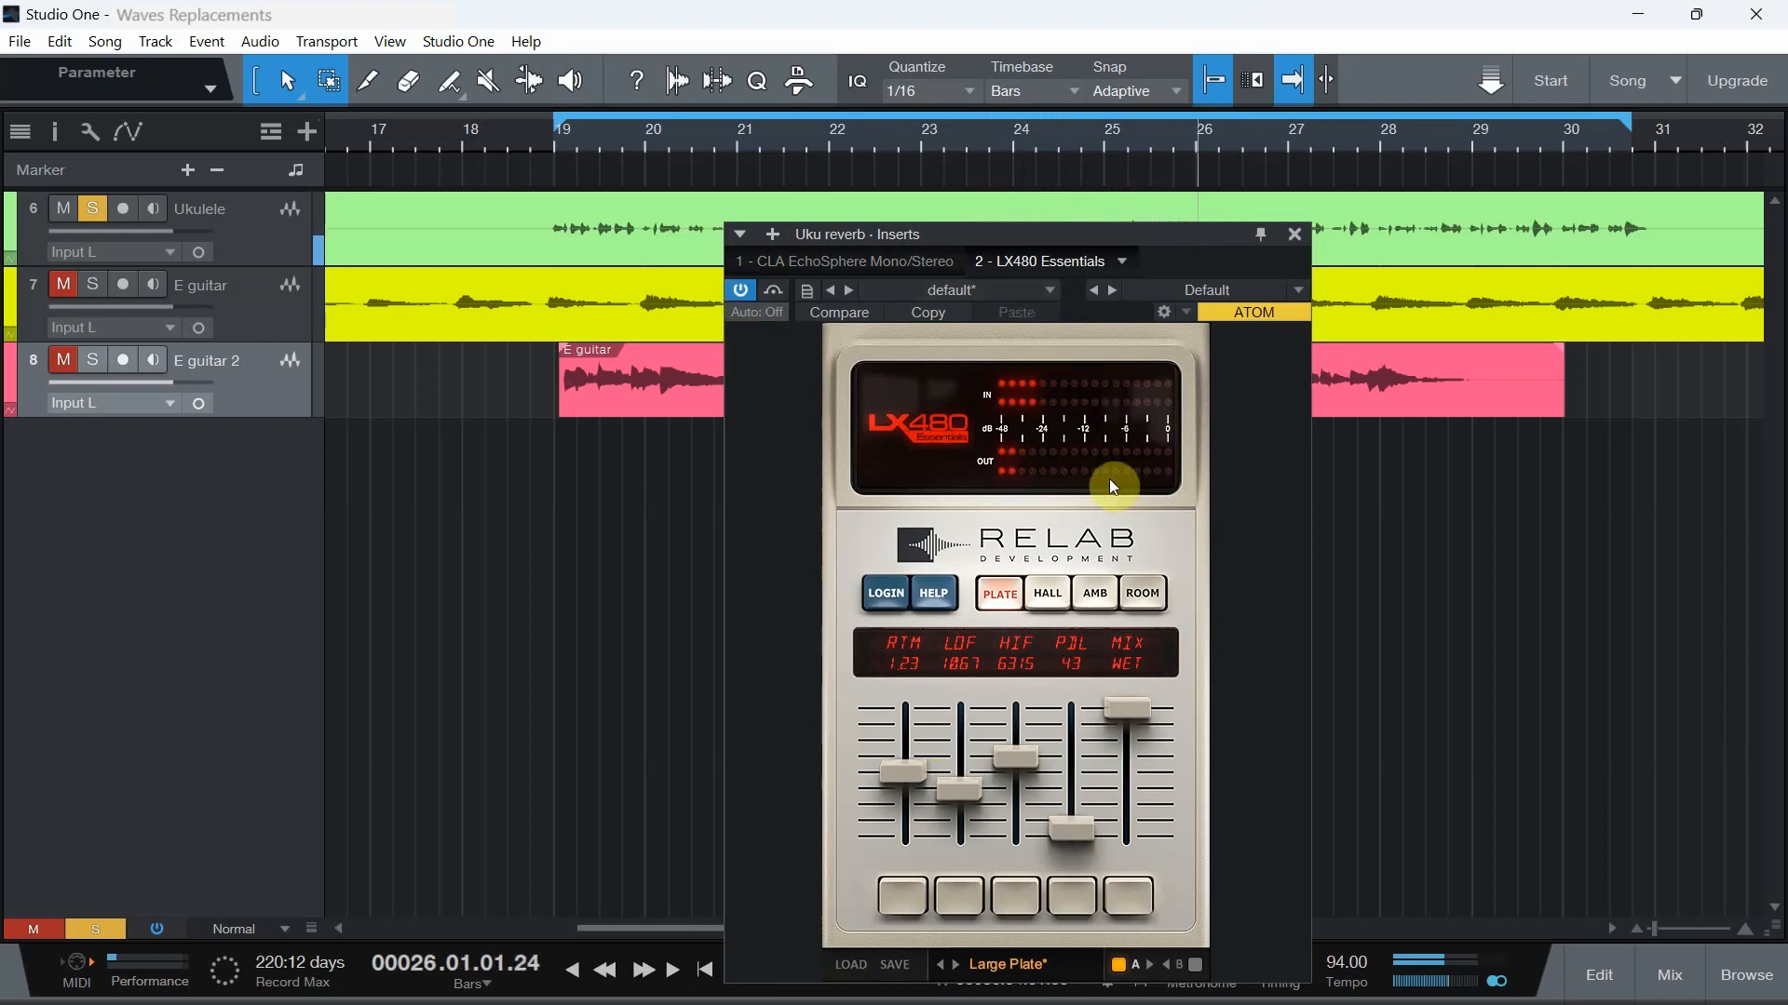
pyautogui.moveTo(1128, 707)
pyautogui.mouseDown()
pyautogui.moveTo(1131, 762)
pyautogui.moveTo(1131, 741)
pyautogui.mouseUp()
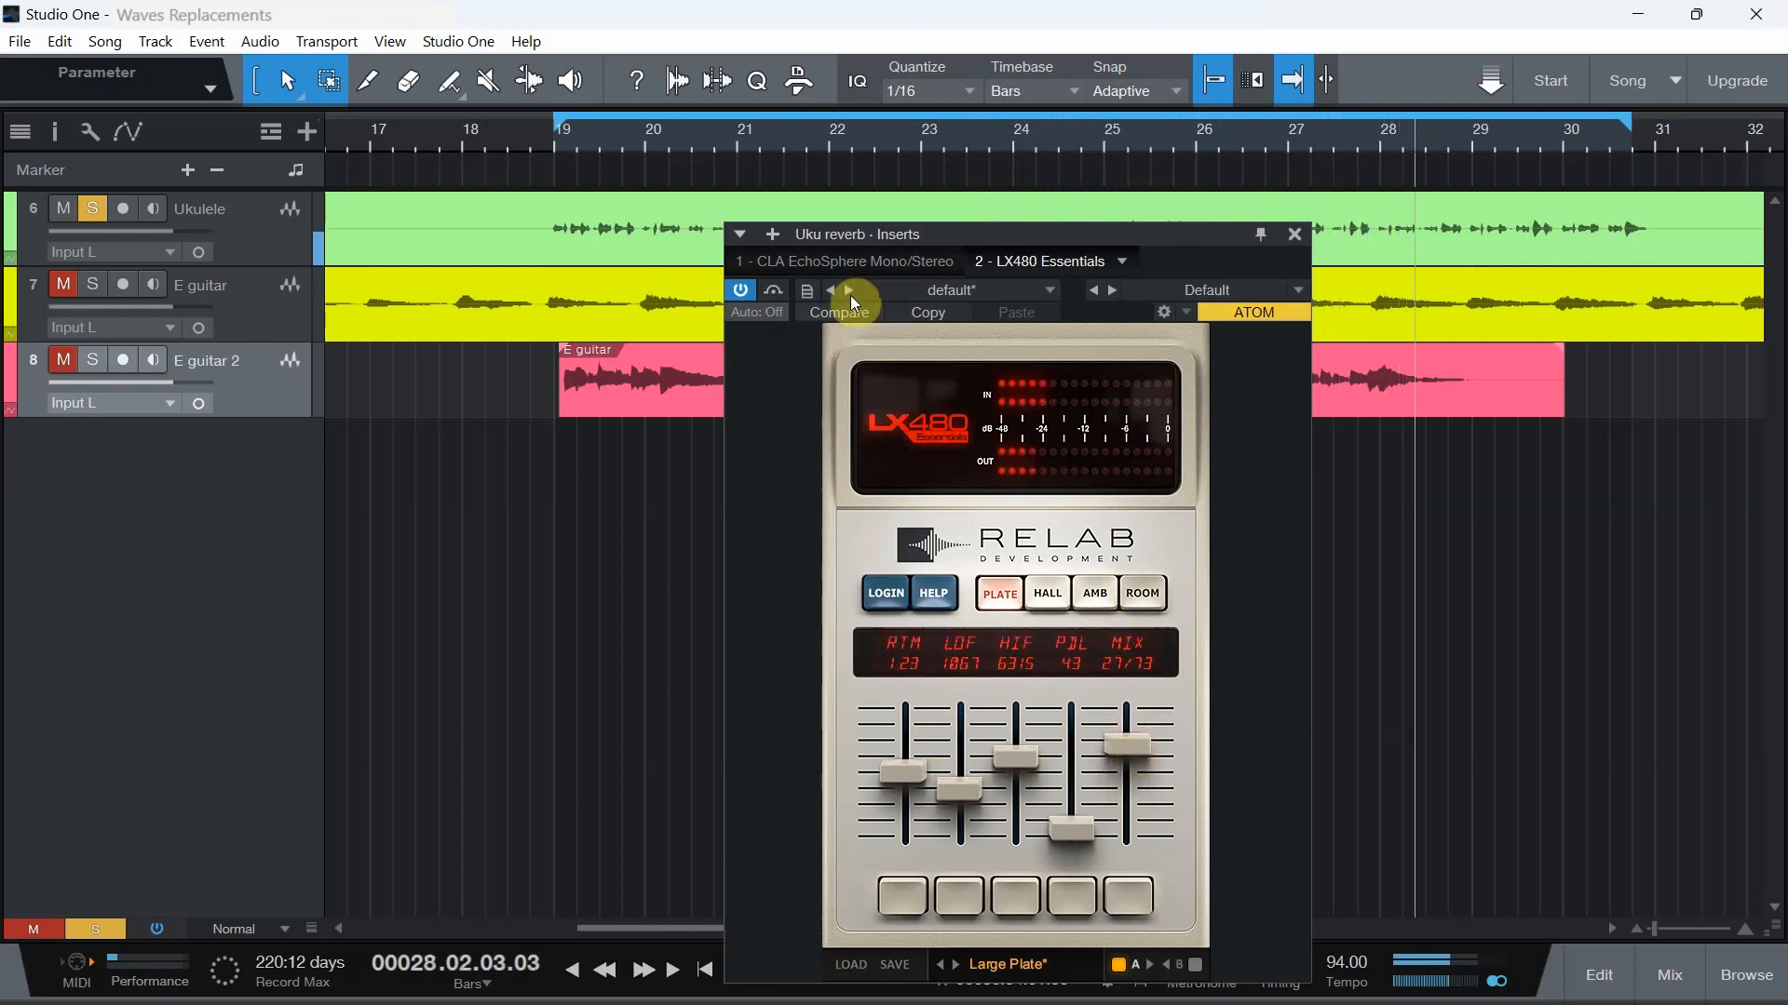
# Switch the Uku reverb channel back to the CLA EchoSphere and fine-tune its input level, dry/wet mix and output level
pyautogui.click(740, 290)
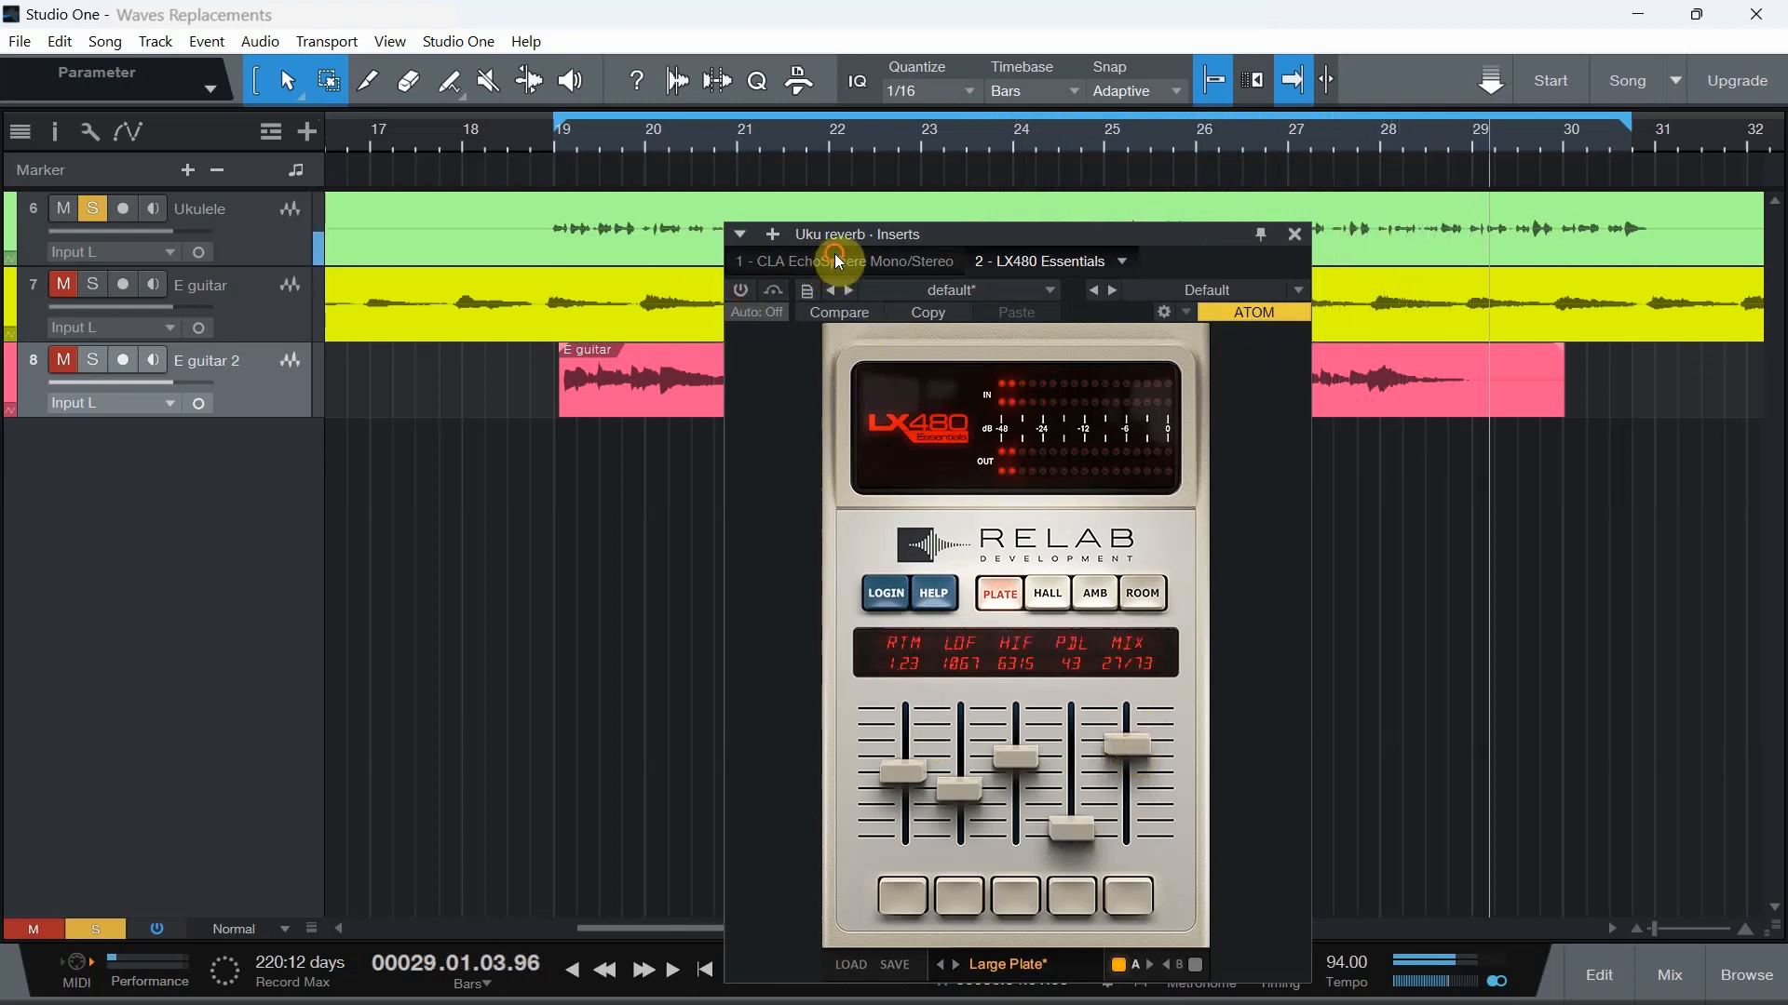
pyautogui.click(838, 261)
pyautogui.click(740, 292)
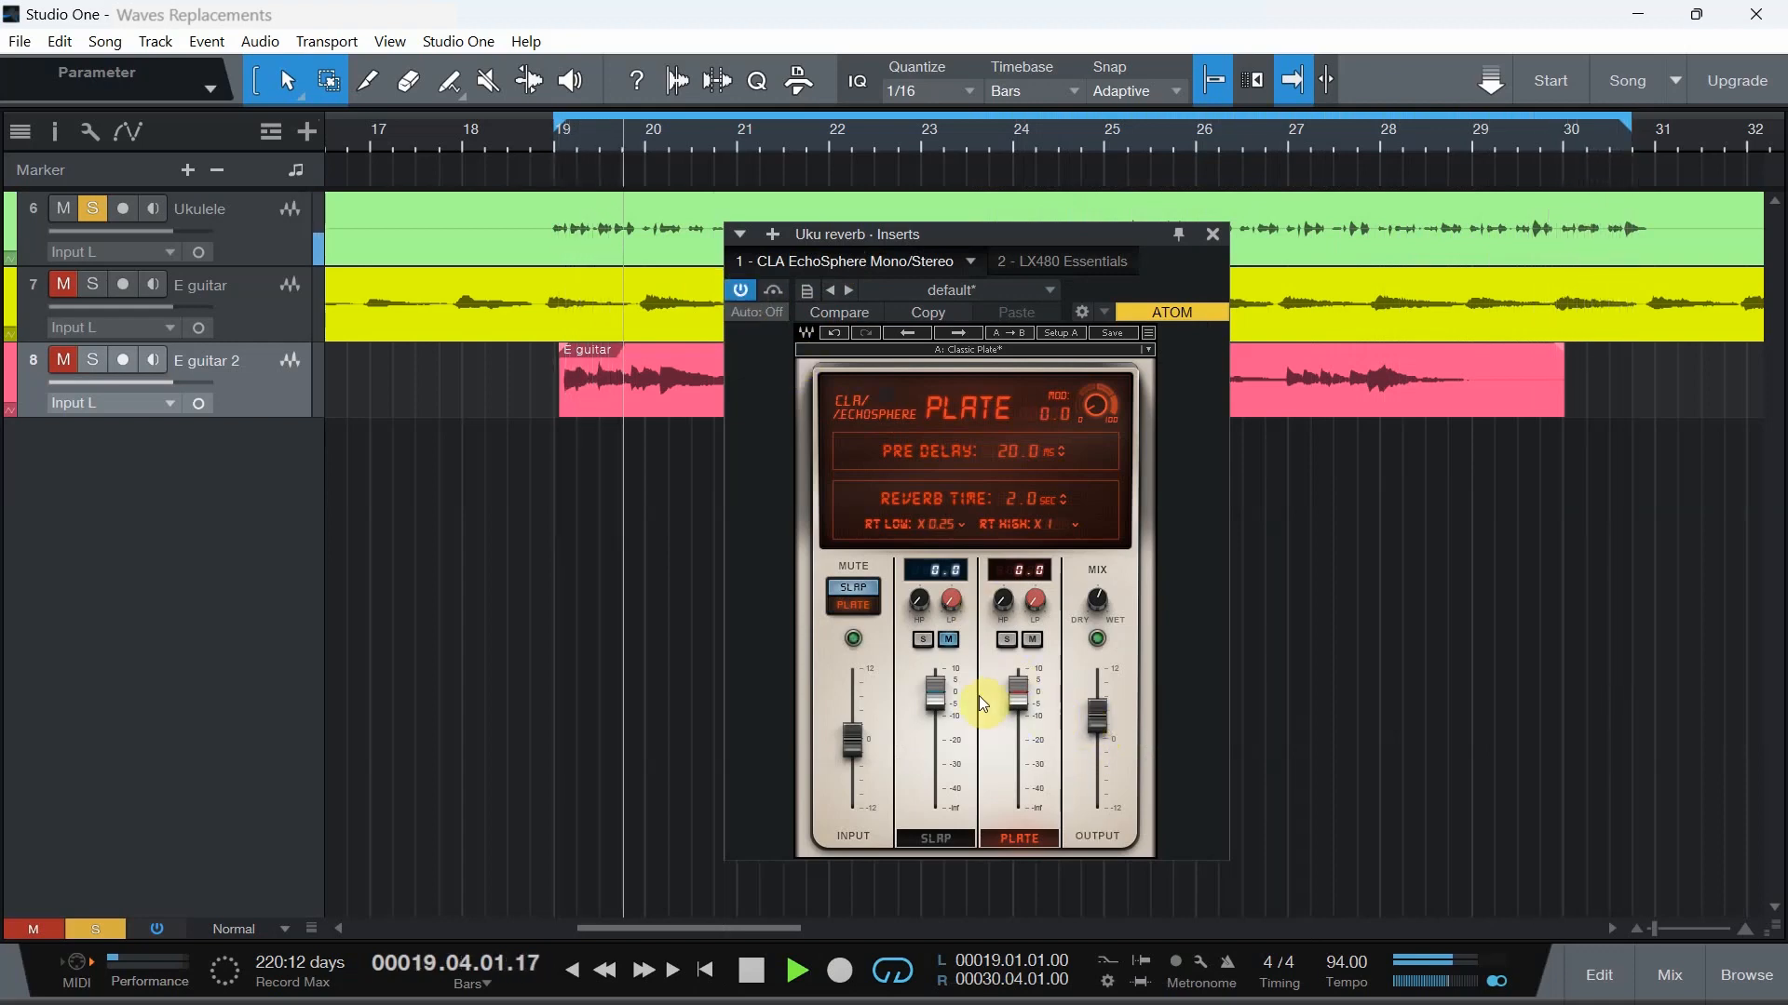
pyautogui.moveTo(851, 739); pyautogui.dragTo(852, 737)
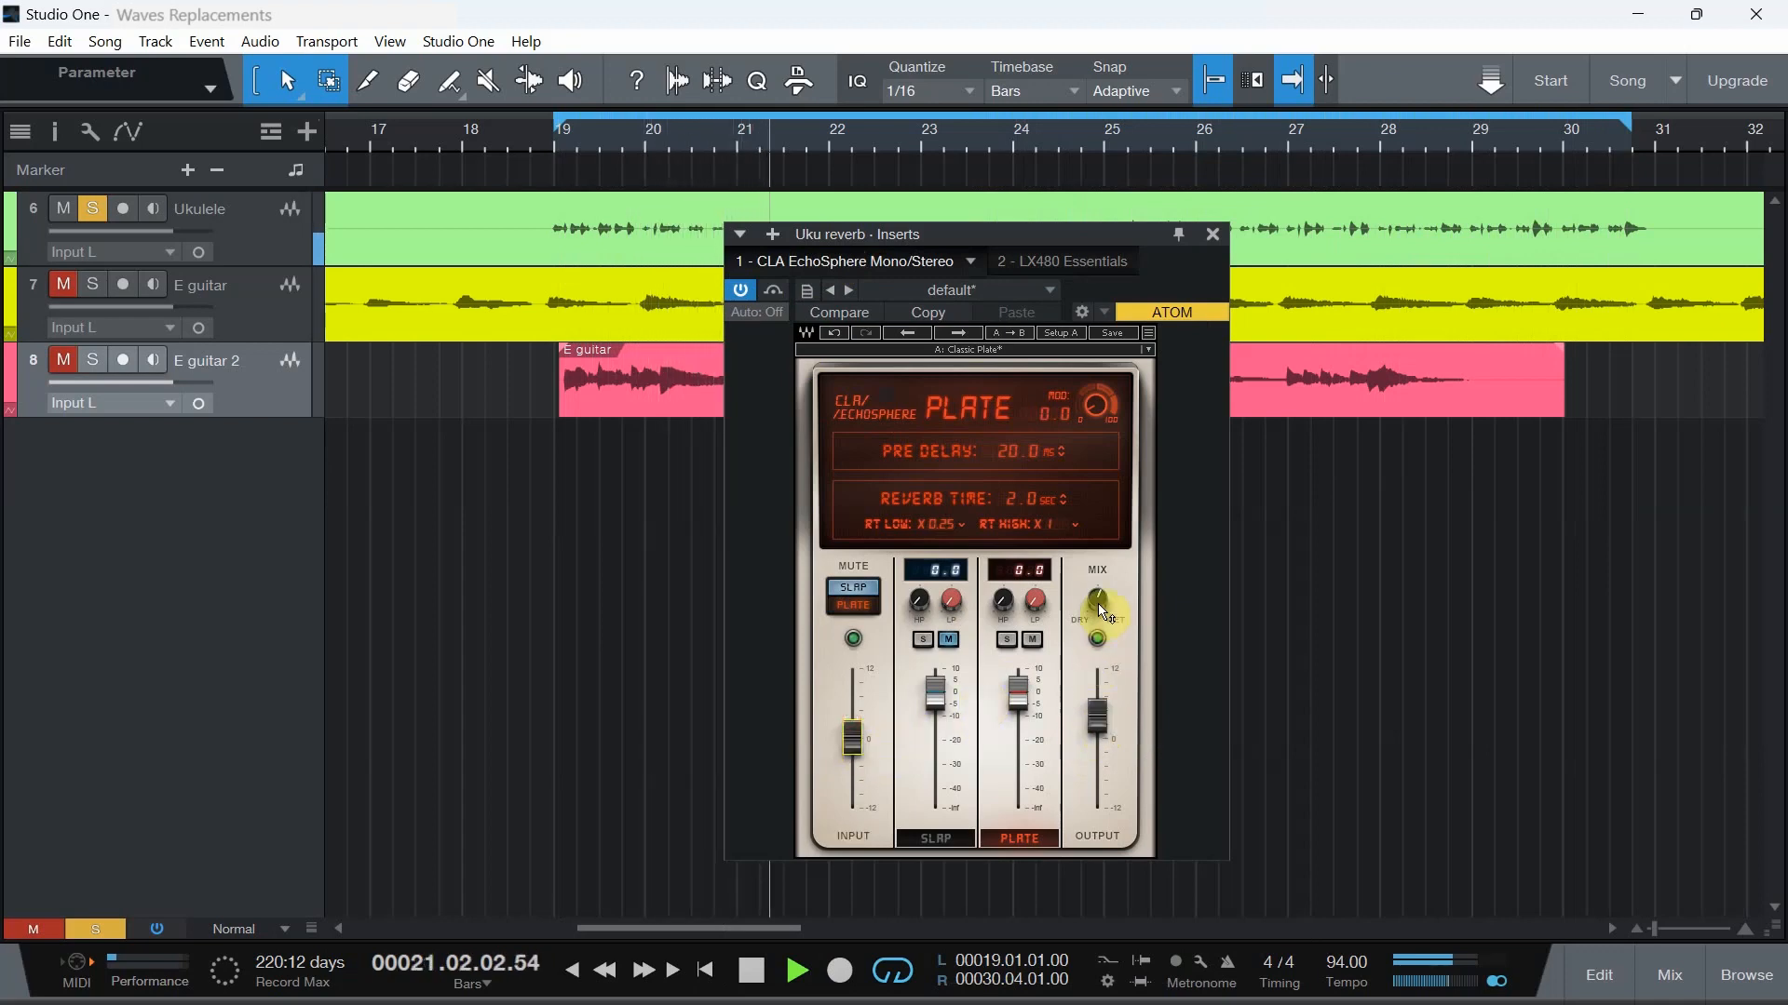
pyautogui.moveTo(1101, 606); pyautogui.dragTo(1002, 595)
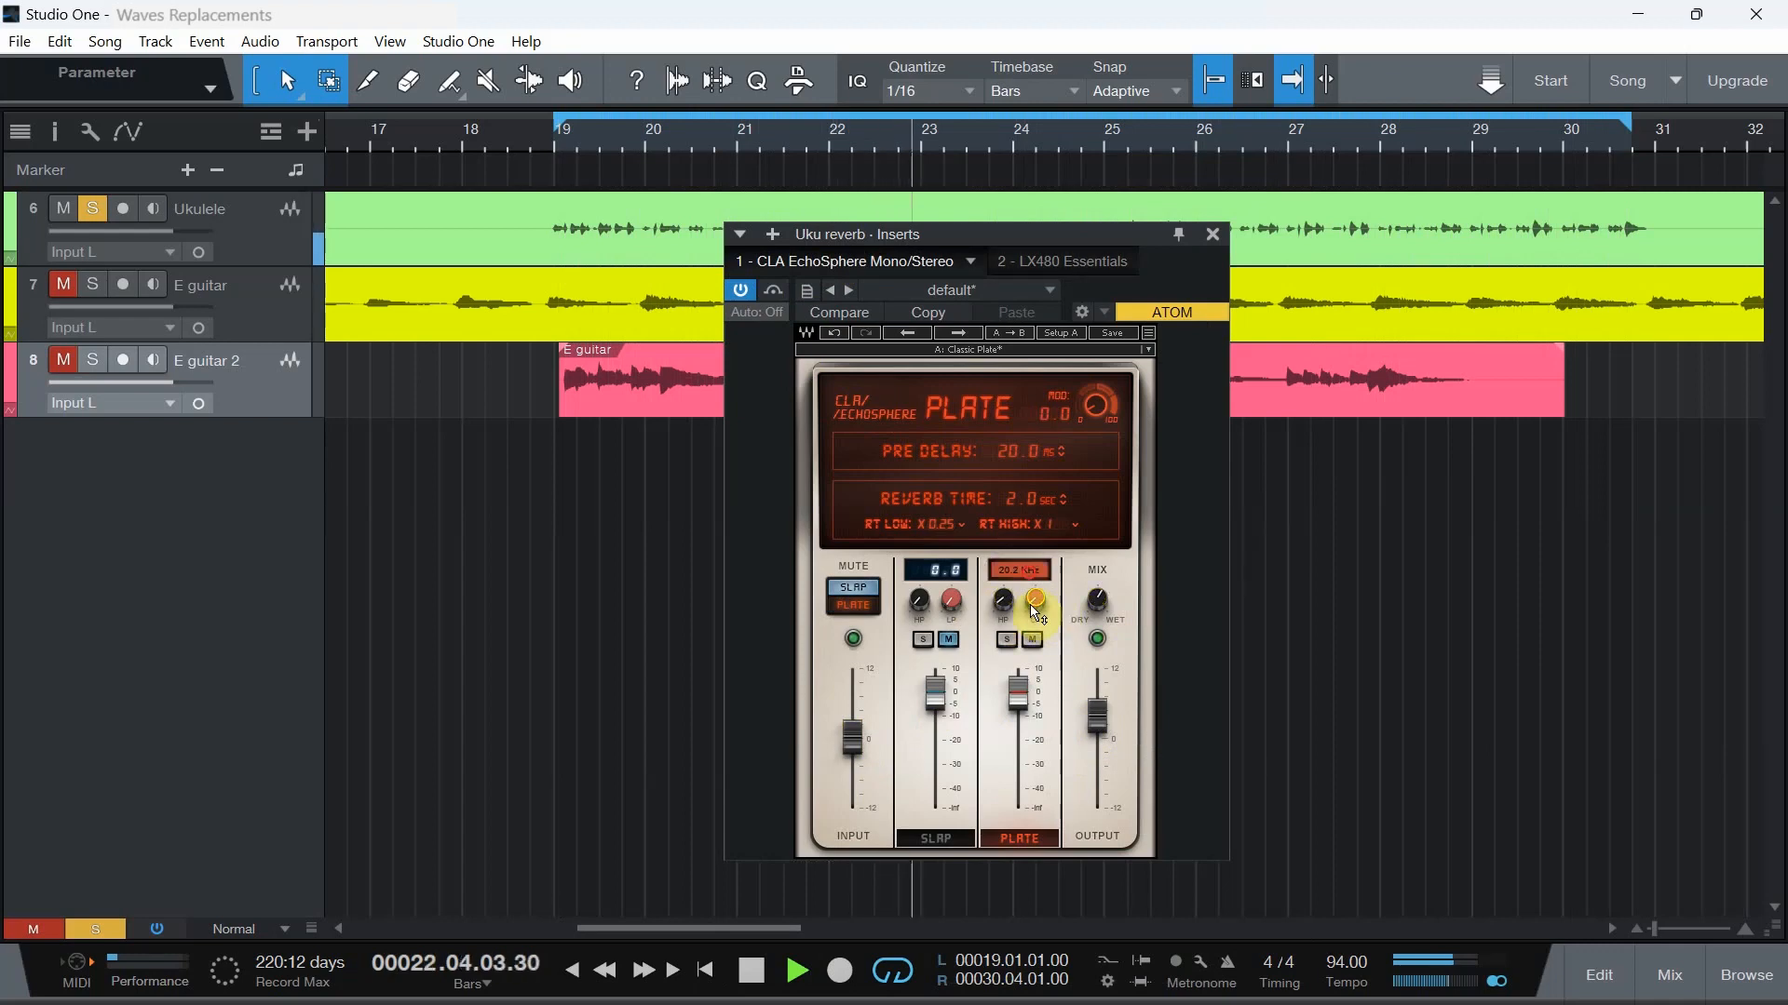
pyautogui.moveTo(1097, 713); pyautogui.dragTo(1097, 710)
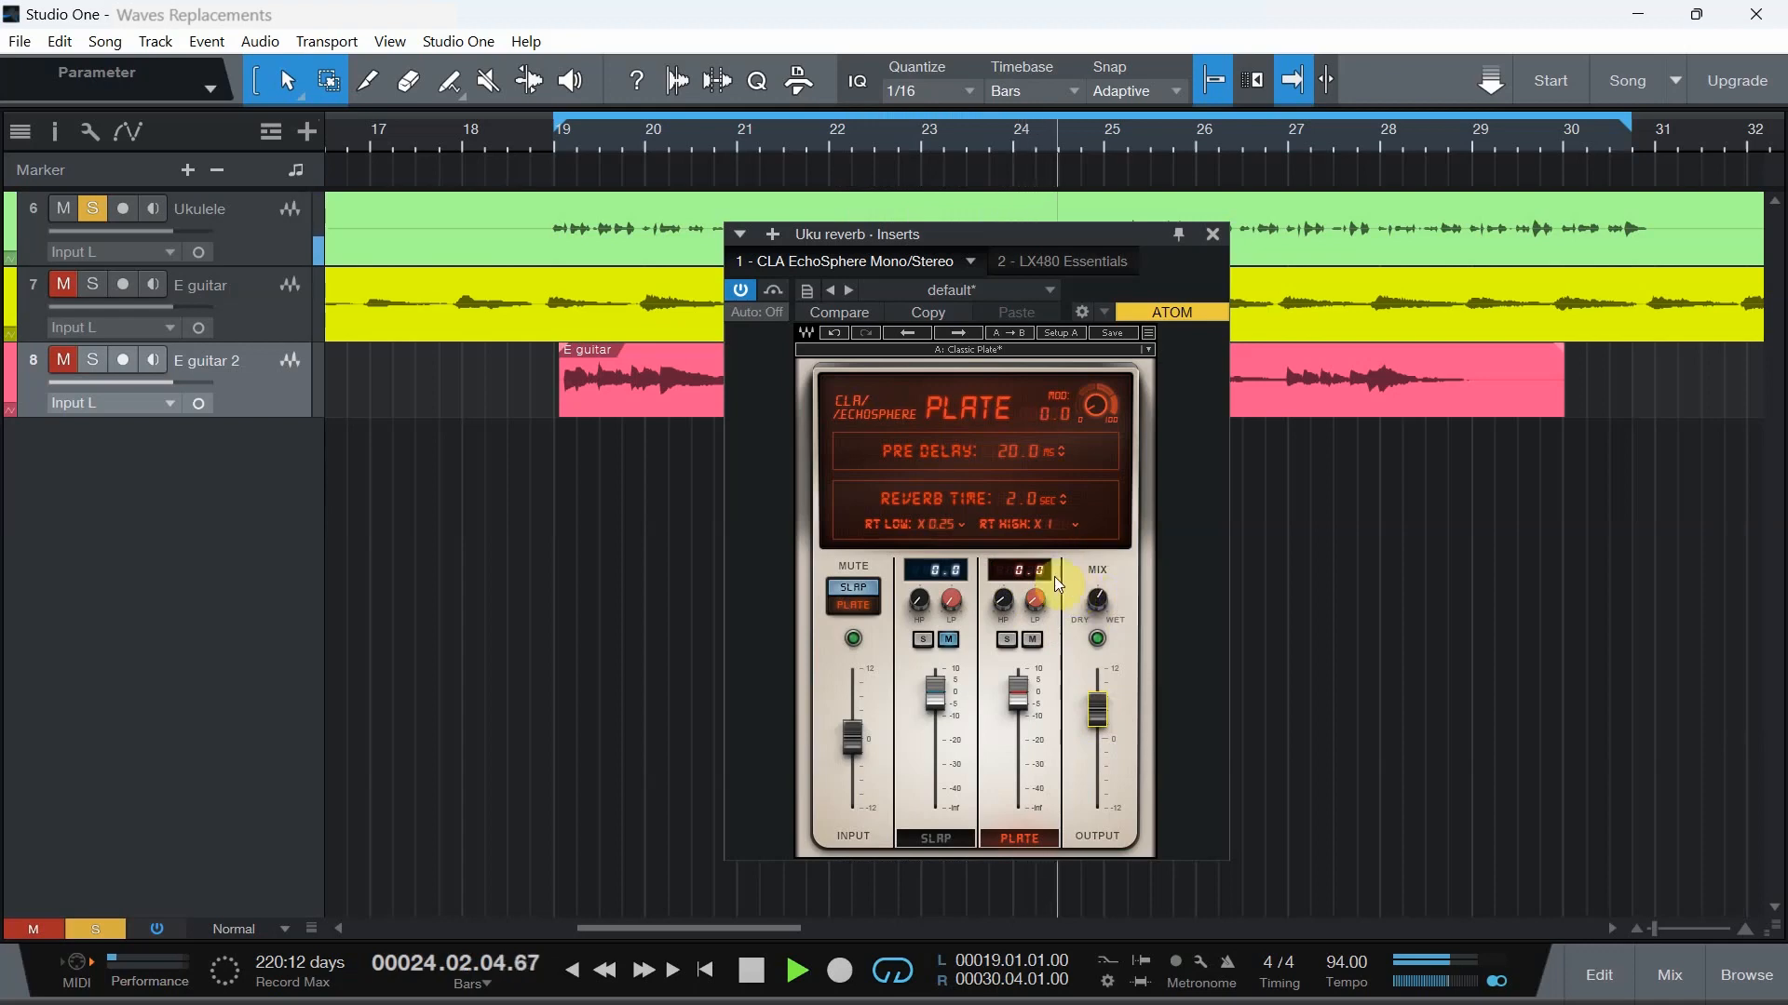
# Switch to the LX480 Essentials, set its PDL to 121 and mix to 18/82, and stop playback
pyautogui.click(1048, 262)
pyautogui.click(741, 289)
pyautogui.moveTo(1086, 832); pyautogui.dragTo(1080, 801)
pyautogui.moveTo(1132, 741); pyautogui.dragTo(1139, 729)
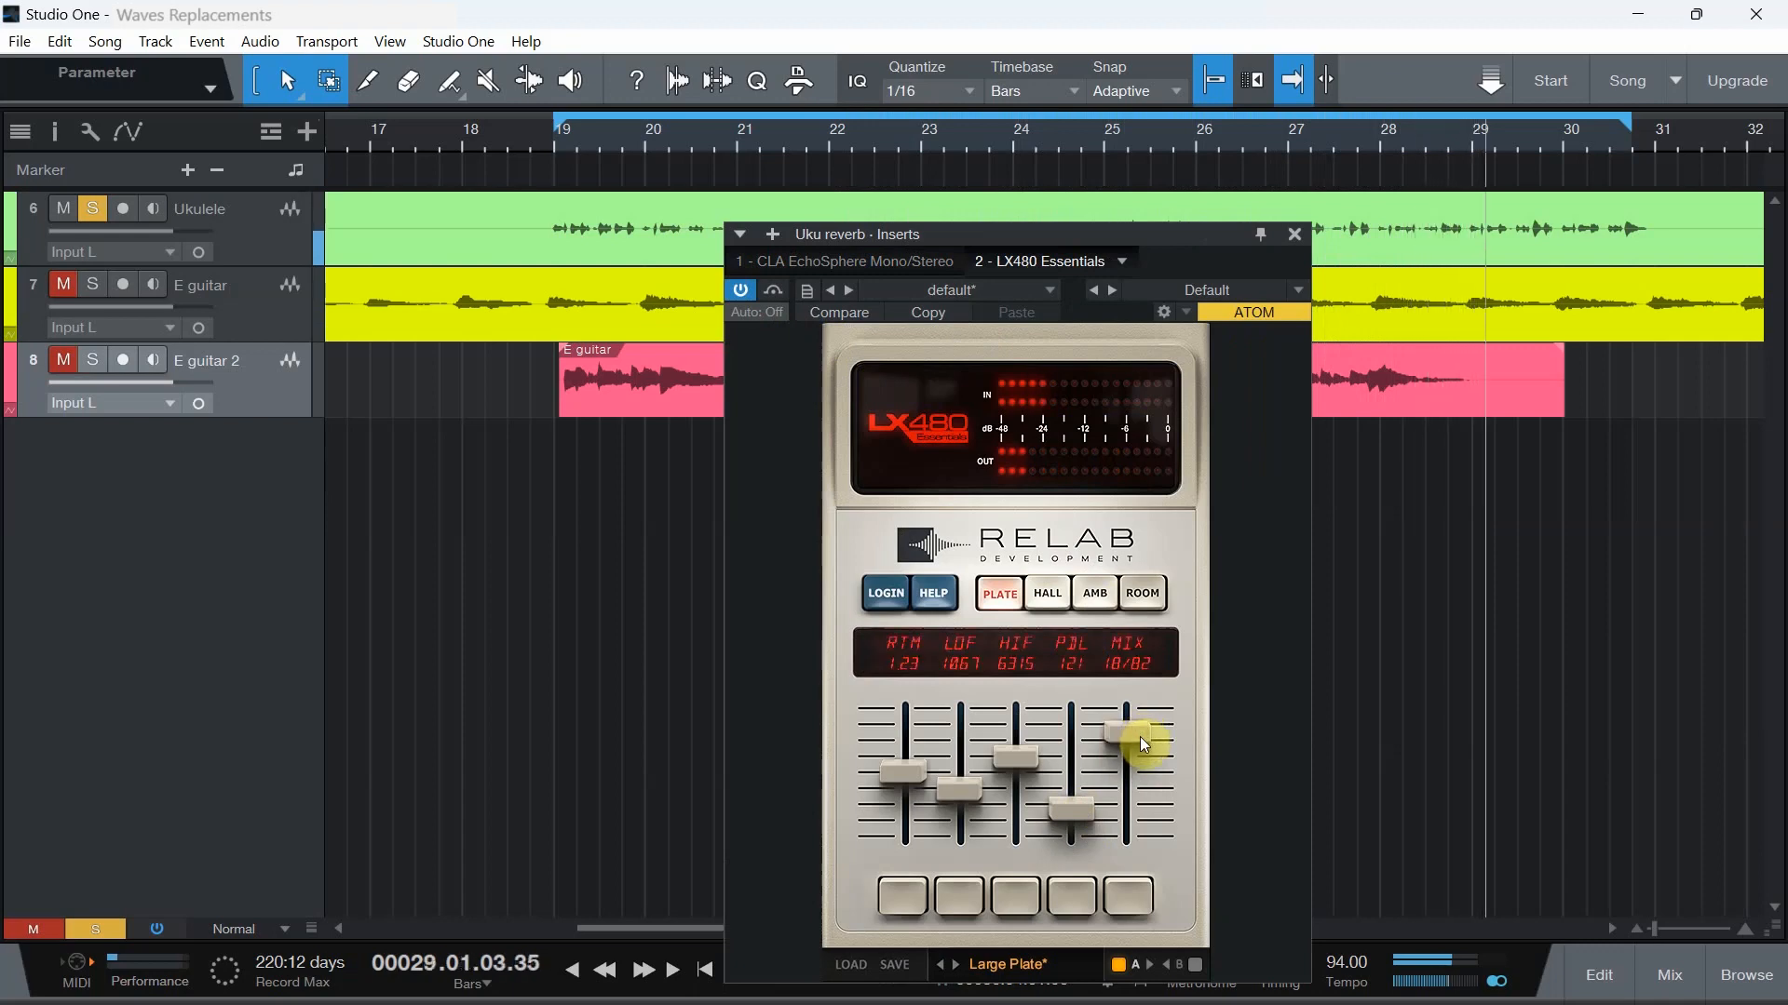
pyautogui.moveTo(1056, 237); pyautogui.dragTo(1112, 150)
pyautogui.click(750, 968)
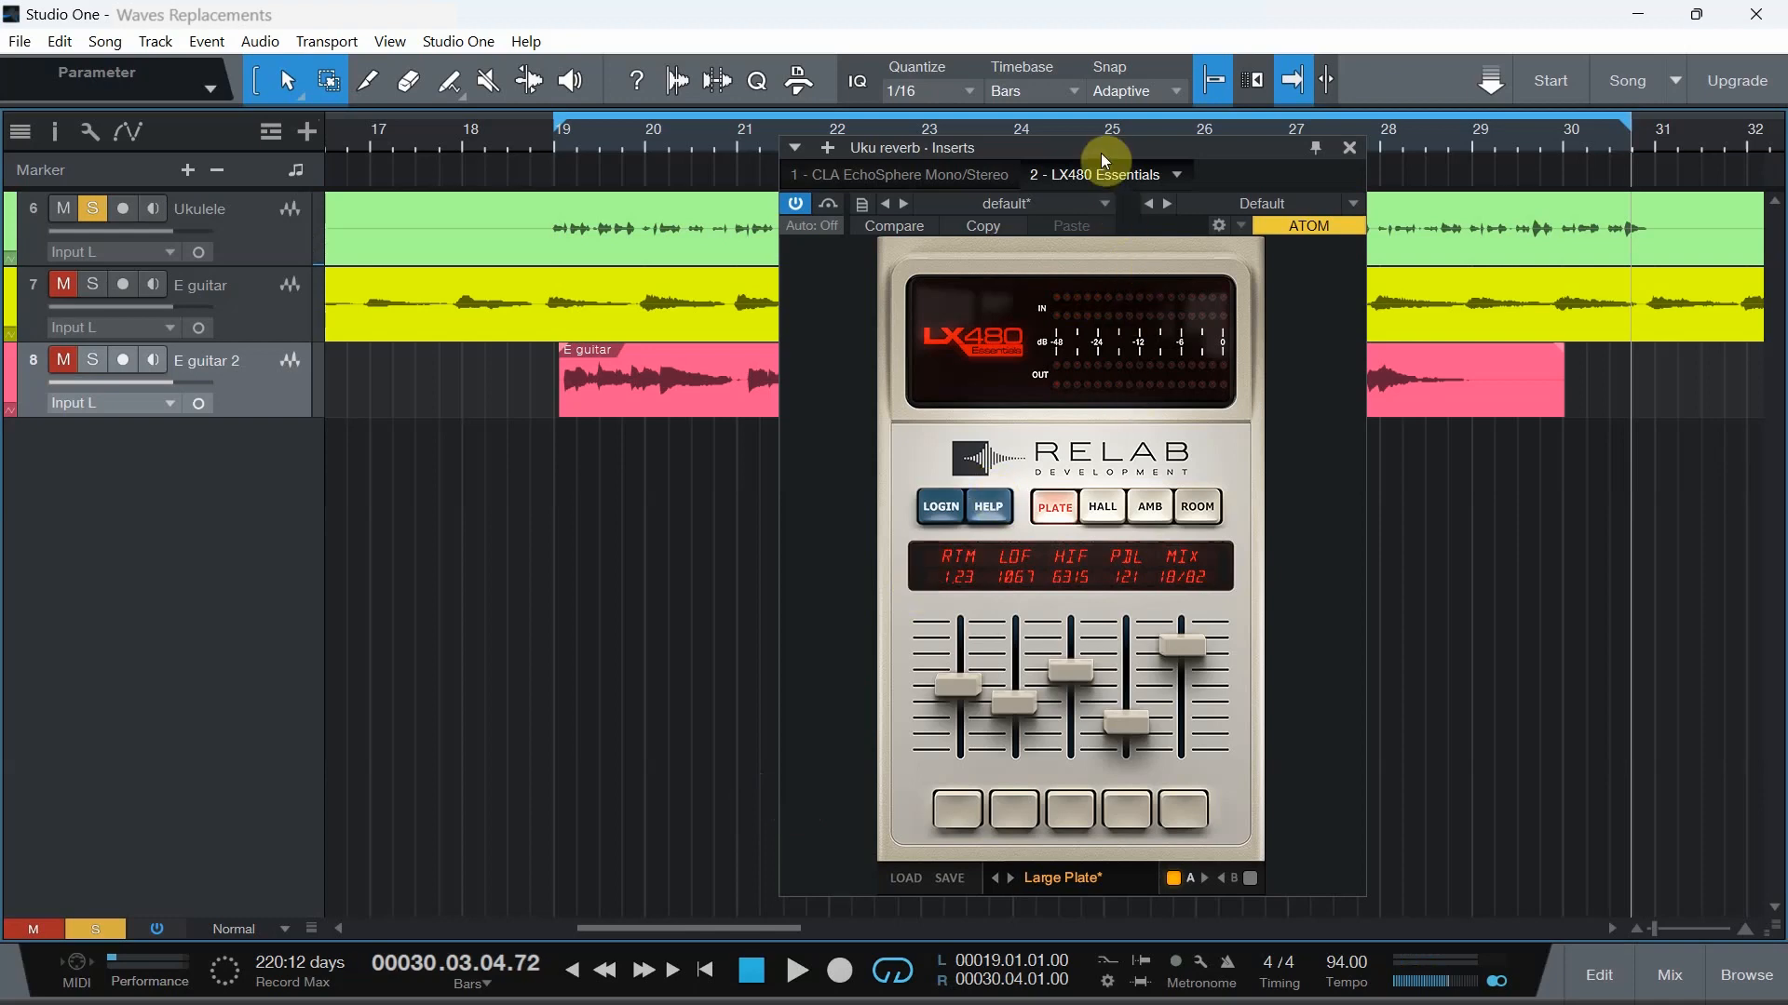
# With playback stopped, compare the controls and layouts of the CLA EchoSphere and the LX480 Essentials
pyautogui.moveTo(1100, 145); pyautogui.dragTo(1186, 125)
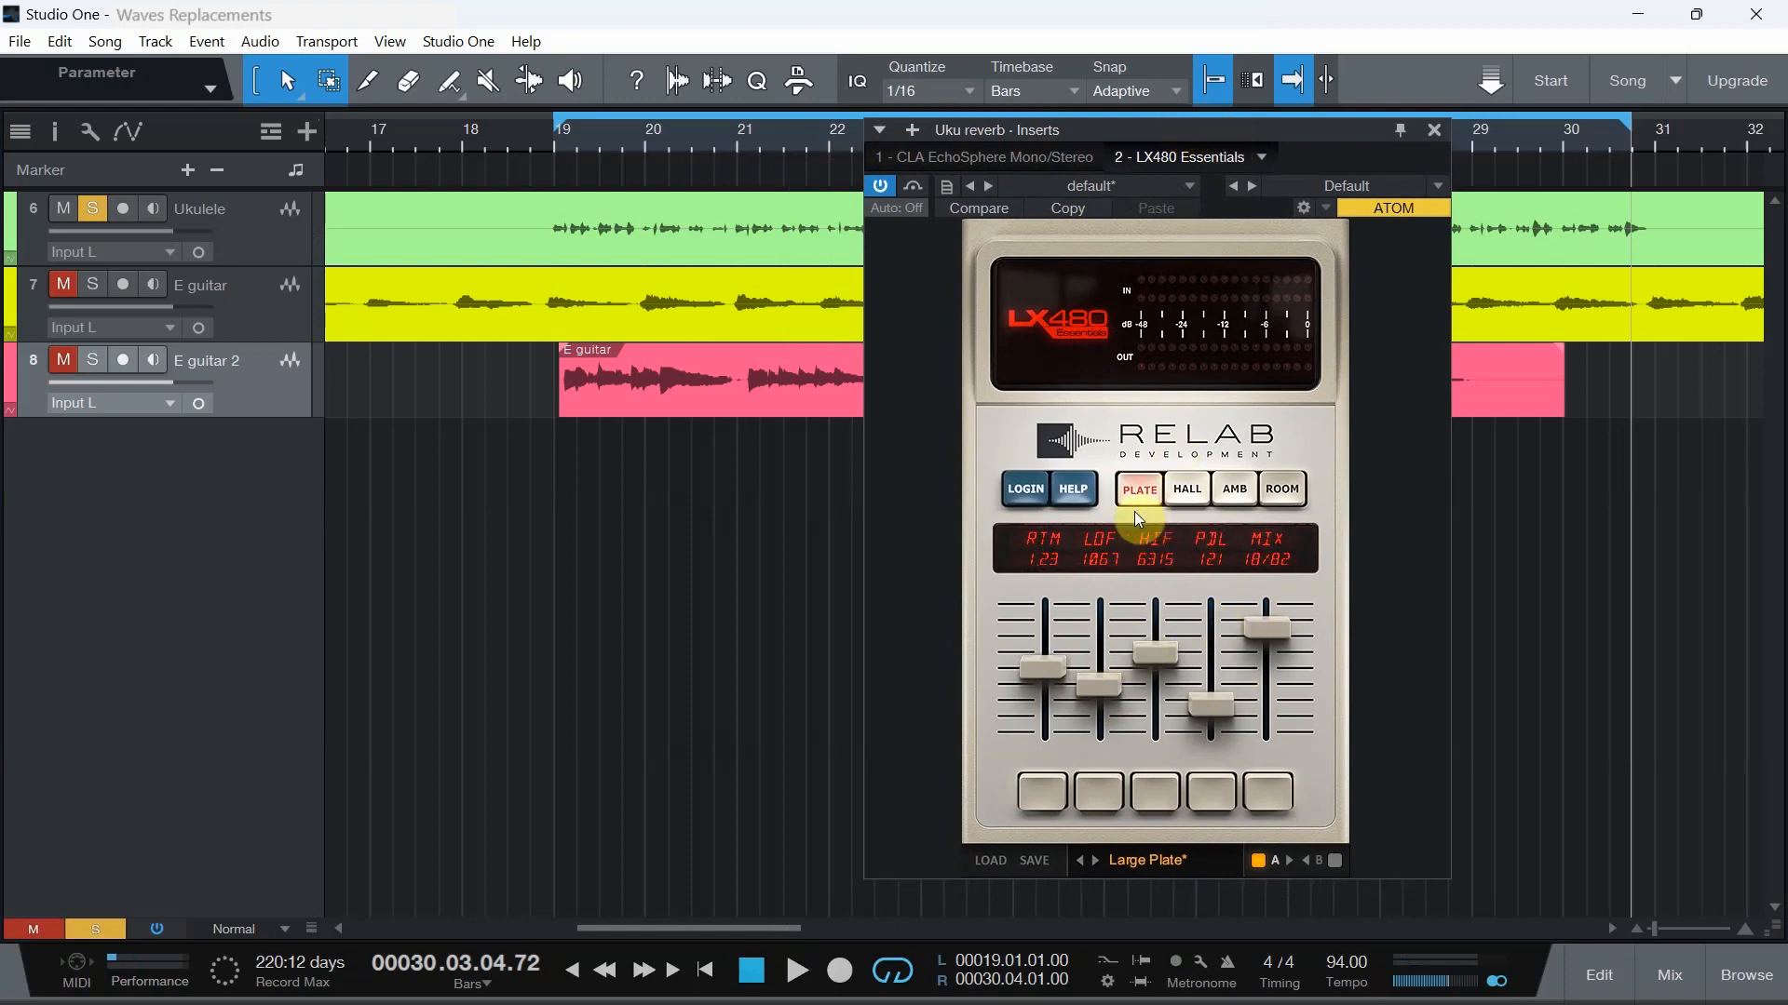
pyautogui.click(1017, 160)
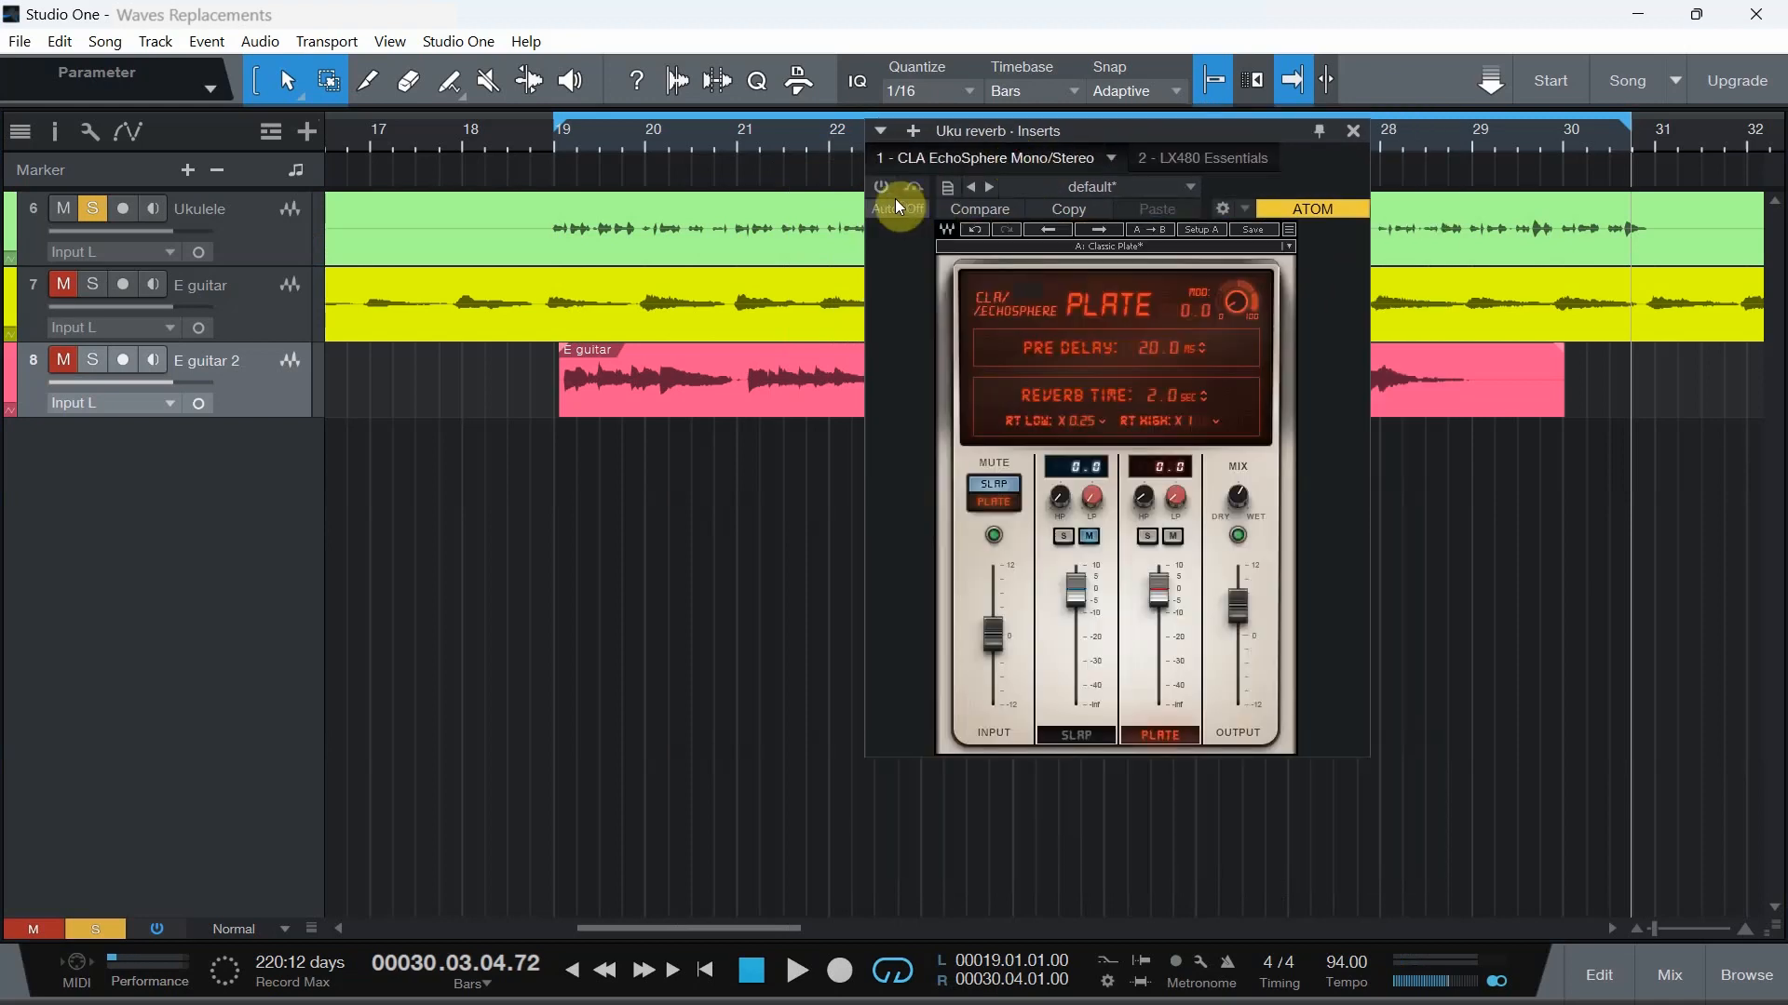
pyautogui.click(1210, 160)
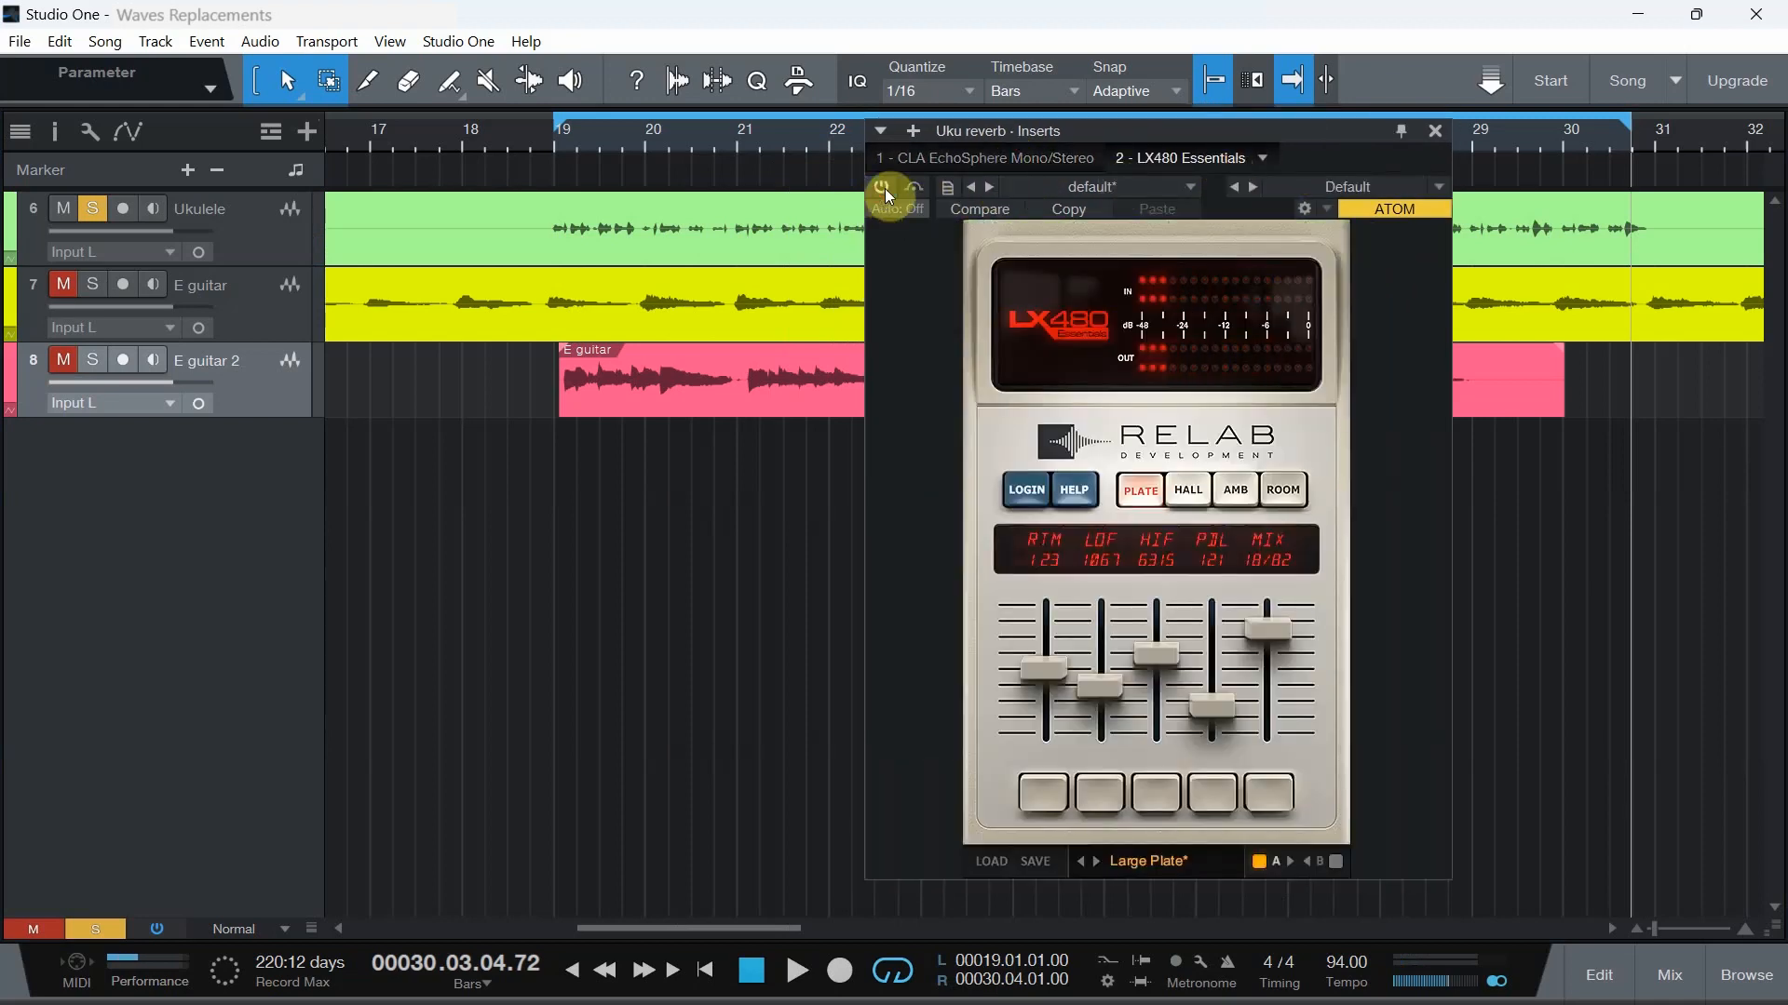
pyautogui.click(963, 156)
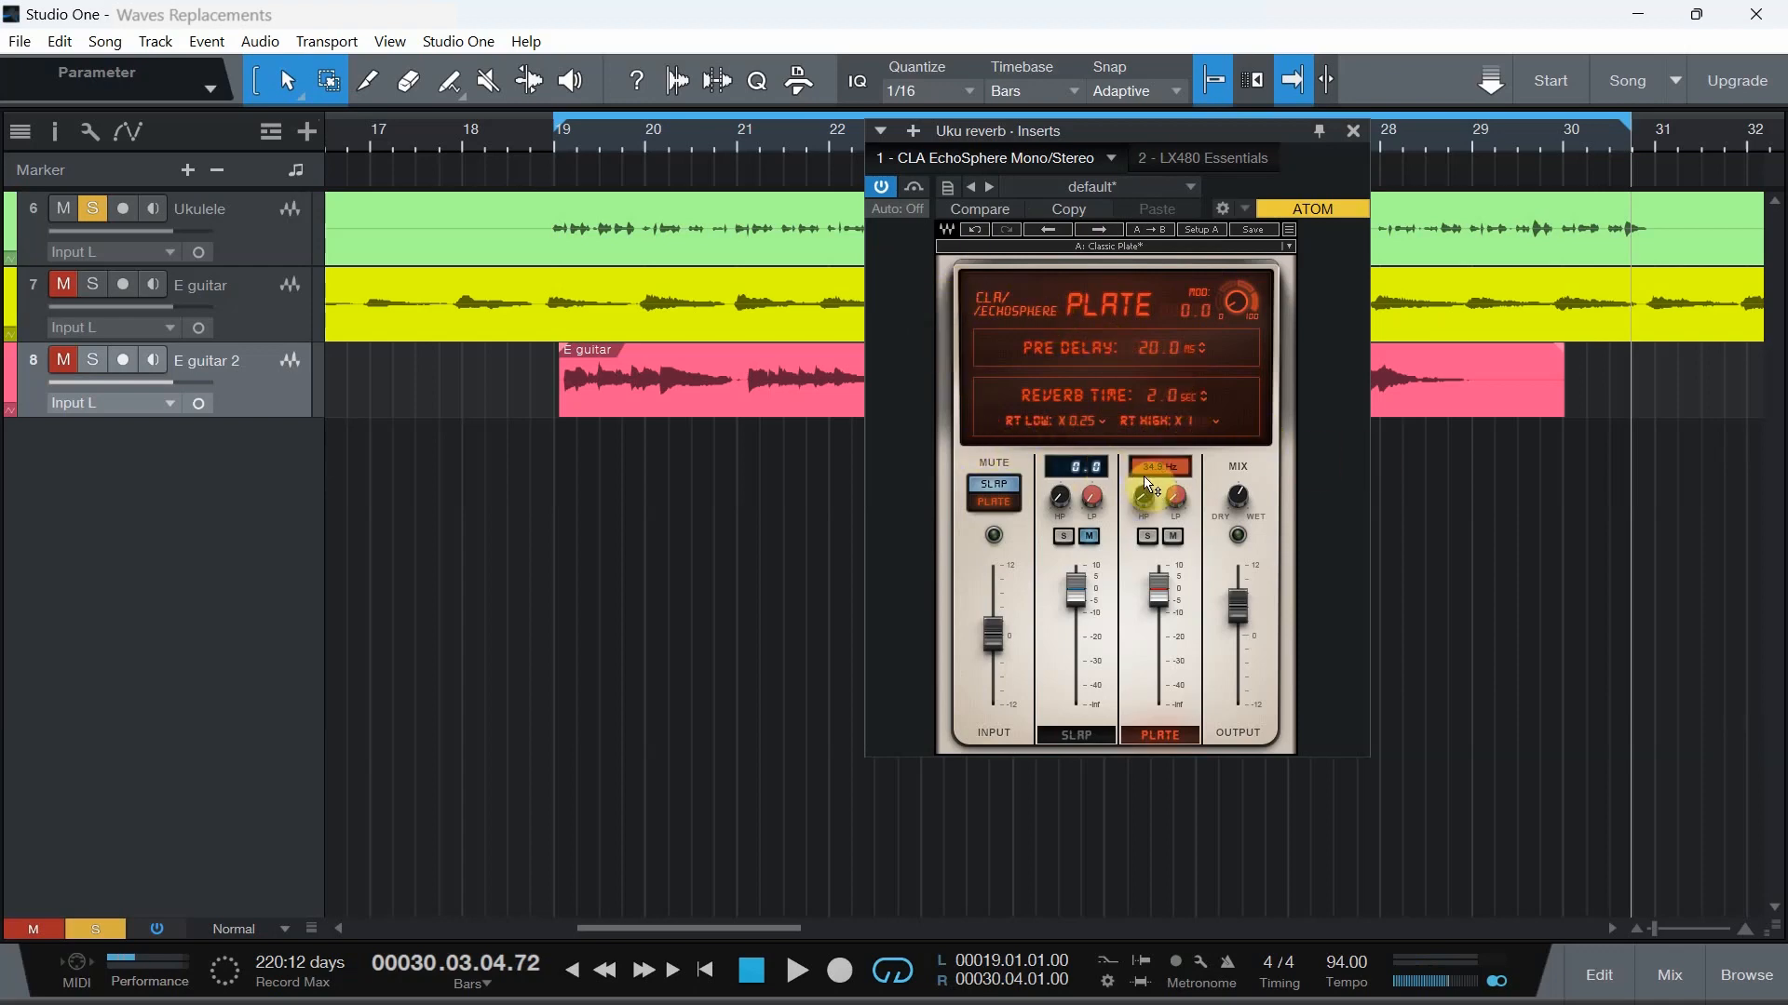
pyautogui.click(1207, 160)
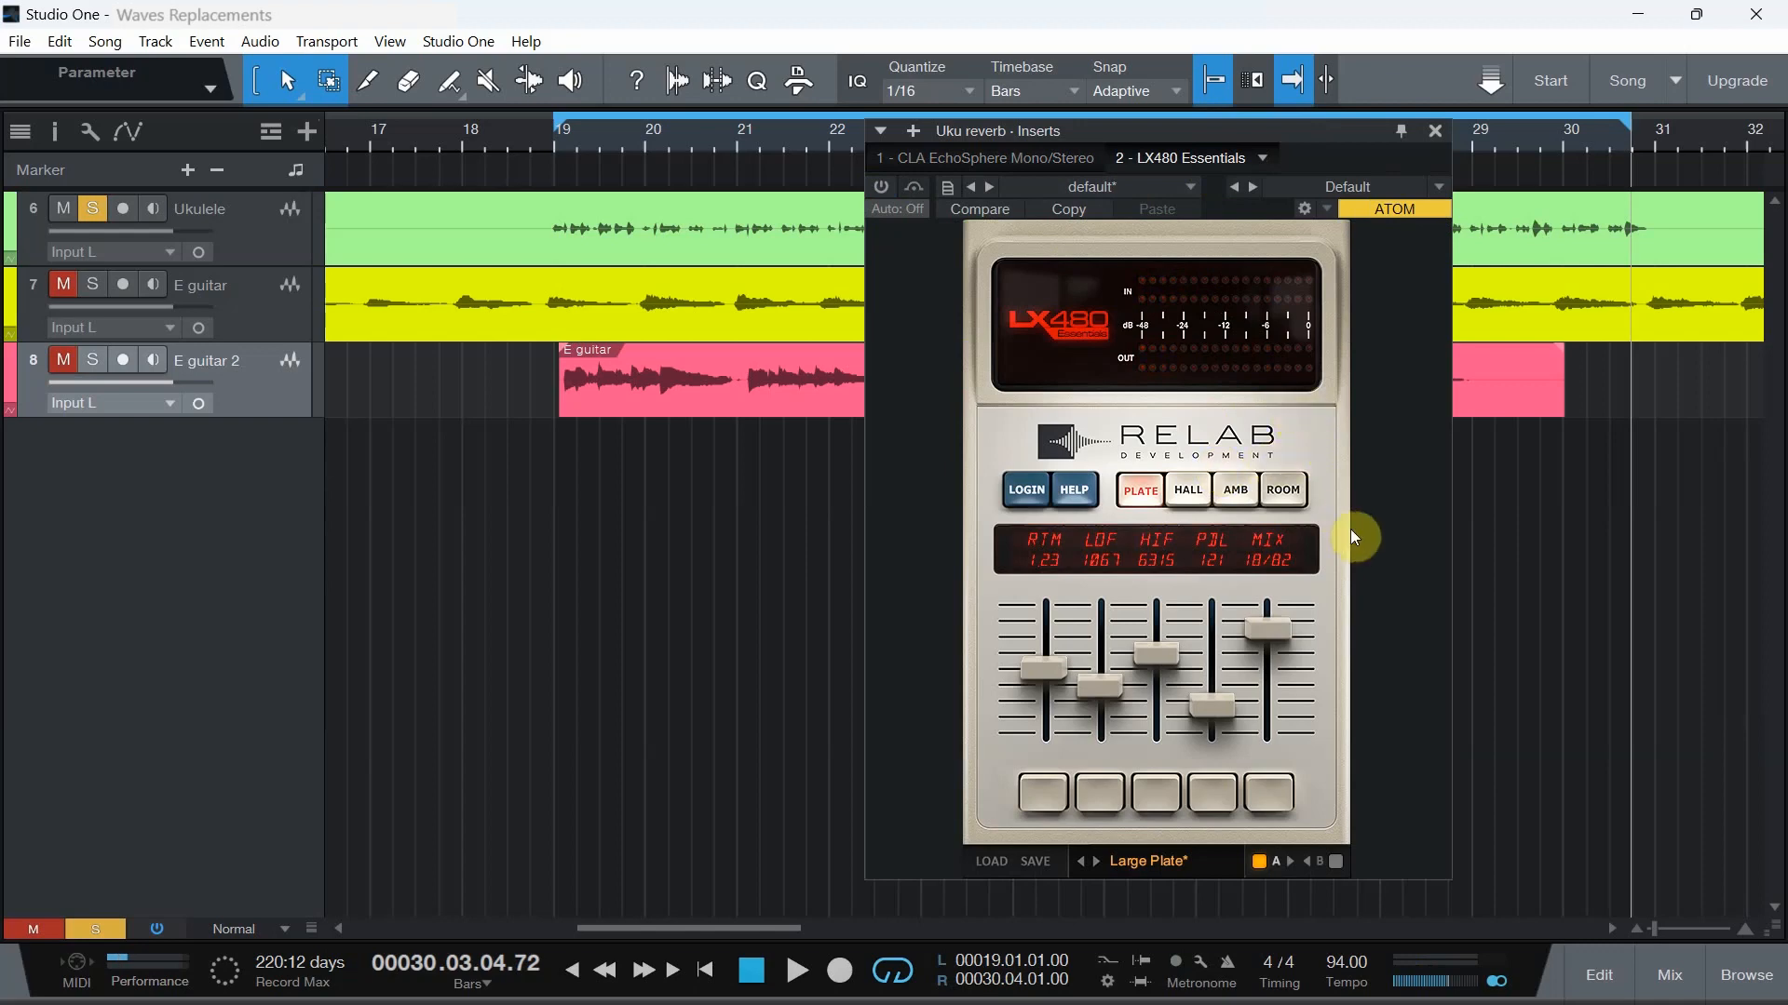
pyautogui.click(968, 155)
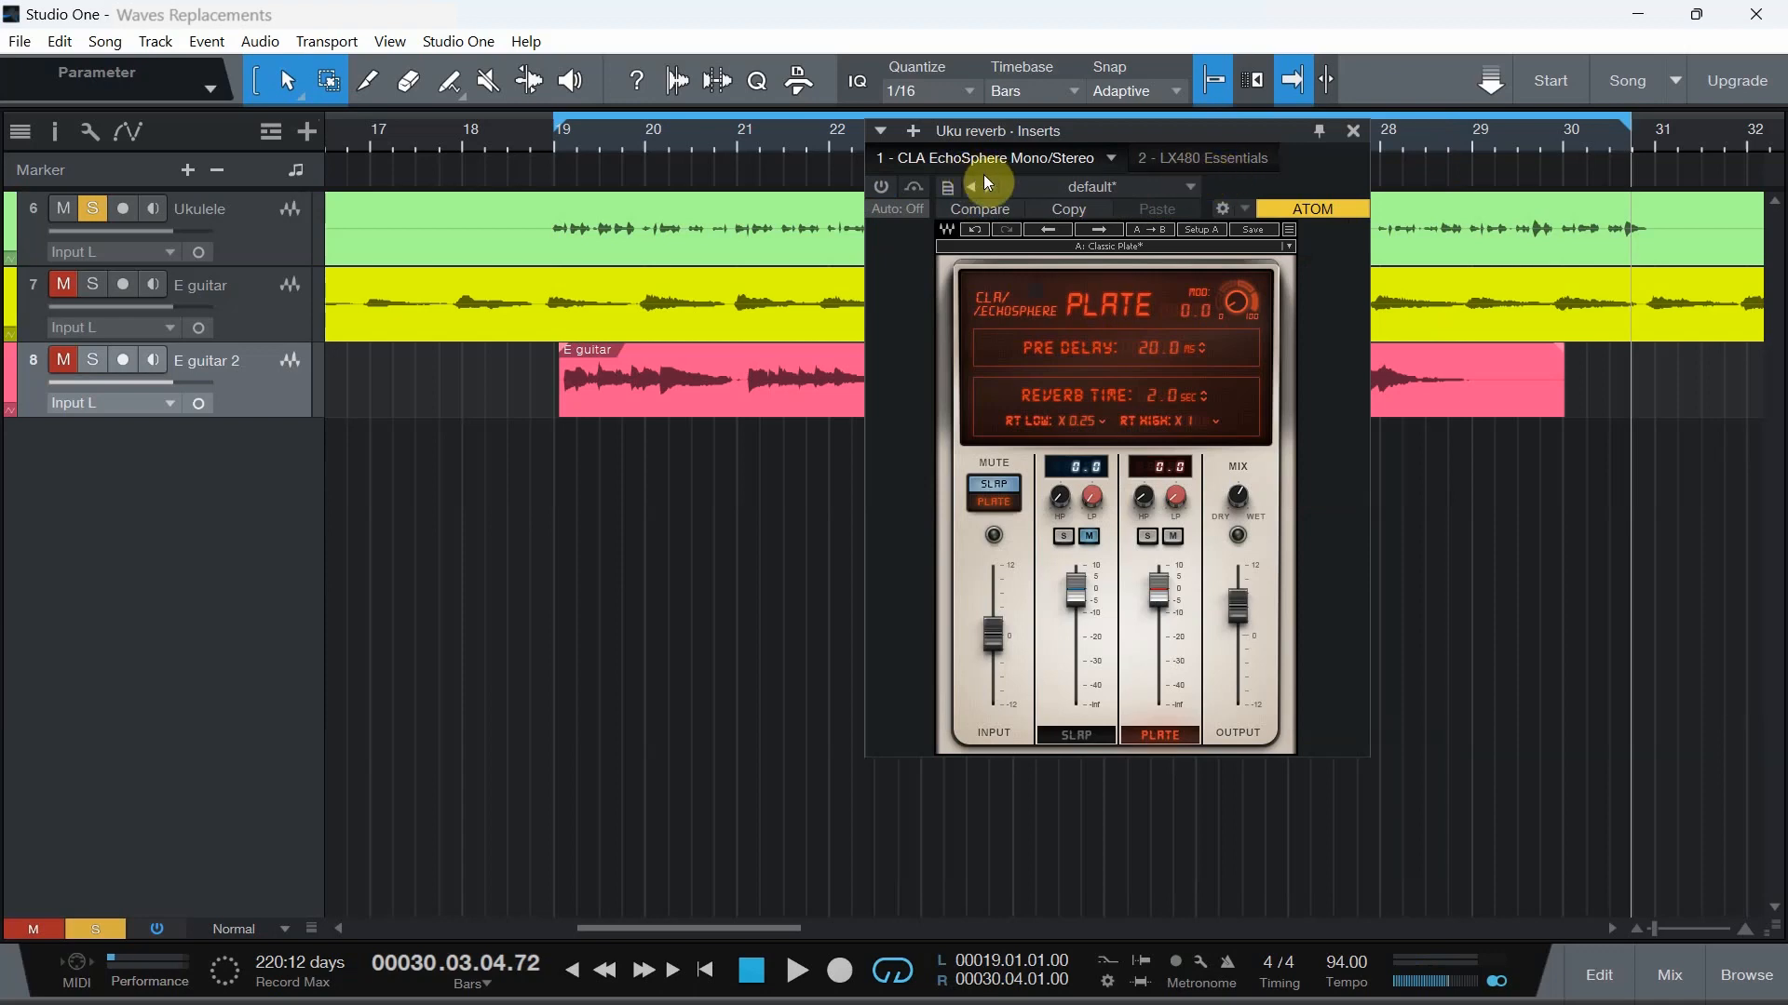
pyautogui.click(1177, 157)
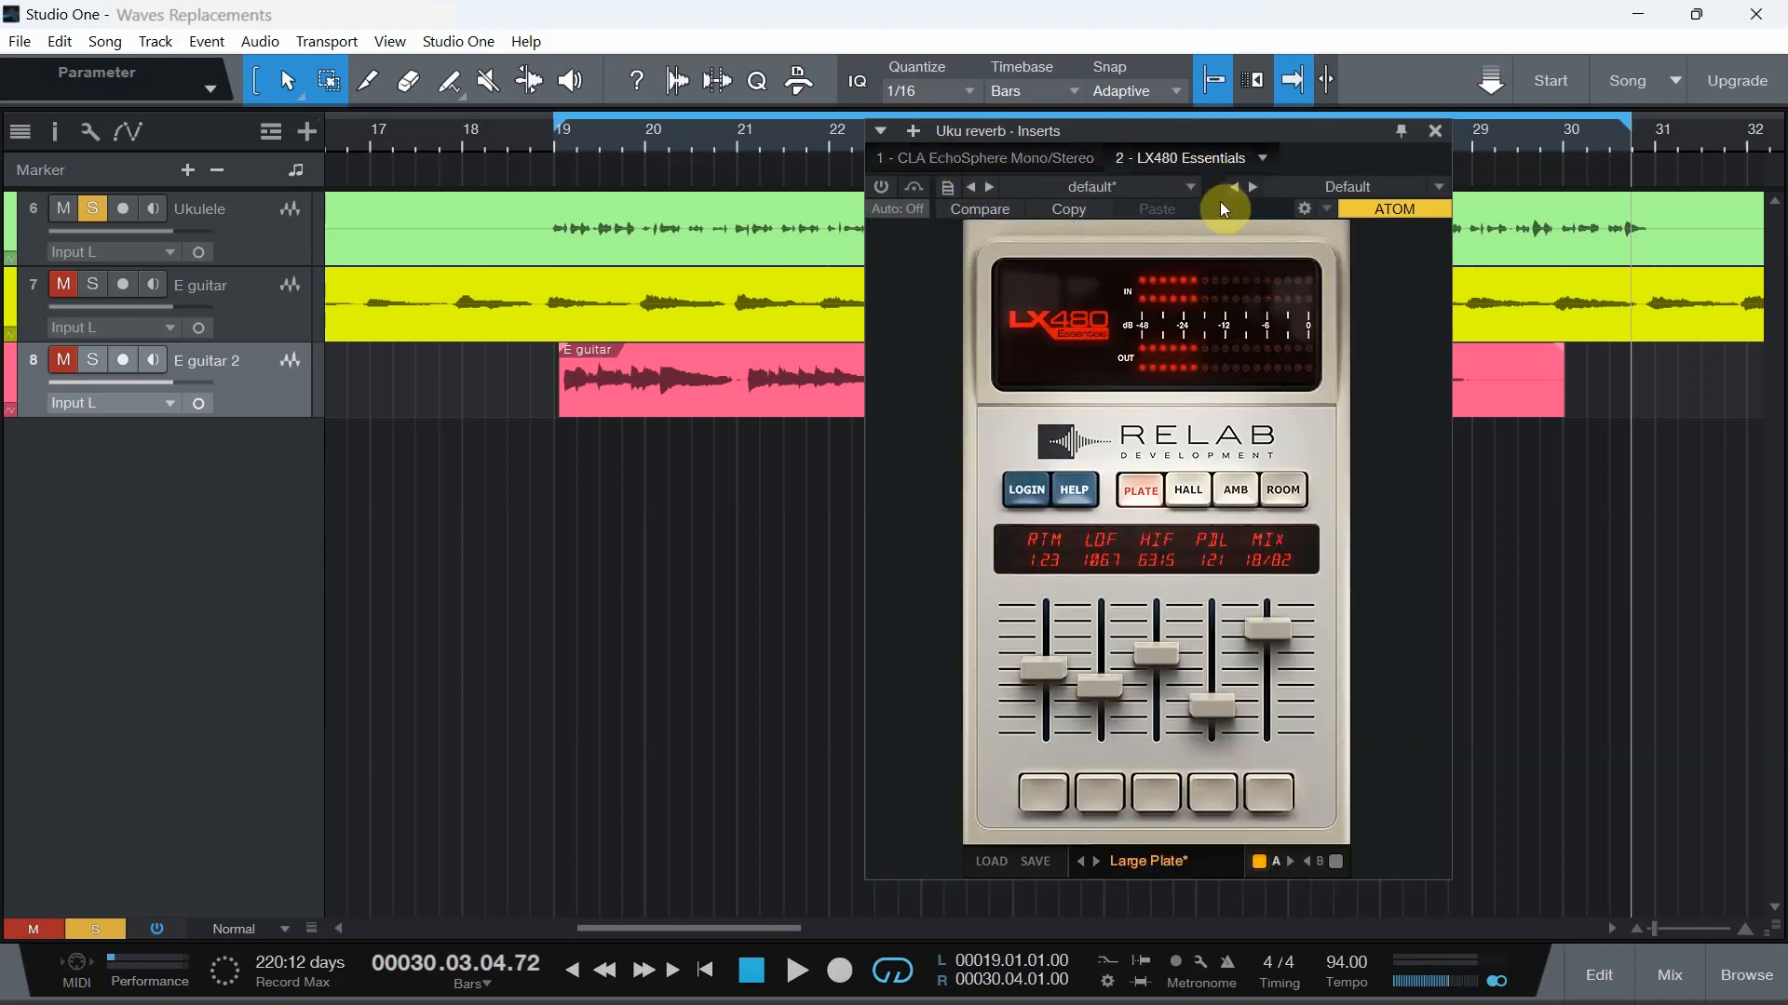
pyautogui.click(1019, 160)
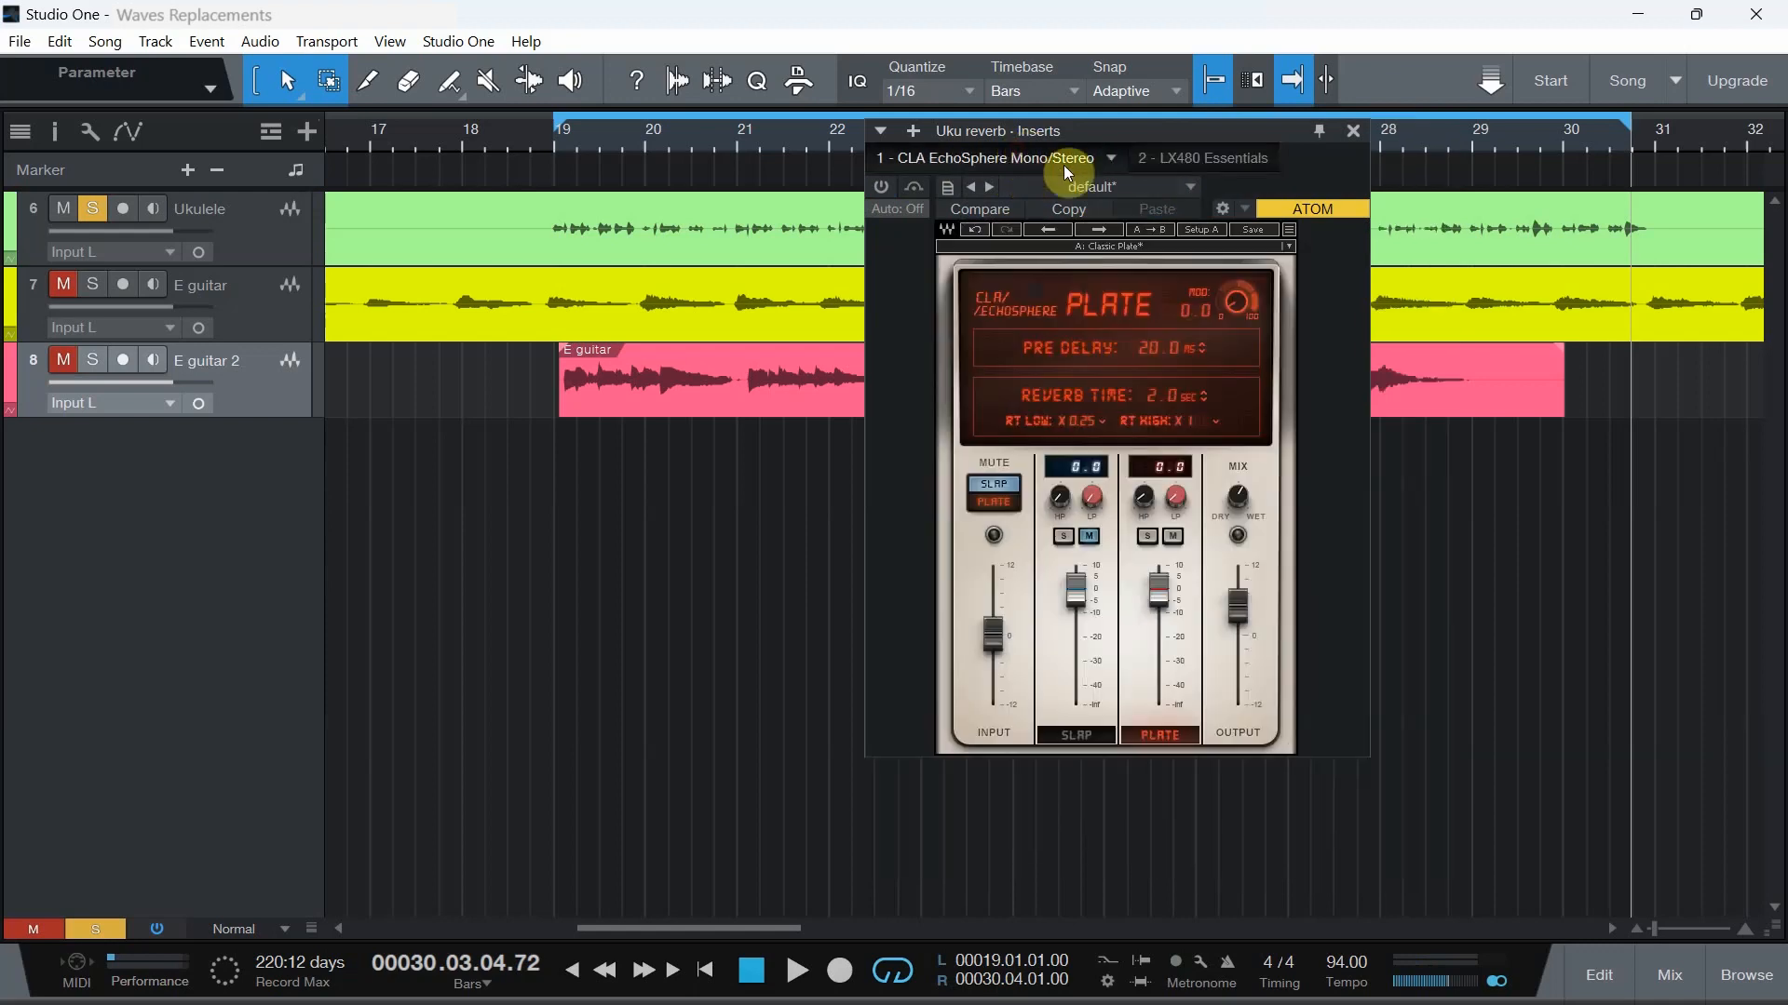